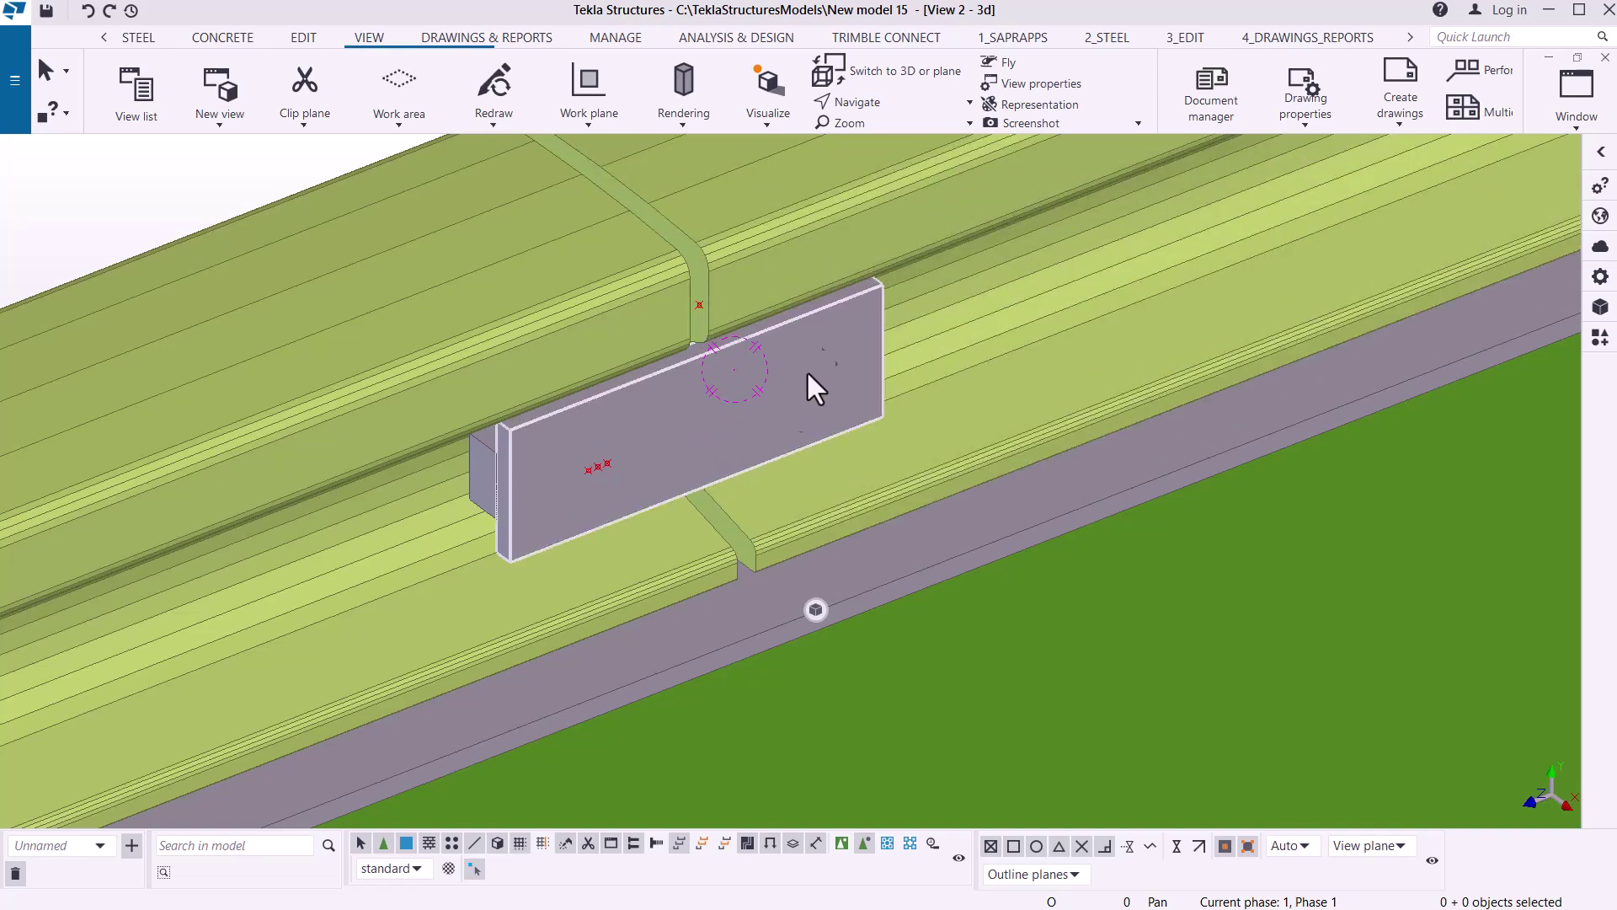
# - Create one divided-line point at the centre of the plate face, between the midpoints of its two end edges
pyautogui.click(305, 39)
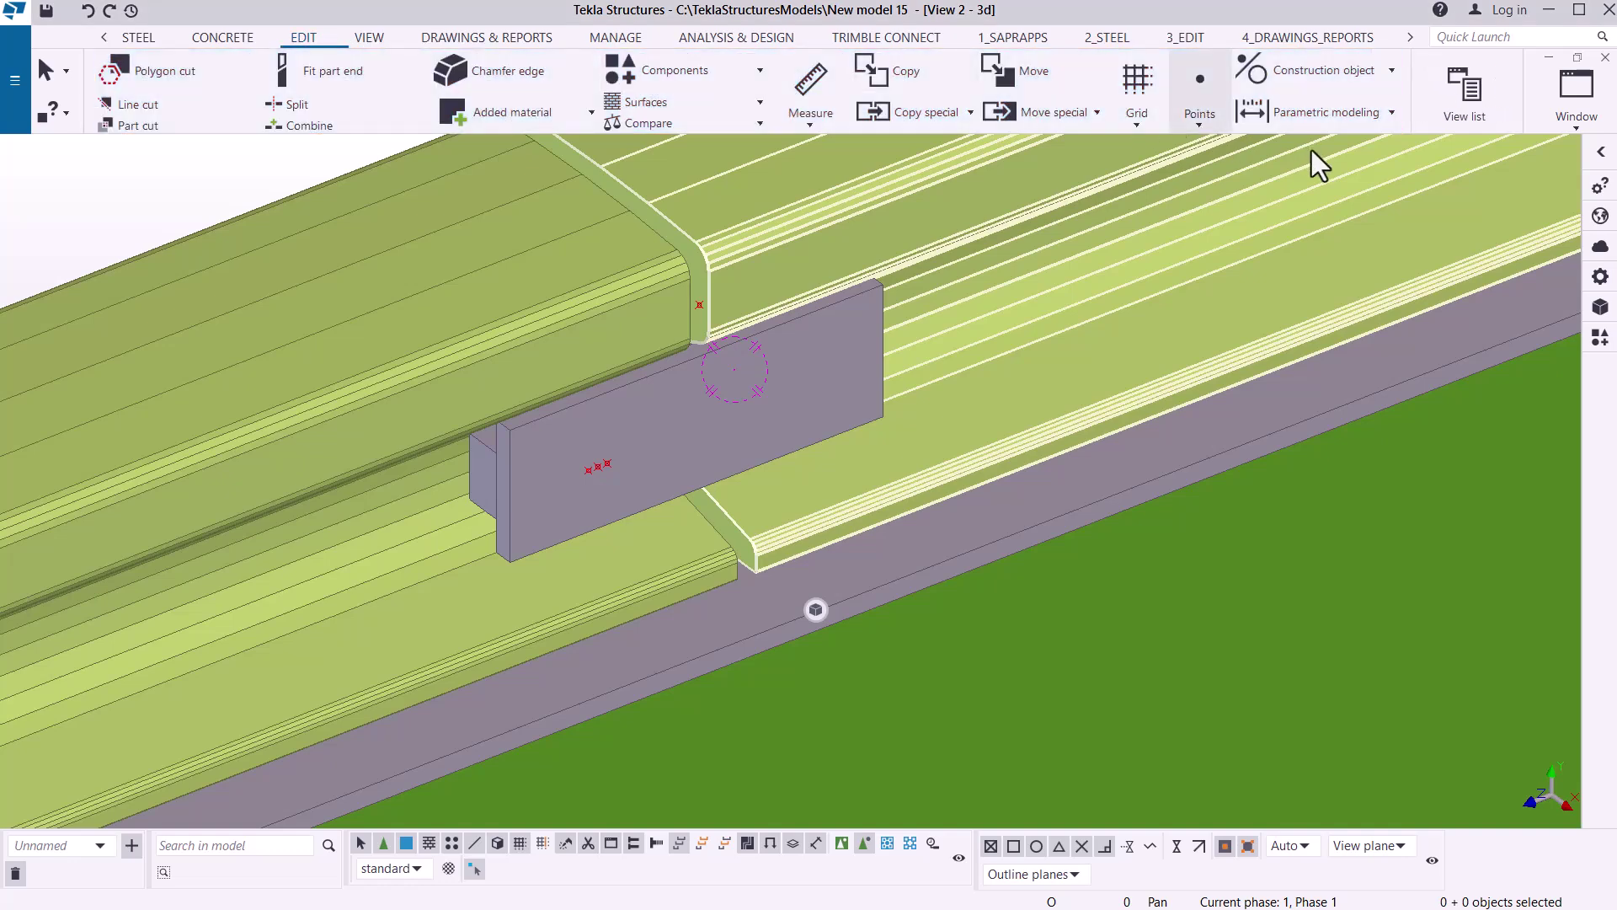
pyautogui.click(1201, 126)
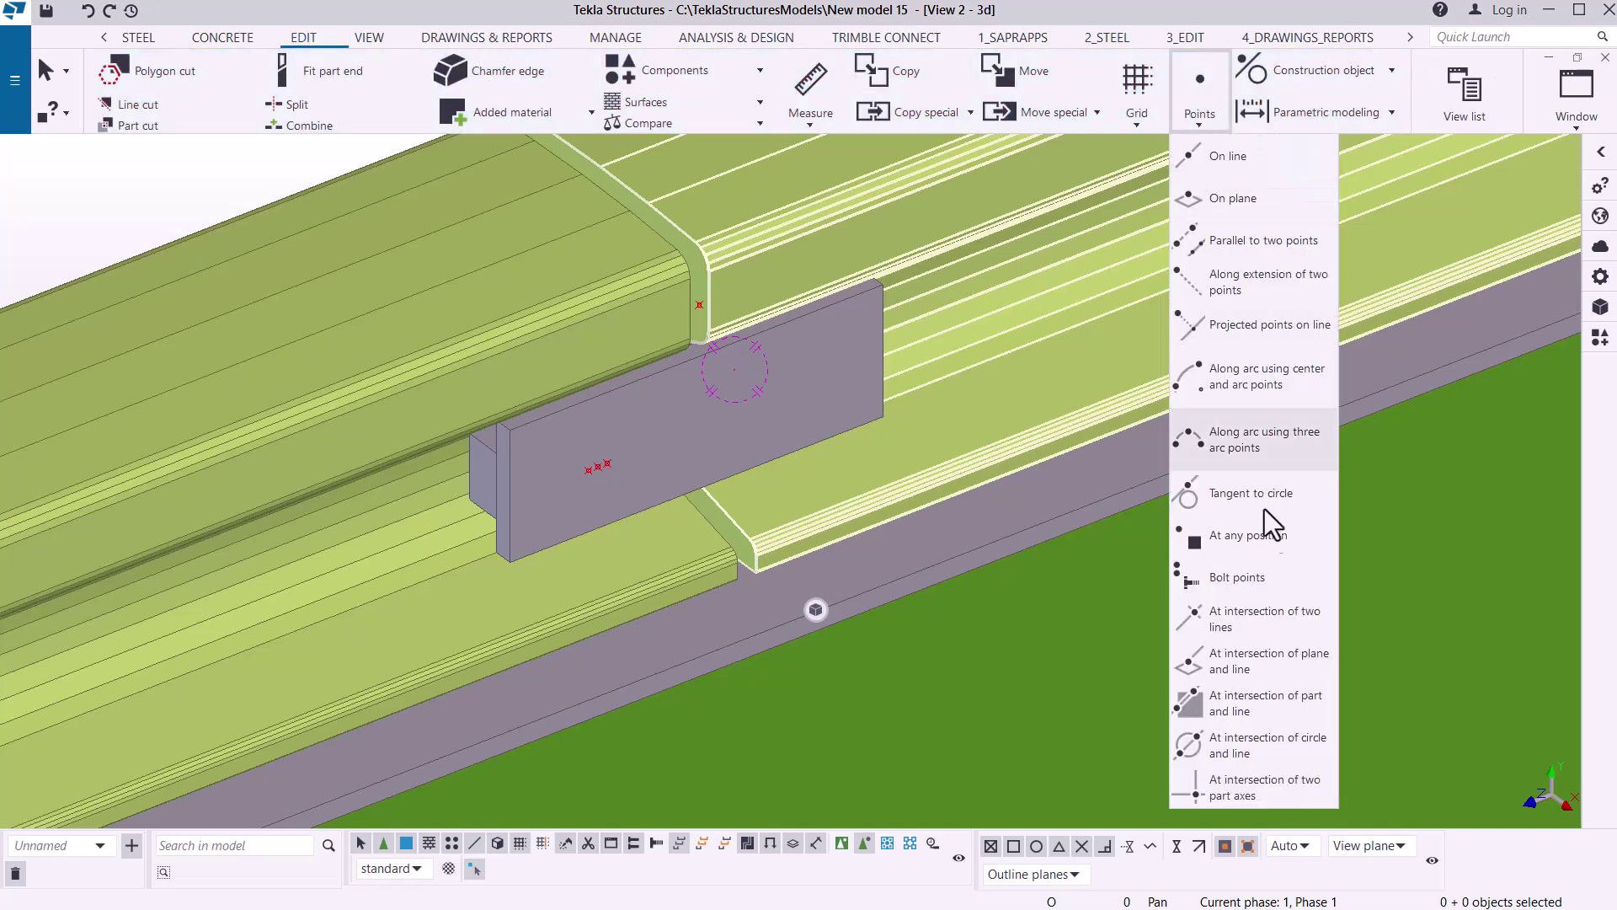
pyautogui.click(1230, 157)
pyautogui.scroll(3, 522, 497)
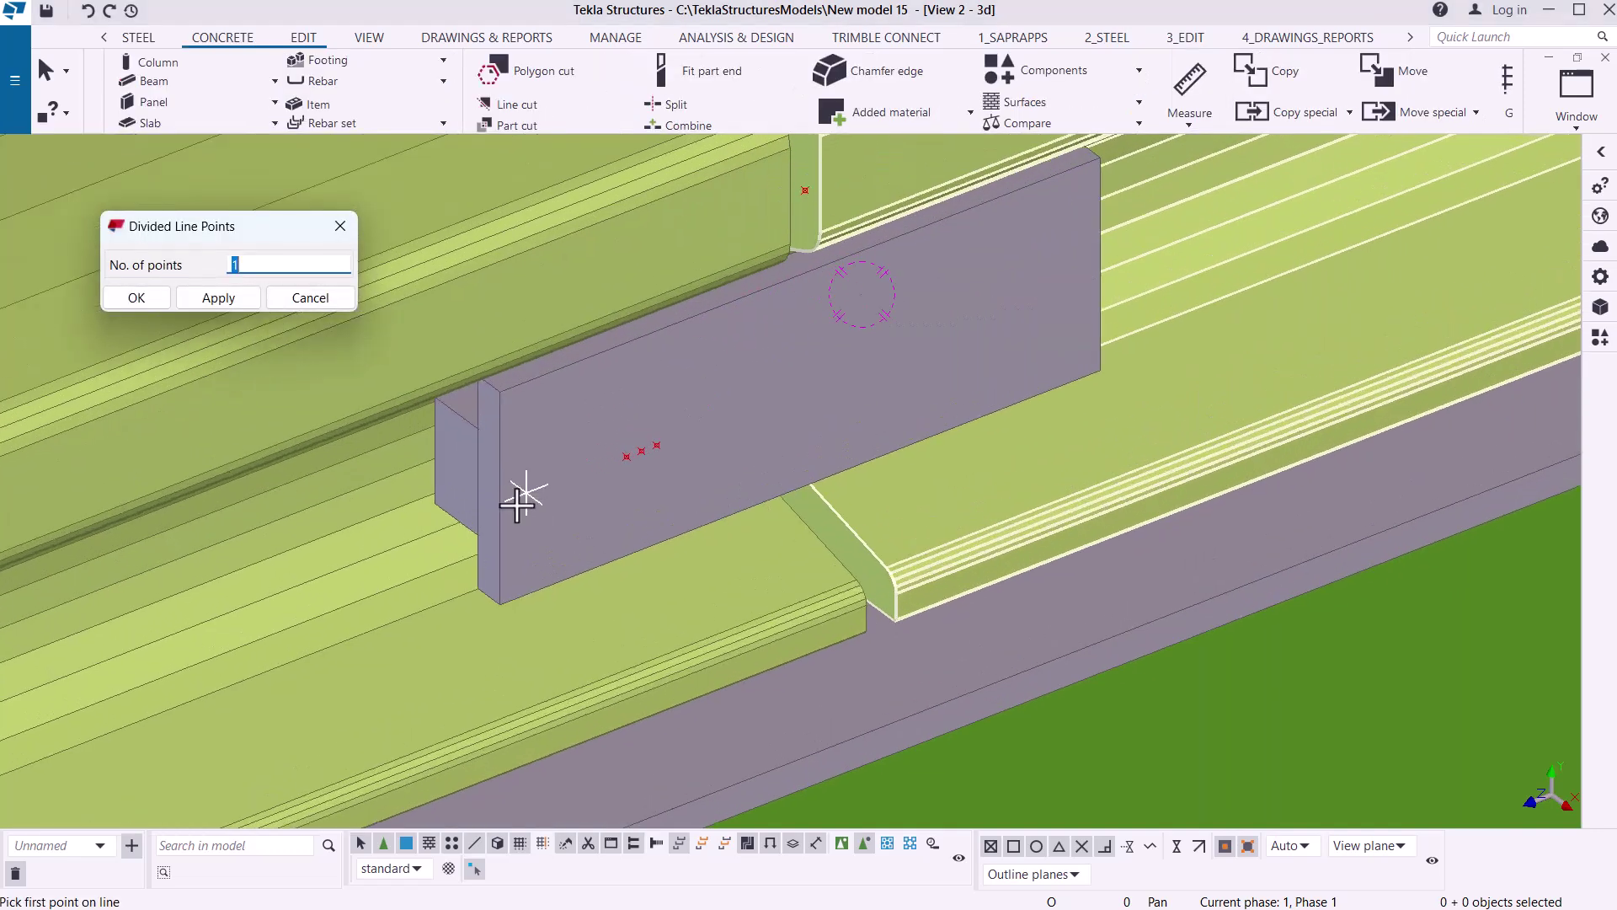
pyautogui.scroll(1, 509, 497)
pyautogui.click(497, 498)
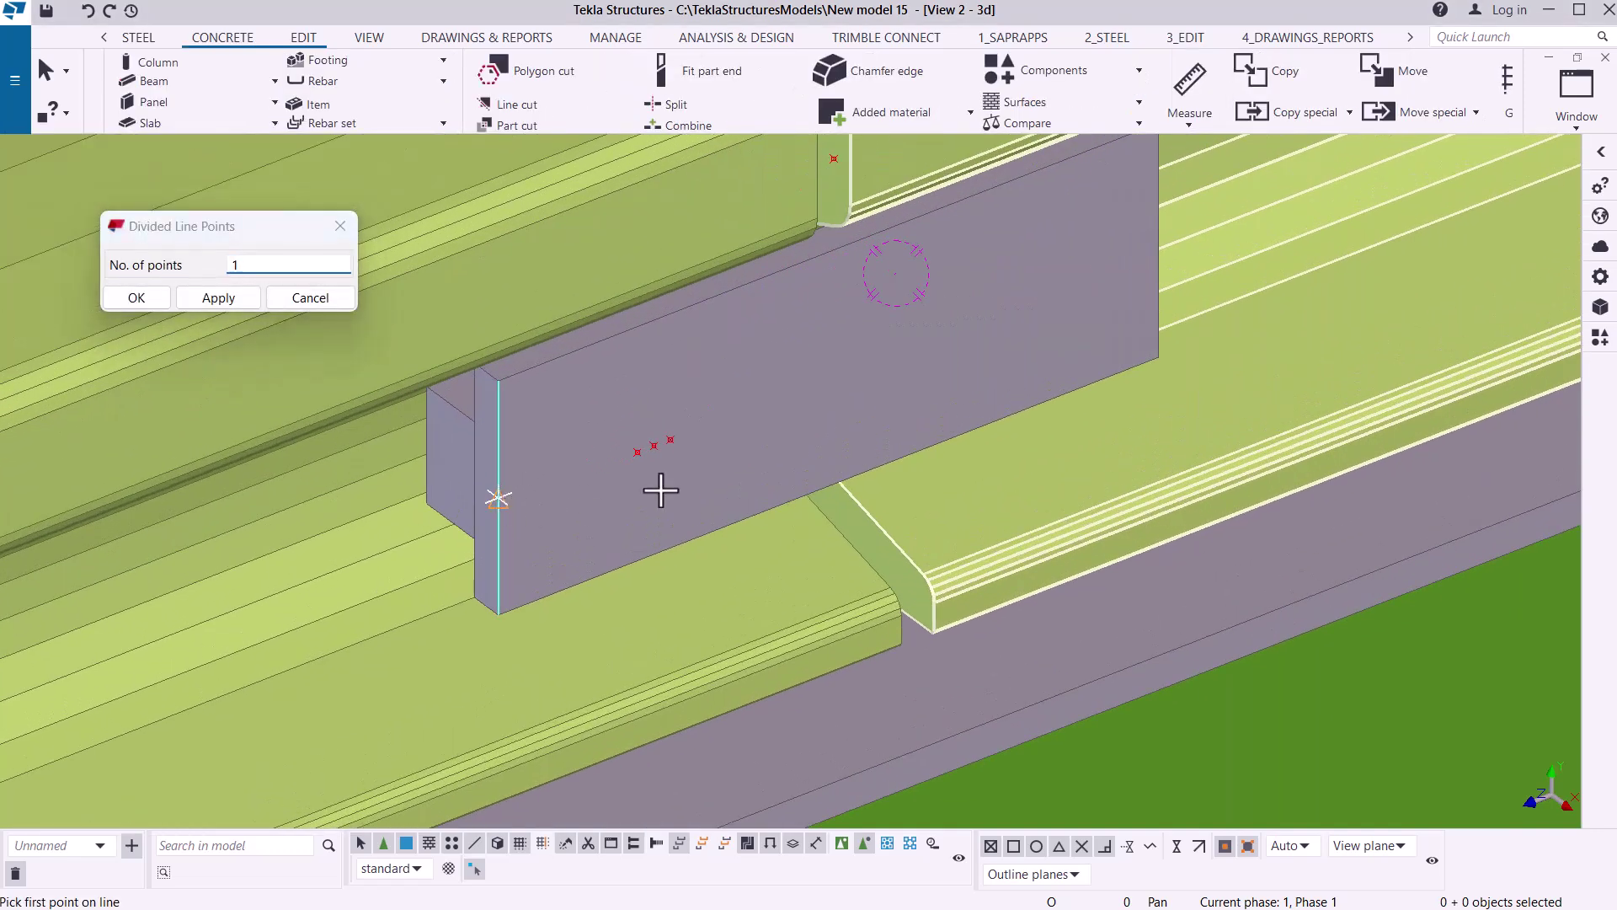
pyautogui.click(1158, 239)
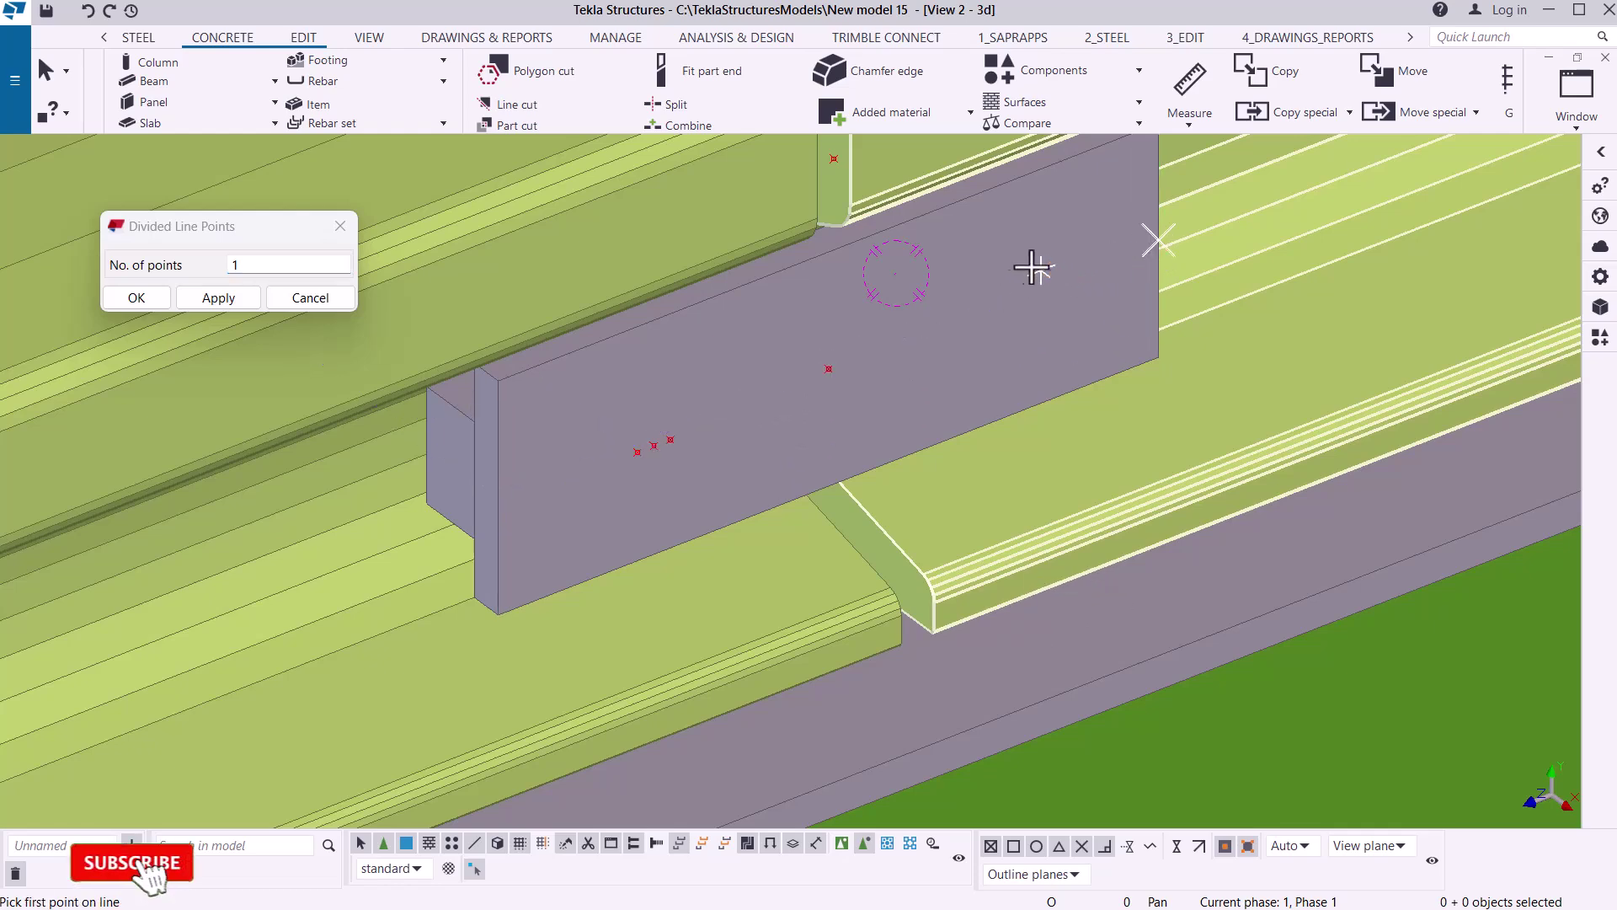
pyautogui.rightClick(1025, 265)
pyautogui.click(1085, 282)
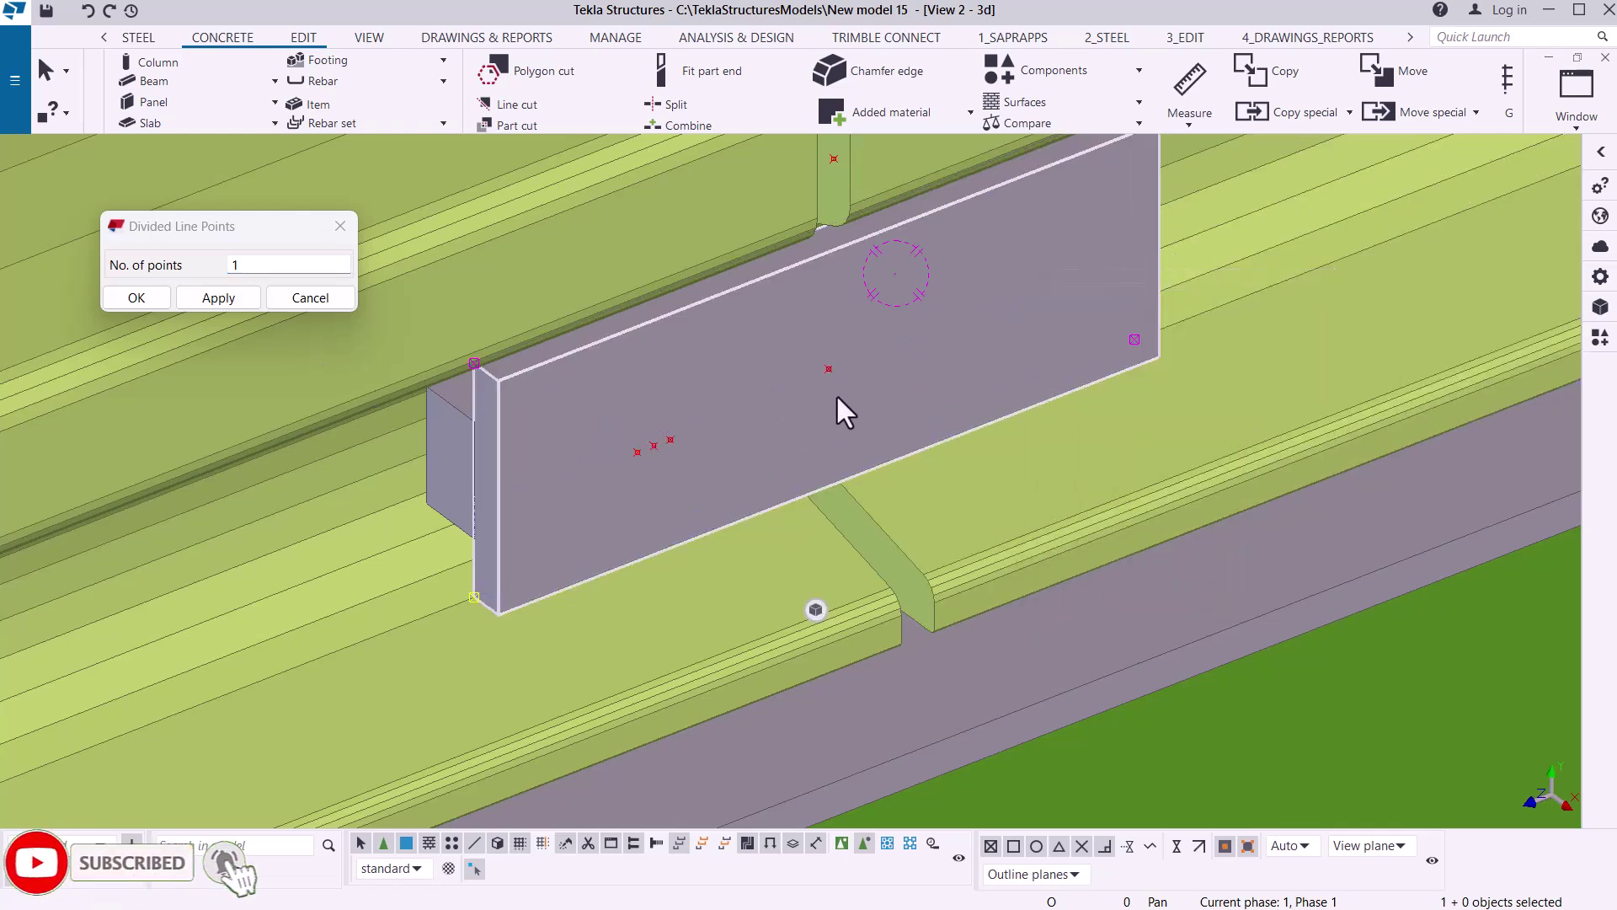
# - Delete the three old closely spaced points near the plate's left end and close the point settings
pyautogui.click(669, 439)
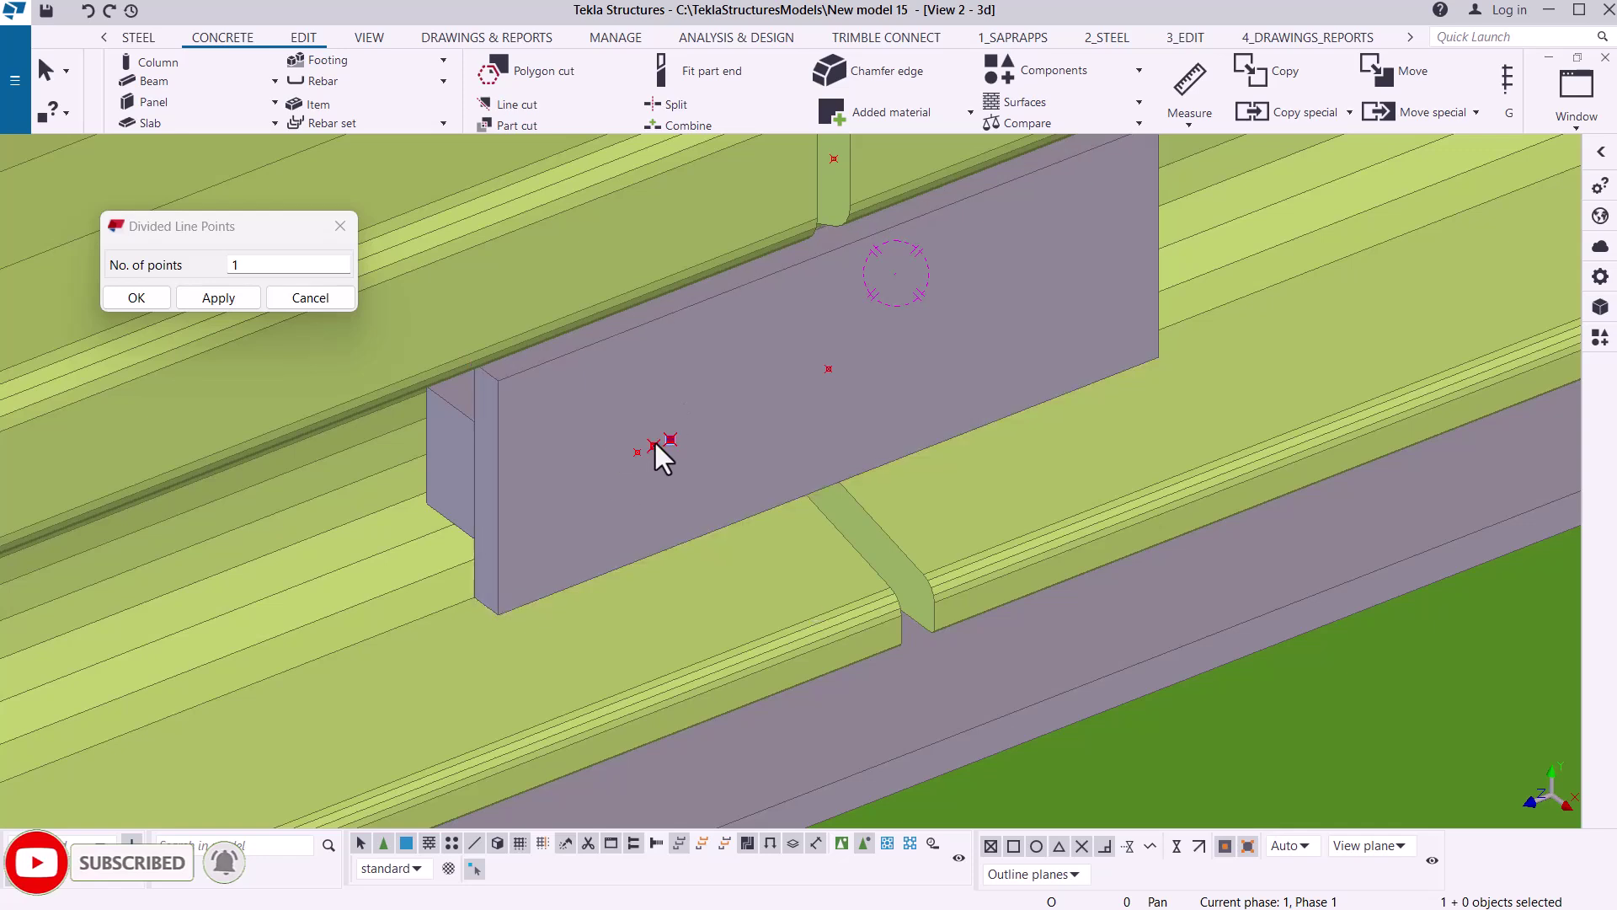
pyautogui.press('Delete')
pyautogui.click(638, 451)
pyautogui.press('Delete')
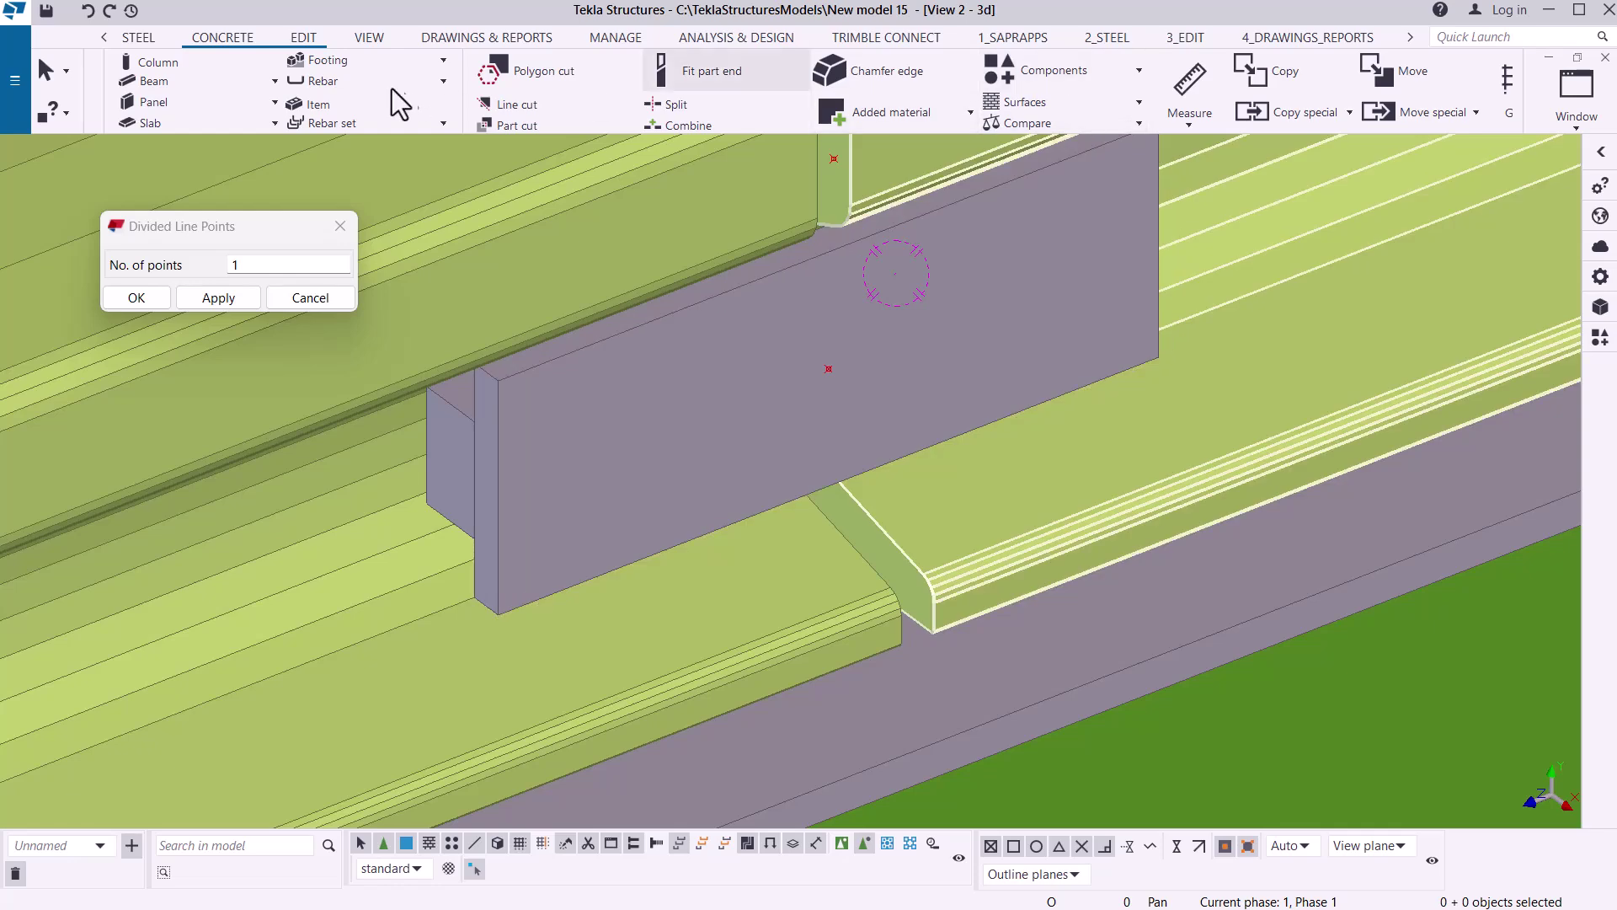
pyautogui.click(136, 297)
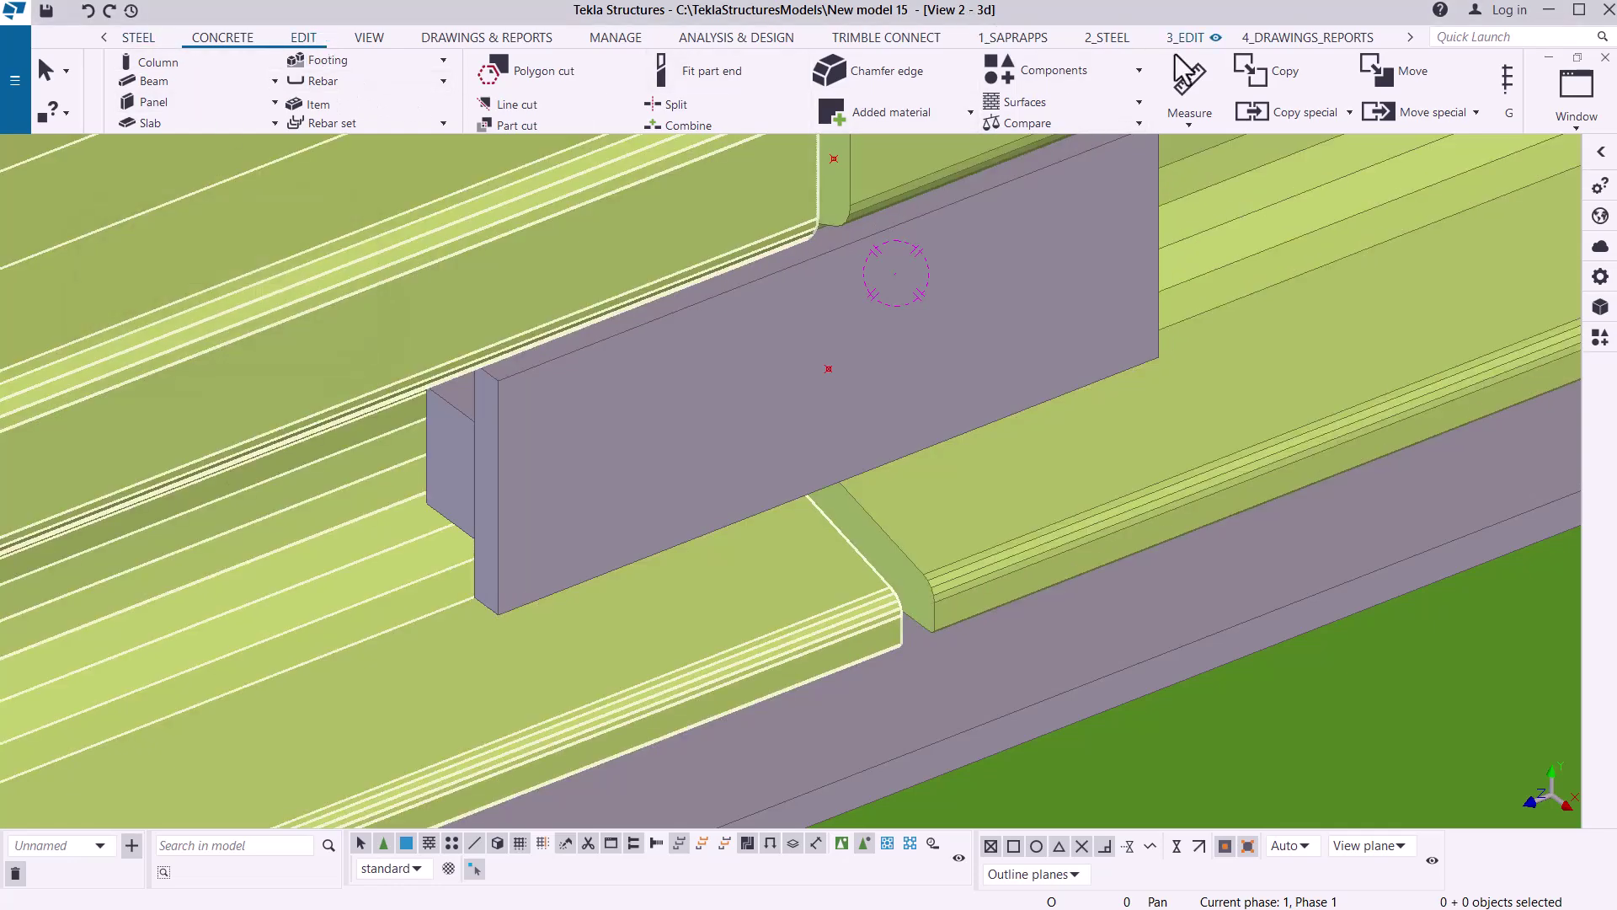
# - Add one divided-line point midway between the plate's centre point and the midpoint of each end edge
pyautogui.click(303, 38)
pyautogui.click(1199, 118)
pyautogui.click(1228, 157)
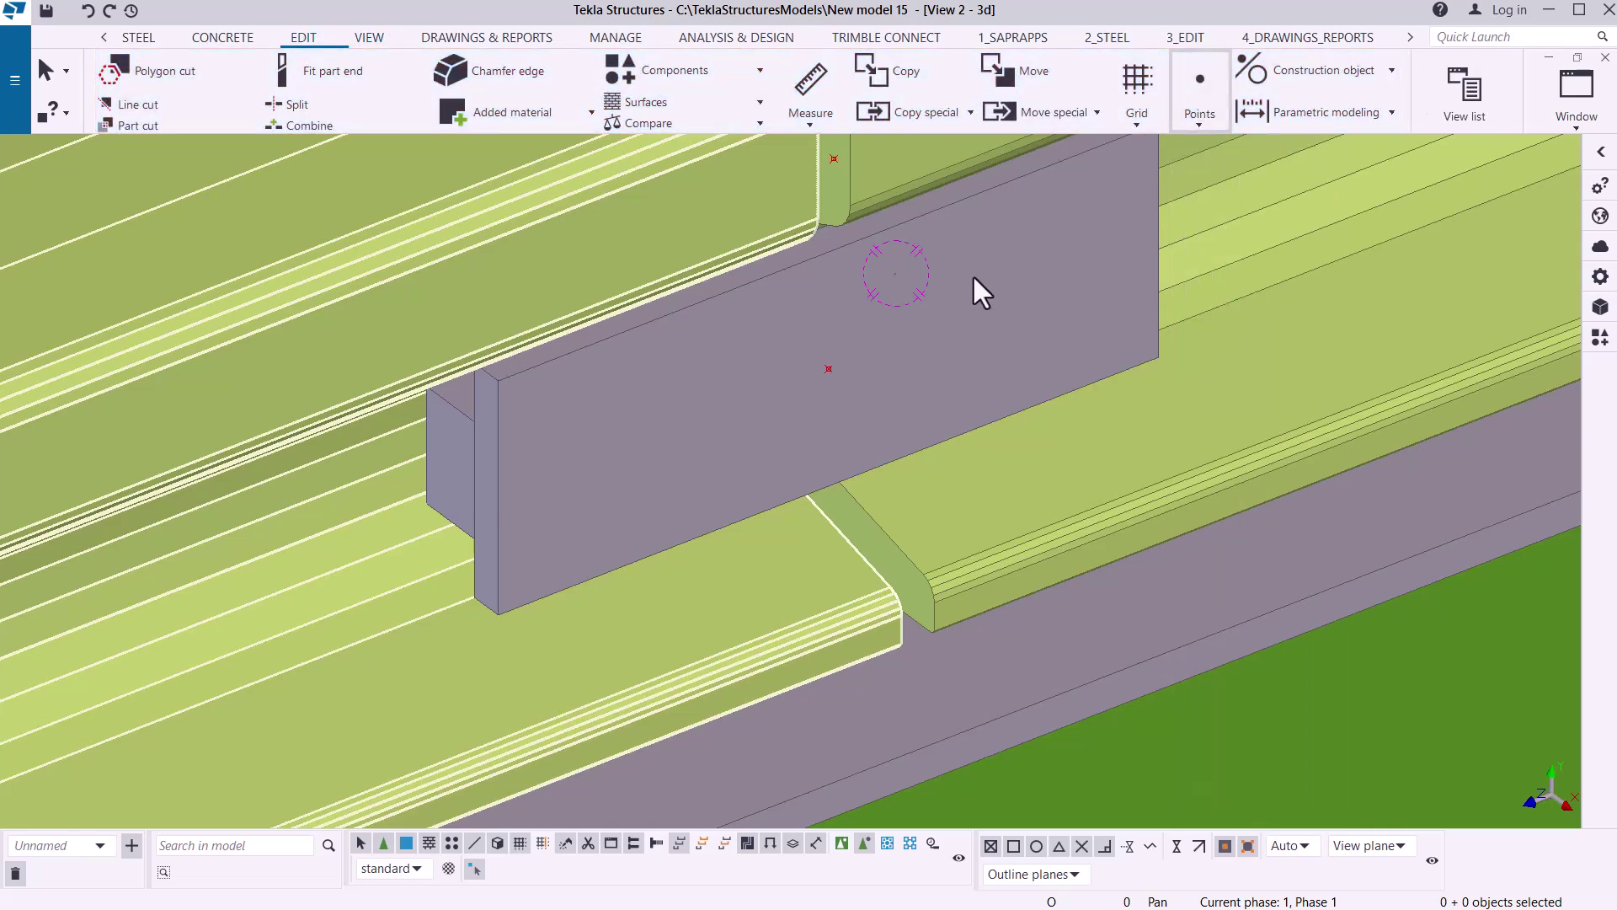
pyautogui.click(827, 371)
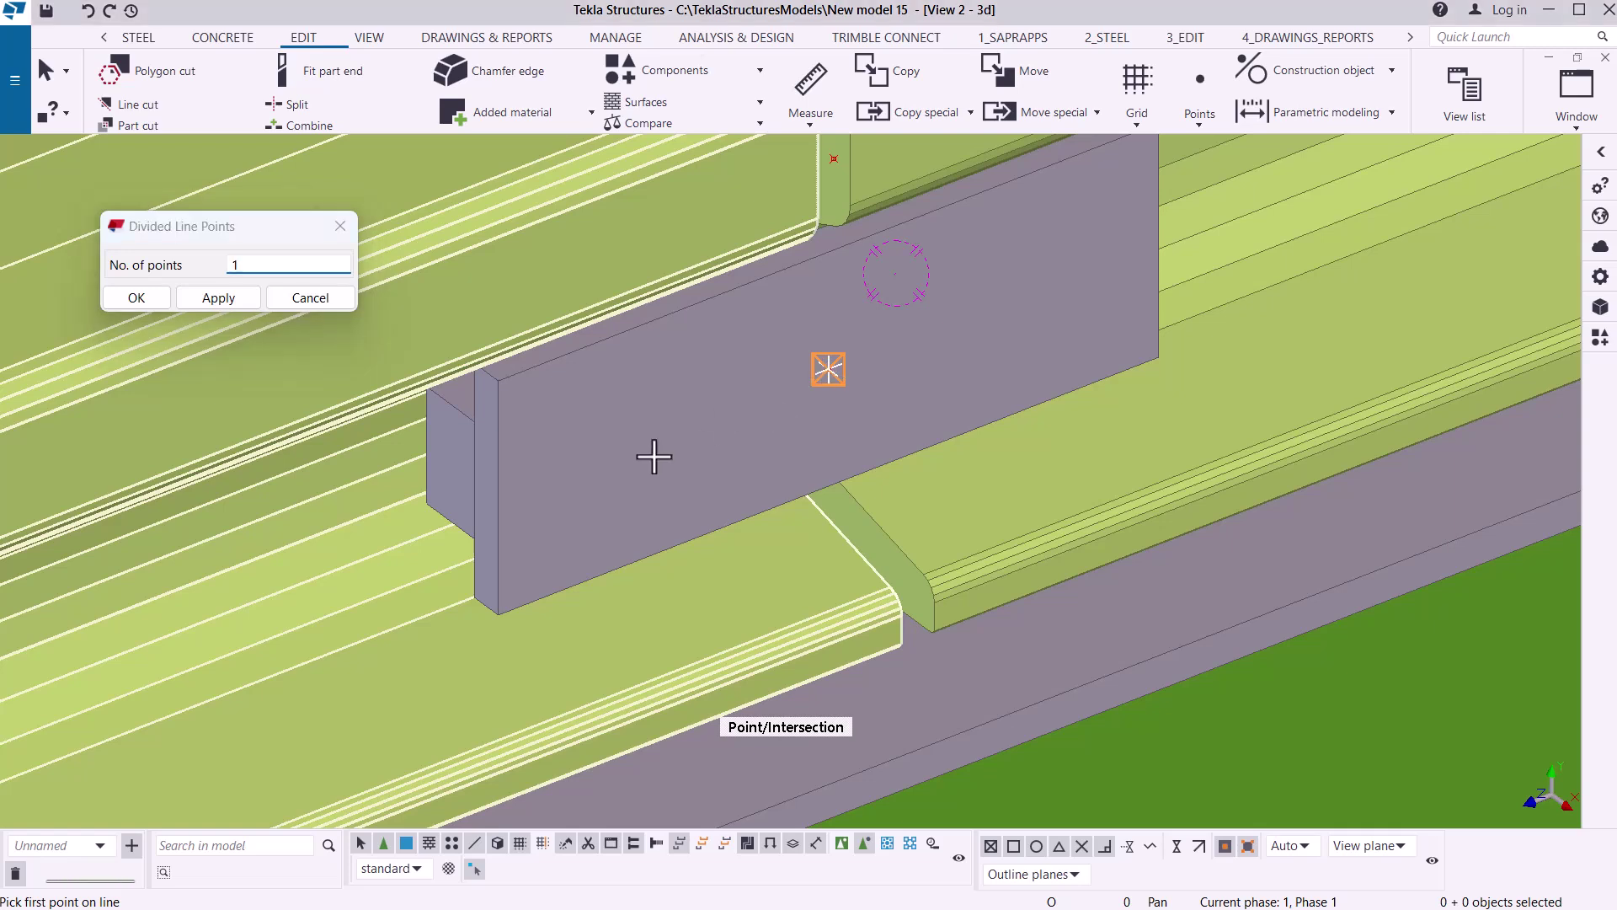
pyautogui.click(500, 493)
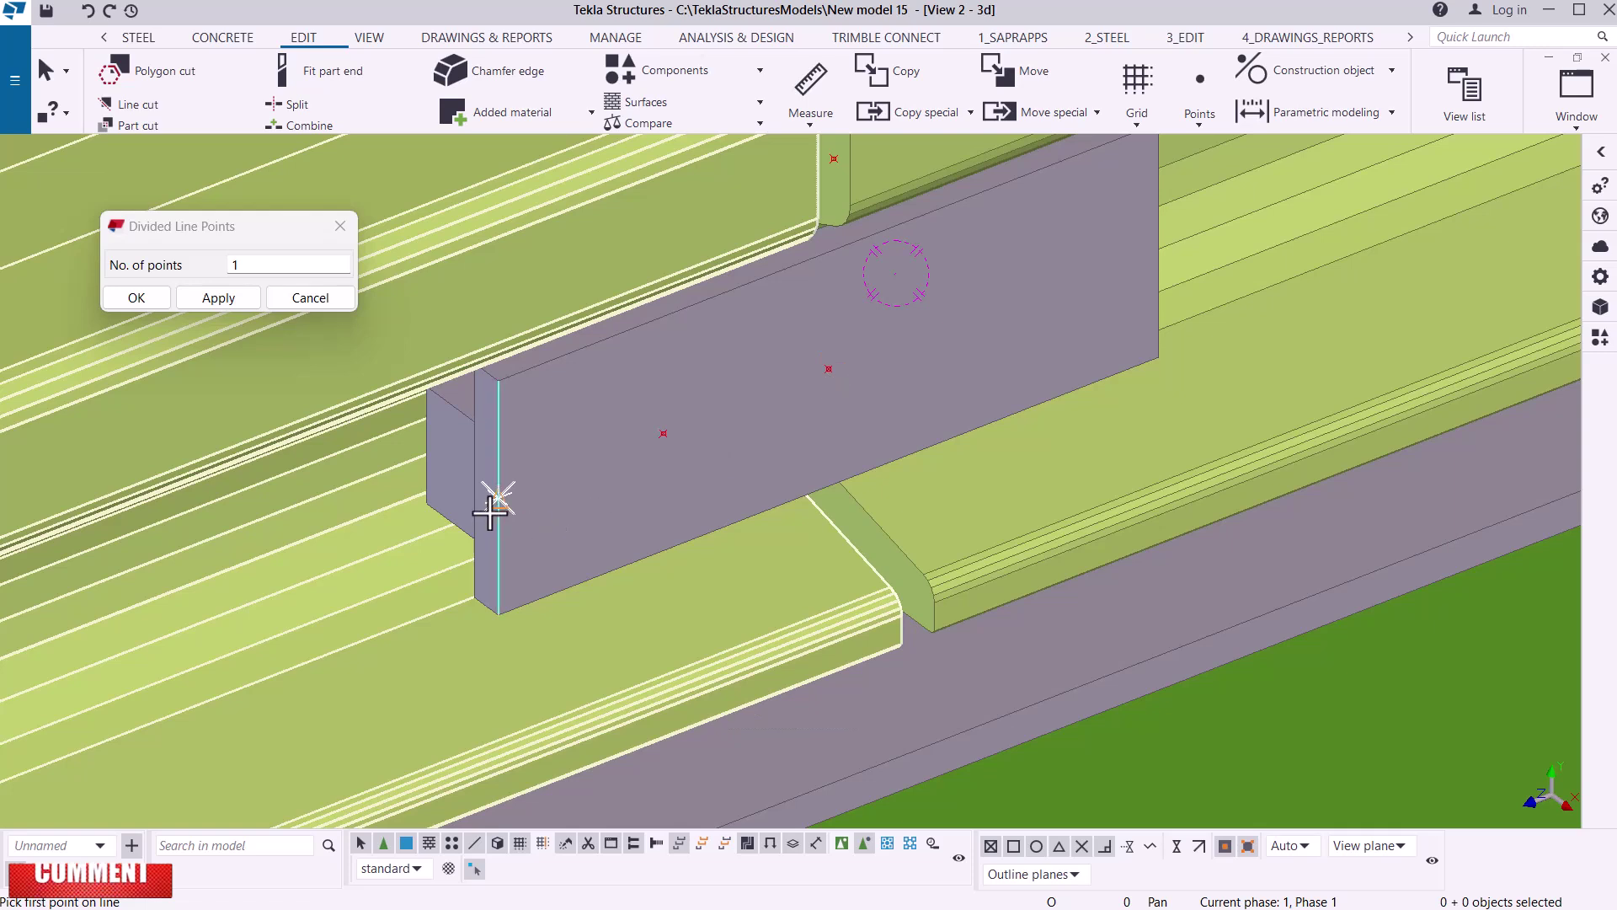
pyautogui.click(830, 369)
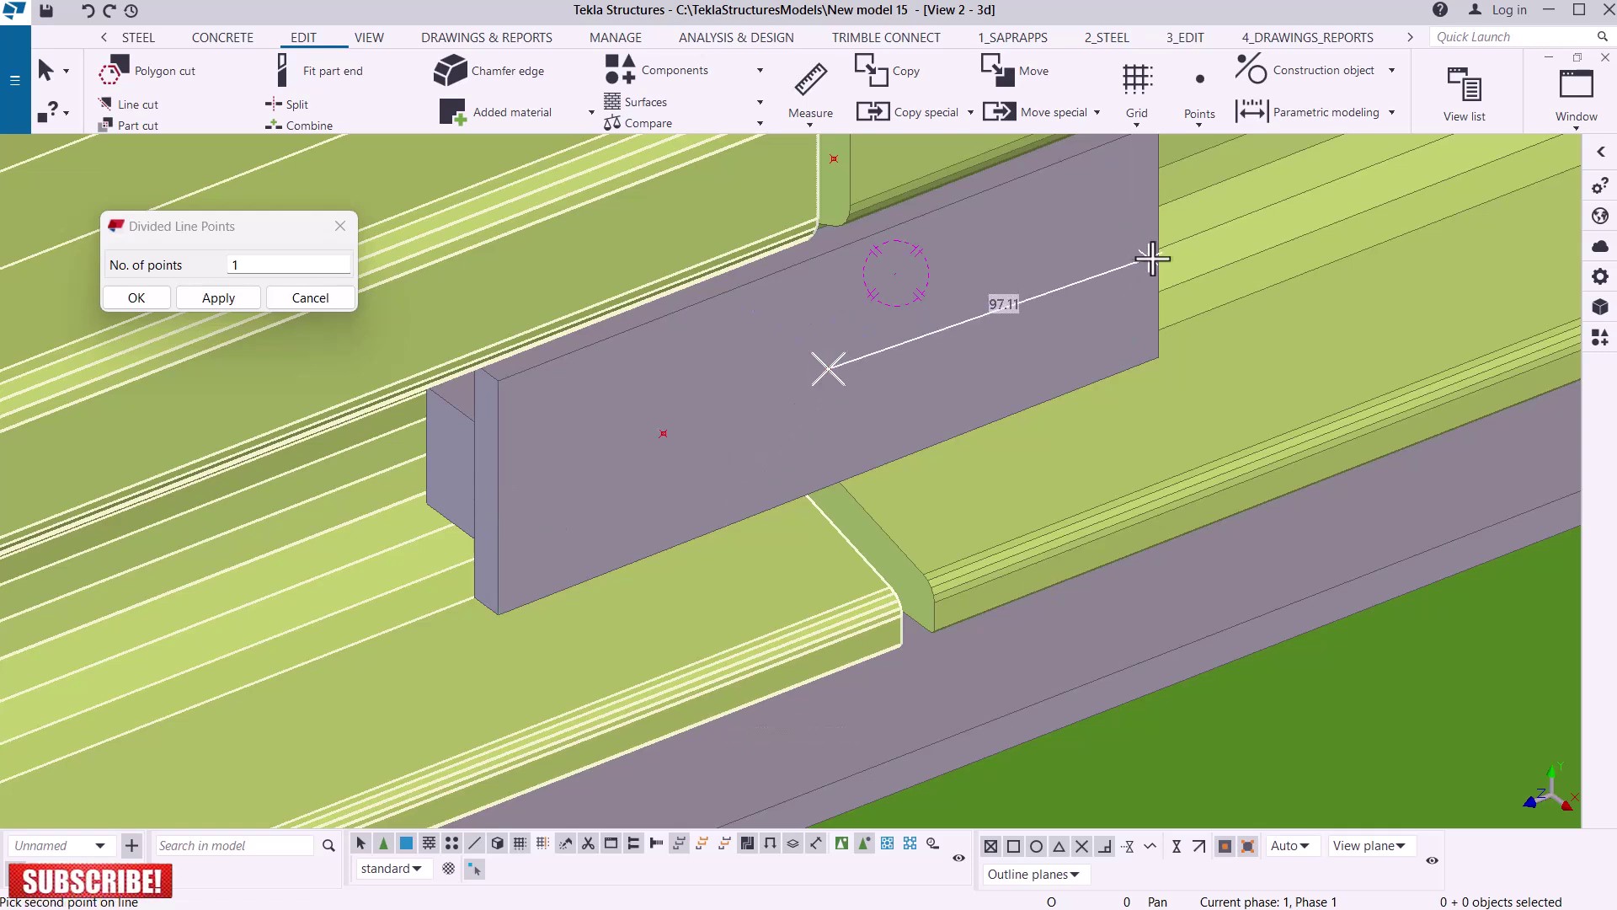
pyautogui.click(1157, 241)
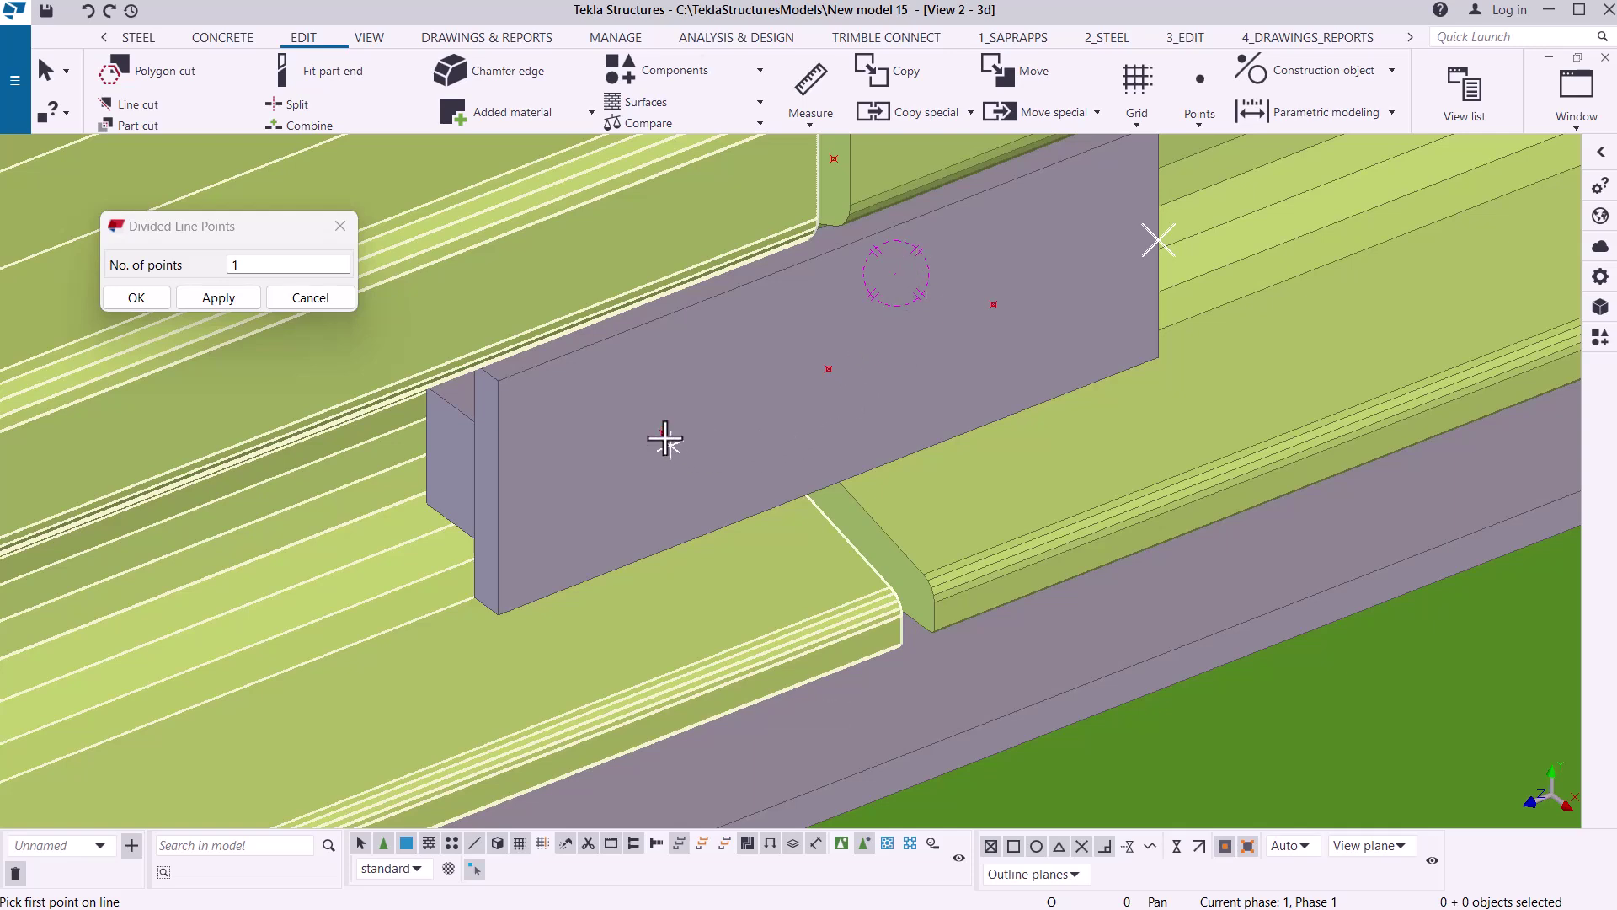
# - Add one divided-line point midway between each quarter point and the midpoint of its nearest plate end edge
pyautogui.click(609, 466)
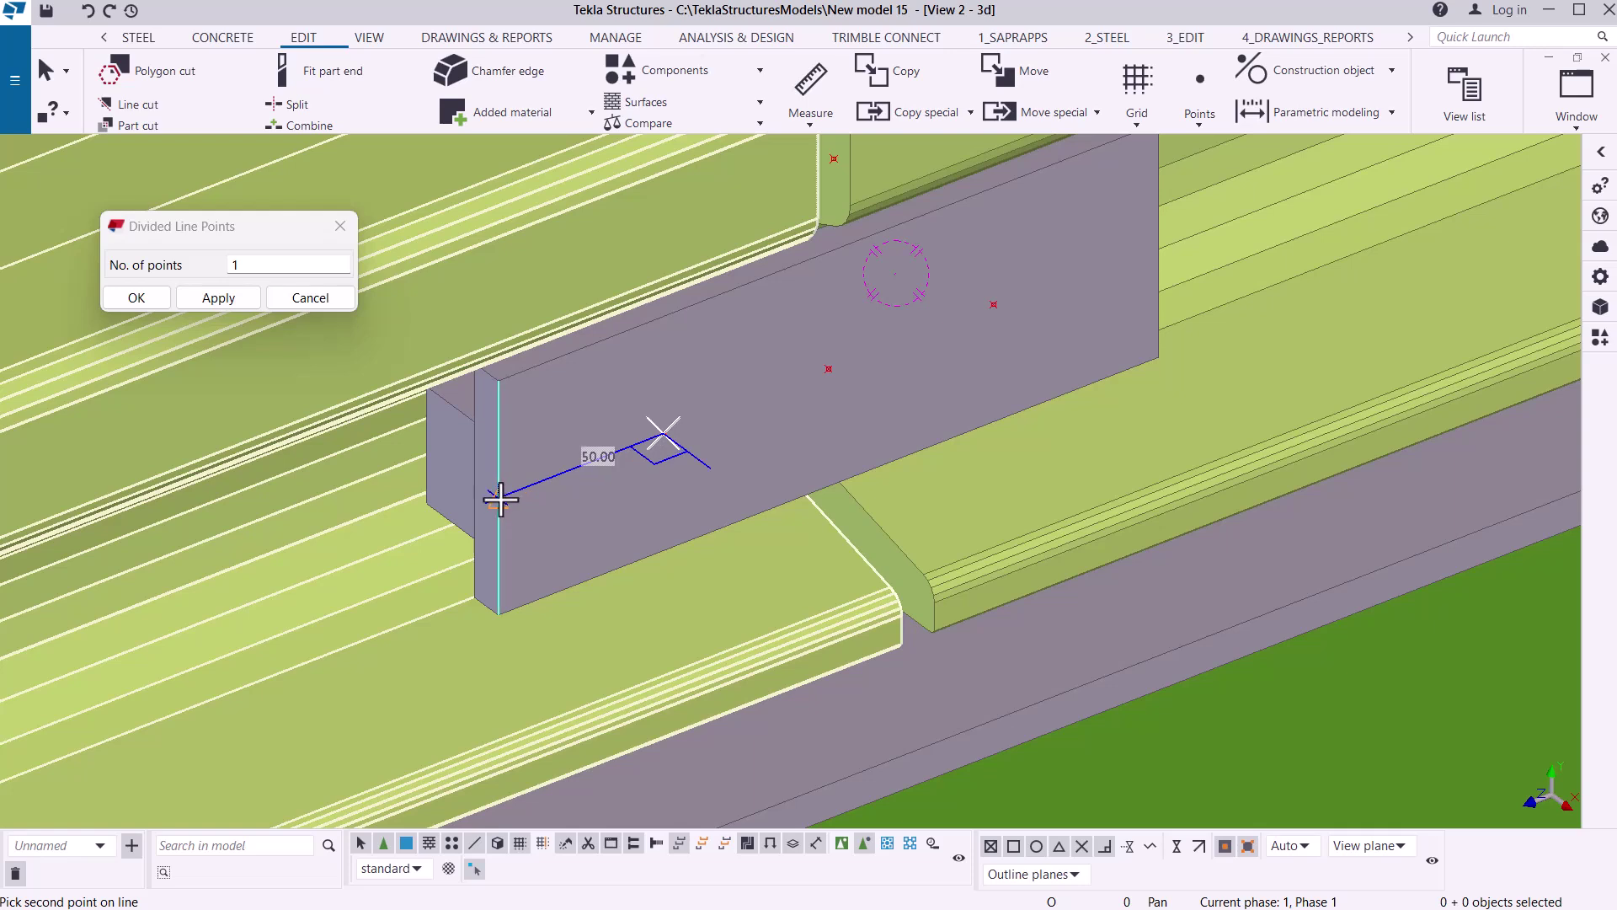
pyautogui.click(498, 498)
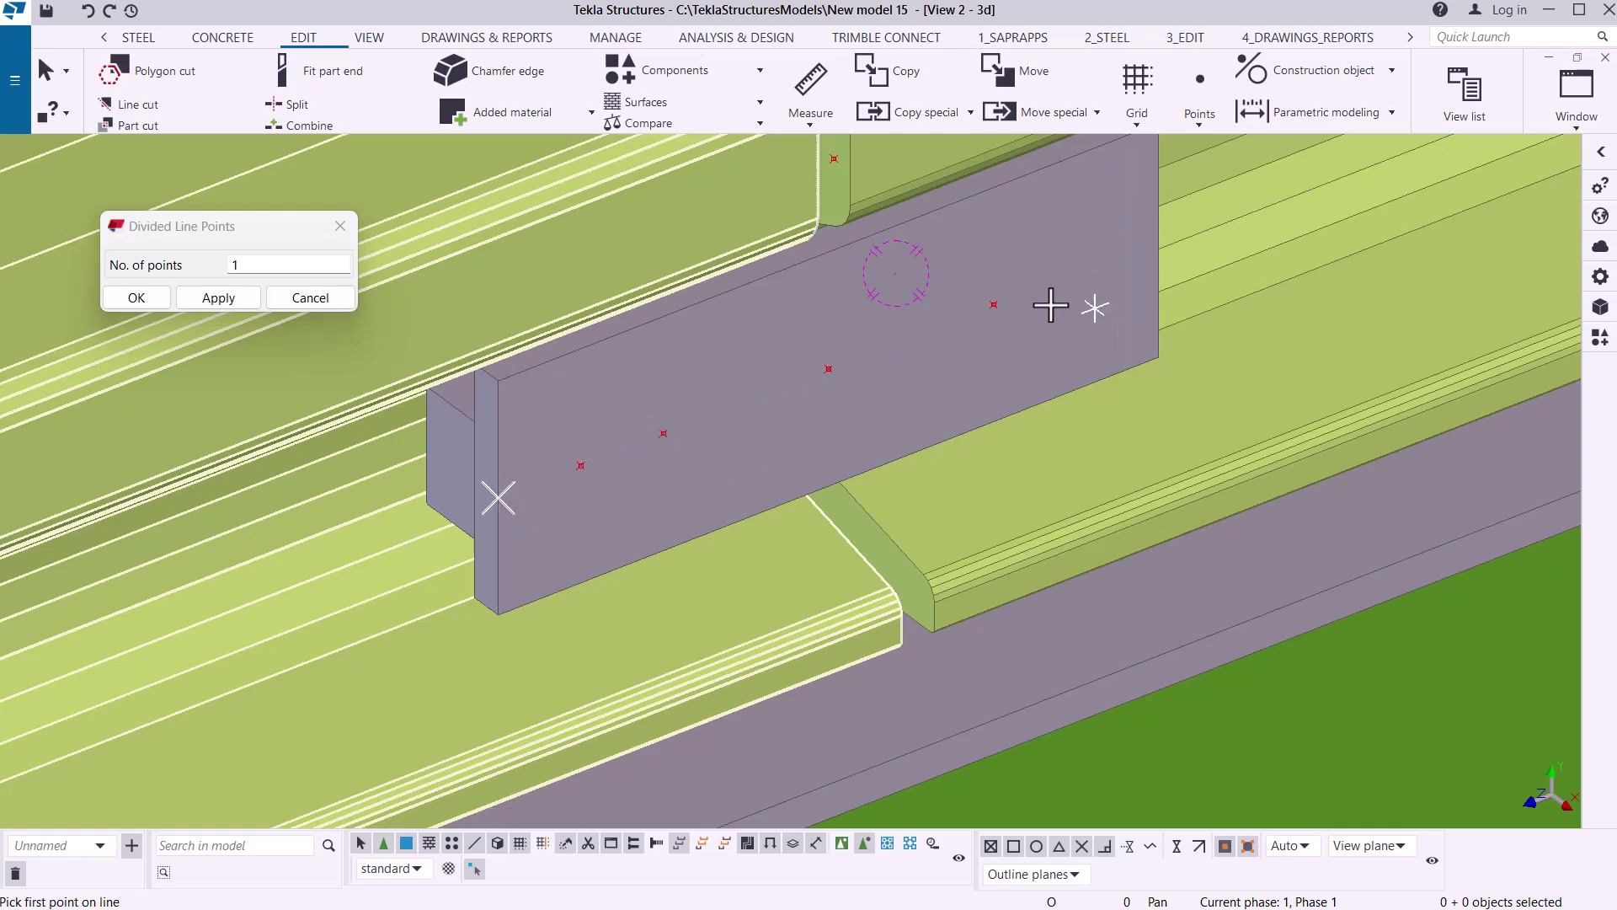
pyautogui.click(994, 304)
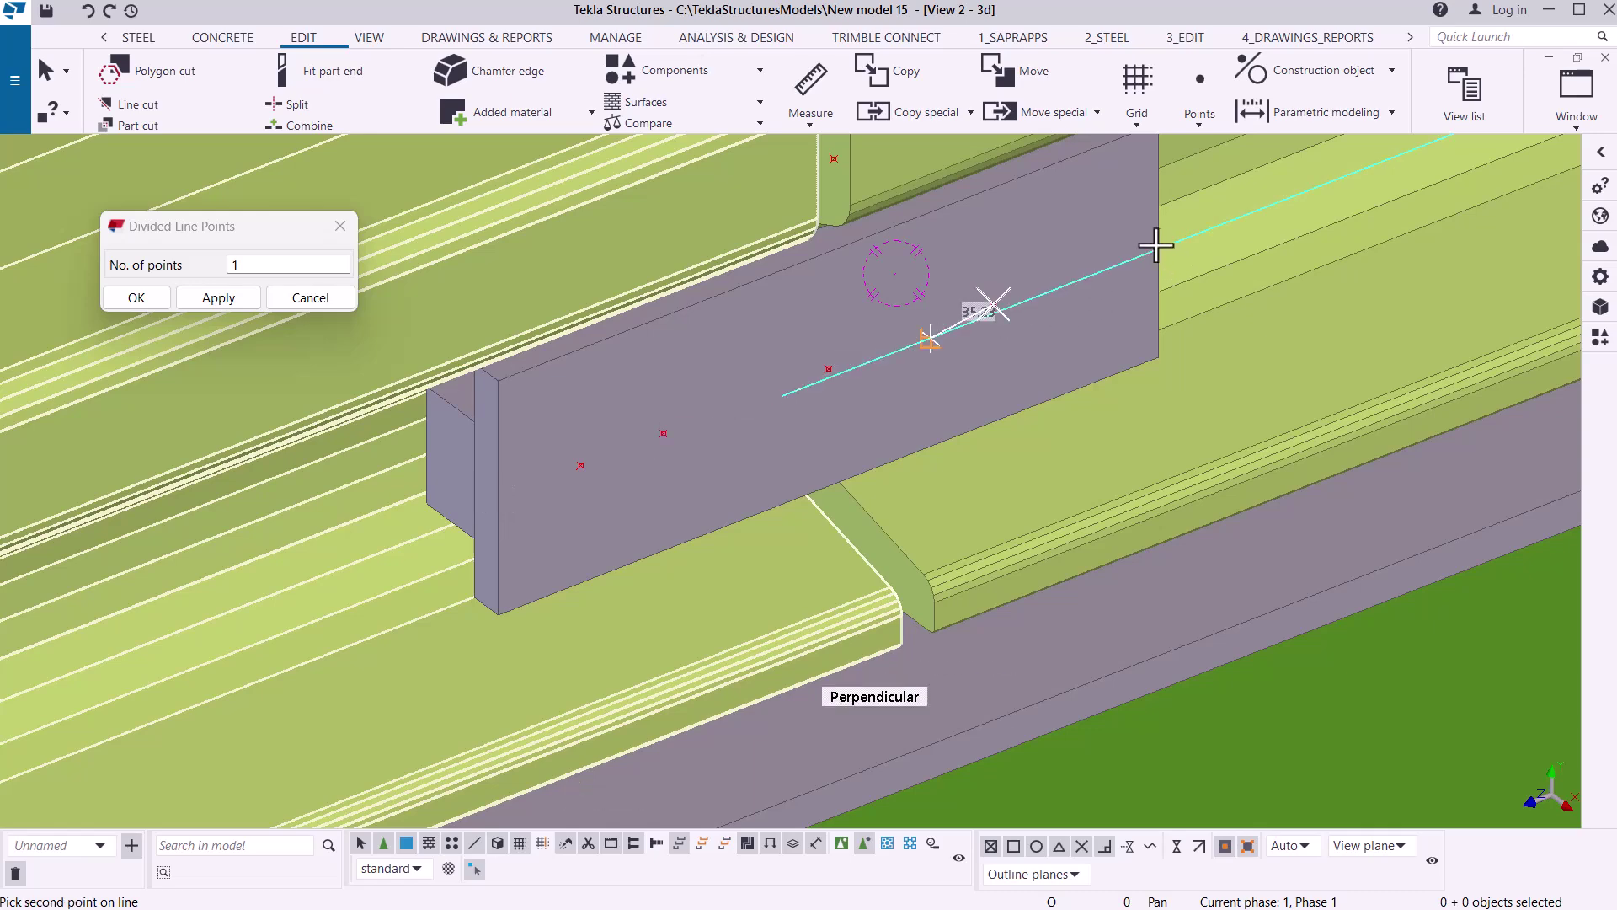
pyautogui.click(1156, 244)
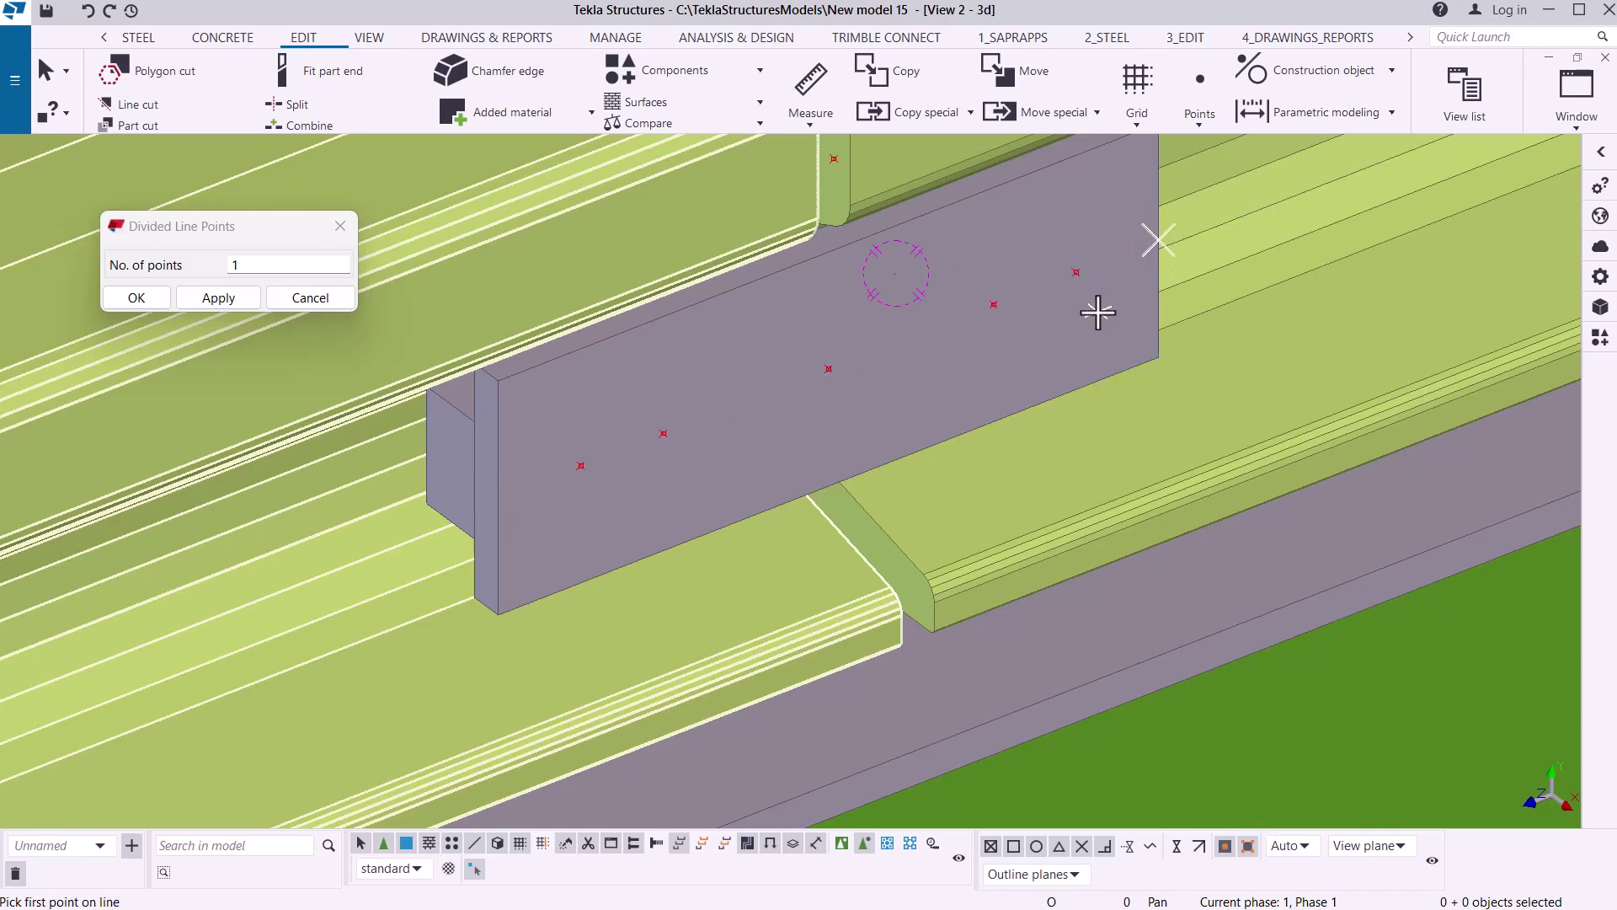
pyautogui.rightClick(1098, 313)
pyautogui.click(1139, 327)
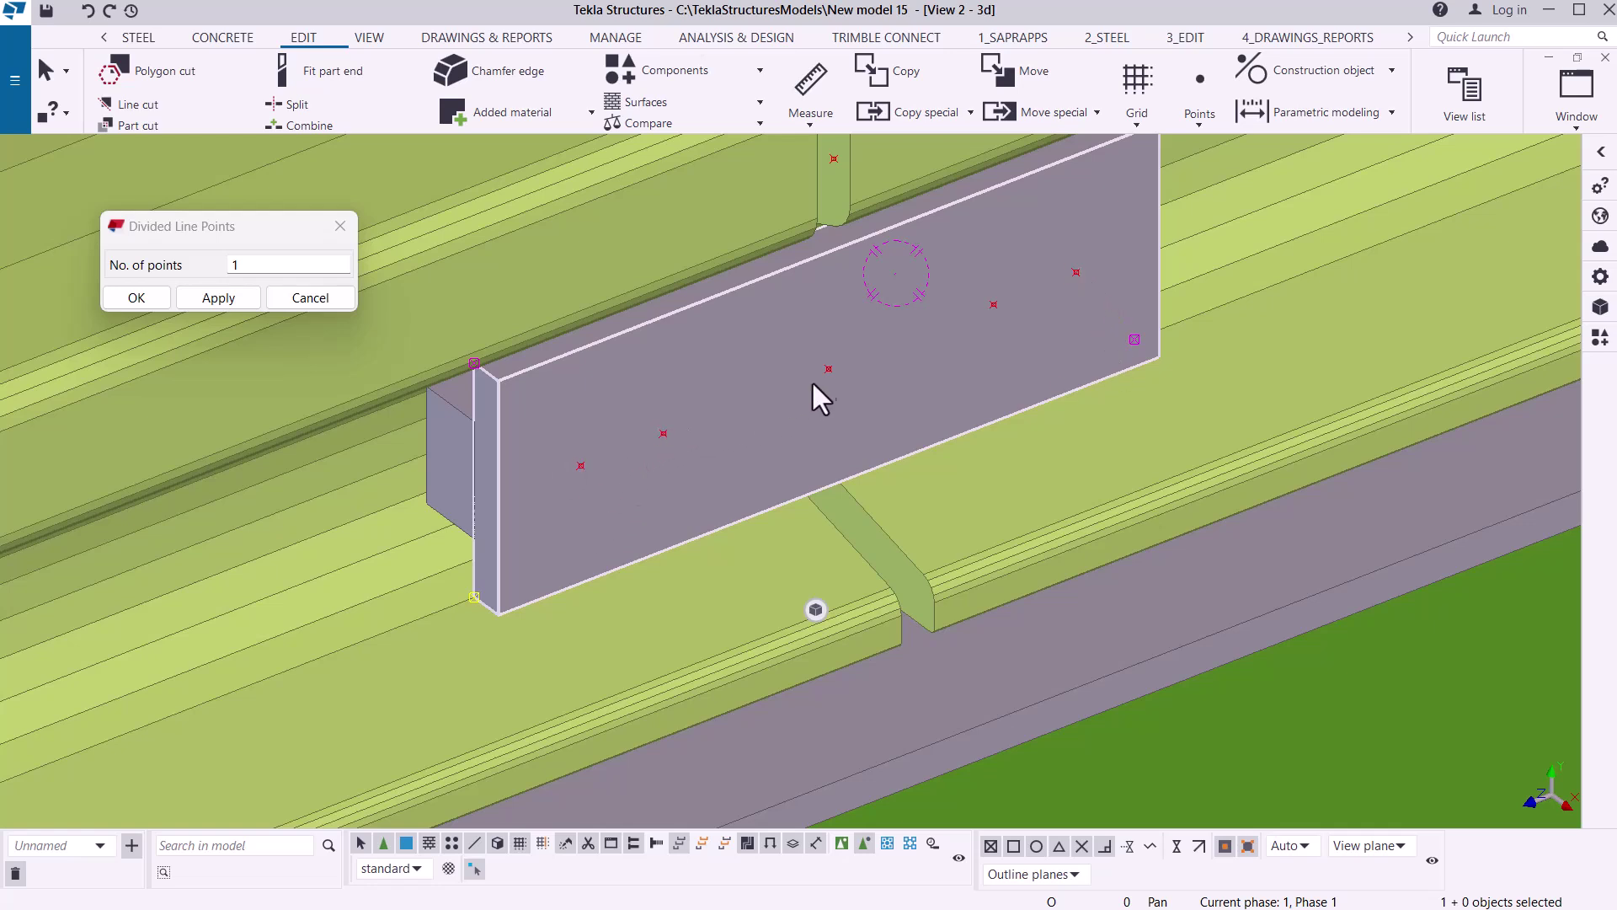
# - Add one divided-line point midway between the plate's centre point and each of the two quarter points
pyautogui.click(1205, 124)
pyautogui.click(1225, 158)
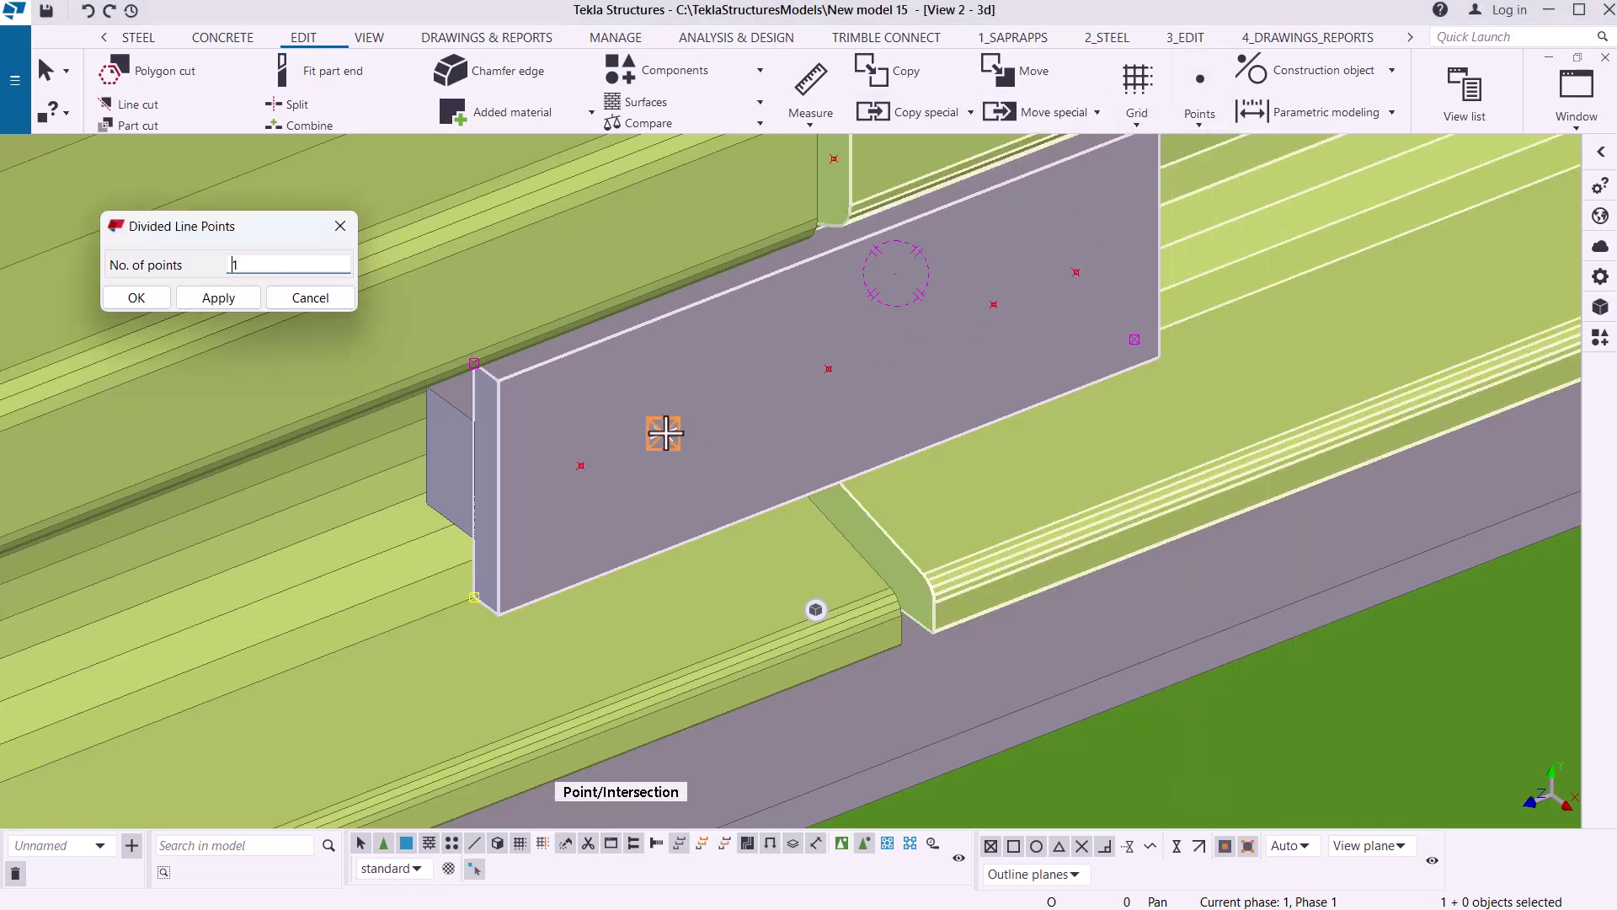
pyautogui.click(726, 412)
pyautogui.click(831, 369)
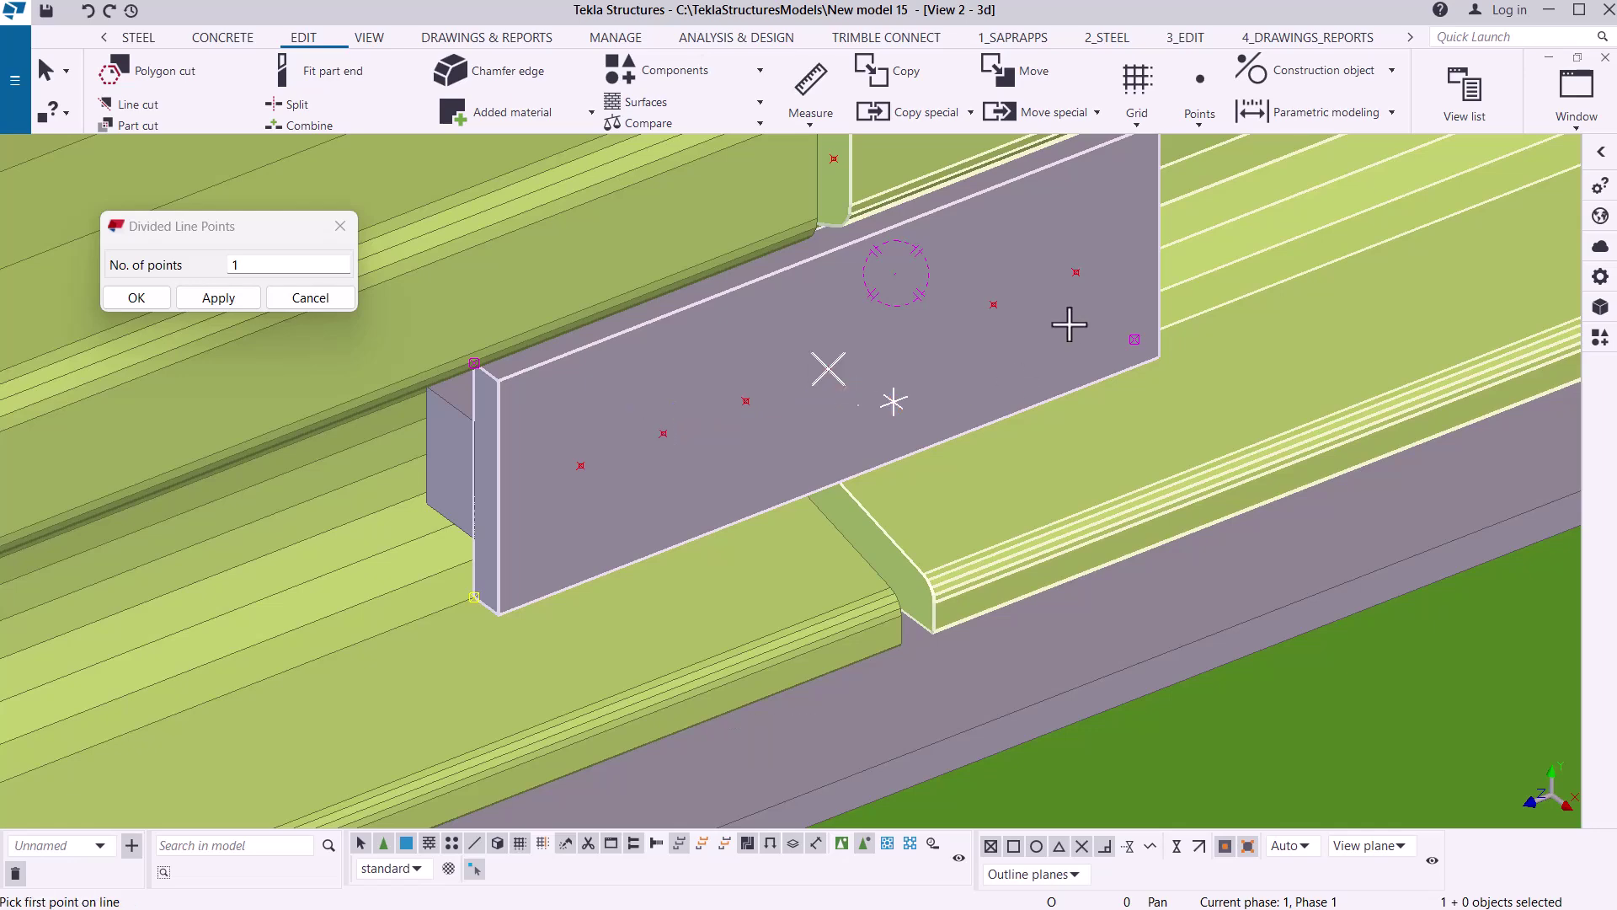
pyautogui.click(994, 303)
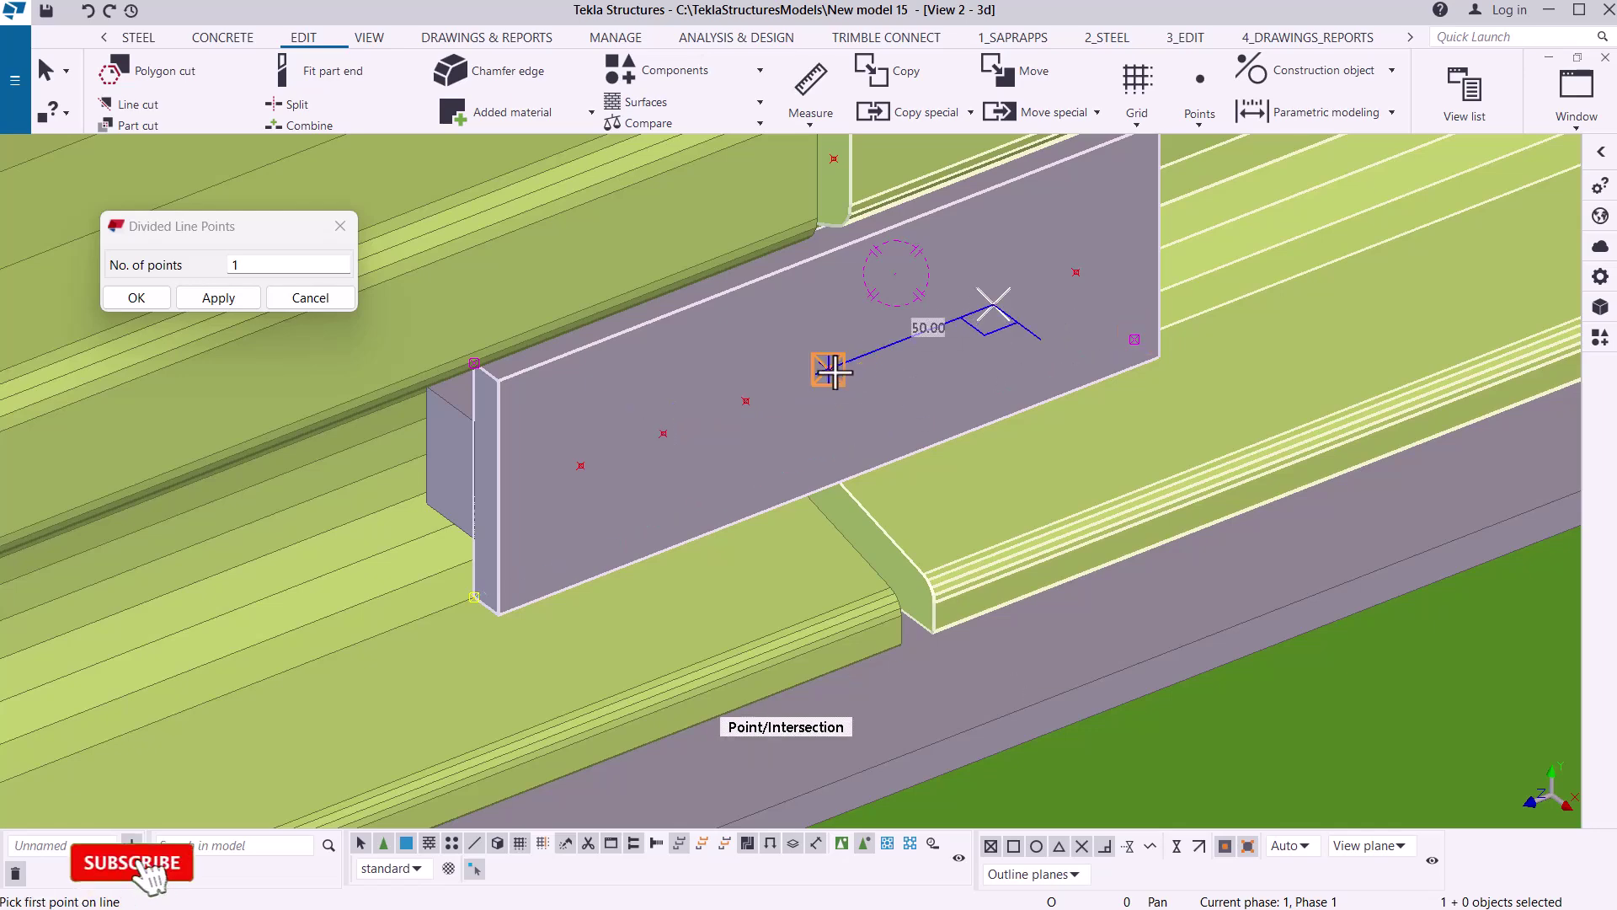
pyautogui.click(885, 364)
pyautogui.rightClick(1019, 273)
pyautogui.click(1075, 289)
# - Delete the centre point and the two quarter points, keeping four evenly spaced points along the plate
pyautogui.click(828, 368)
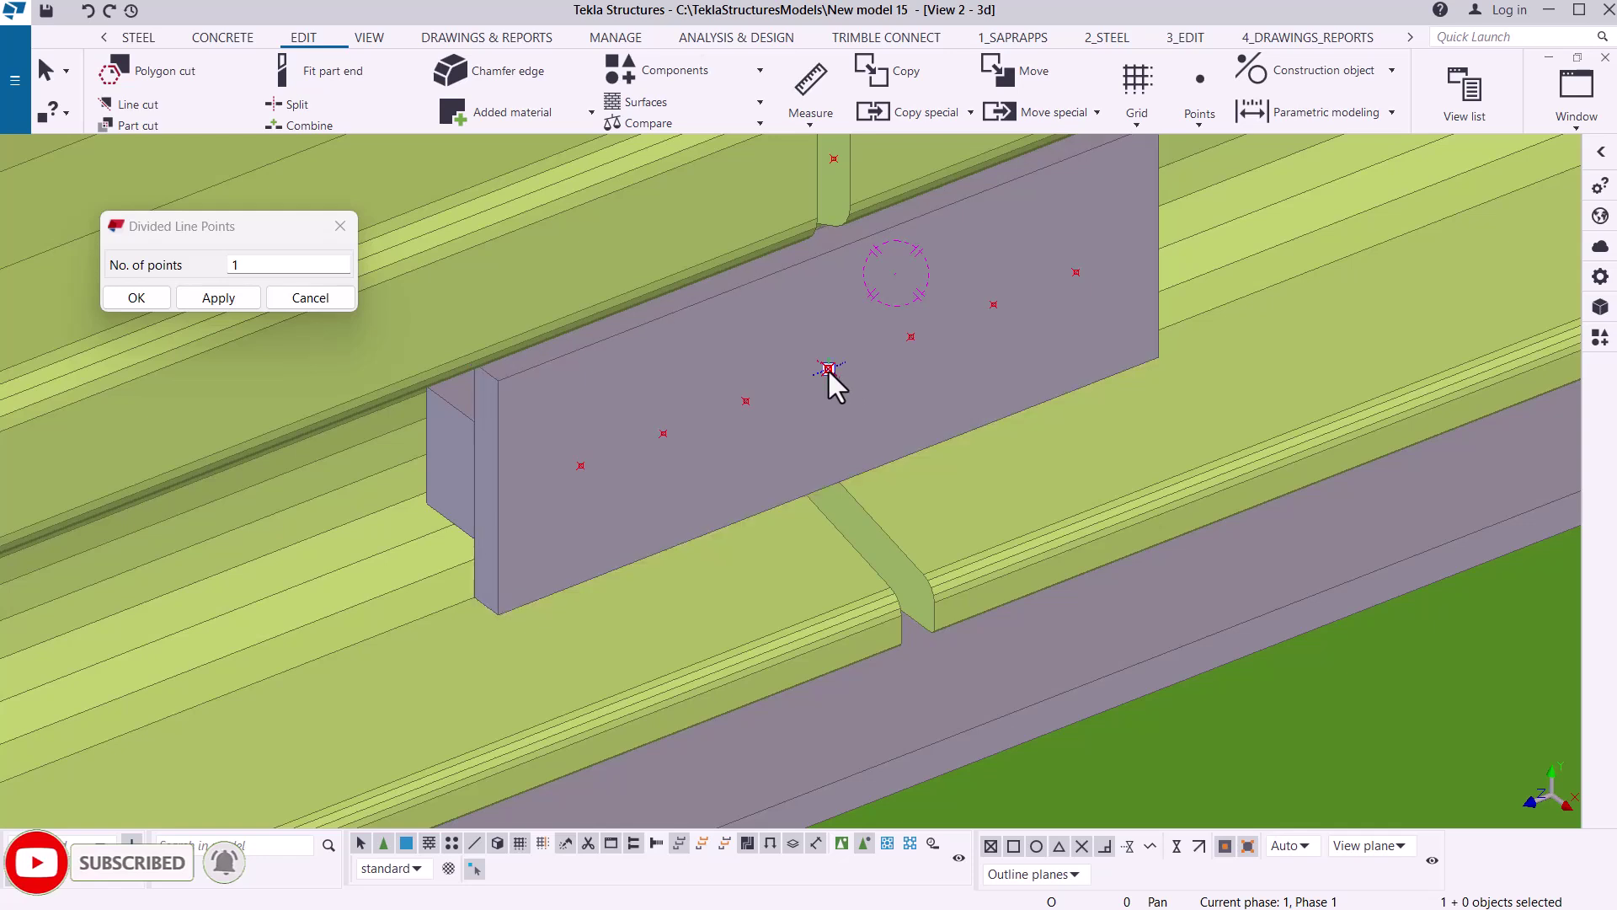
pyautogui.press('Delete')
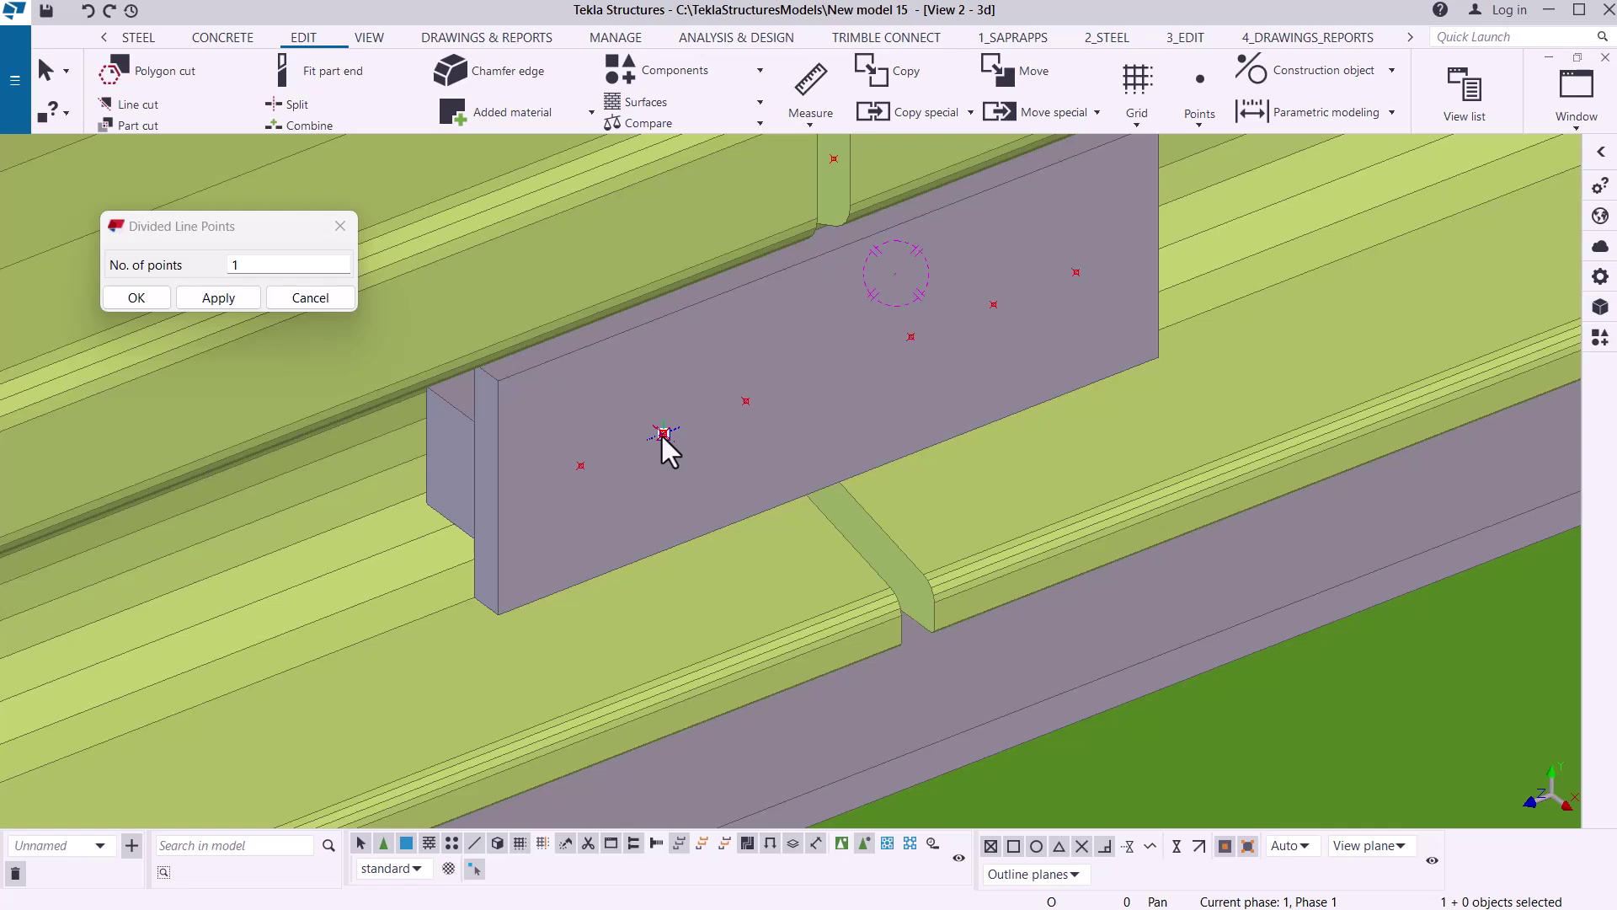
pyautogui.press('Delete')
pyautogui.press('Delete')
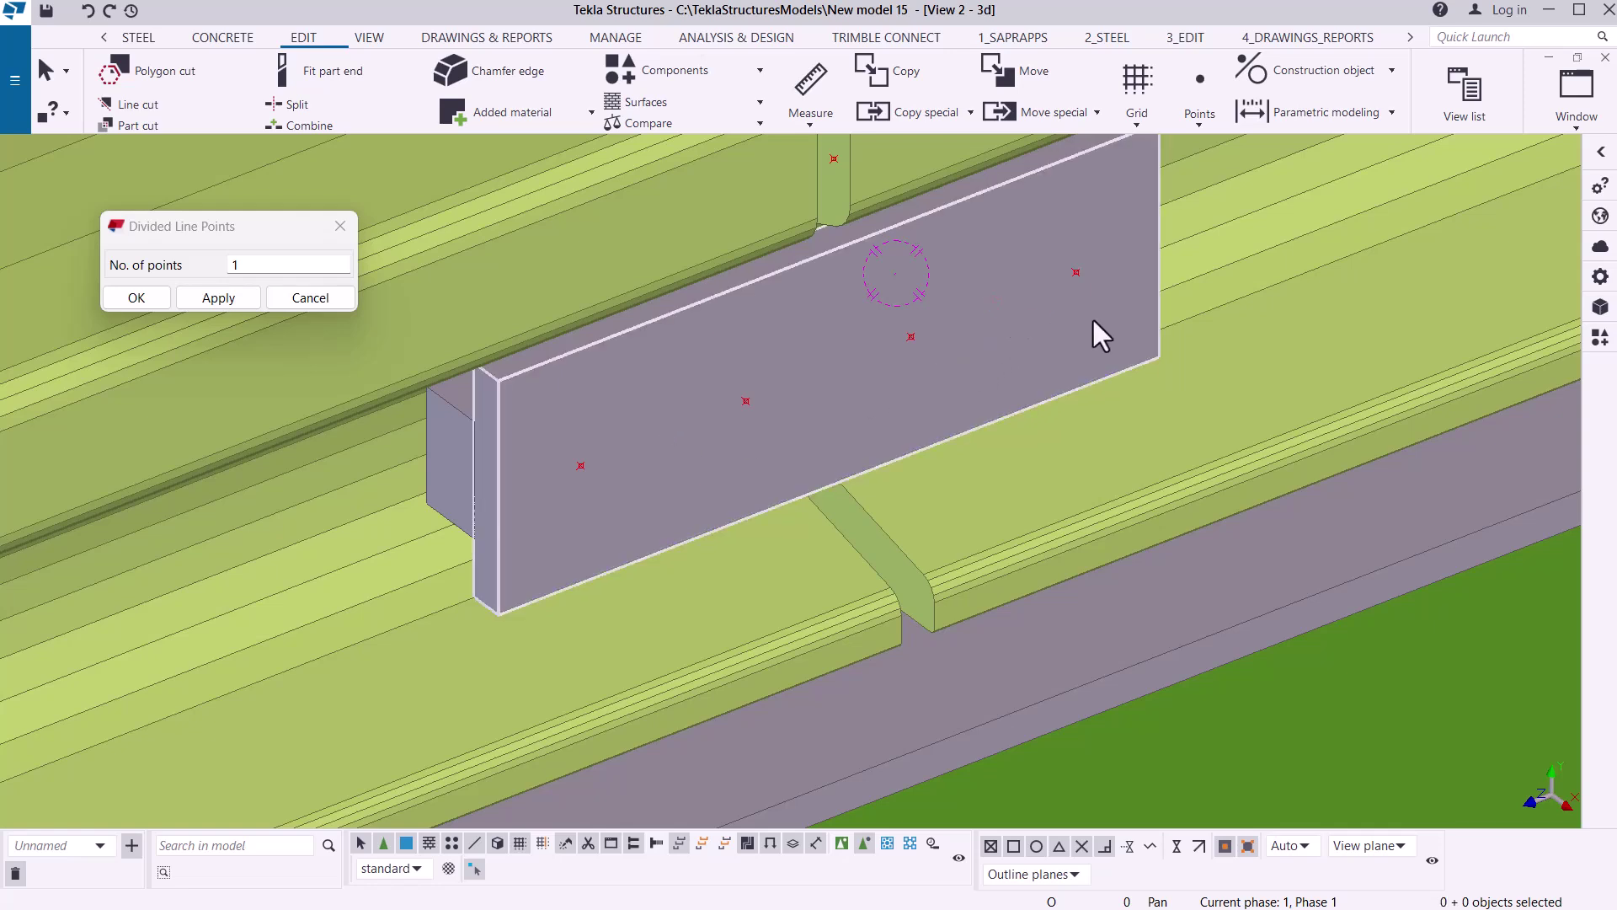
# - Measure the spacing from the first to the second point and from the second to the third along the plate
pyautogui.click(807, 126)
pyautogui.click(842, 169)
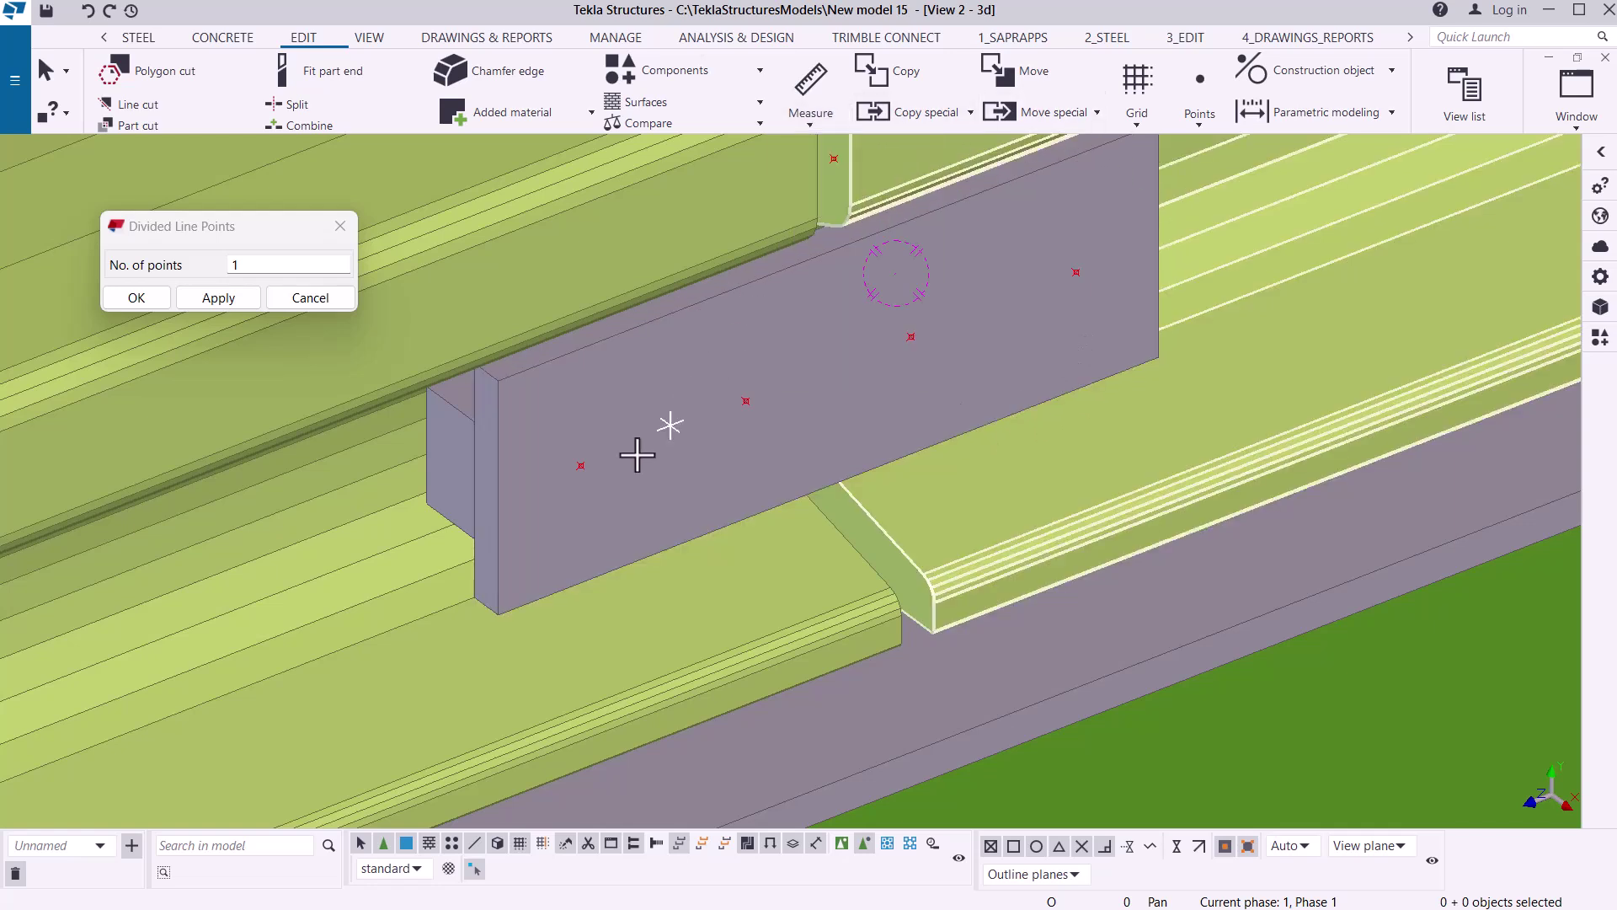
pyautogui.click(679, 452)
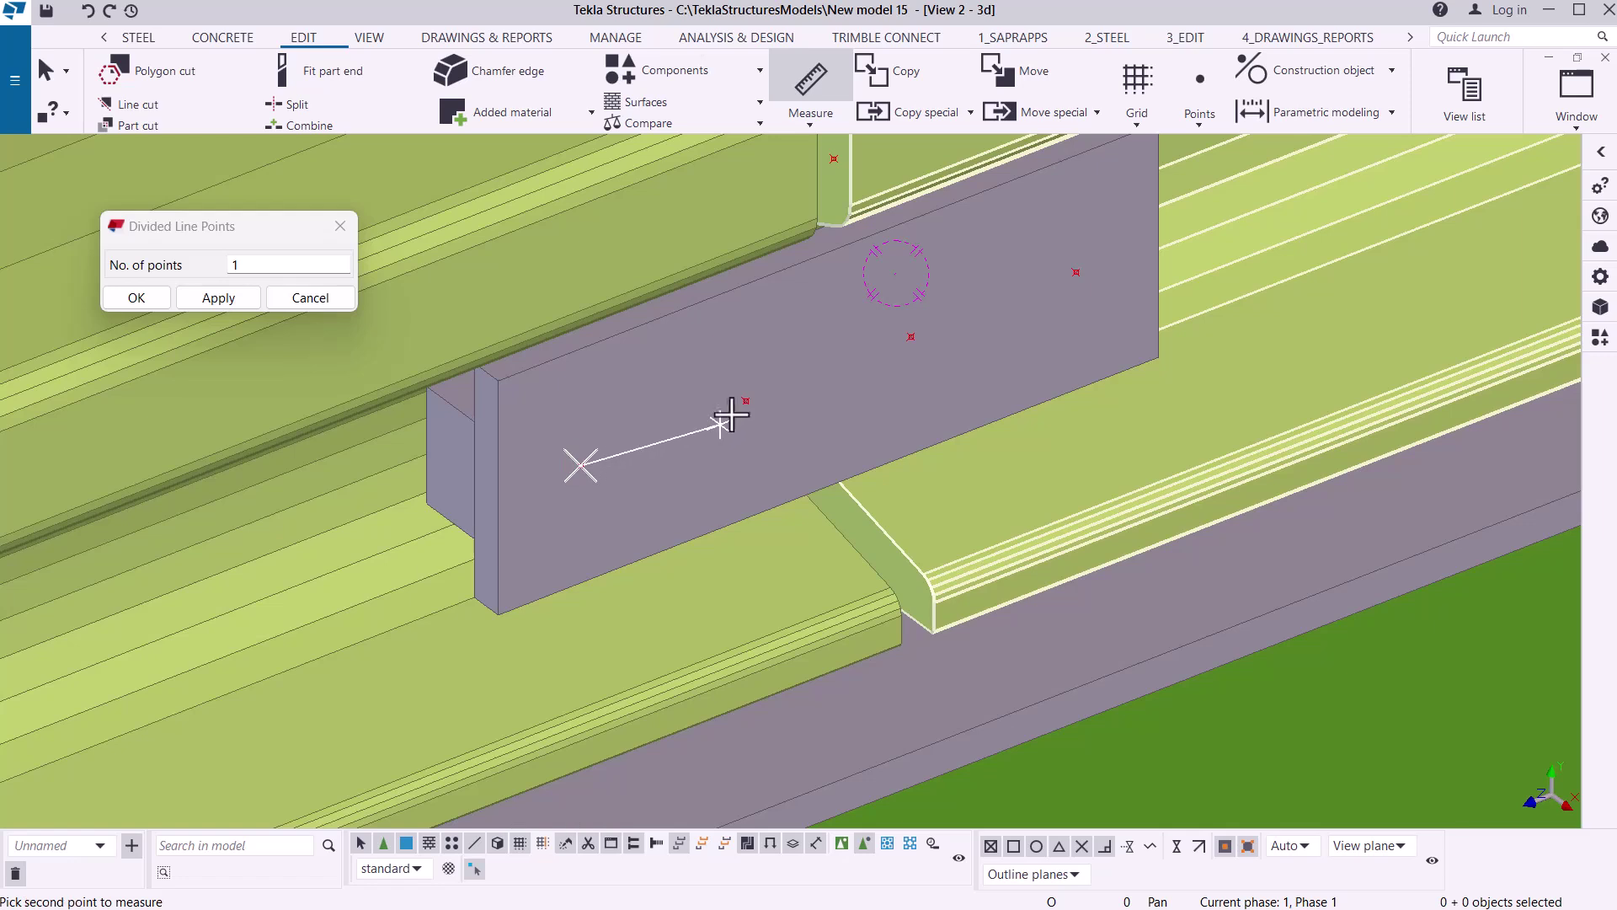
pyautogui.click(746, 402)
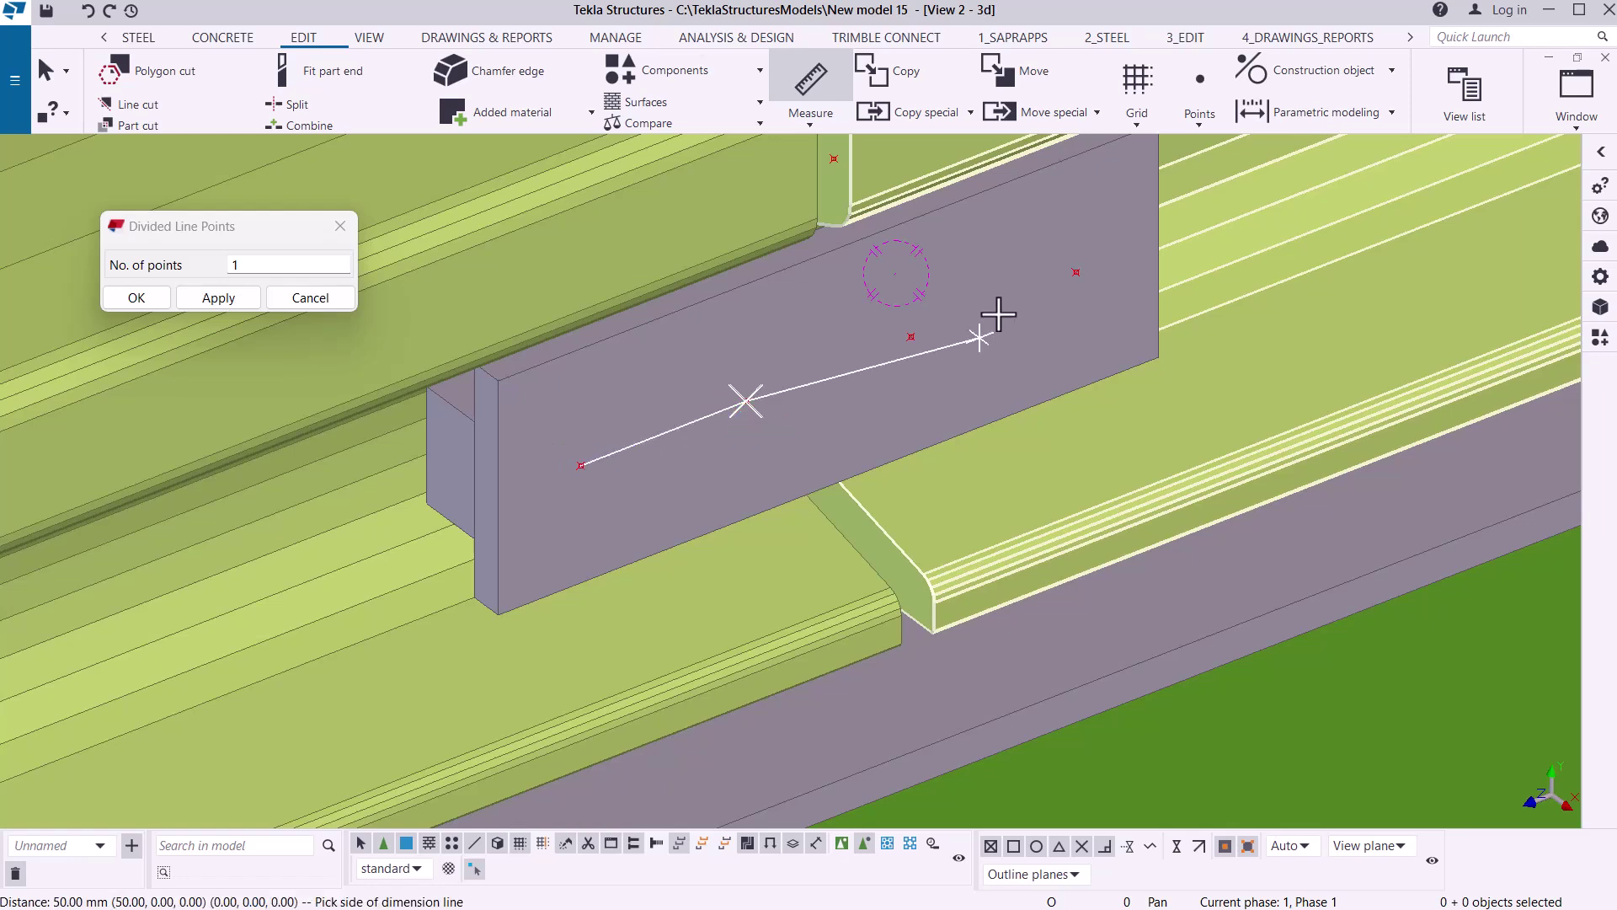
pyautogui.click(810, 124)
pyautogui.click(827, 157)
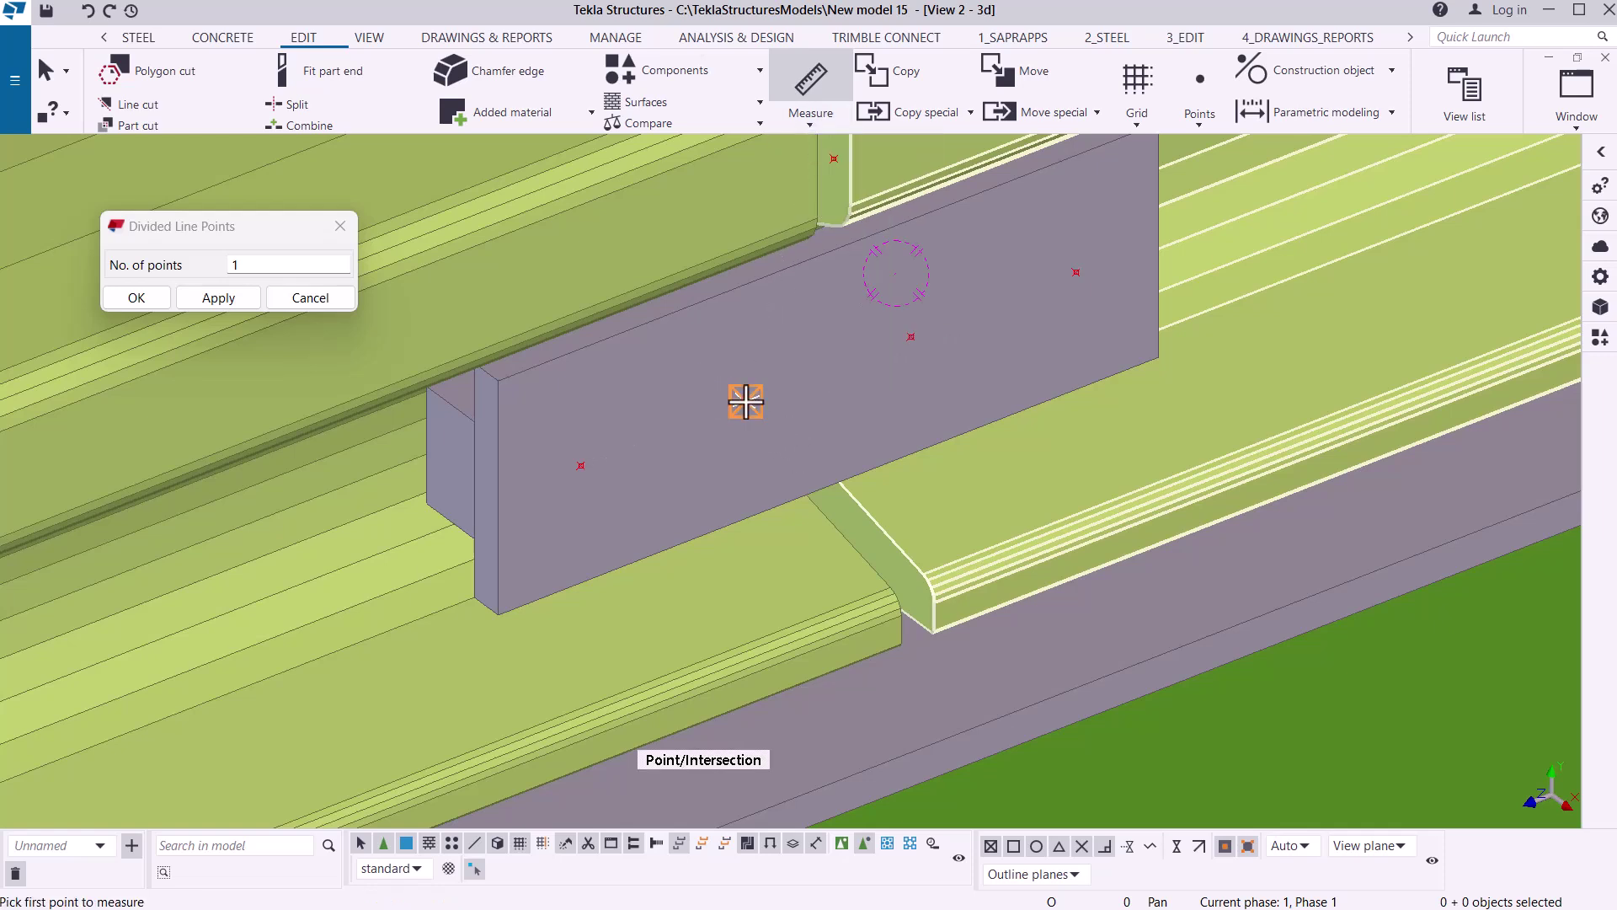
pyautogui.click(913, 338)
pyautogui.click(913, 336)
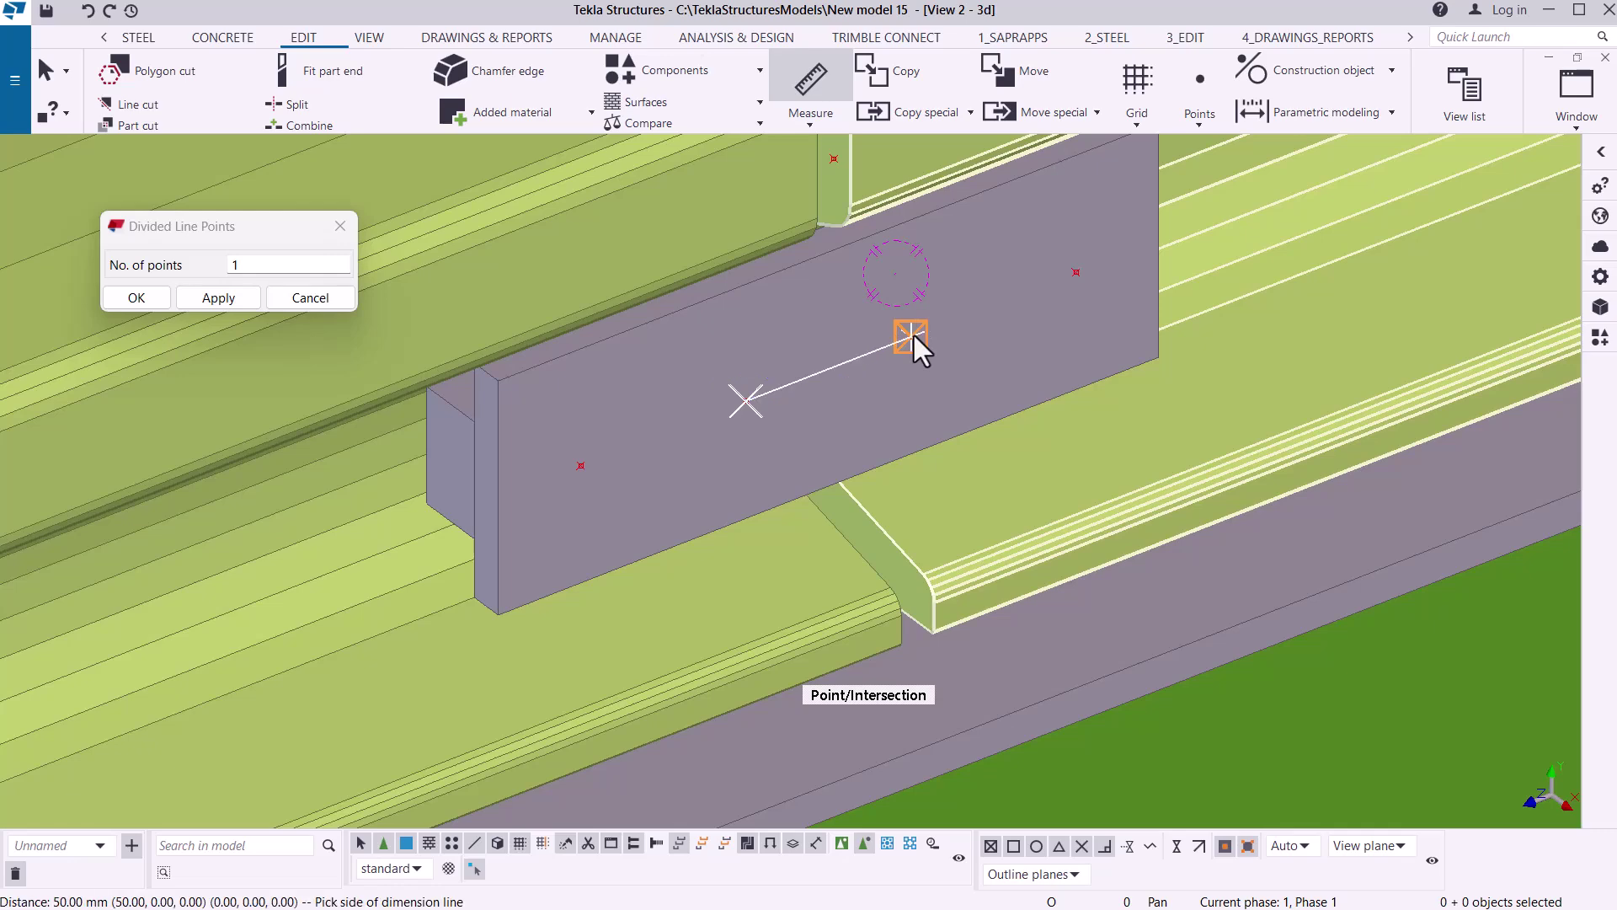
pyautogui.rightClick(994, 286)
pyautogui.click(1065, 284)
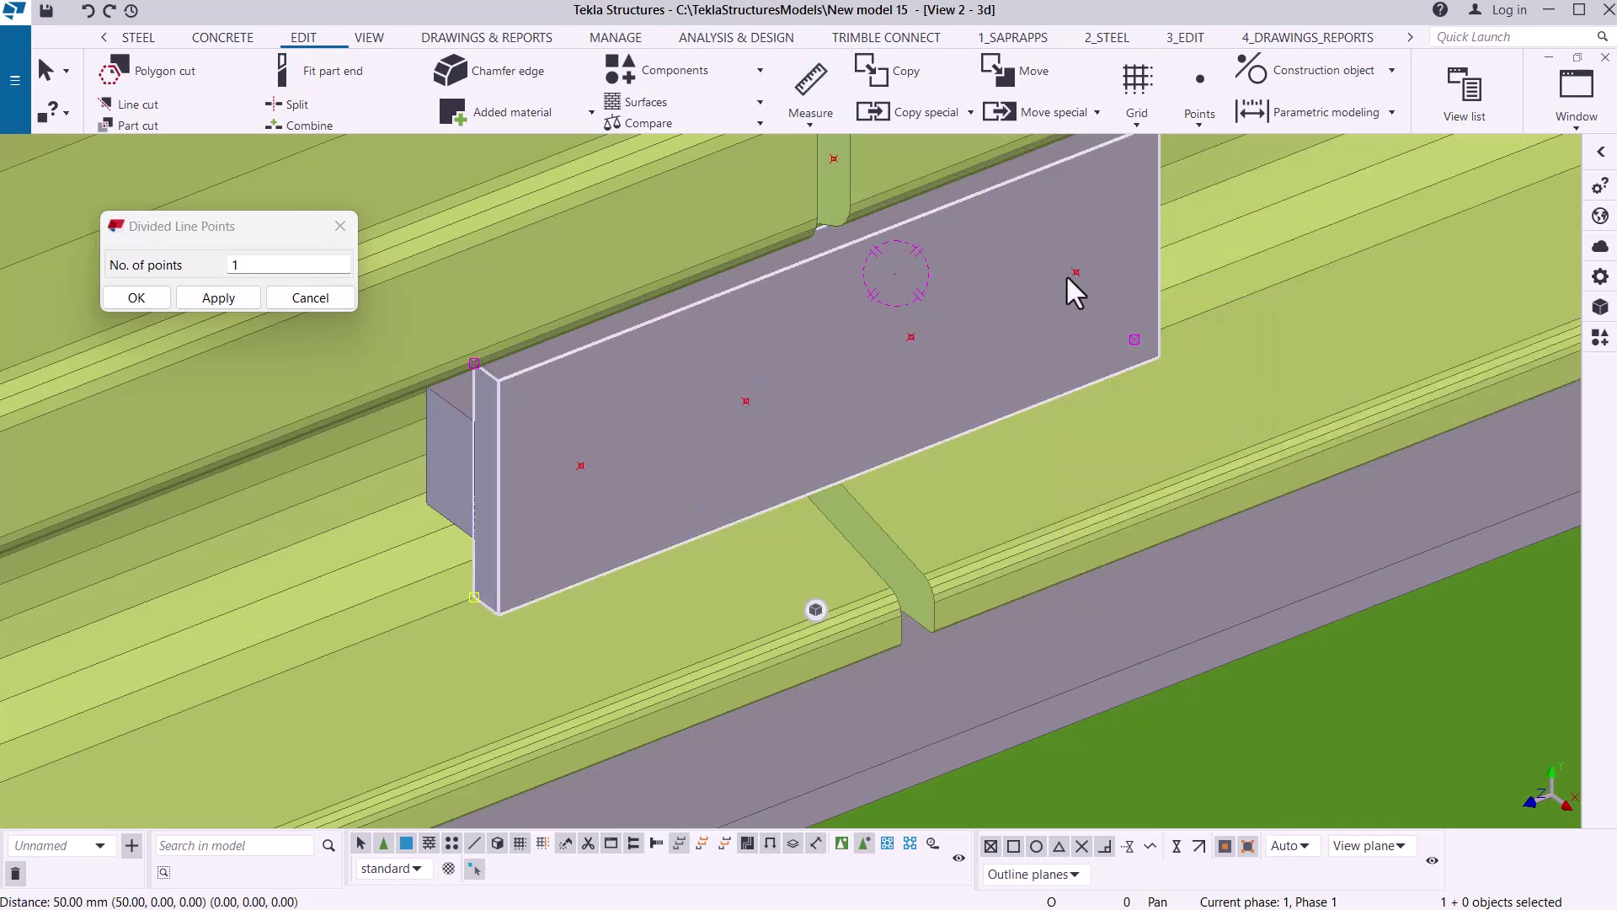
# - Measure the distance from the first point to the midpoint of the plate's nearest end edge
pyautogui.click(810, 126)
pyautogui.click(825, 163)
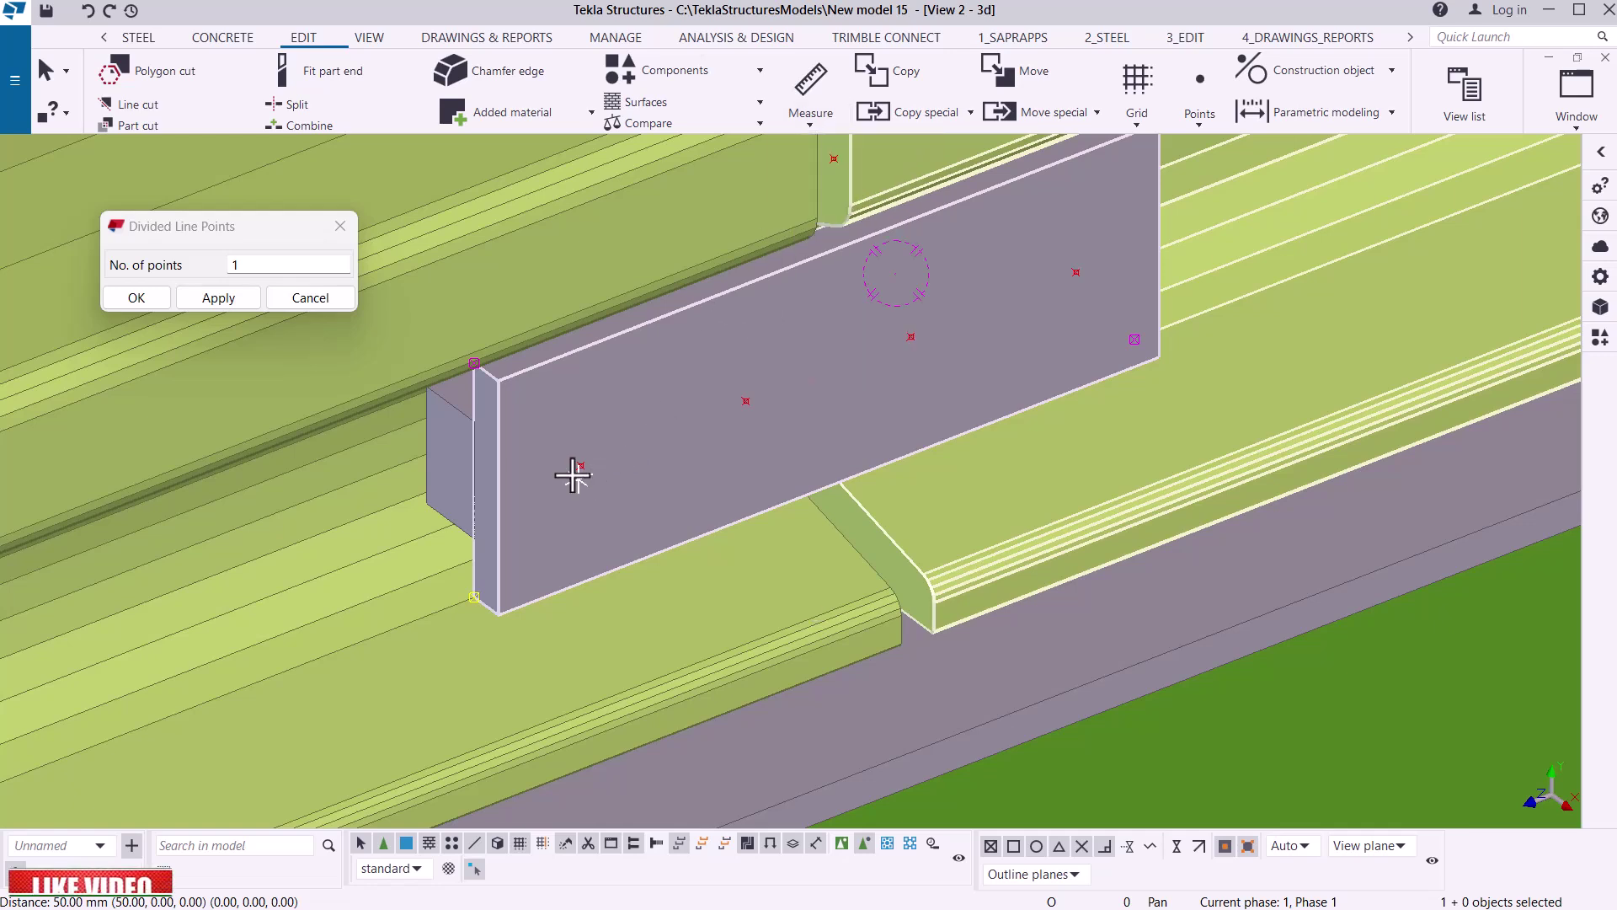
pyautogui.click(580, 465)
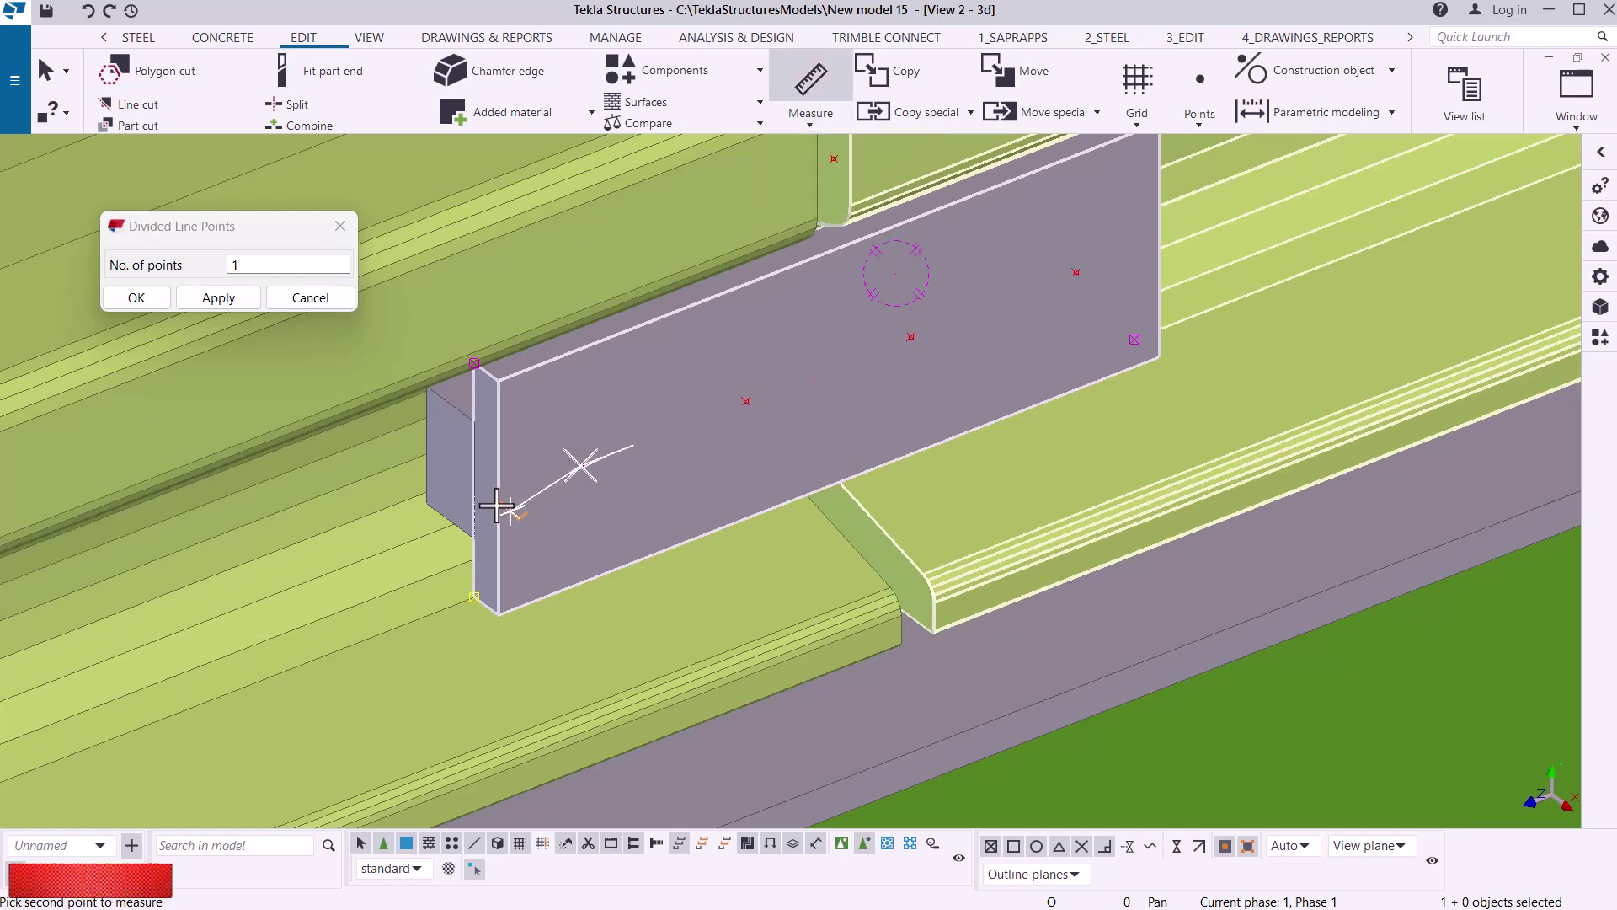
pyautogui.click(498, 498)
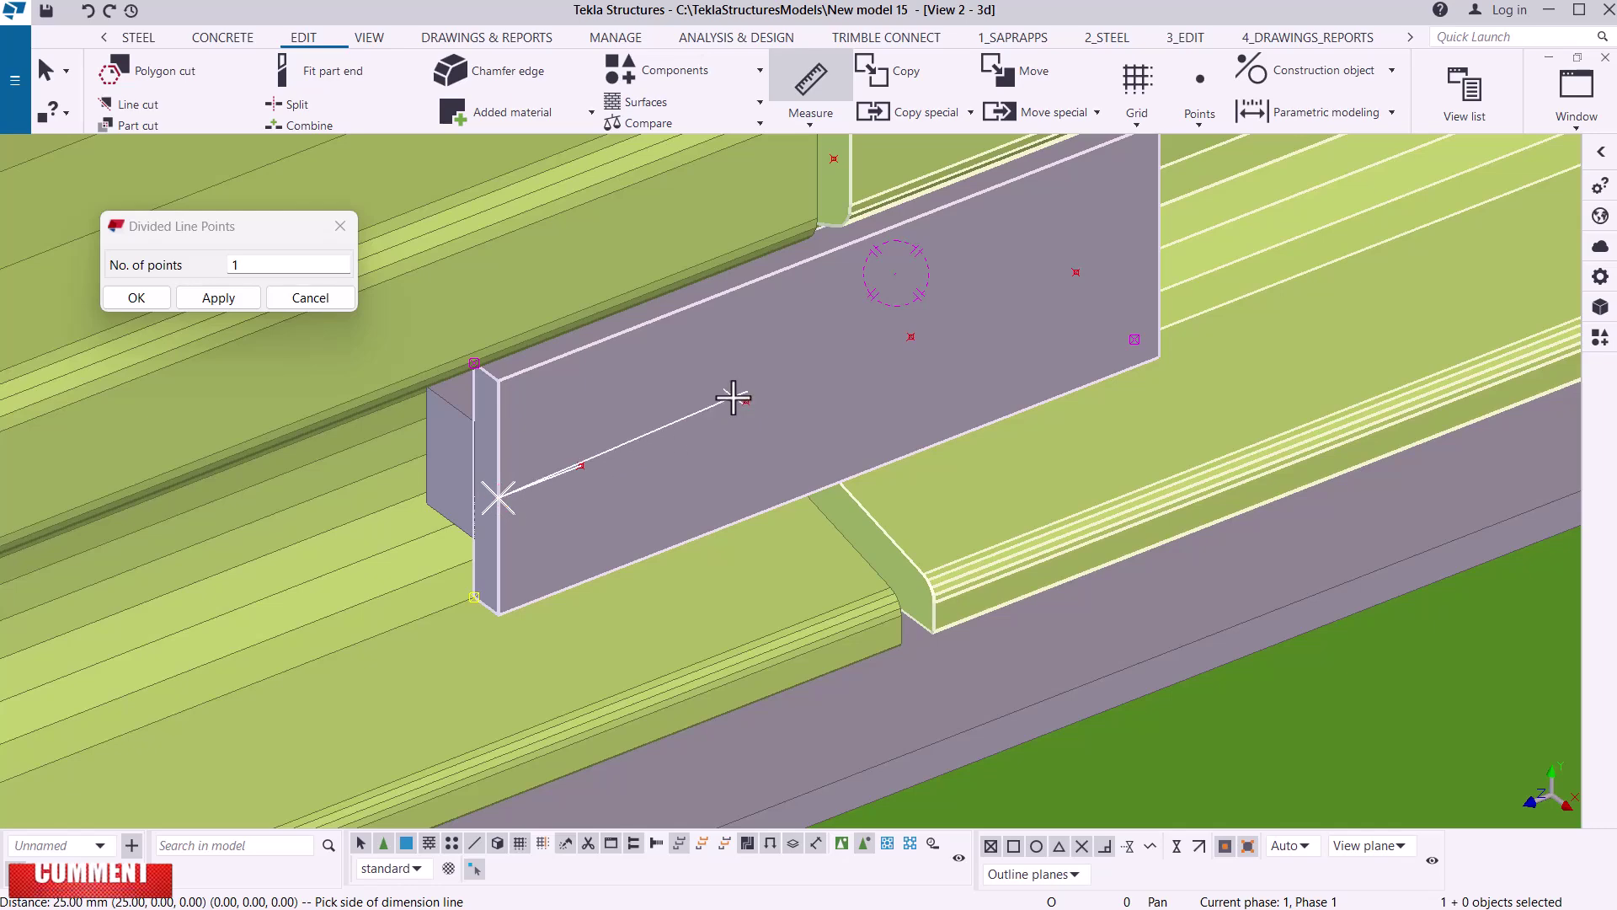
pyautogui.rightClick(734, 394)
pyautogui.click(781, 412)
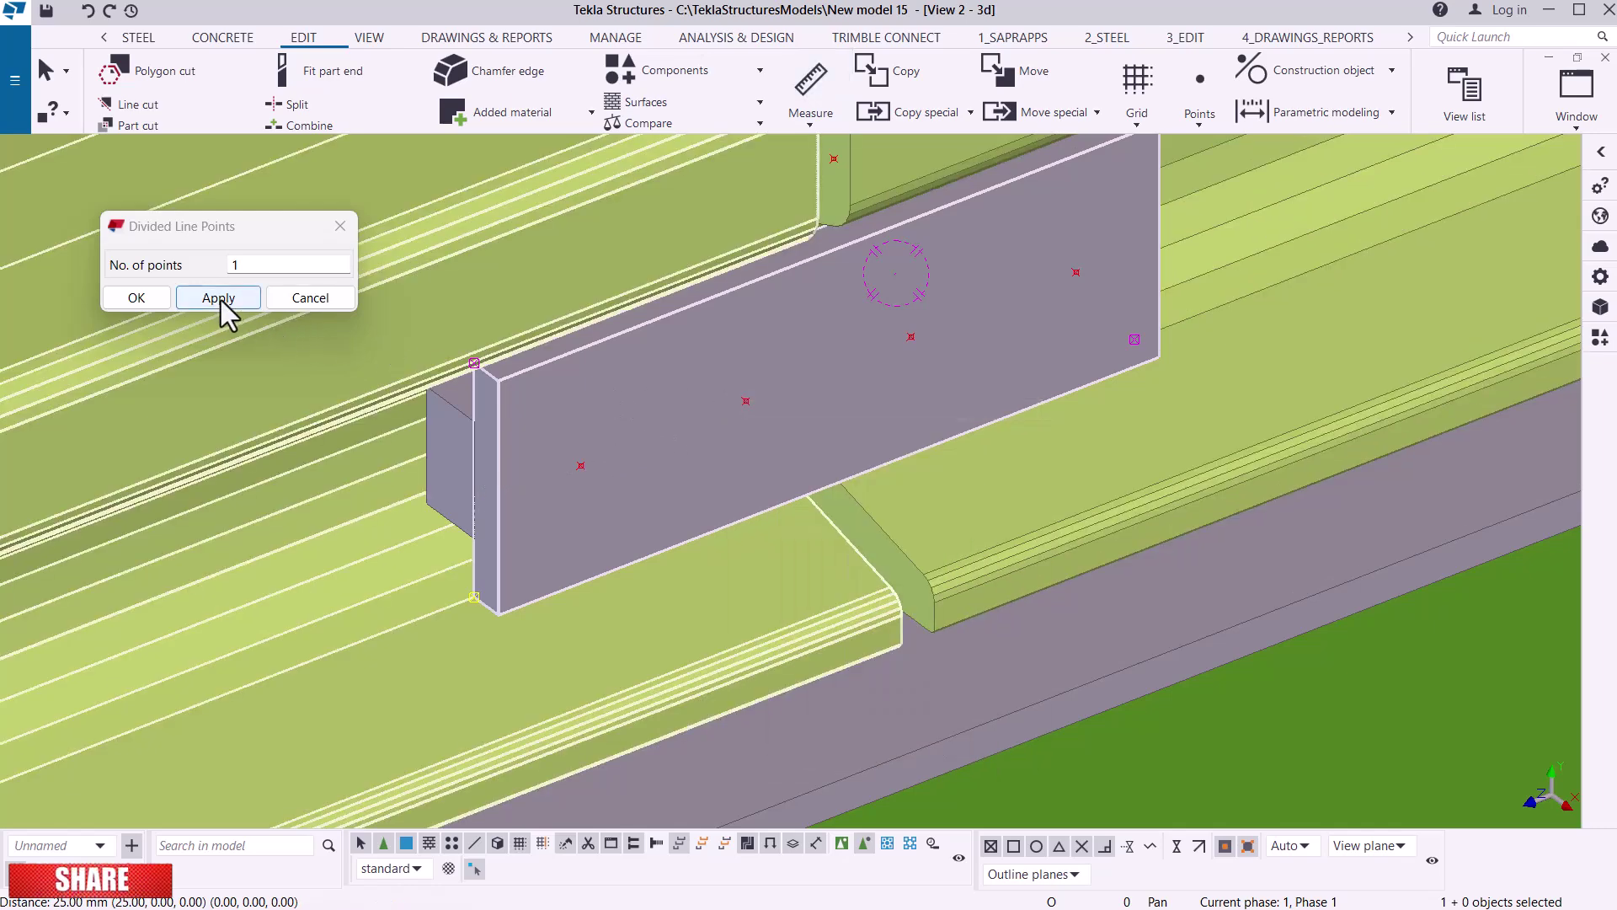
# - Delete the leftover reference point at the joint between the purlin ends just above the connecting plate
pyautogui.click(140, 298)
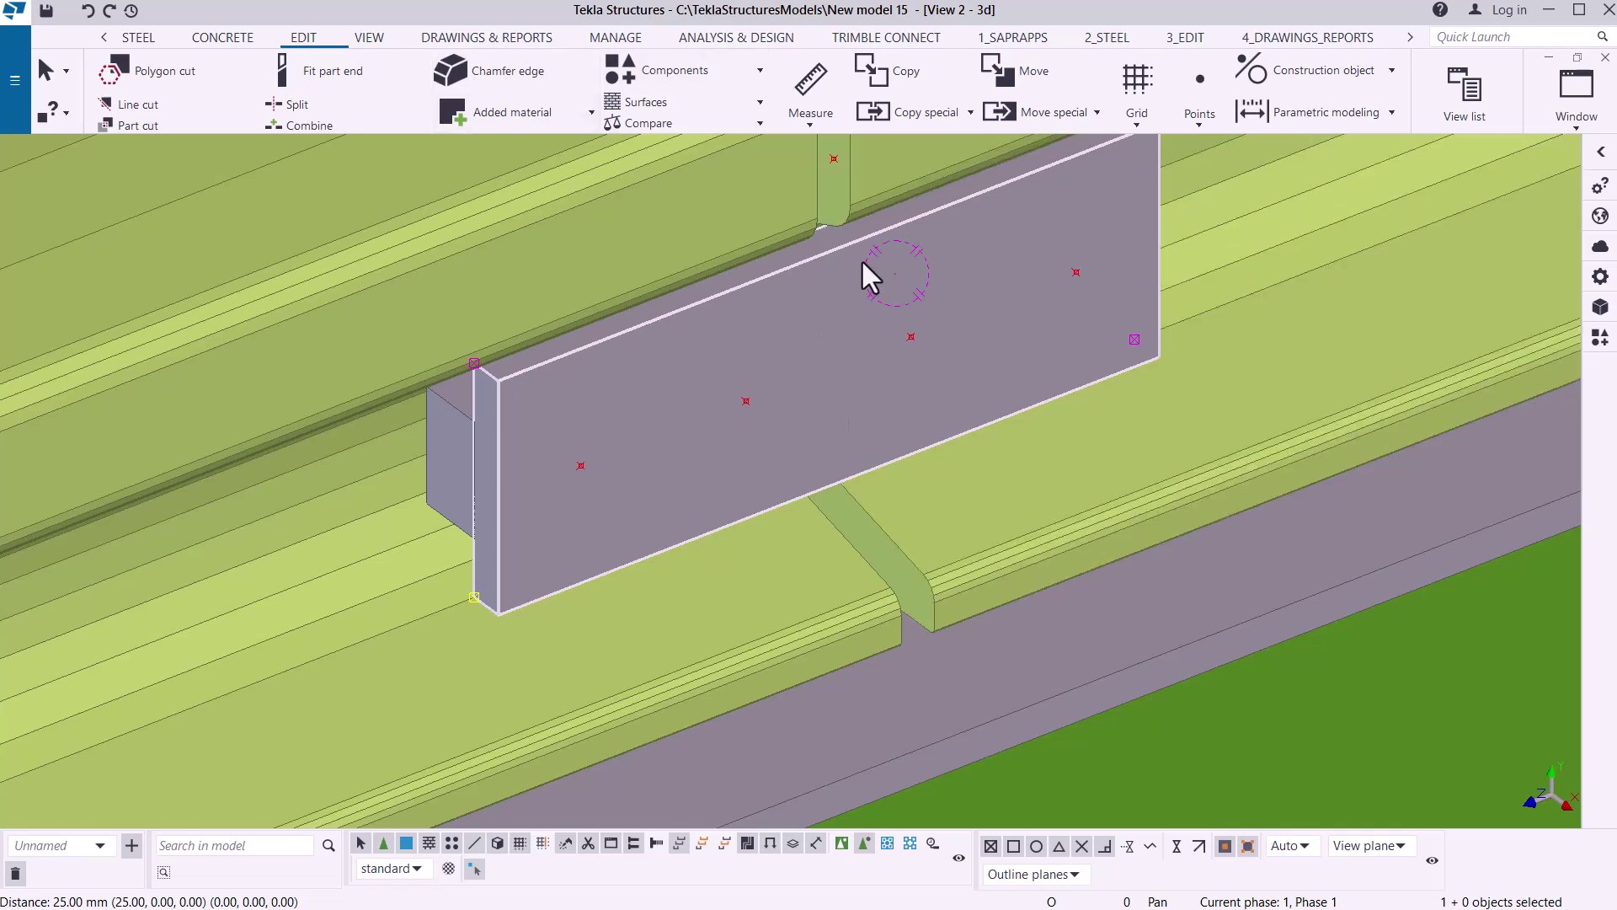
pyautogui.click(369, 39)
pyautogui.click(893, 102)
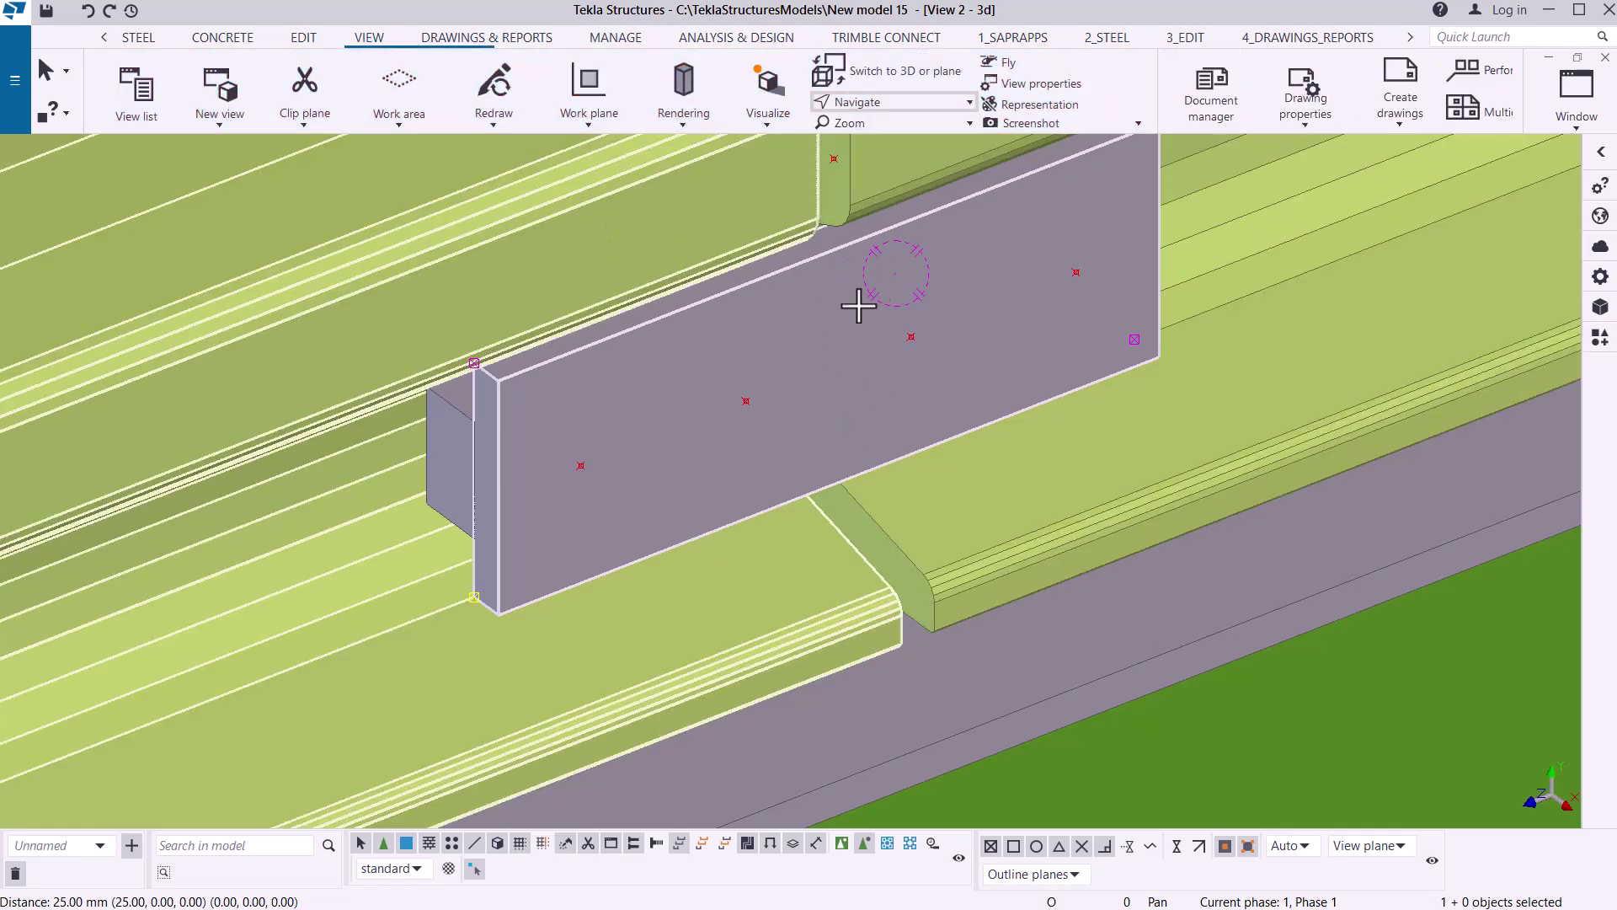
pyautogui.moveTo(828, 365)
pyautogui.mouseDown()
pyautogui.moveTo(672, 328)
pyautogui.moveTo(741, 230)
pyautogui.moveTo(754, 281)
pyautogui.moveTo(816, 326)
pyautogui.moveTo(846, 375)
pyautogui.mouseUp()
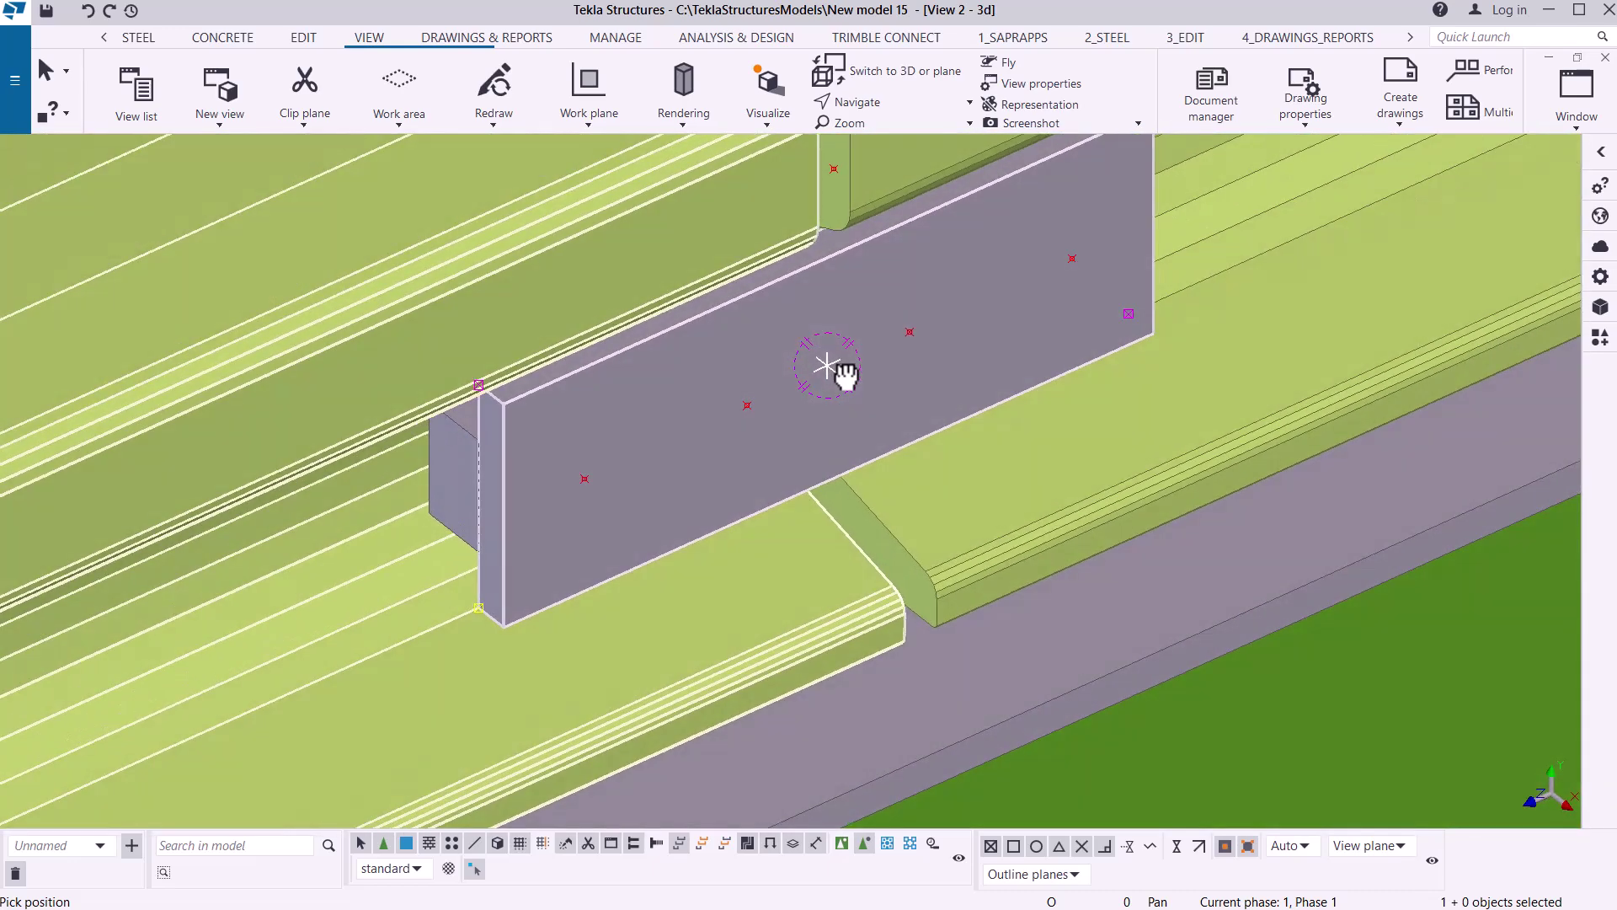
pyautogui.scroll(-5, 846, 375)
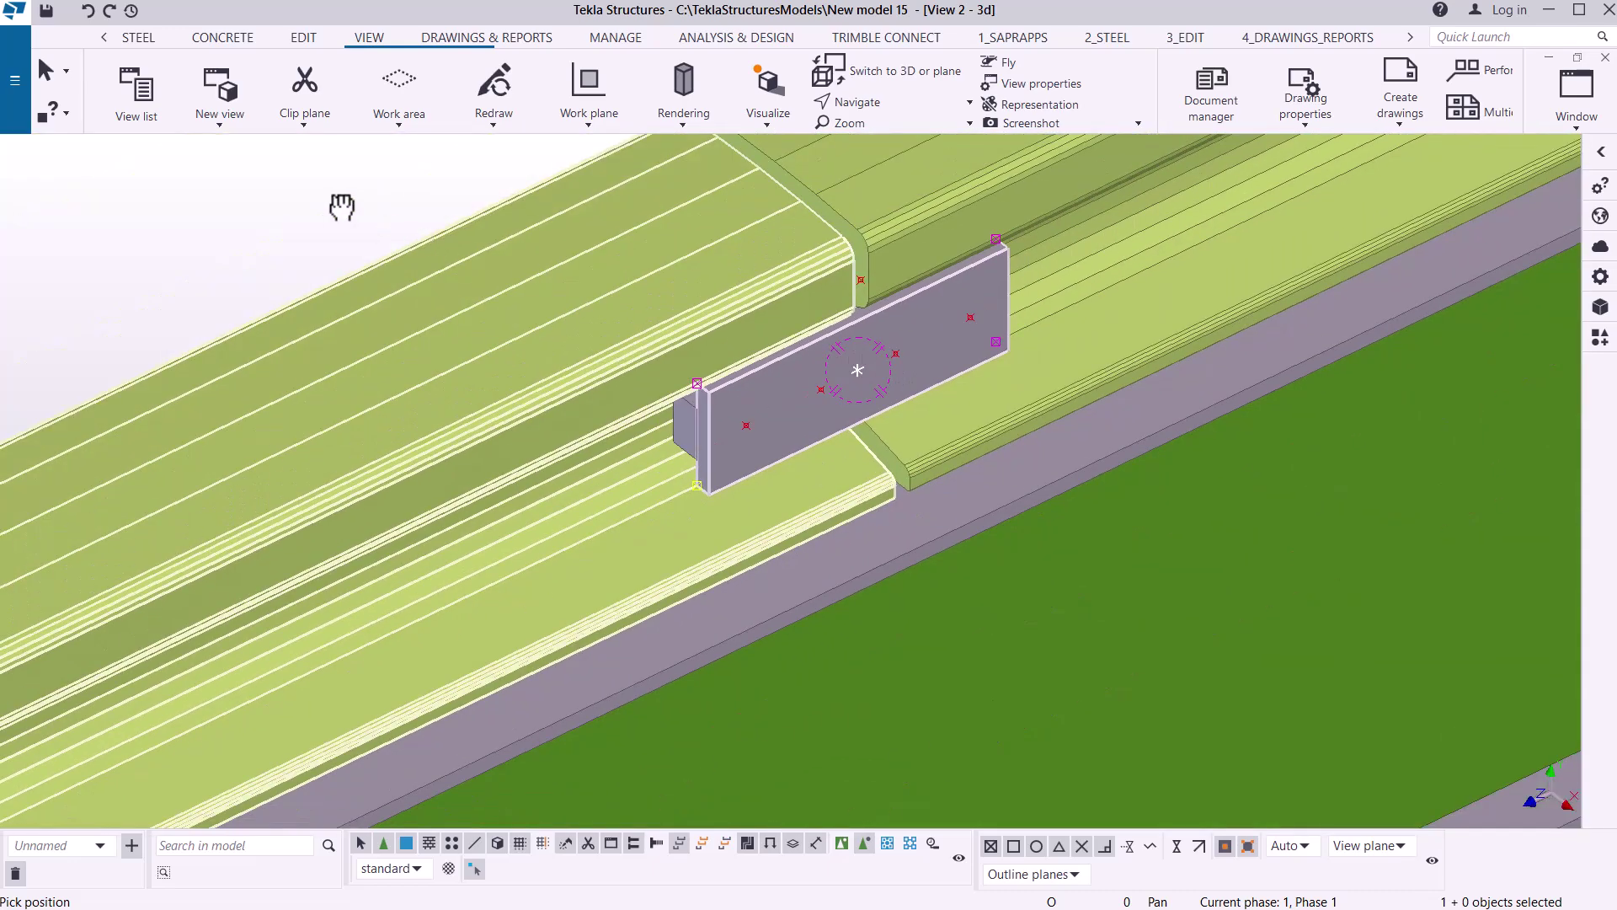
pyautogui.rightClick(337, 204)
pyautogui.click(390, 217)
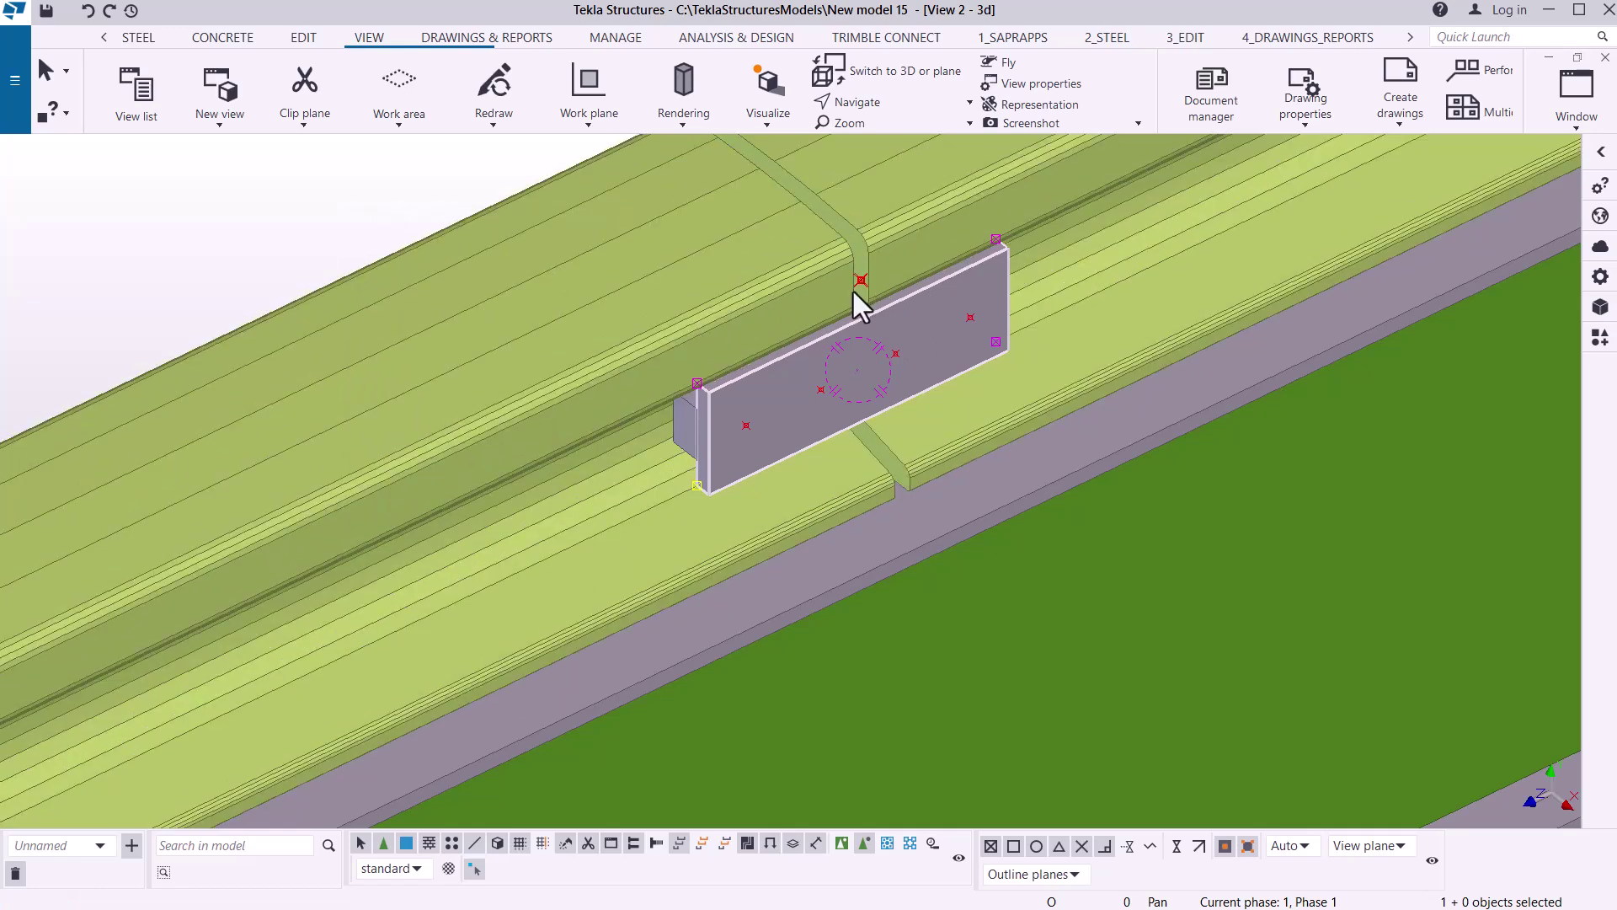
pyautogui.scroll(2, 852, 291)
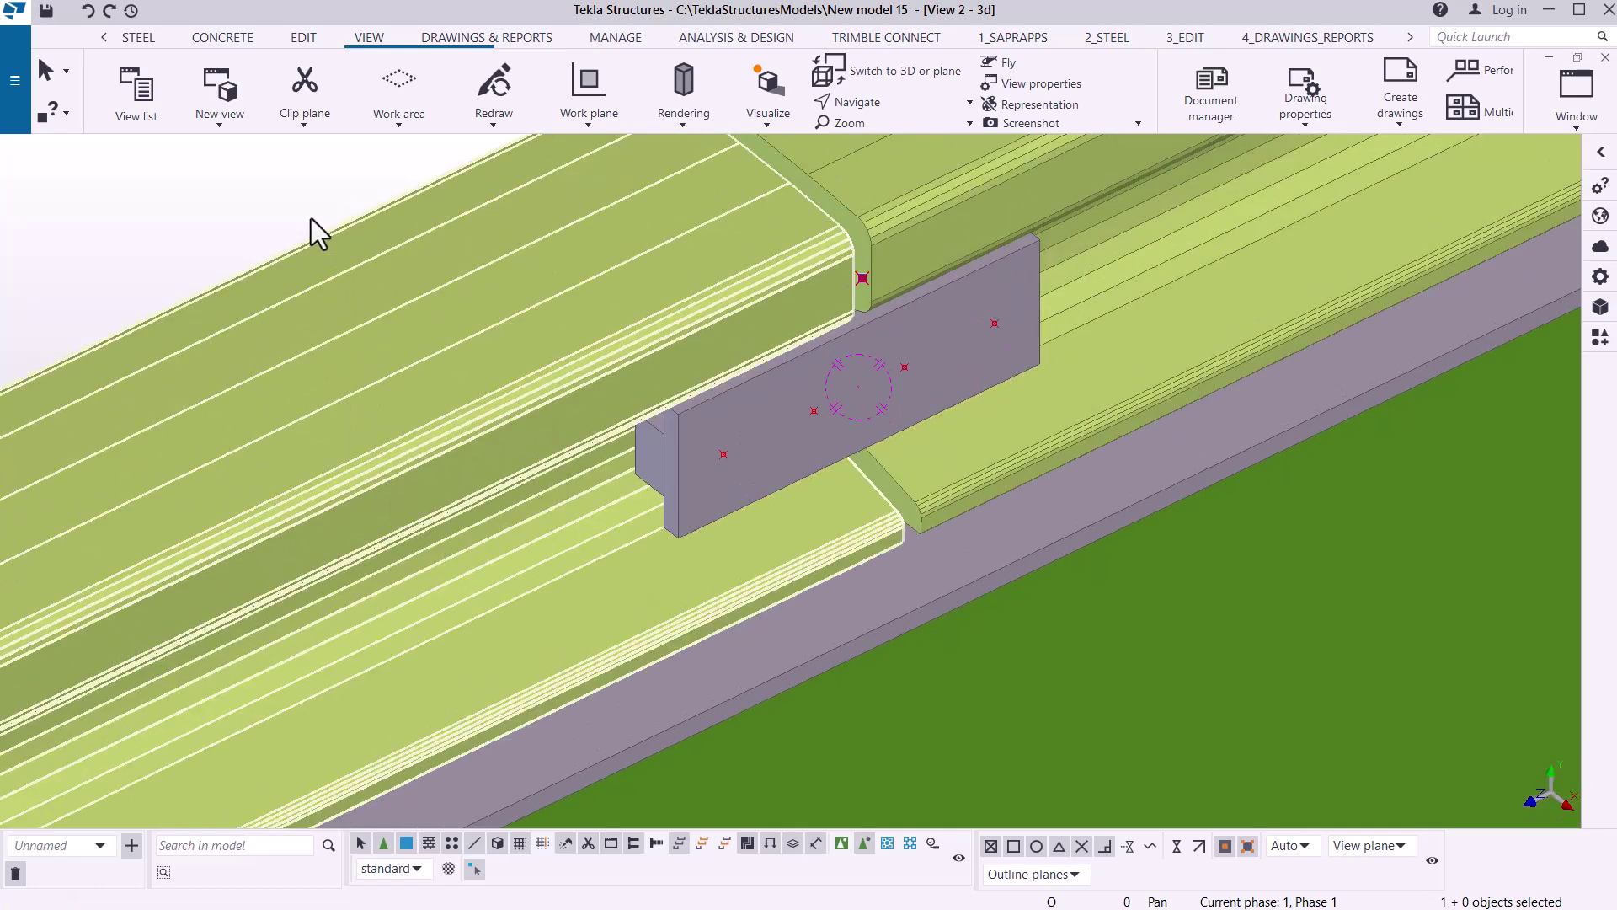
pyautogui.click(215, 196)
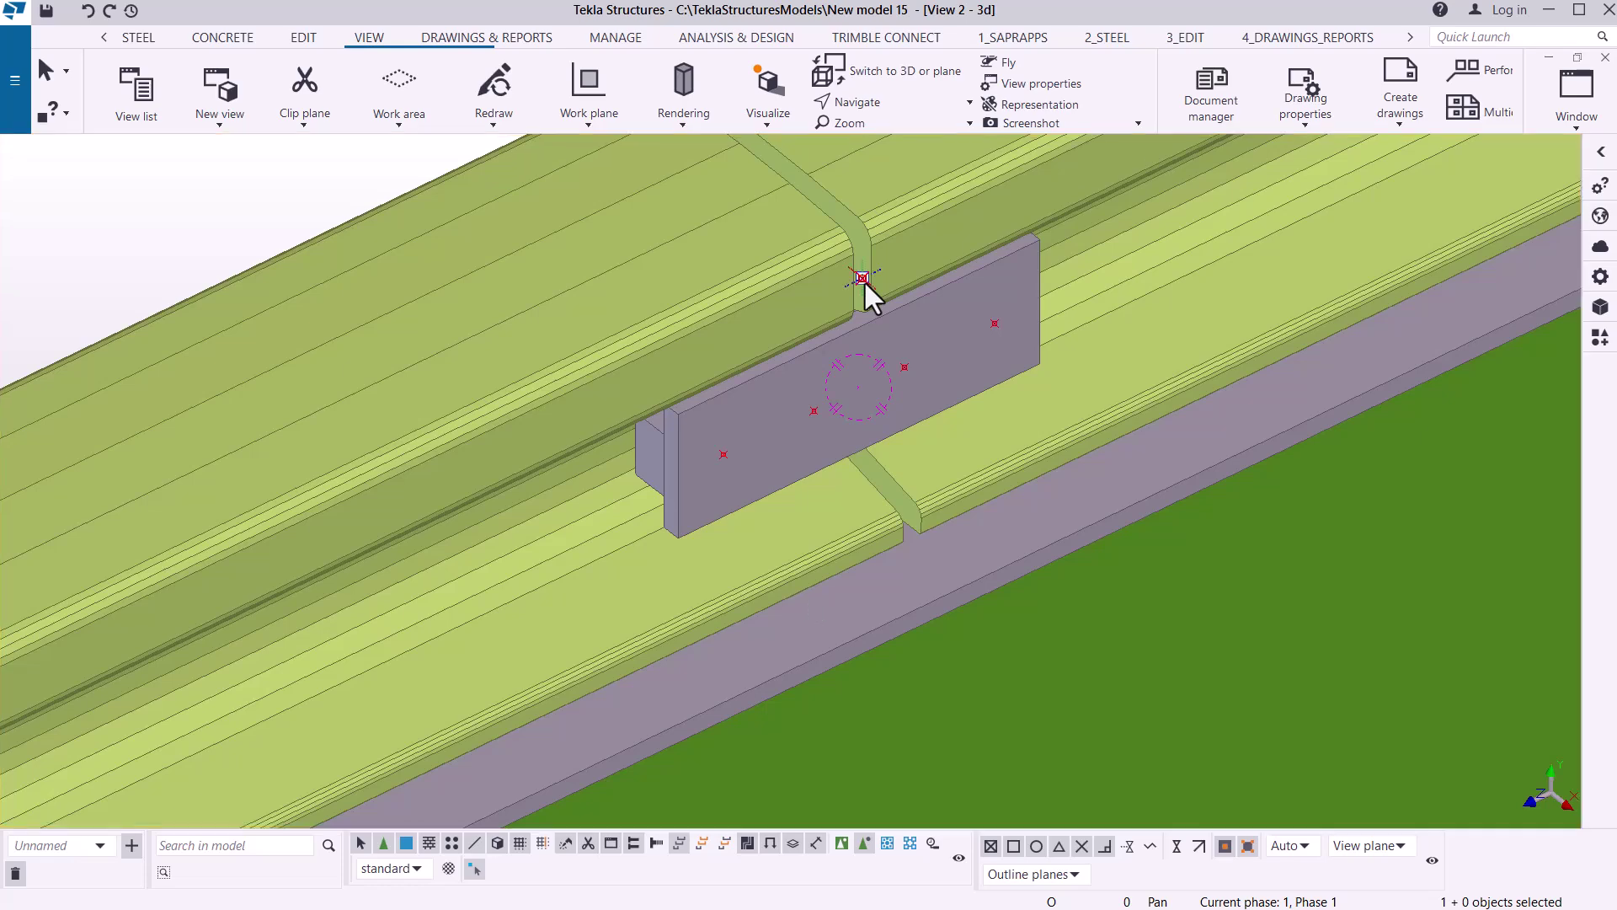
pyautogui.press('Delete')
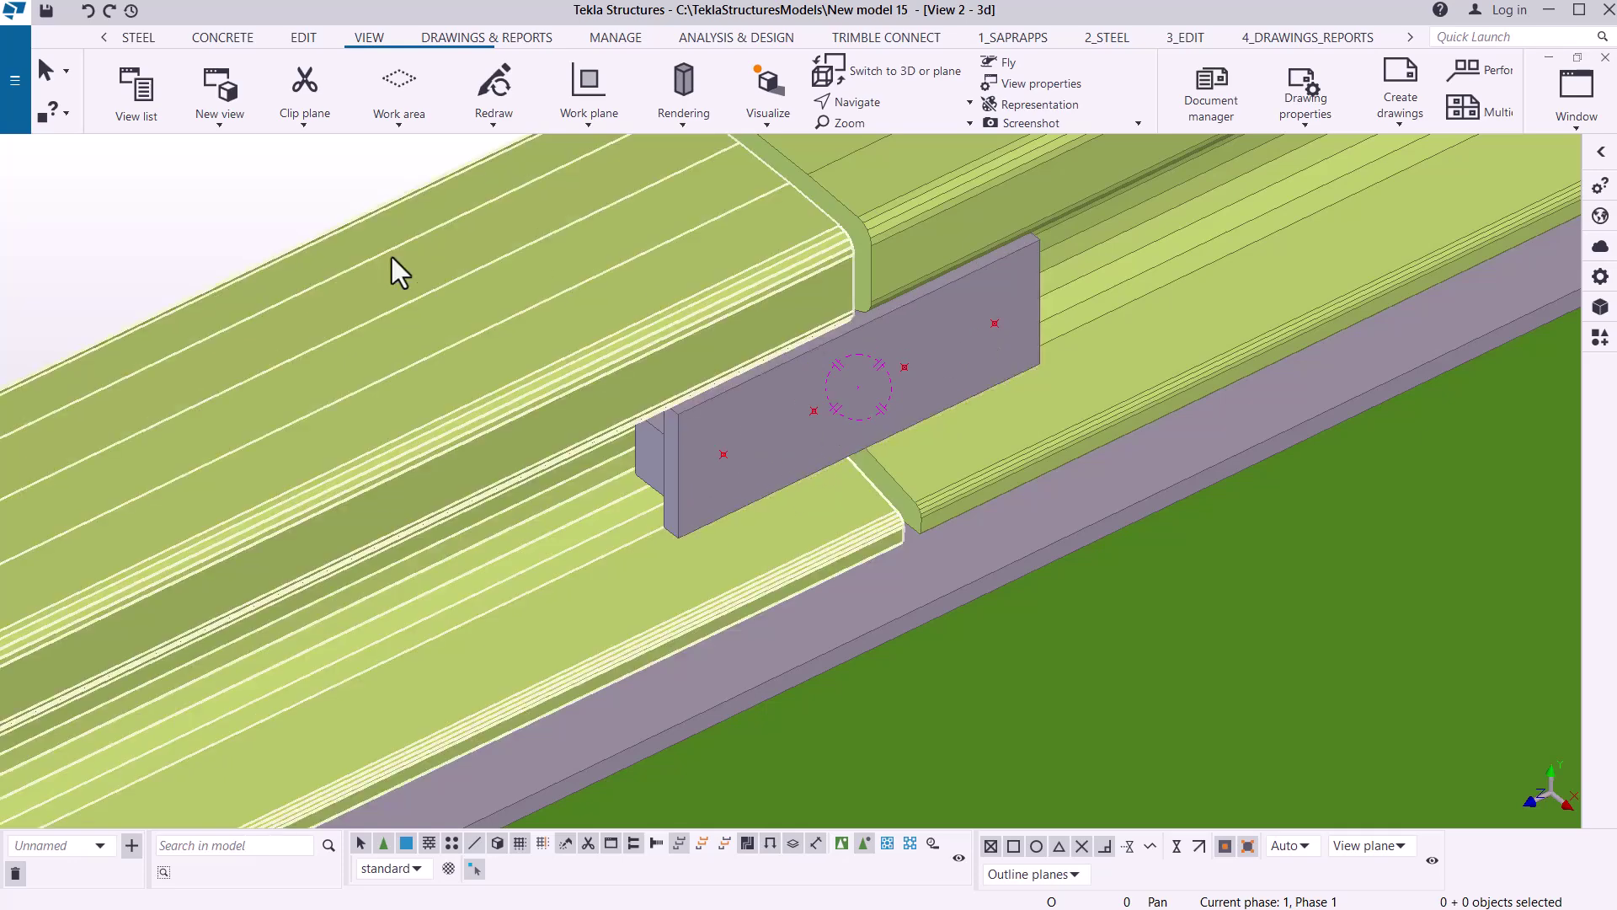
# - Try the wireframe and grayscale display of the parts in the 3D view
pyautogui.scroll(-3, 493, 534)
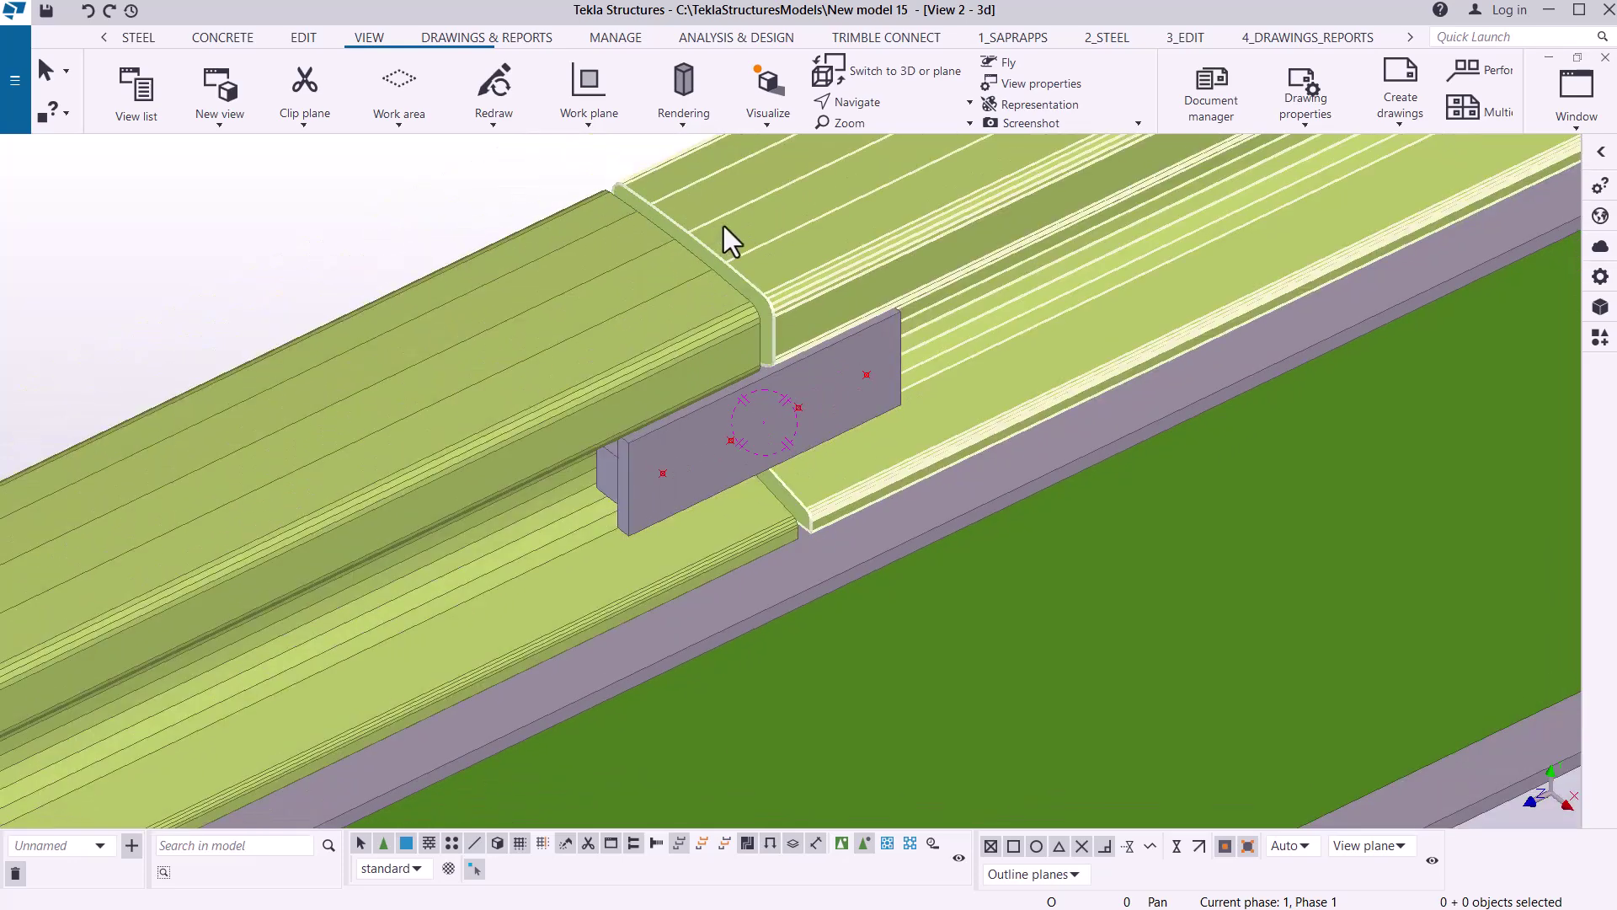
pyautogui.click(679, 125)
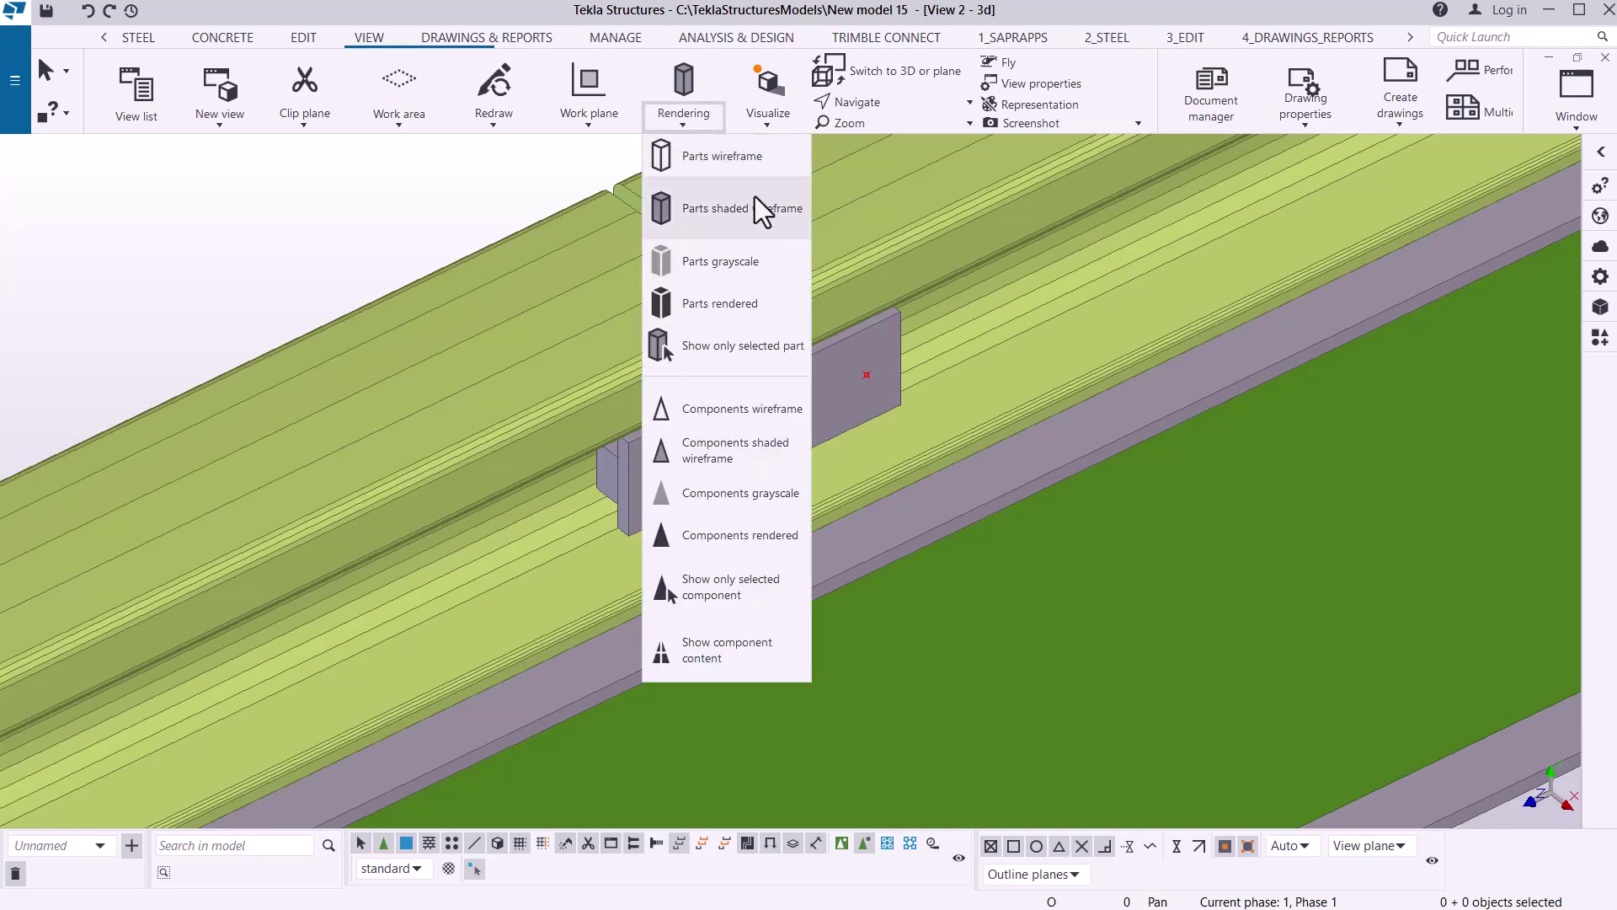
pyautogui.click(735, 164)
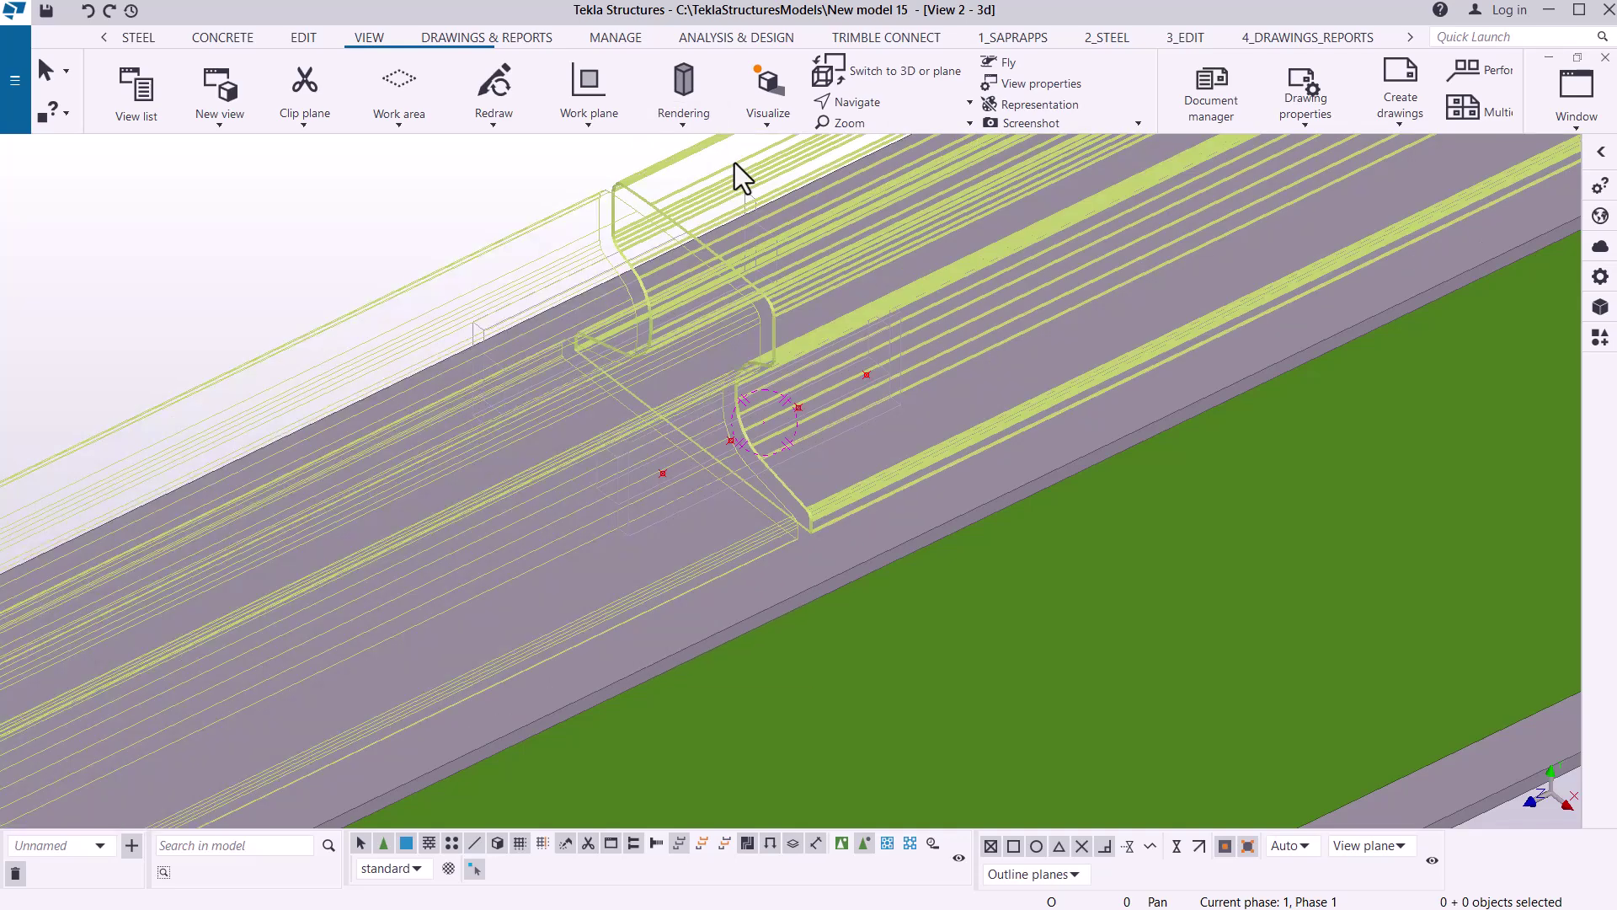
pyautogui.scroll(1, 534, 341)
pyautogui.scroll(1, 534, 339)
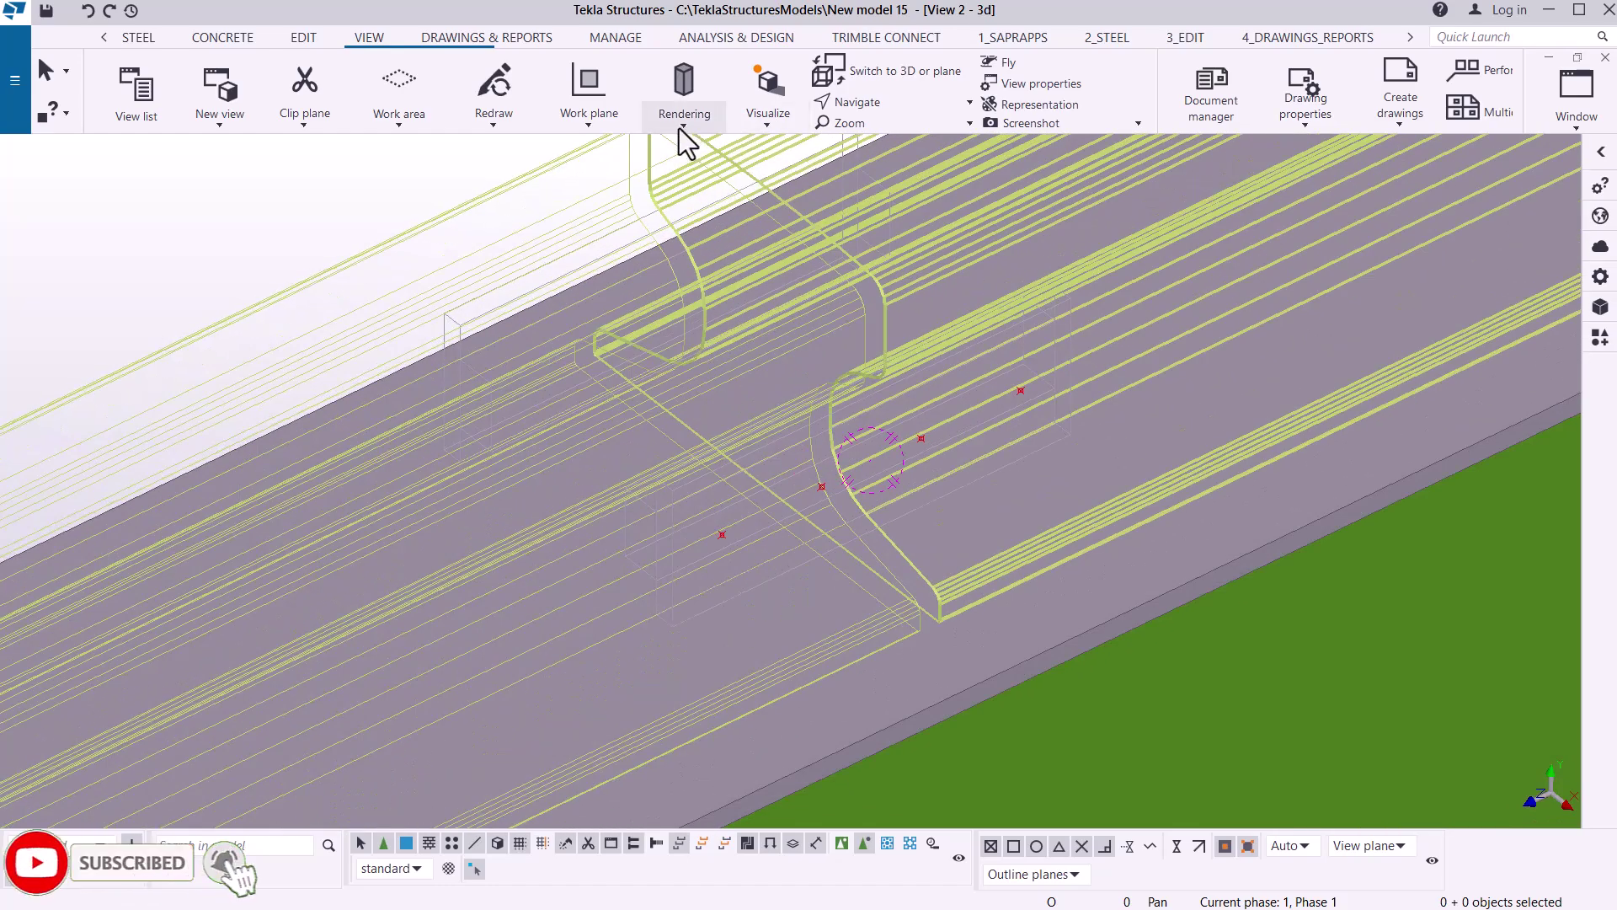
pyautogui.click(680, 128)
pyautogui.click(731, 270)
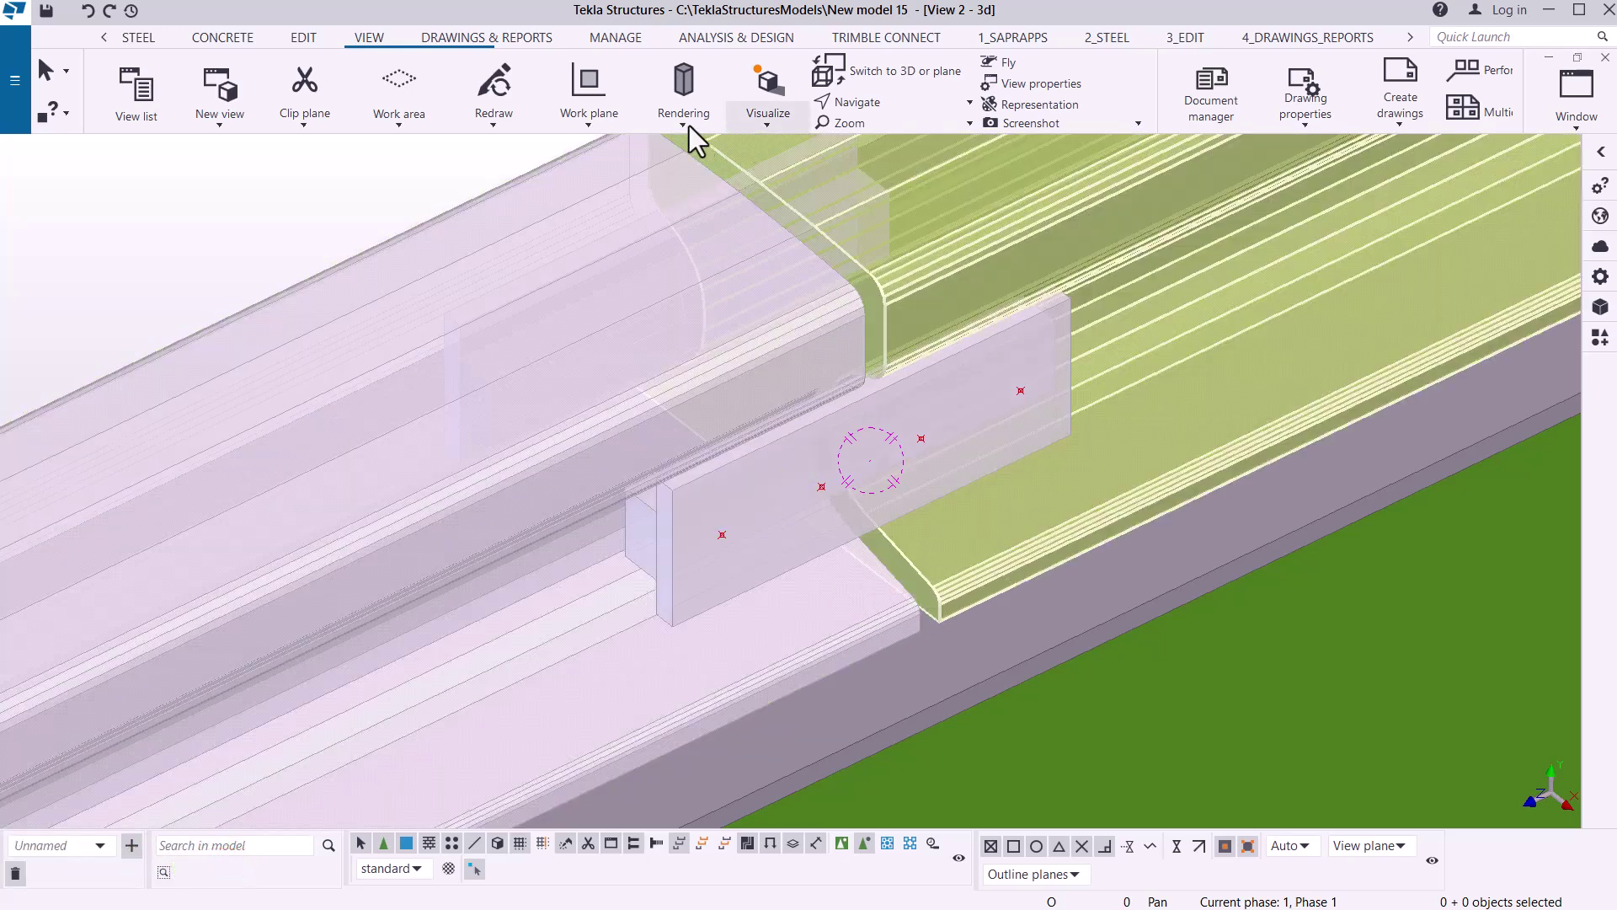
# - Display the parts as shaded wireframe so the plates and purlins at the joint are see-through
pyautogui.click(686, 124)
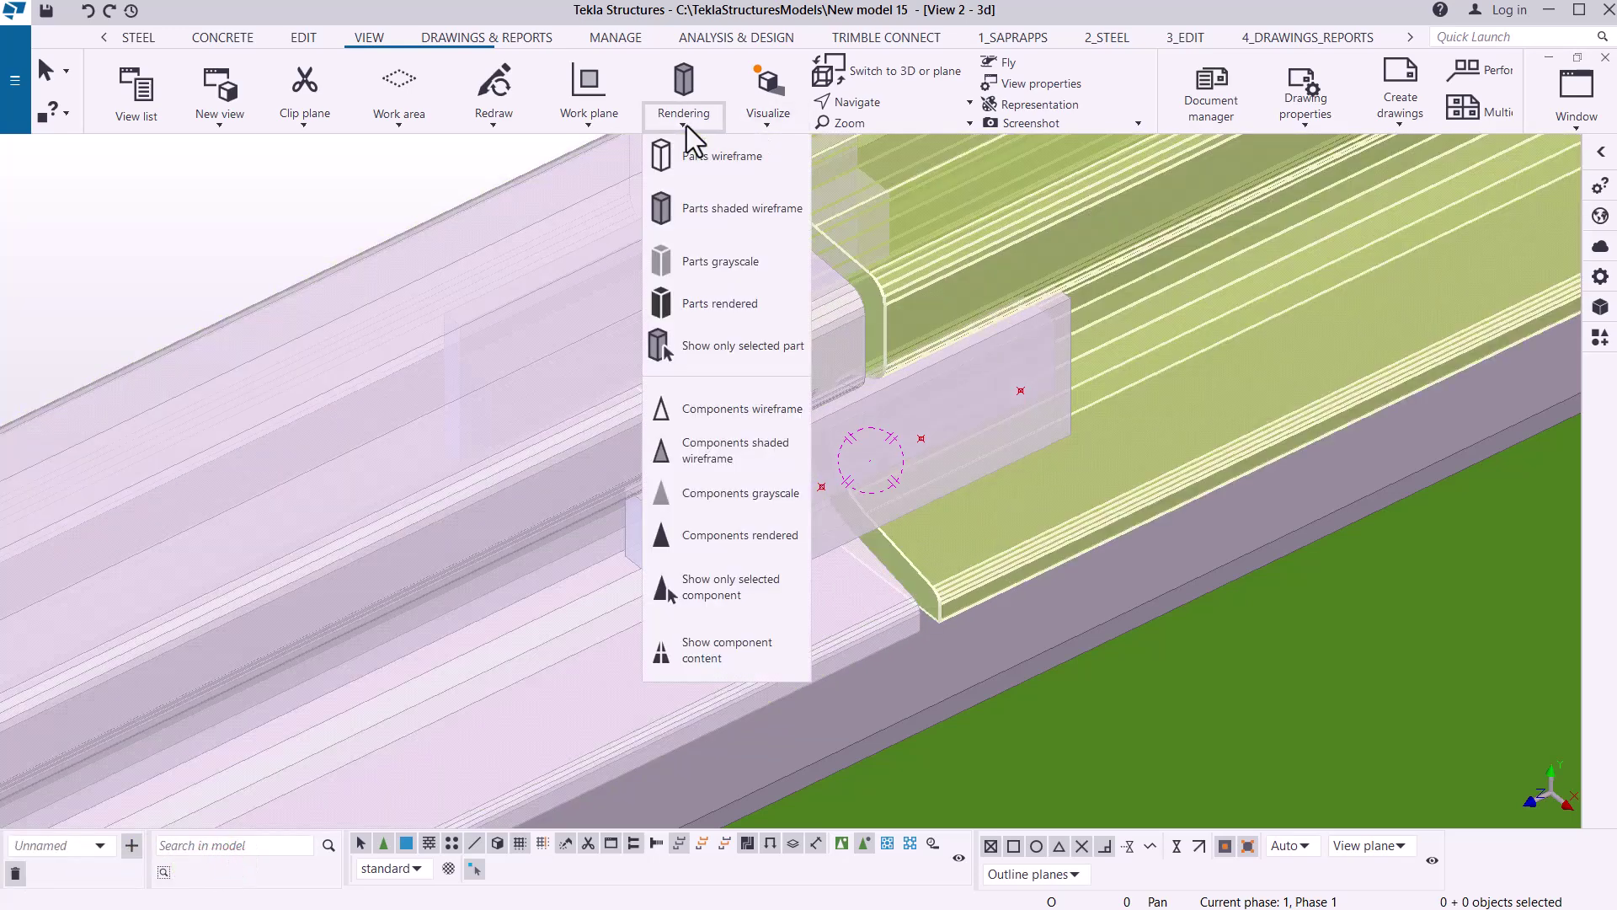
pyautogui.click(733, 214)
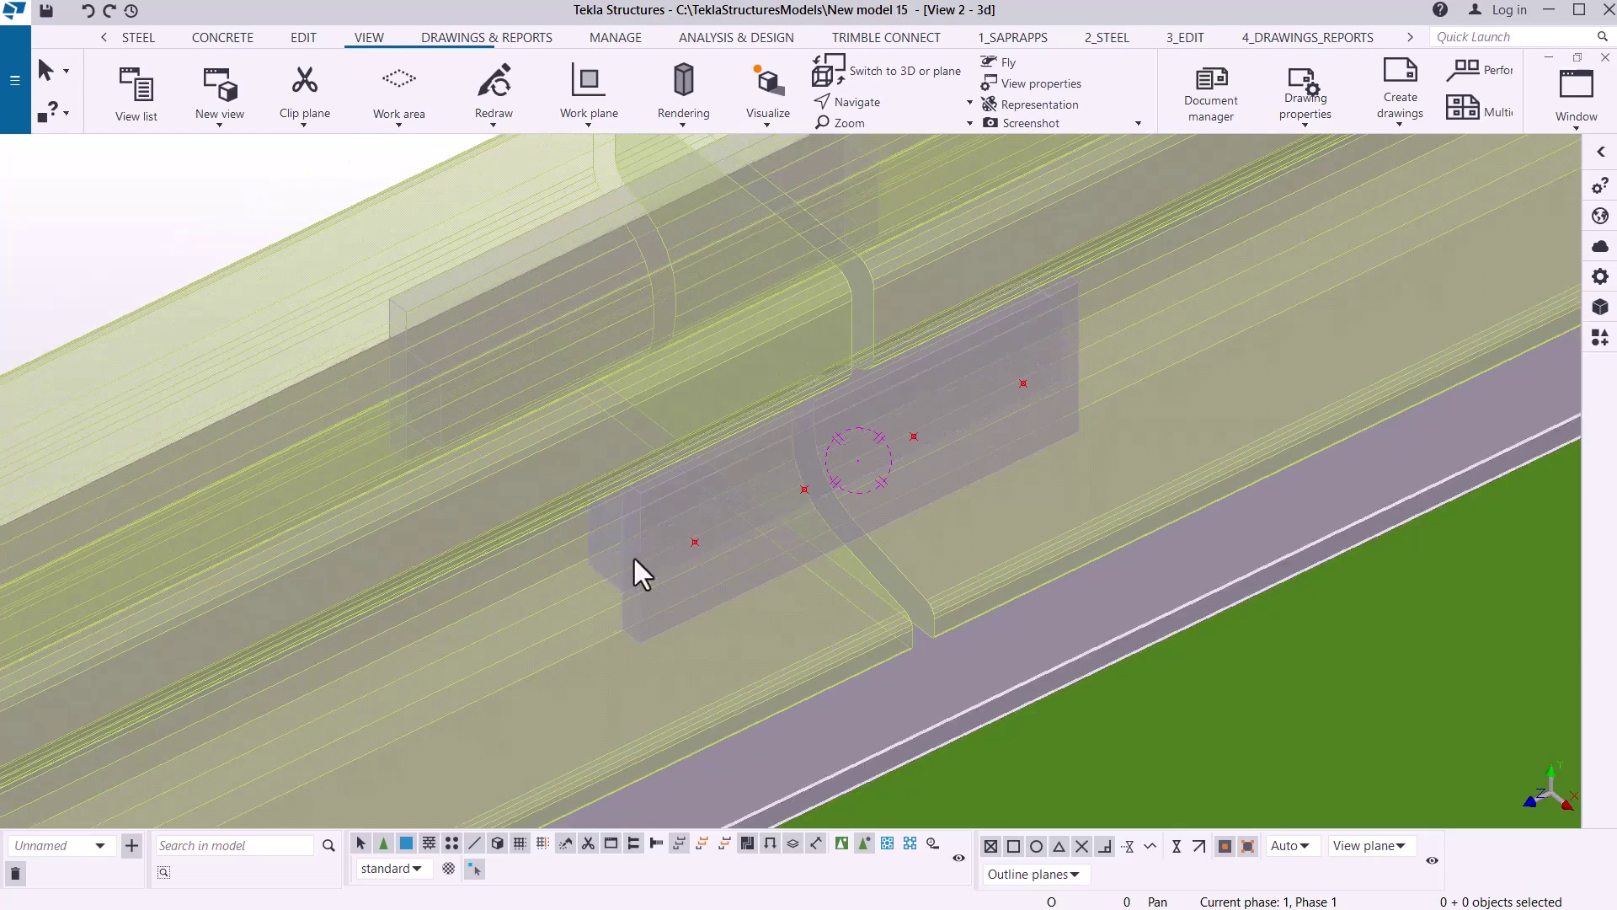
pyautogui.scroll(4, 625, 593)
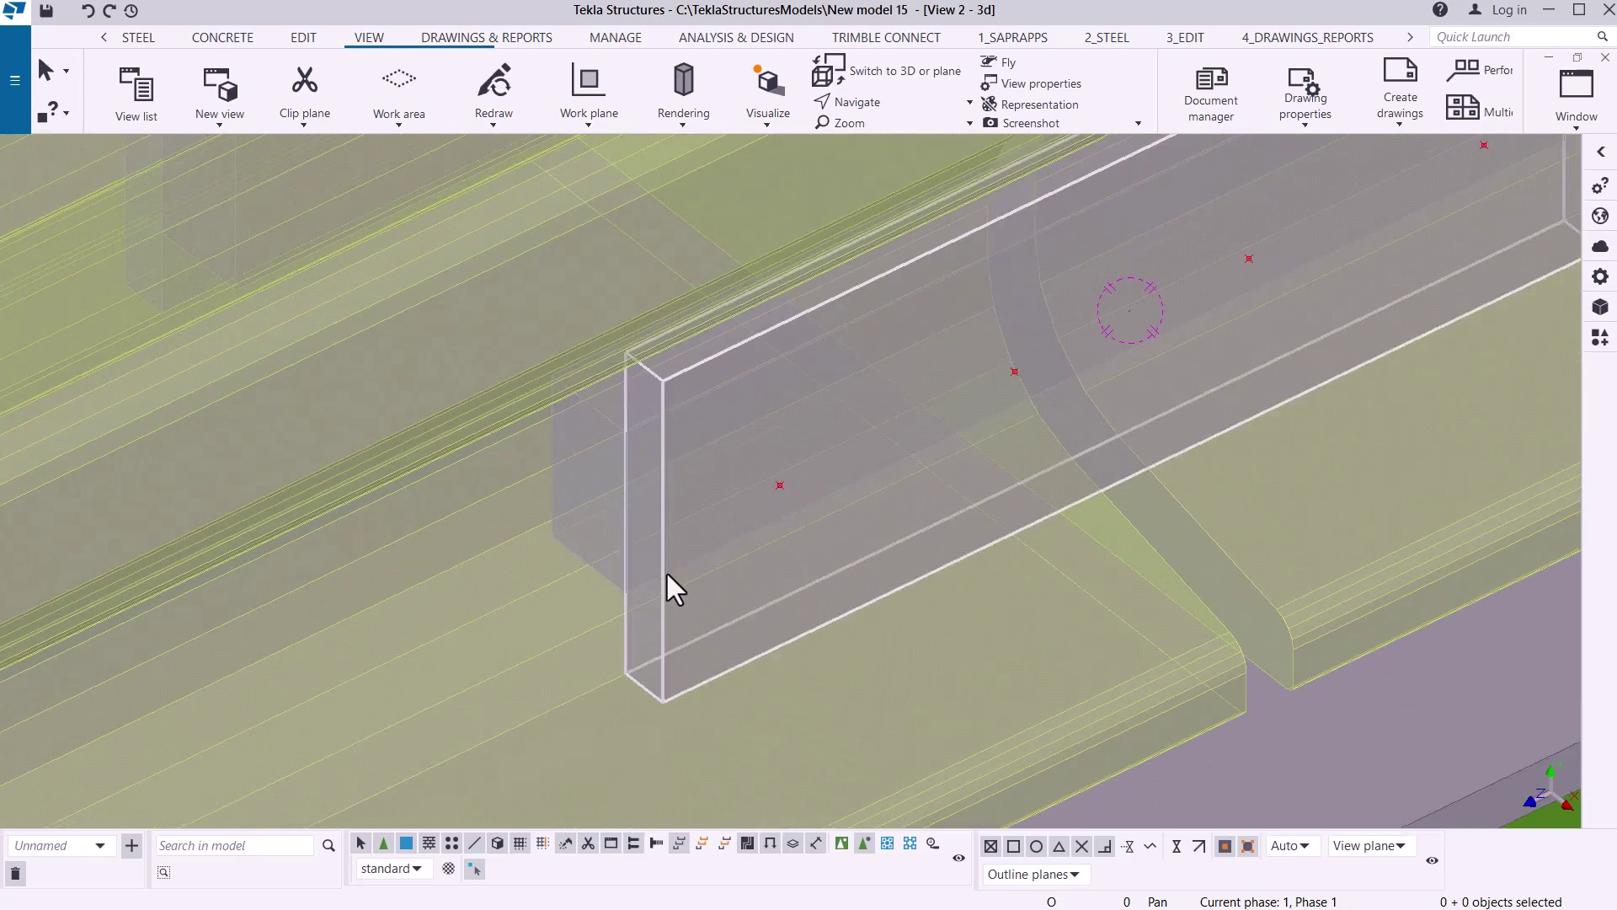
# - Bolt the connecting plates and the purlins together at the first reference point, using the second point to set the bolt direction
pyautogui.click(140, 39)
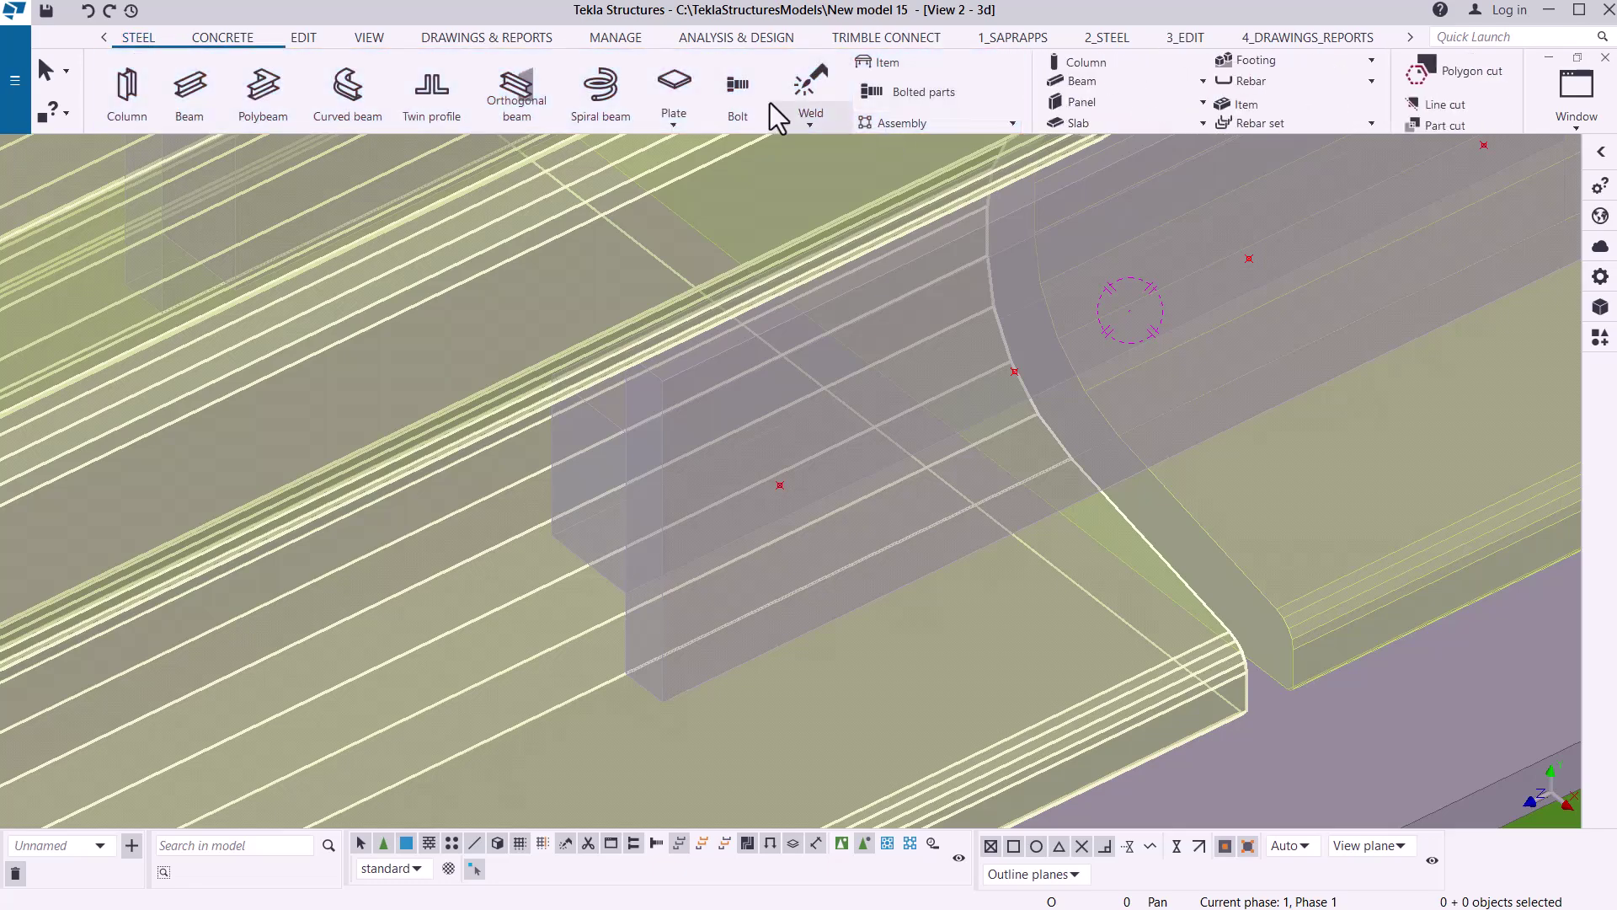
pyautogui.click(738, 93)
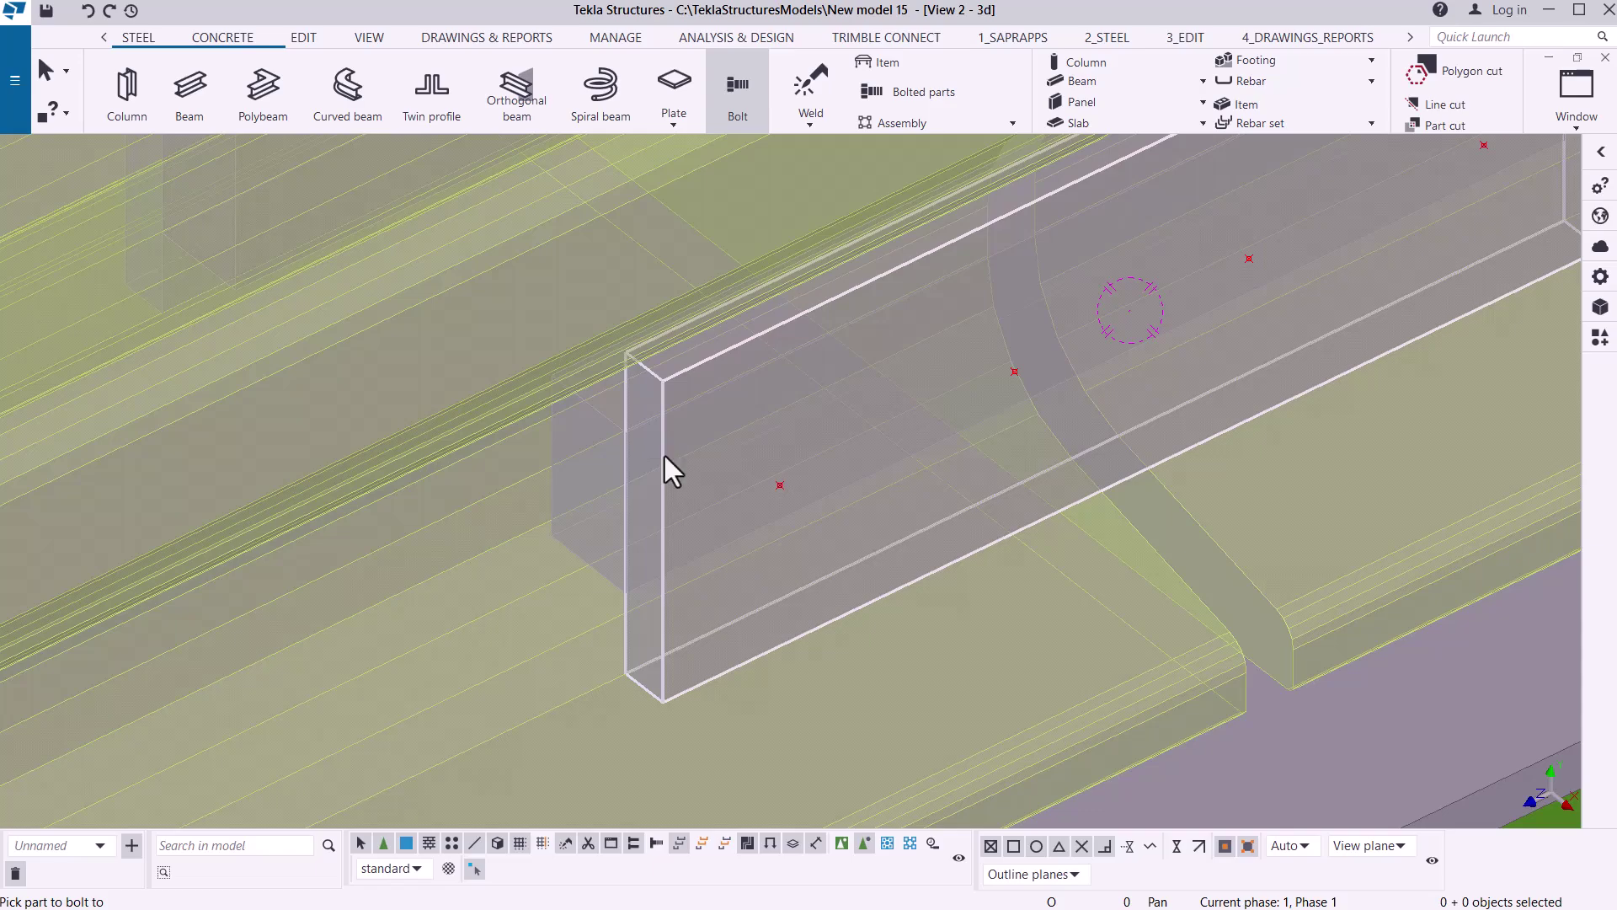
pyautogui.click(616, 421)
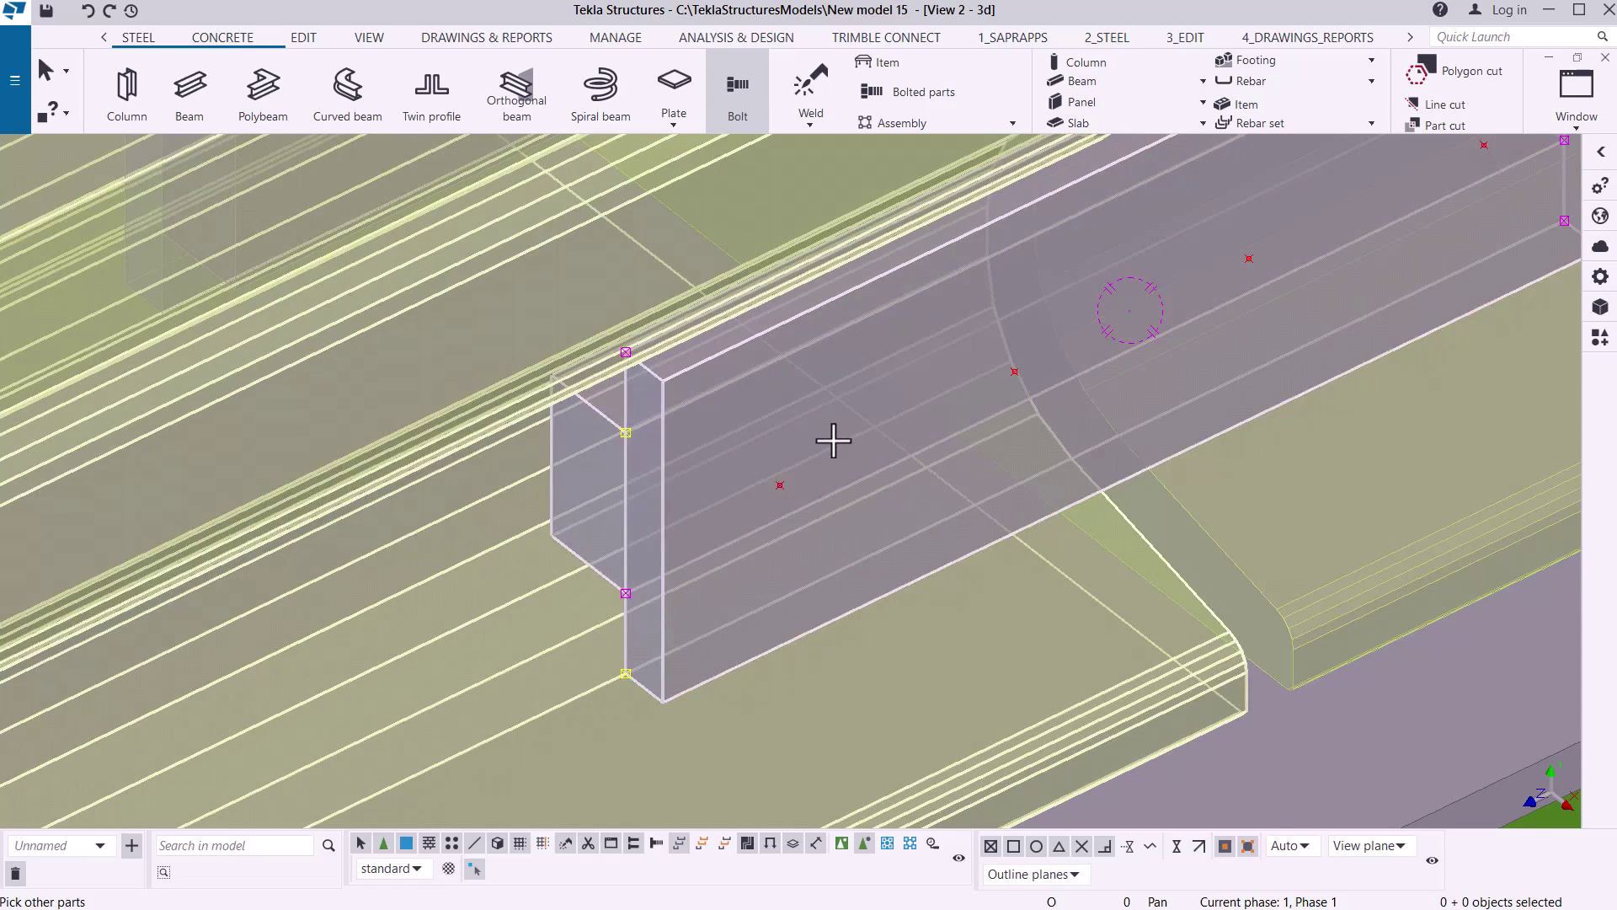
pyautogui.scroll(-2, 867, 442)
pyautogui.scroll(-1, 740, 253)
pyautogui.scroll(1, 735, 284)
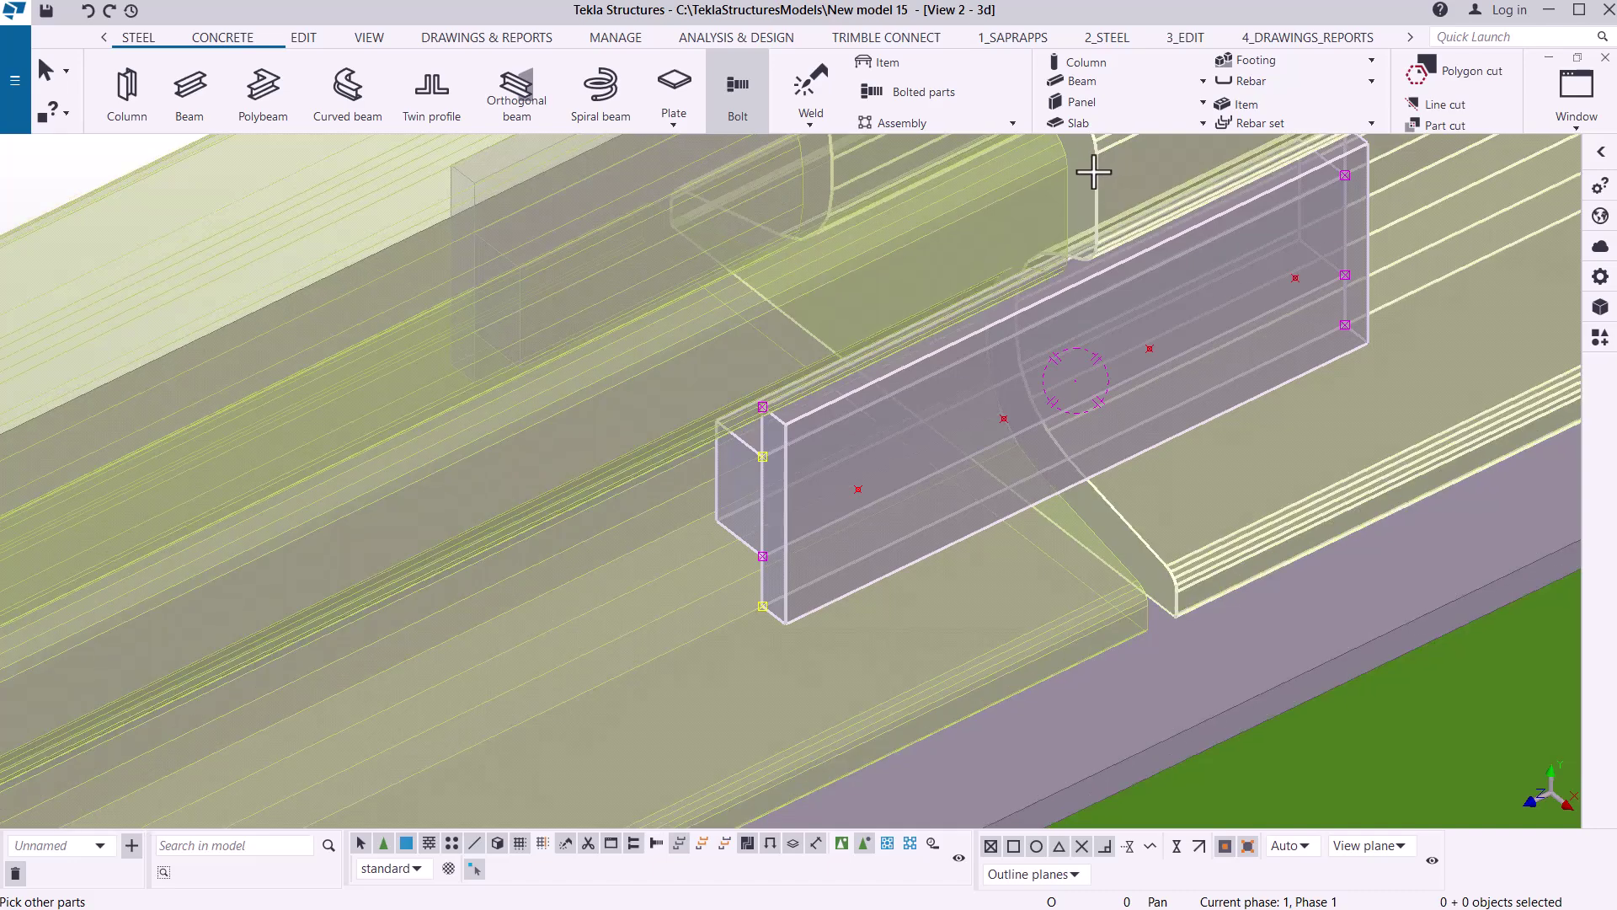
pyautogui.scroll(3, 454, 210)
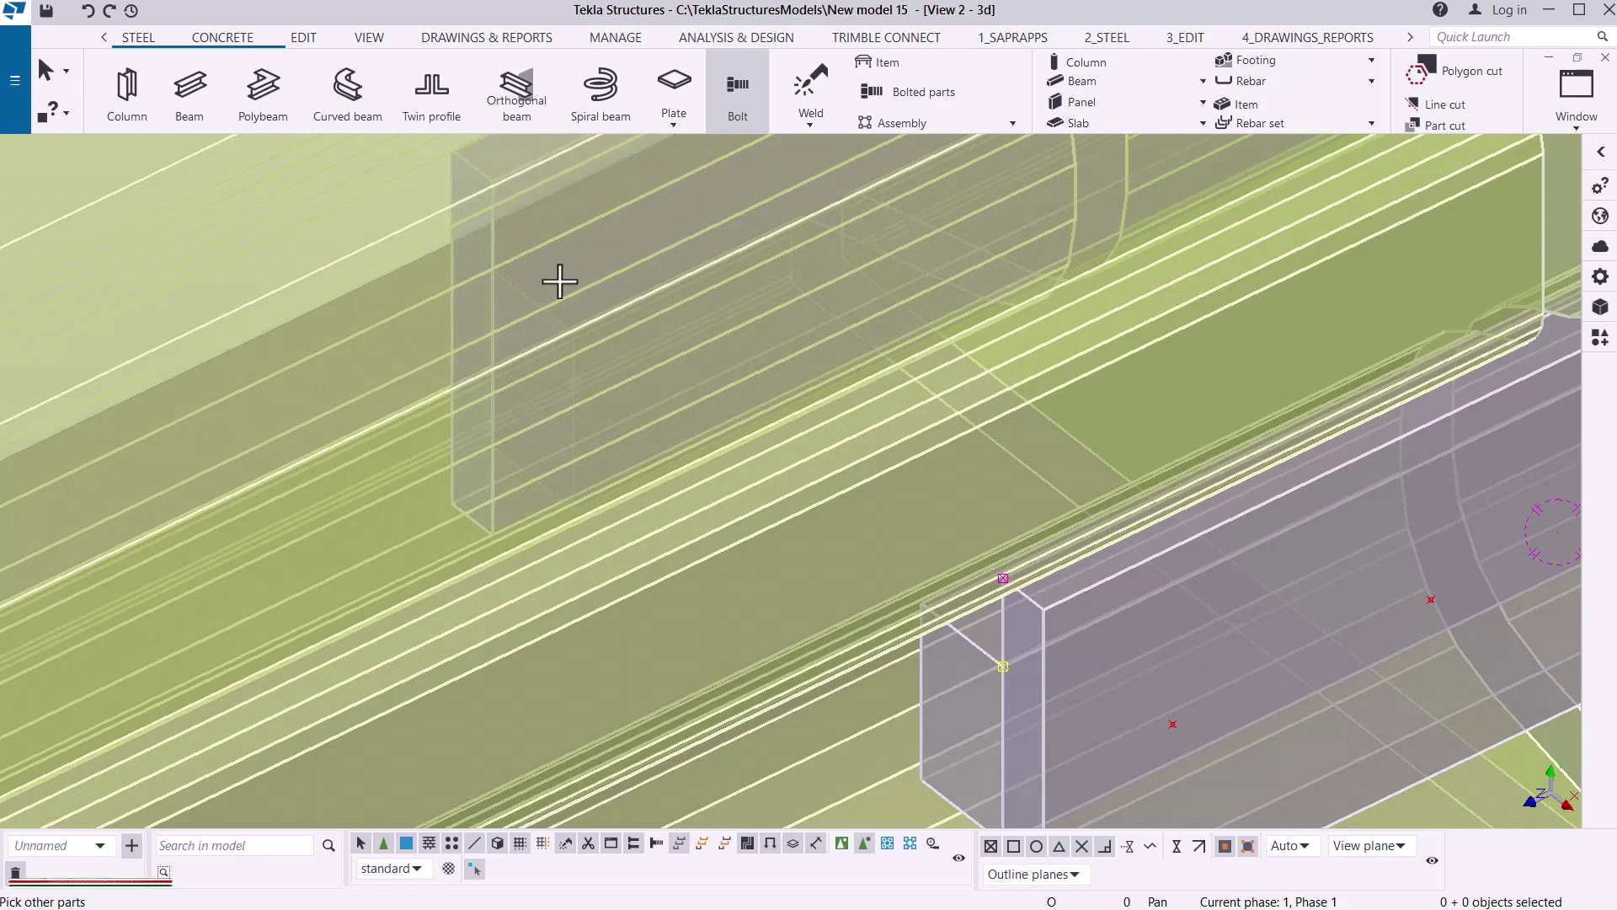
pyautogui.scroll(-5, 540, 299)
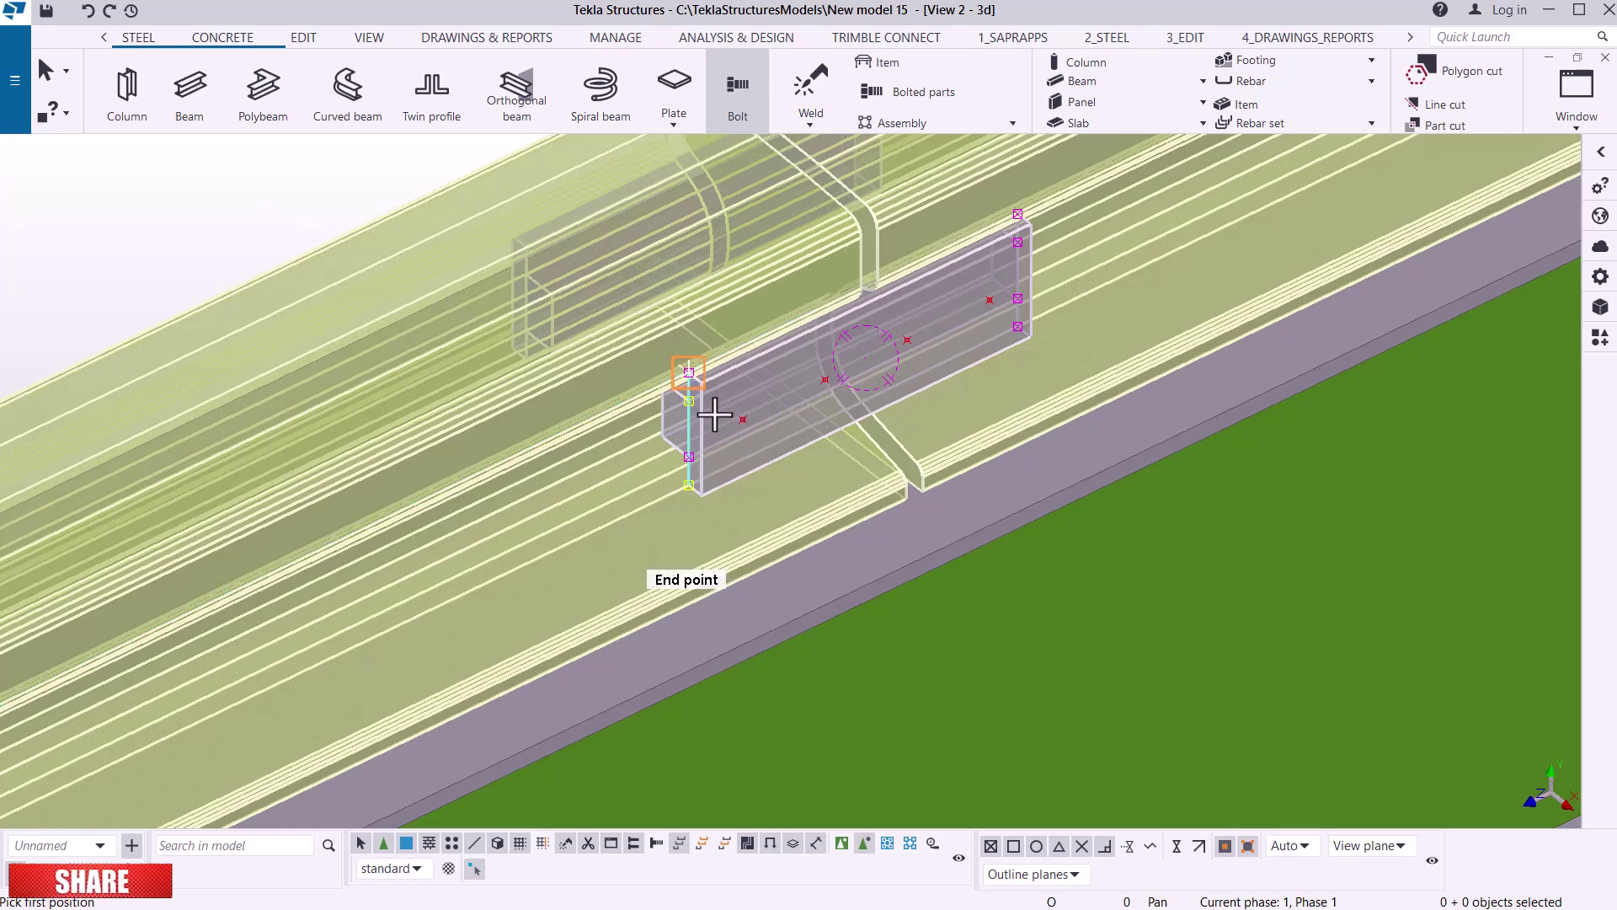
pyautogui.scroll(6, 755, 416)
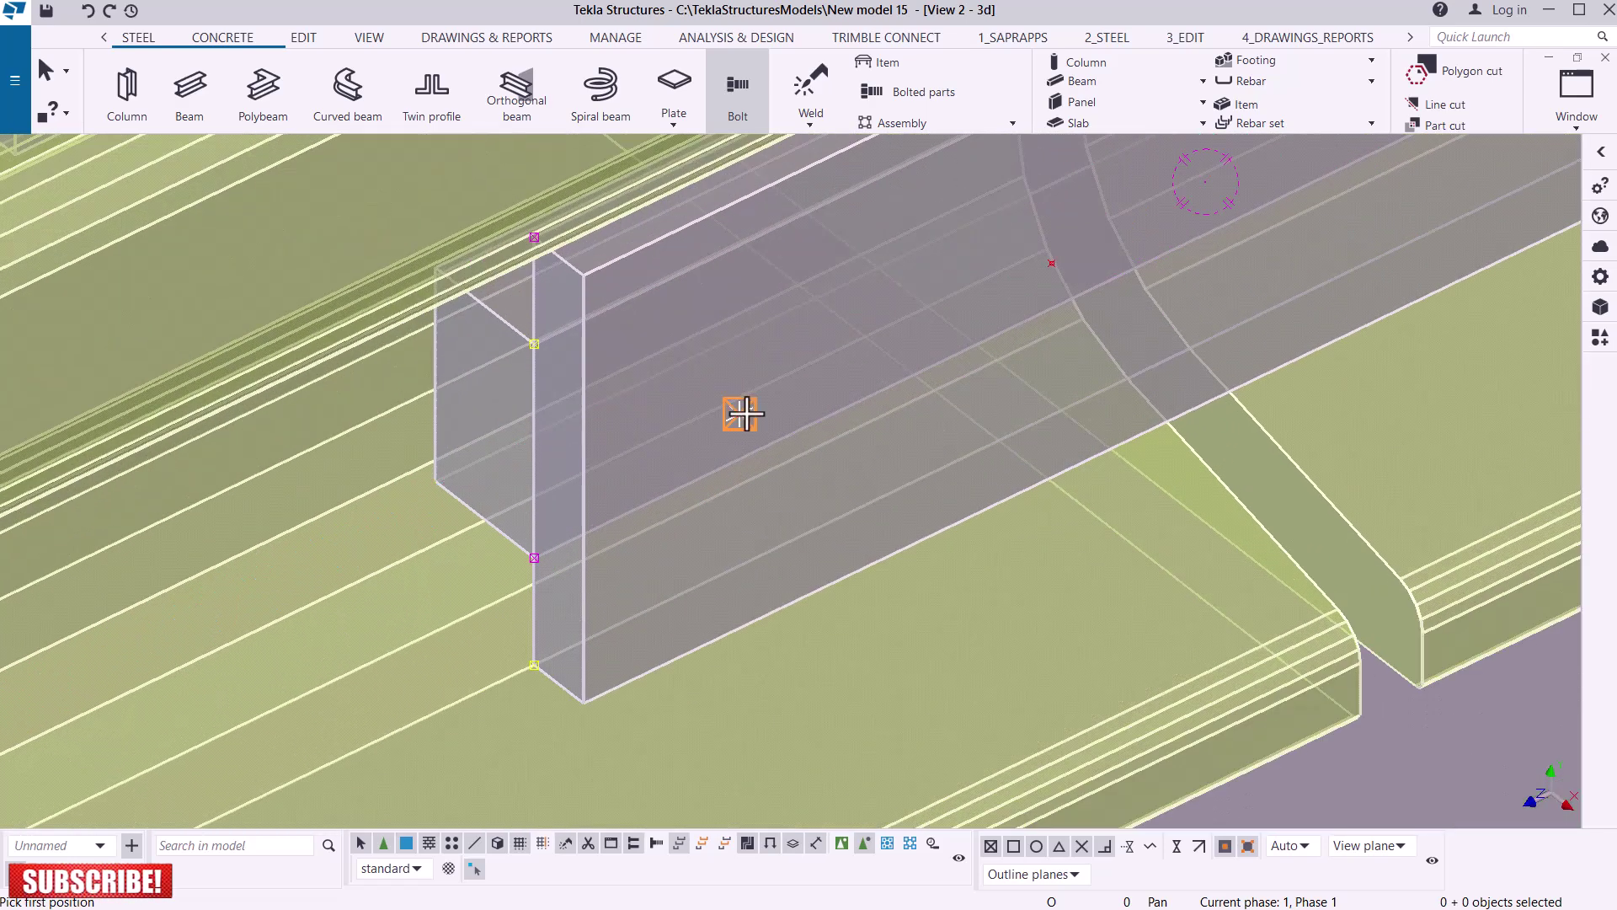
pyautogui.click(746, 414)
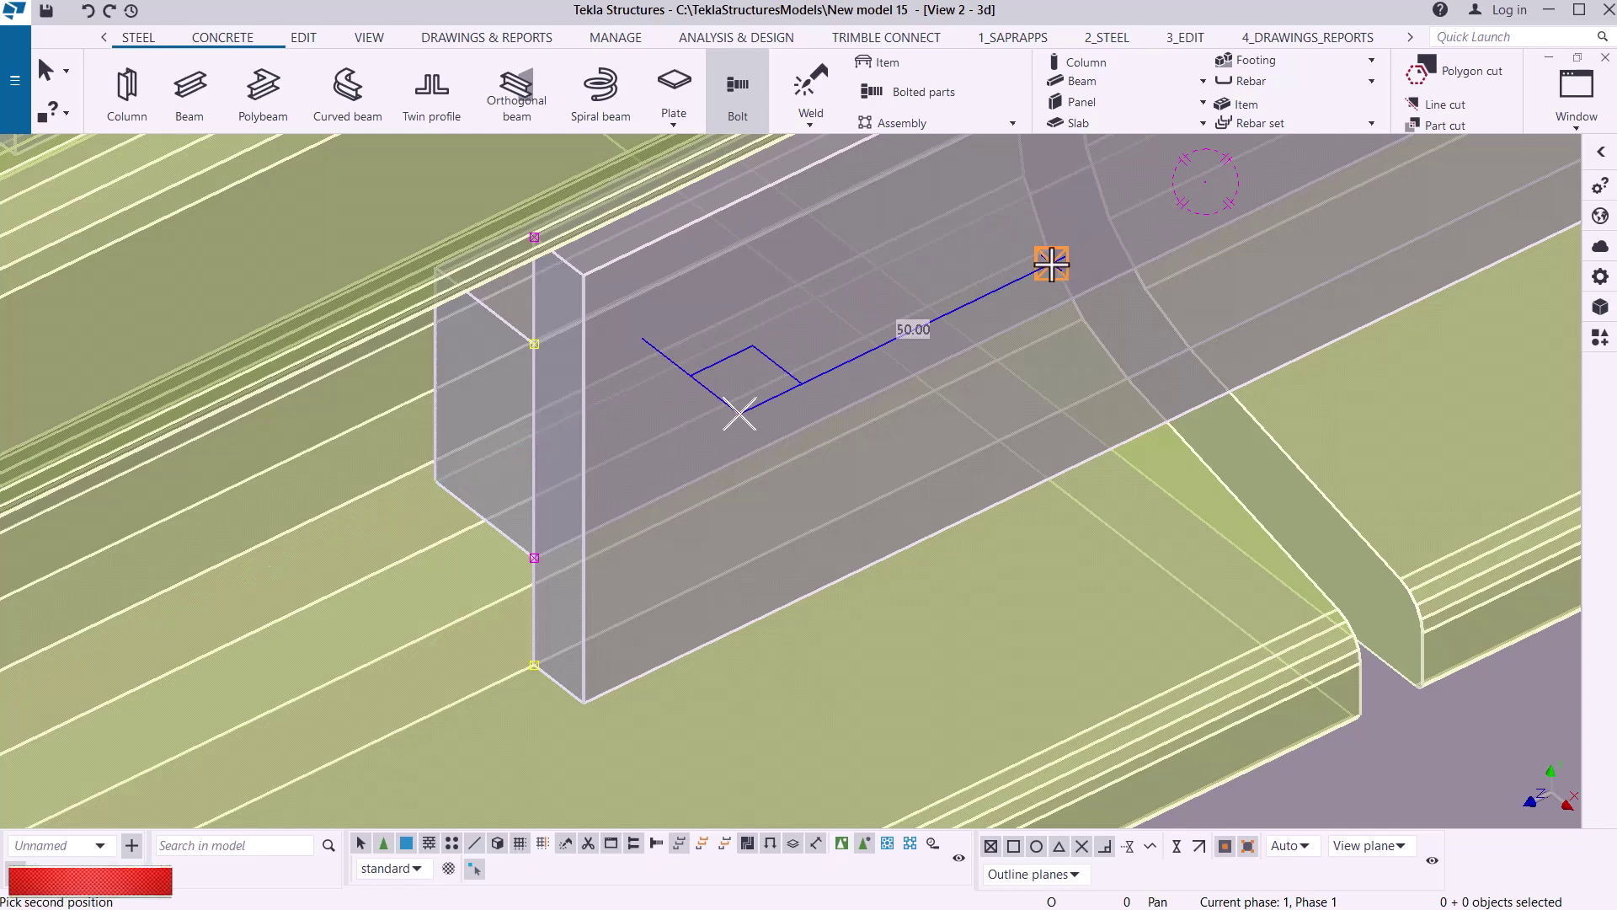
pyautogui.click(1050, 261)
pyautogui.rightClick(968, 291)
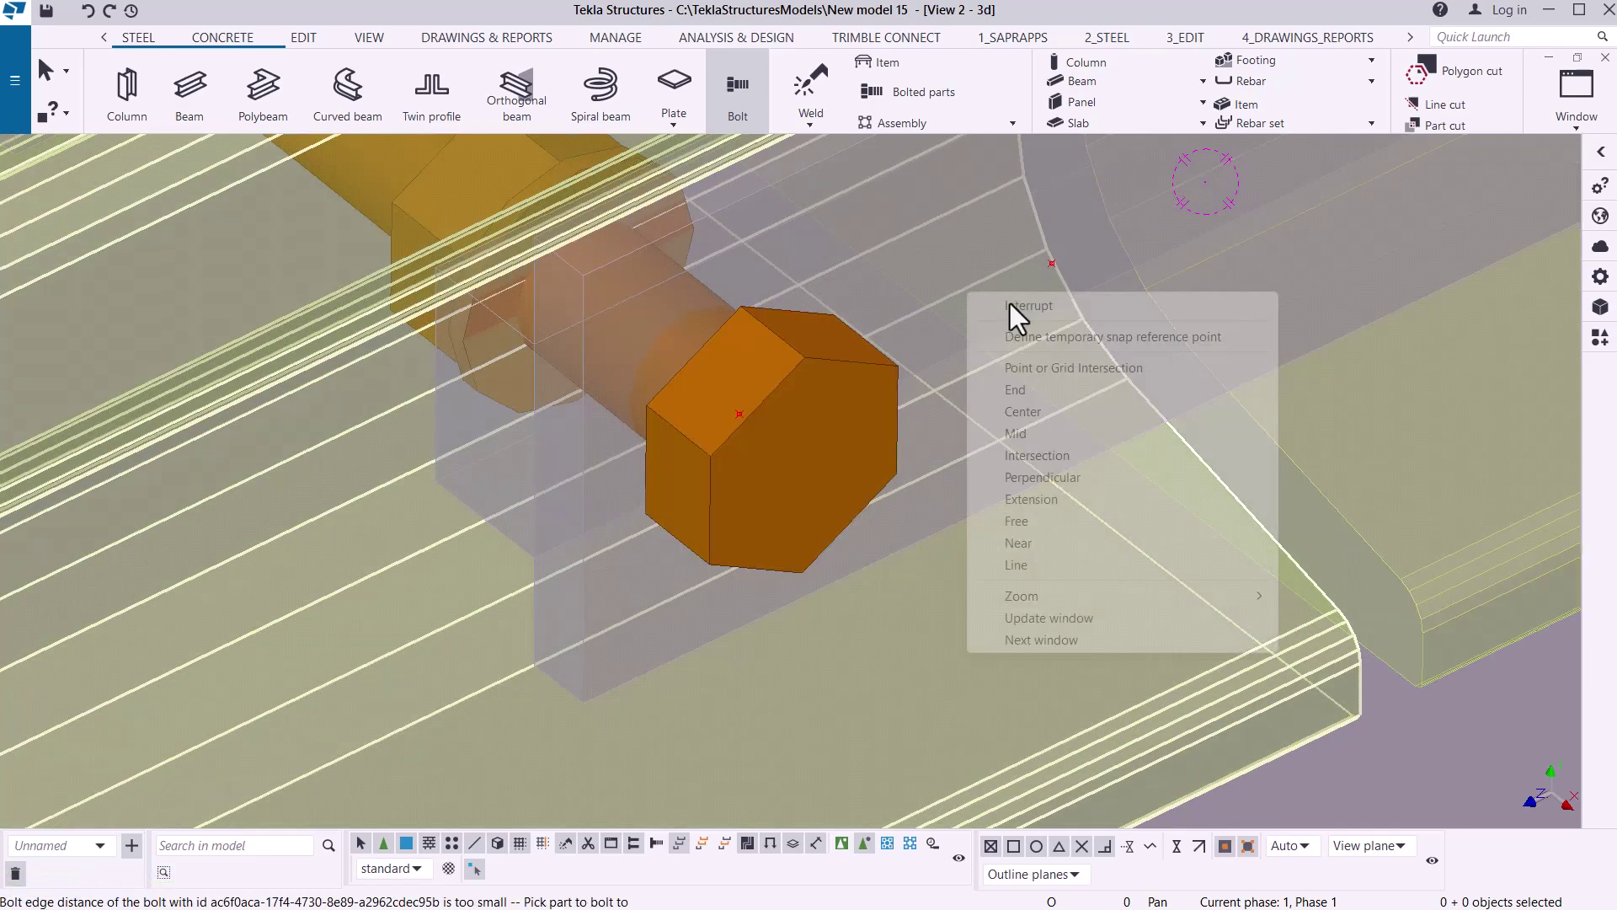
pyautogui.press('Escape')
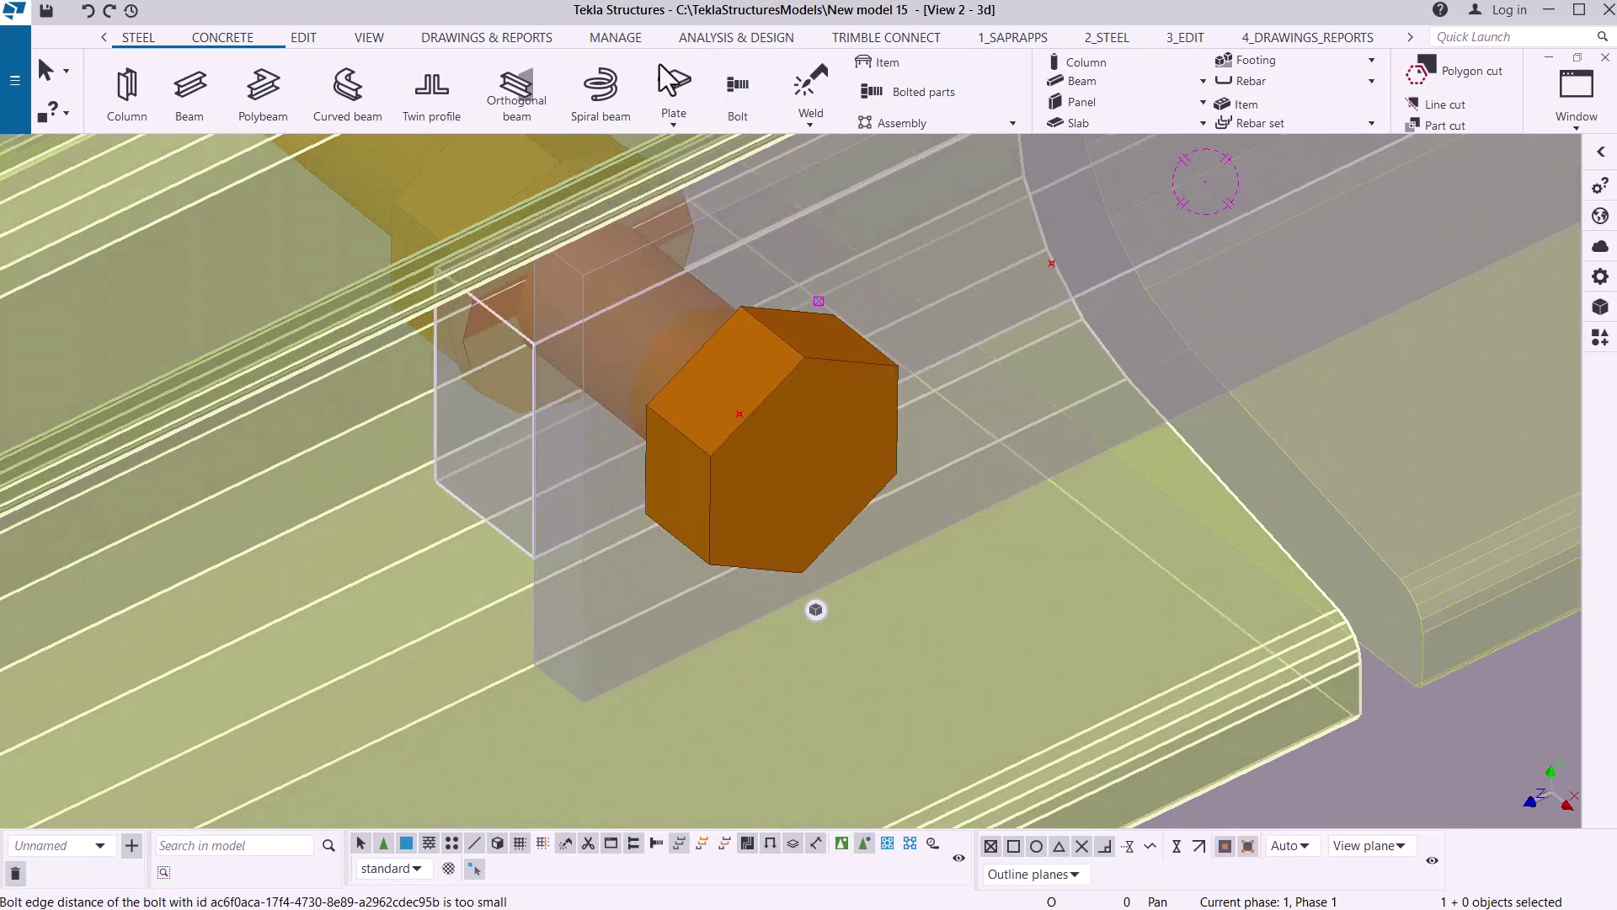
# - Switch the parts in the 3D view back to the fully rendered display
pyautogui.click(372, 42)
pyautogui.click(684, 127)
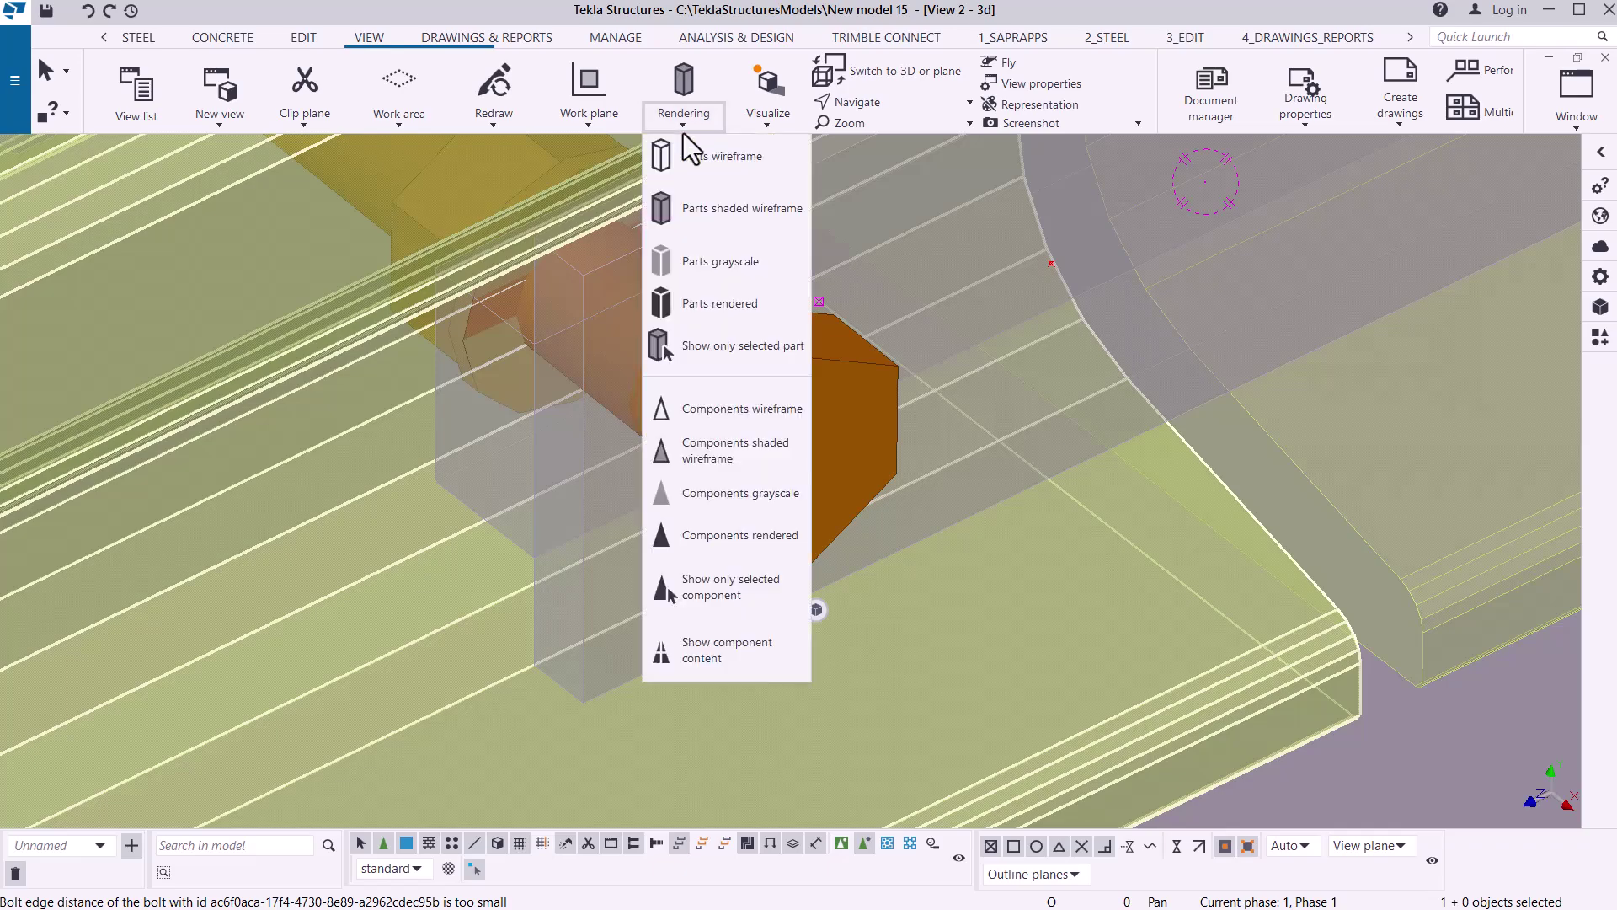
pyautogui.click(741, 305)
pyautogui.scroll(-2, 595, 372)
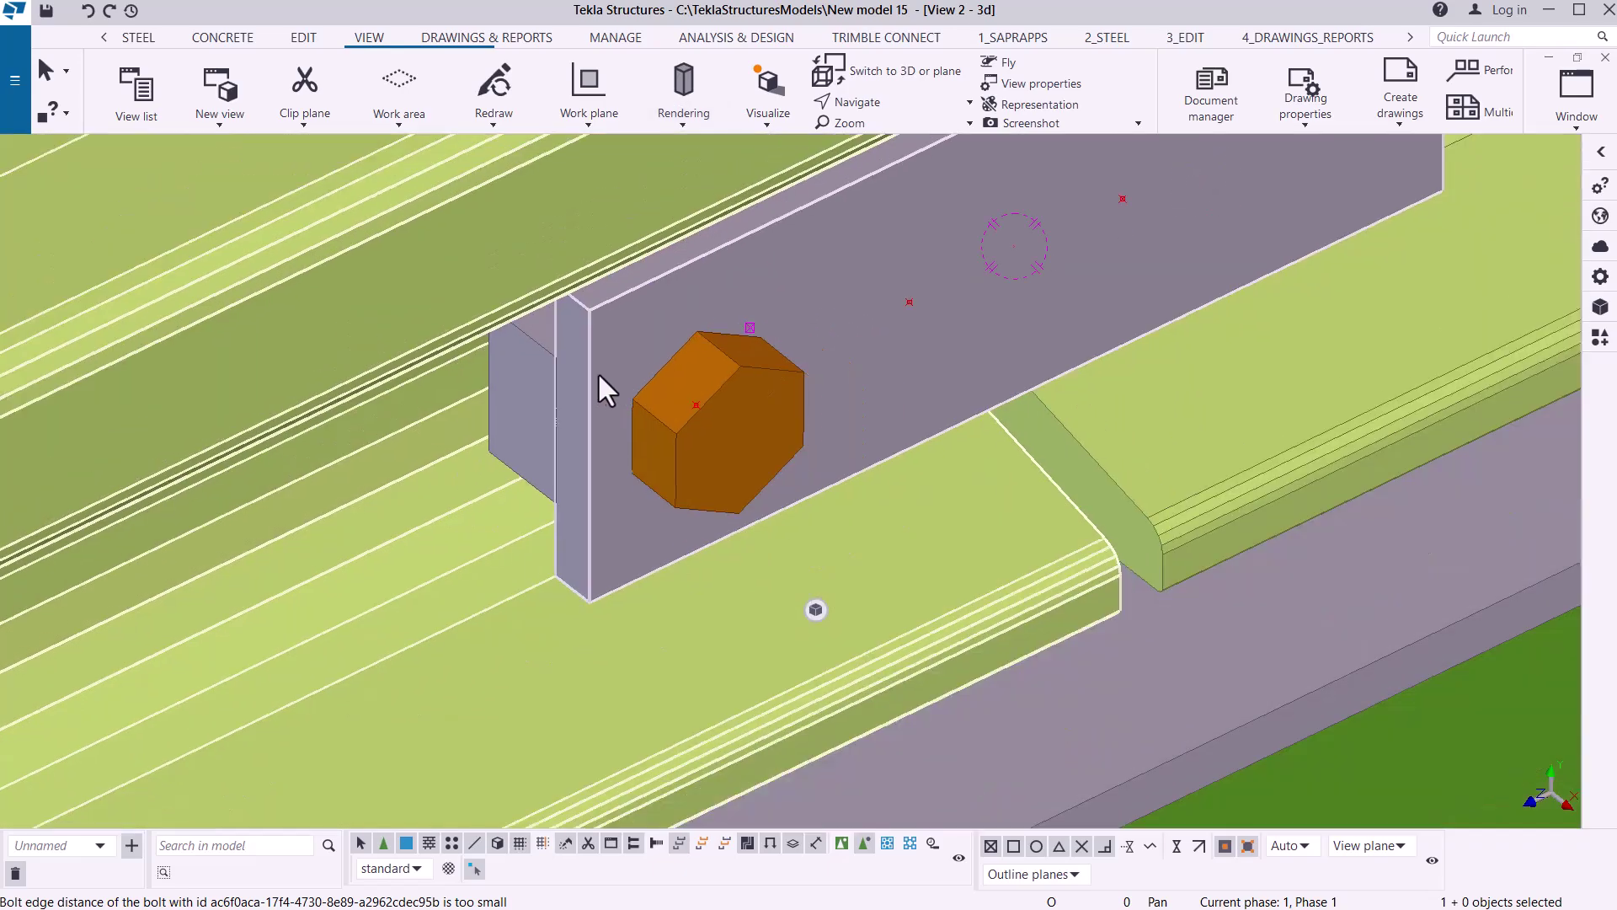
# - Set the cut length of the bolt at the first reference point to 300 mm and apply the change
pyautogui.scroll(-5, 594, 373)
pyautogui.click(890, 107)
pyautogui.click(826, 128)
pyautogui.click(663, 354)
pyautogui.moveTo(684, 362); pyautogui.dragTo(593, 333)
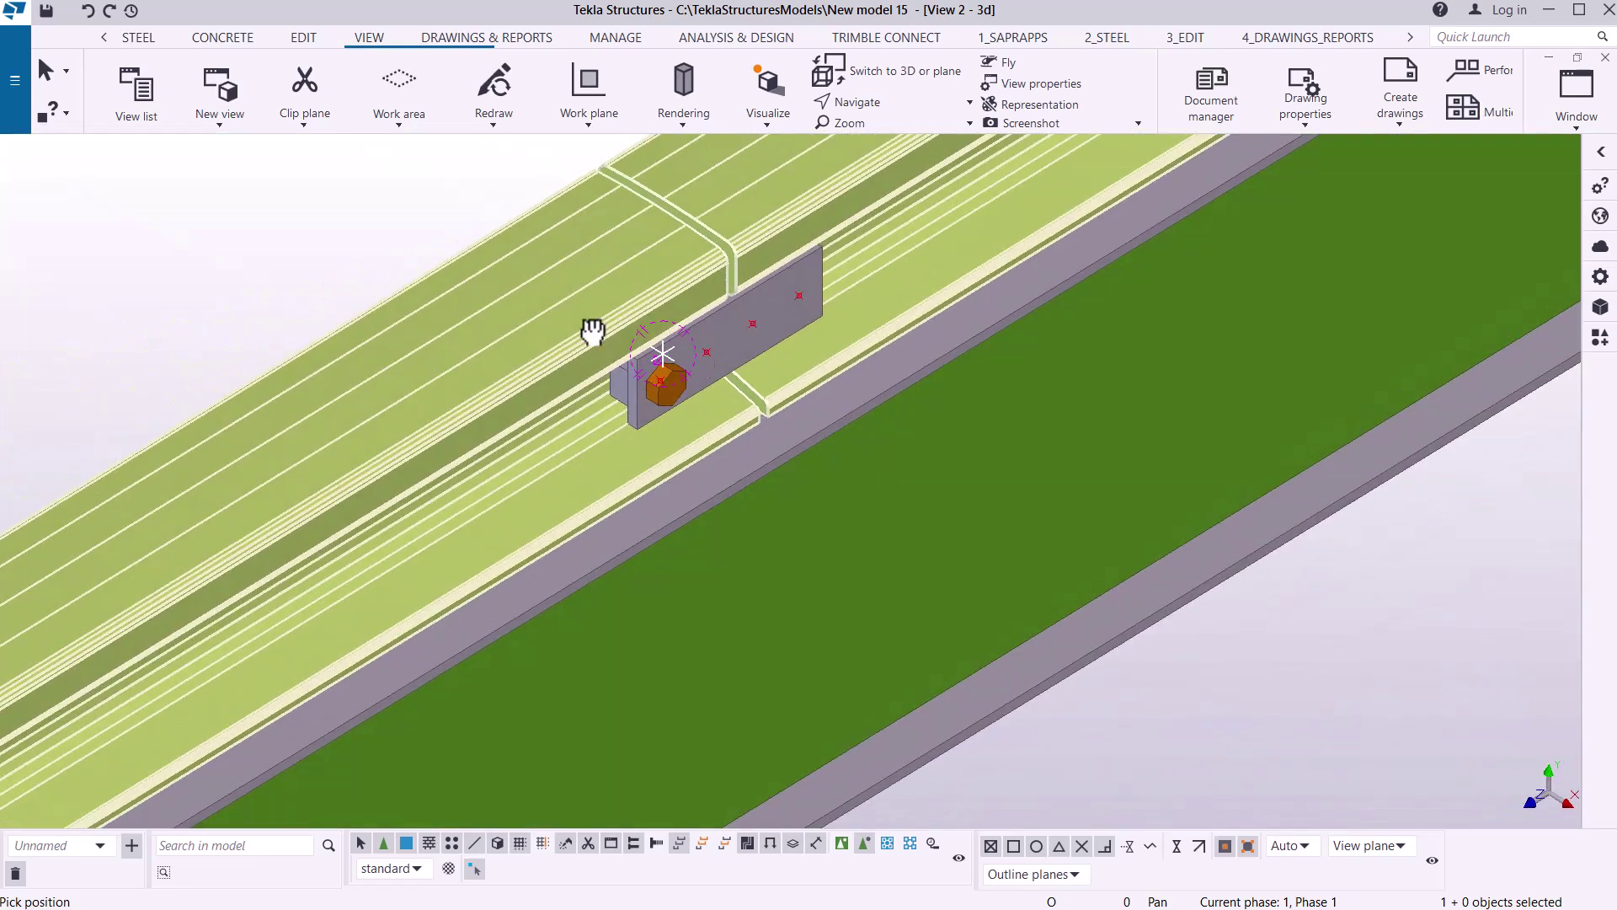
pyautogui.rightClick(488, 252)
pyautogui.click(488, 250)
pyautogui.scroll(5, 674, 379)
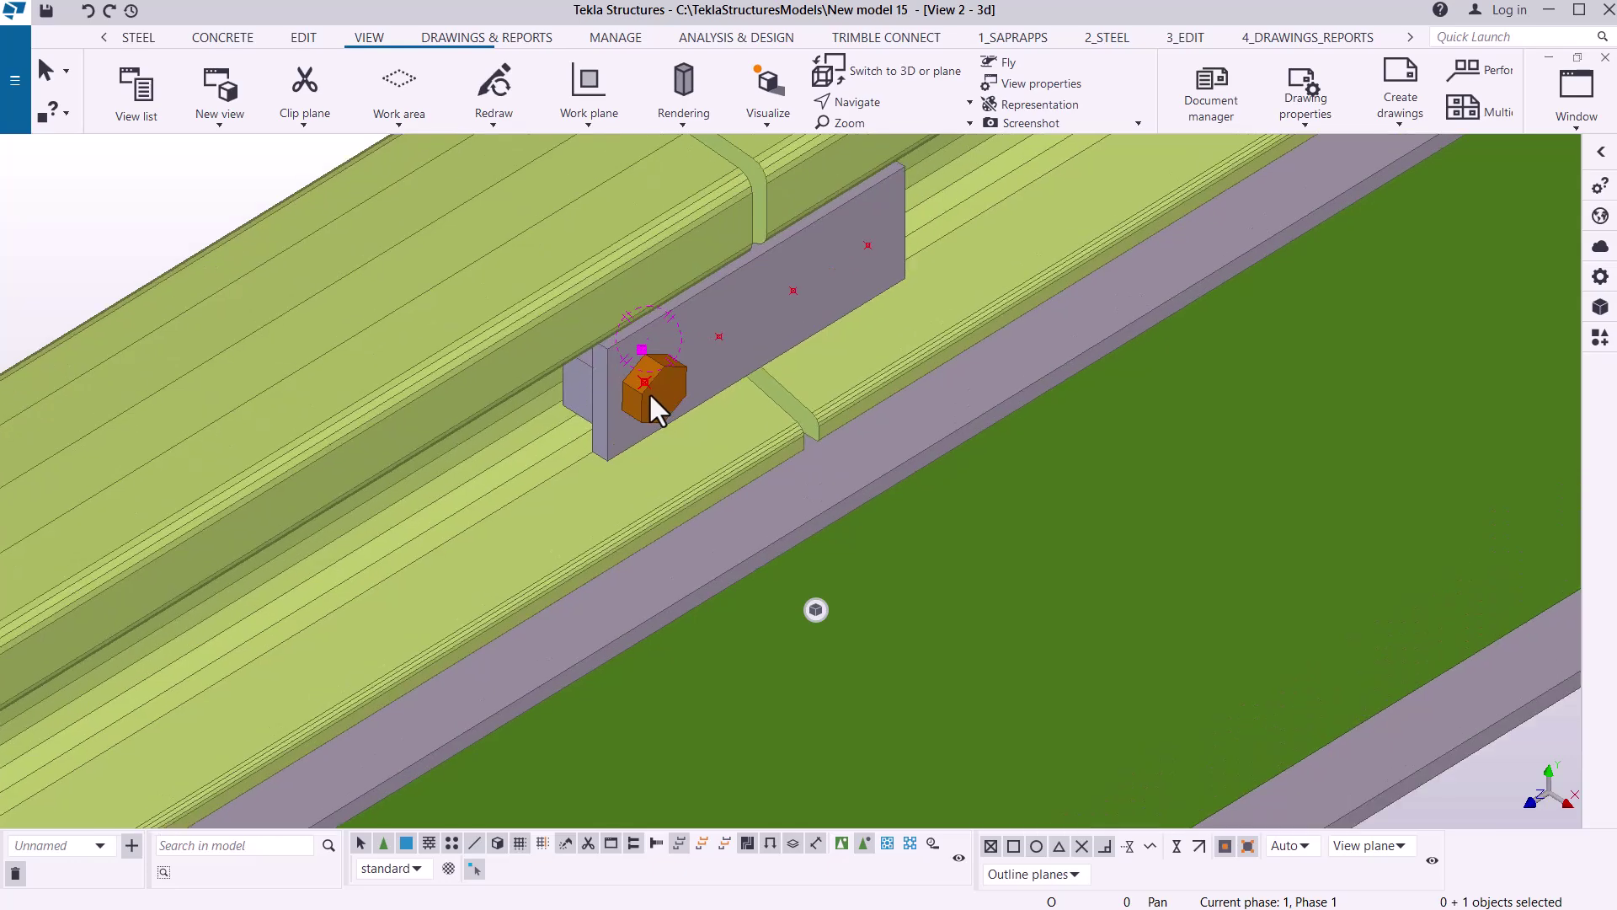
pyautogui.doubleClick(670, 399)
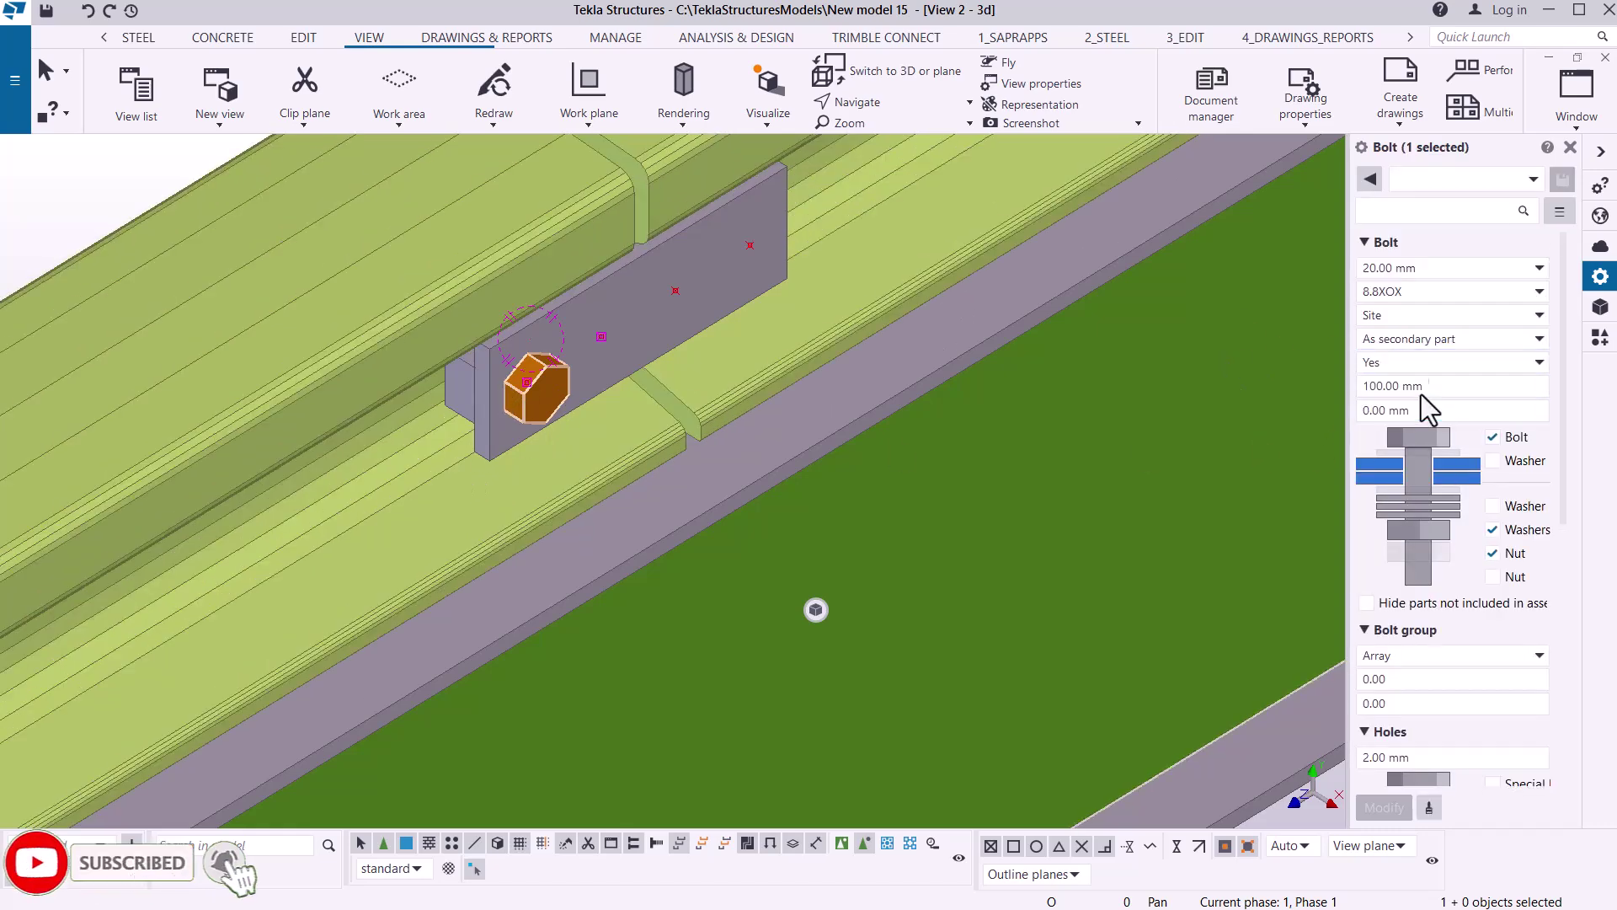
pyautogui.moveTo(1425, 386); pyautogui.dragTo(1369, 387)
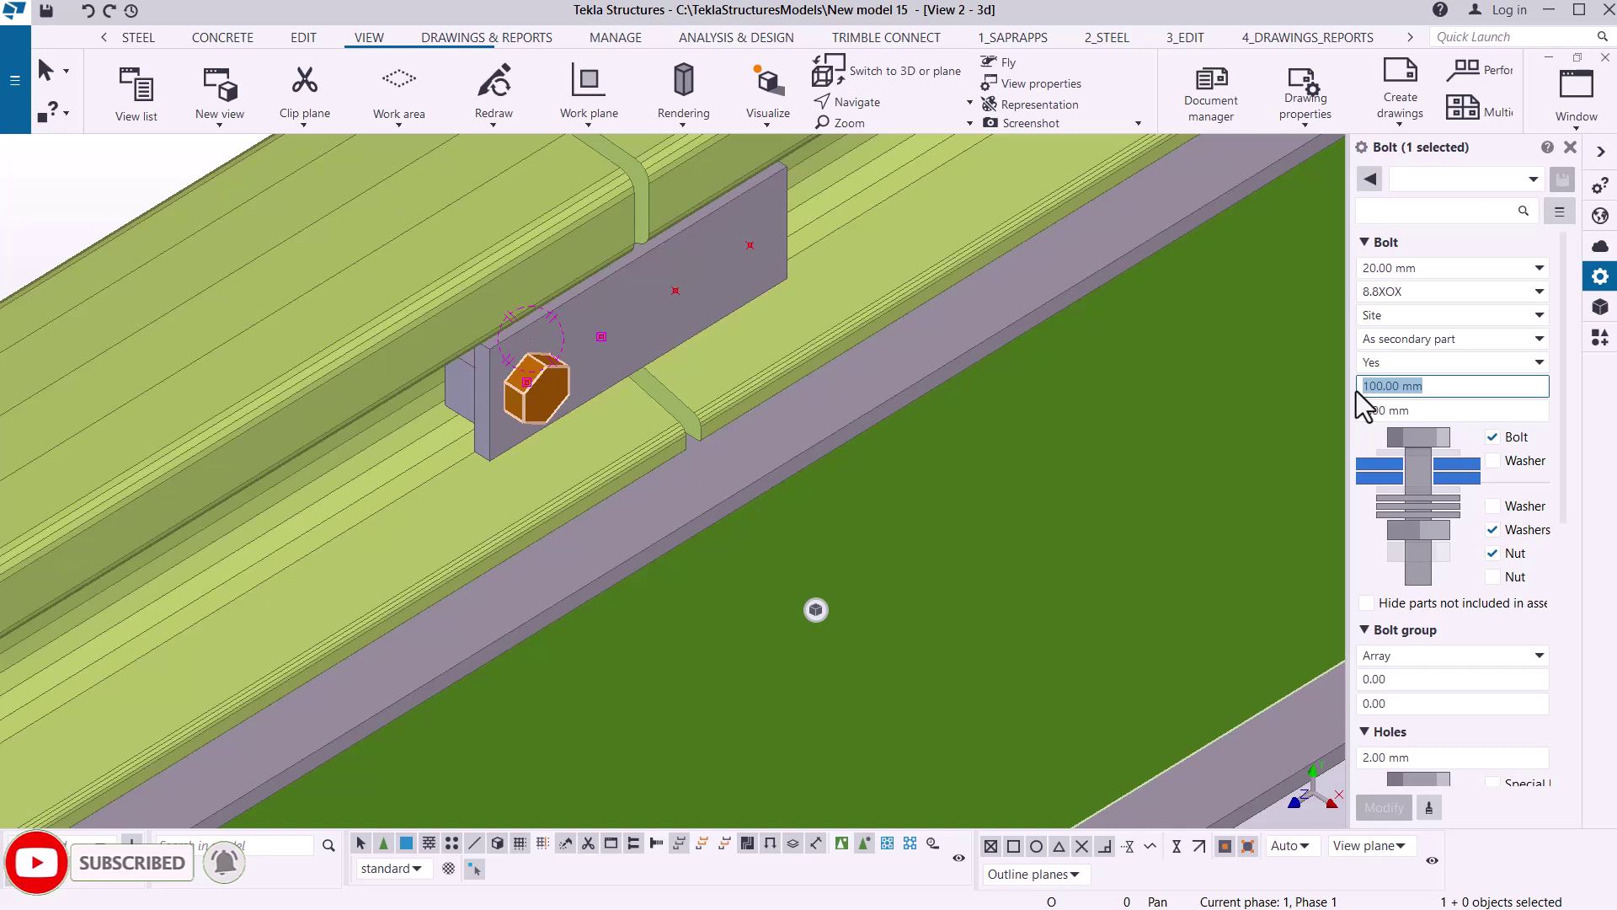
pyautogui.moveTo(1344, 389); pyautogui.dragTo(1216, 387)
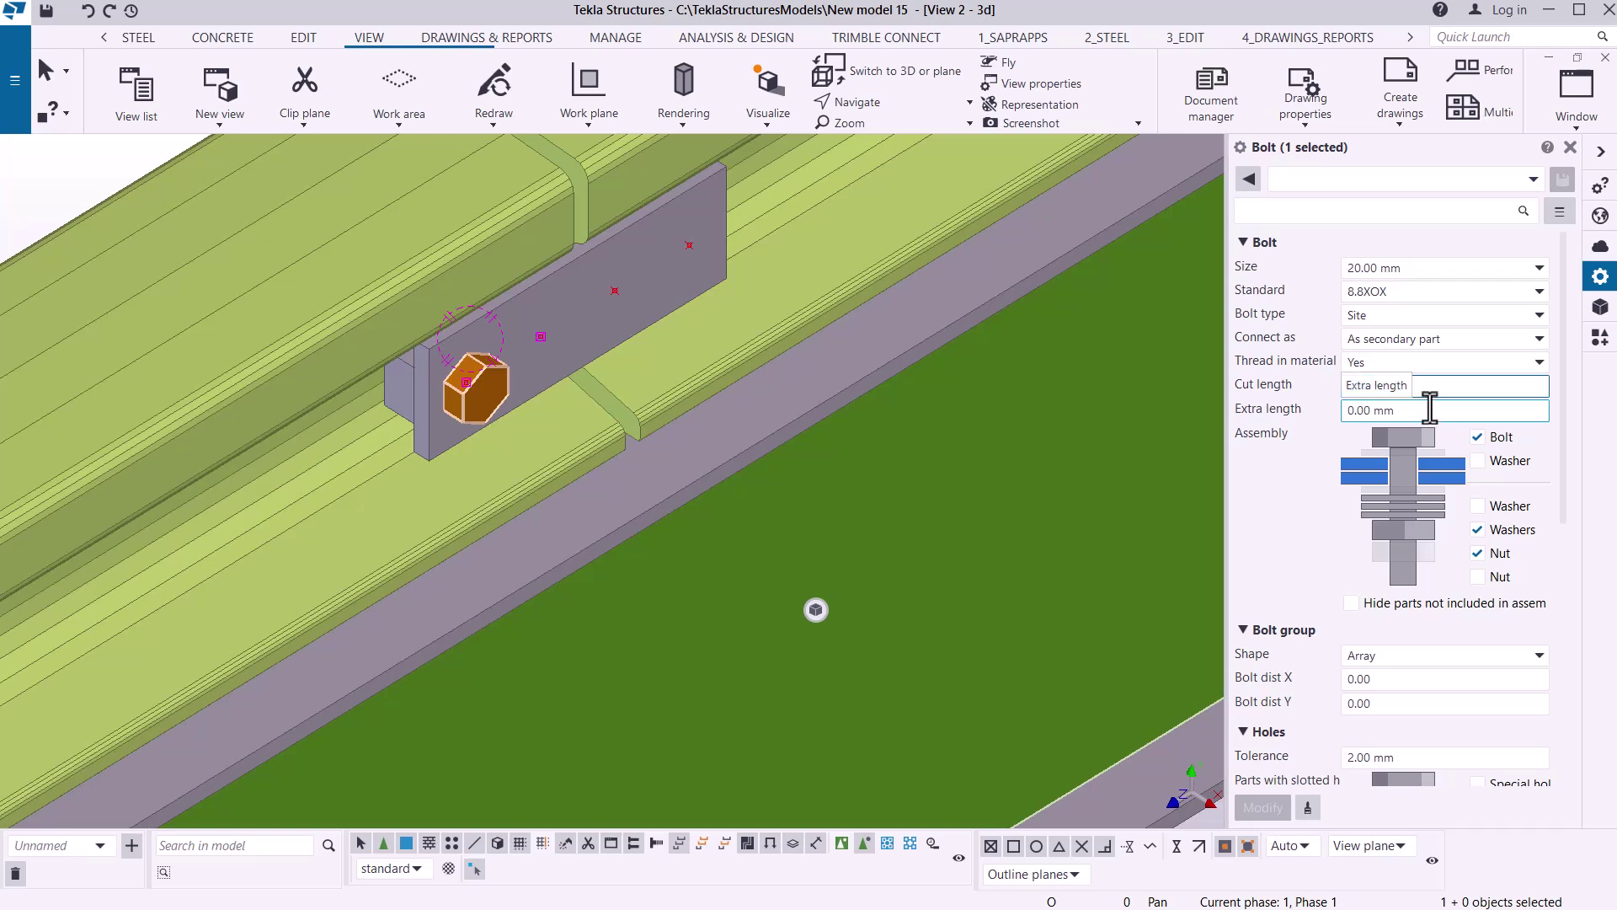
pyautogui.moveTo(1444, 392); pyautogui.dragTo(1349, 388)
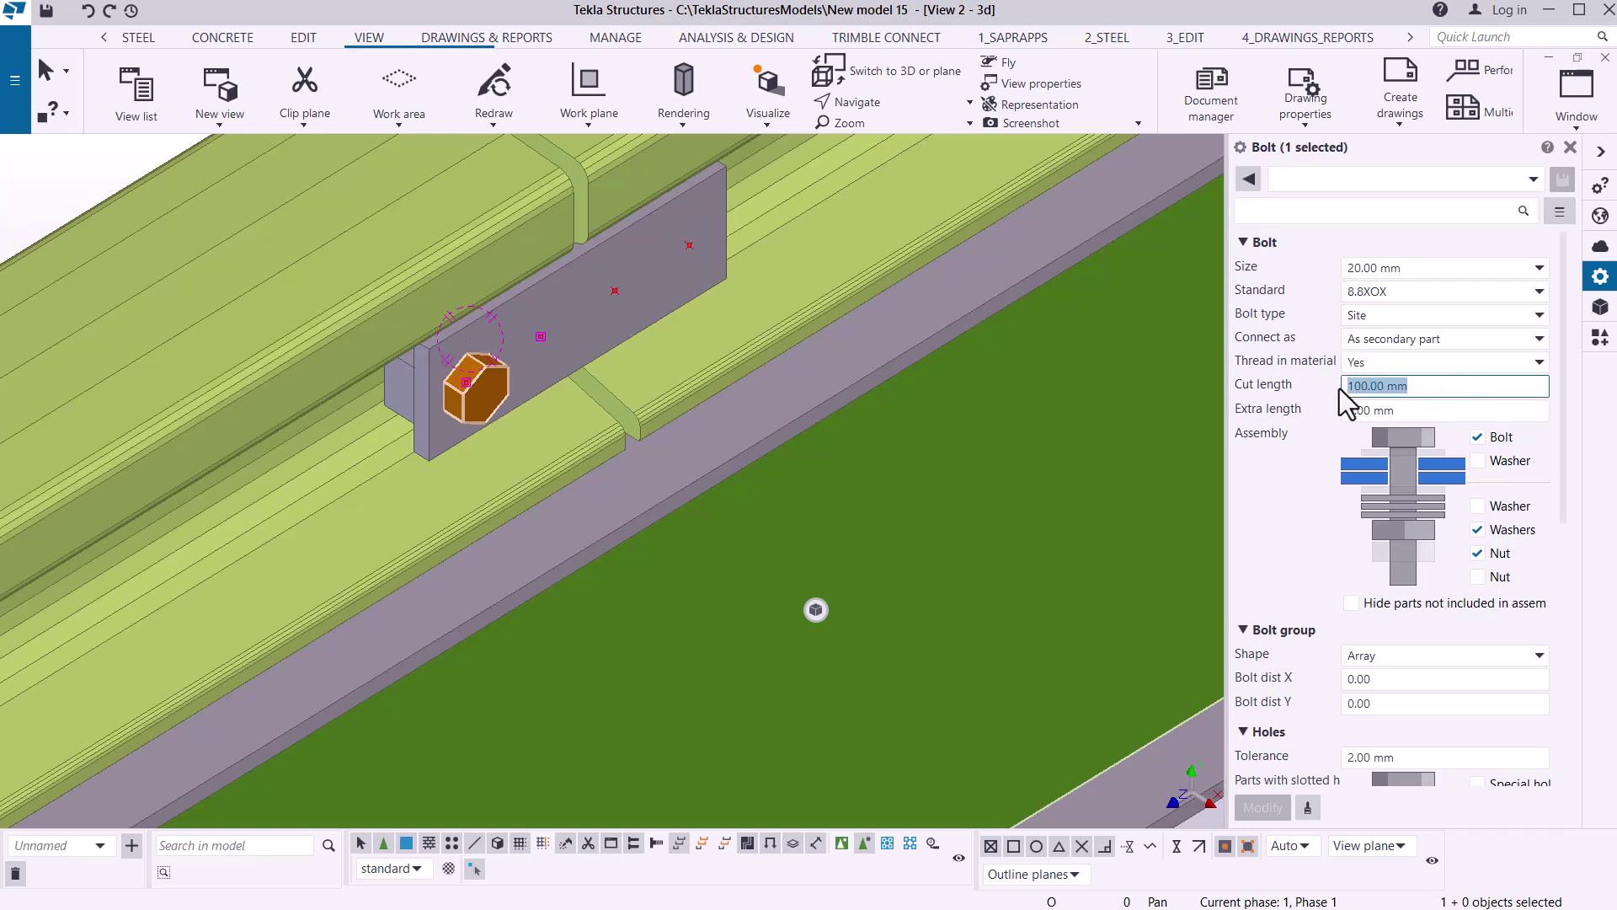
pyautogui.write('3000')
pyautogui.press('BackSpace')
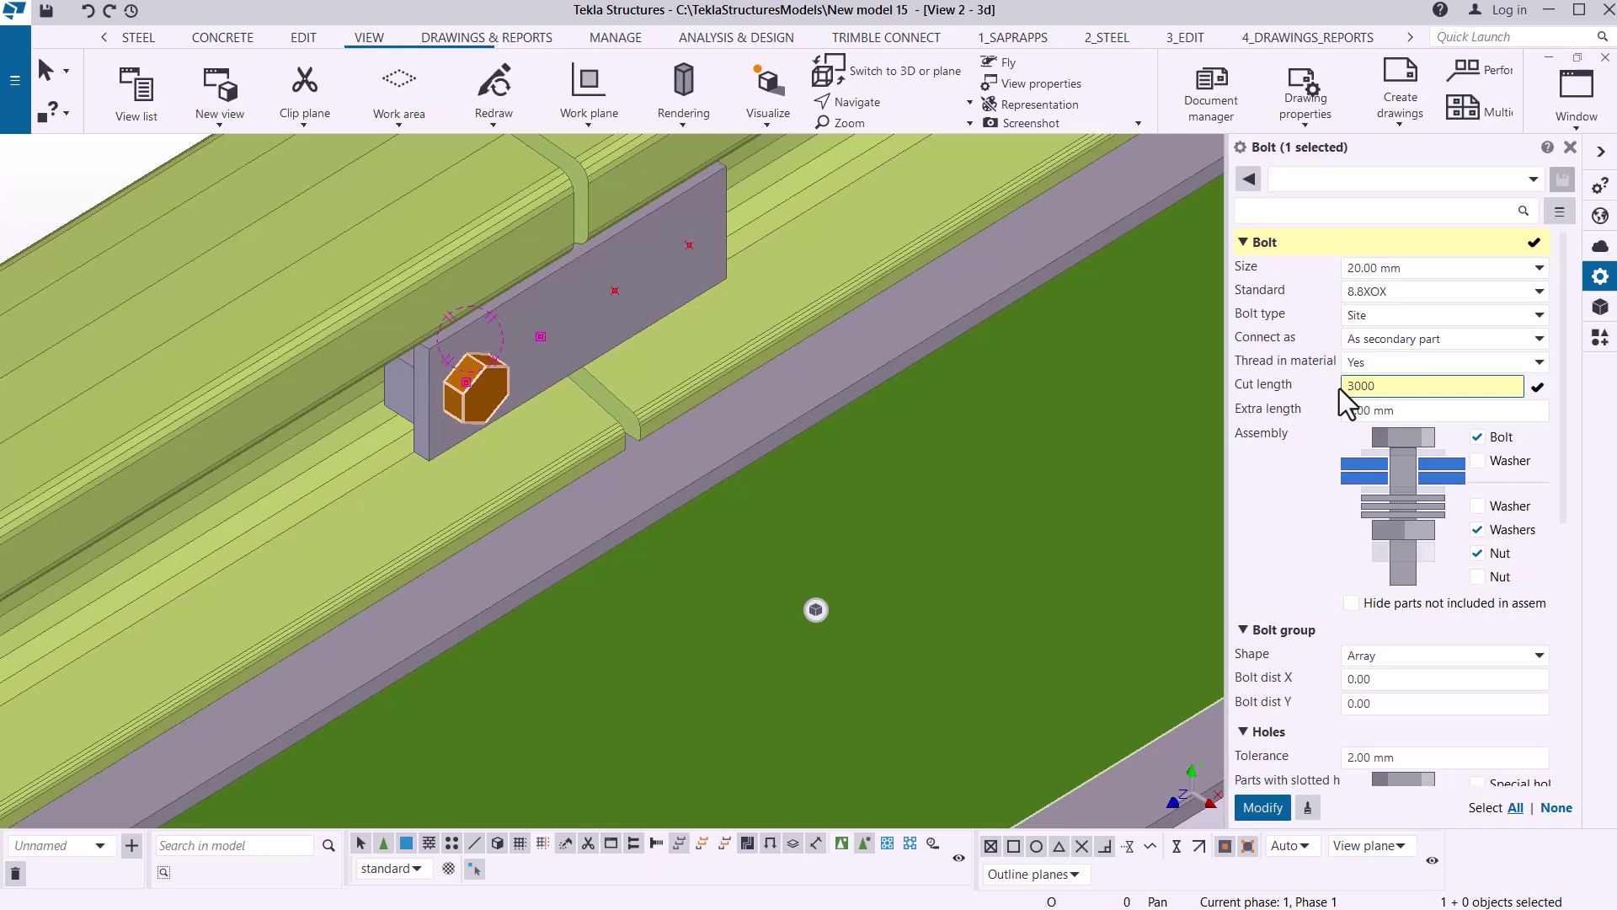
pyautogui.click(1262, 810)
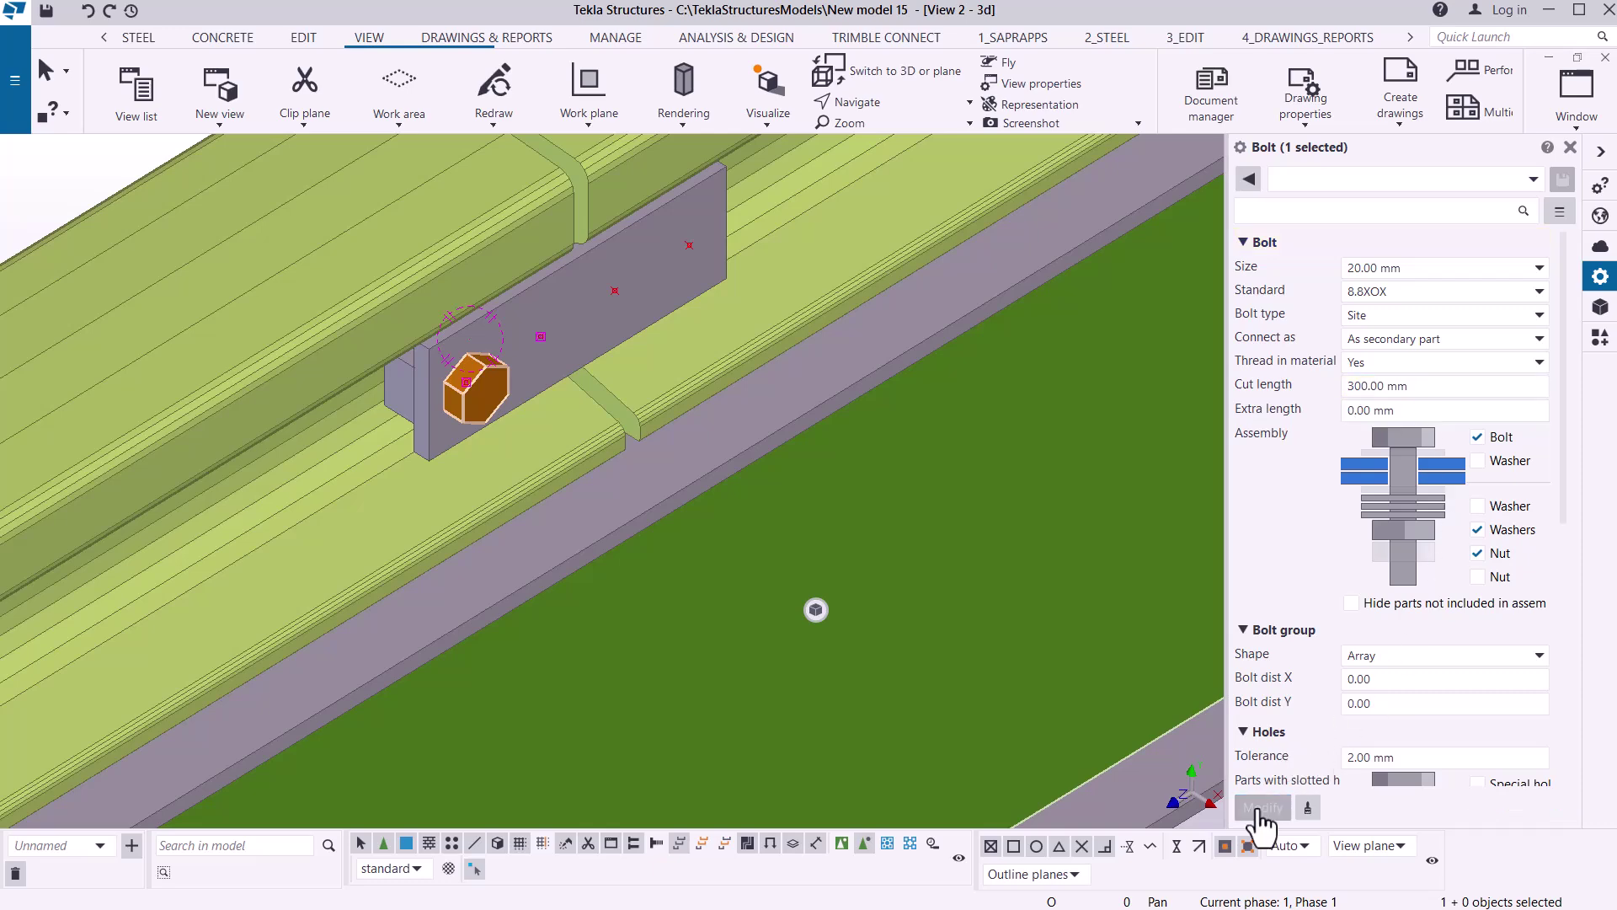
# - Hide the outer PLT10 plate on the opposite side of the purlin joint to expose the bolt end
pyautogui.click(893, 106)
pyautogui.click(896, 176)
pyautogui.scroll(-1, 910, 345)
pyautogui.scroll(-1, 857, 319)
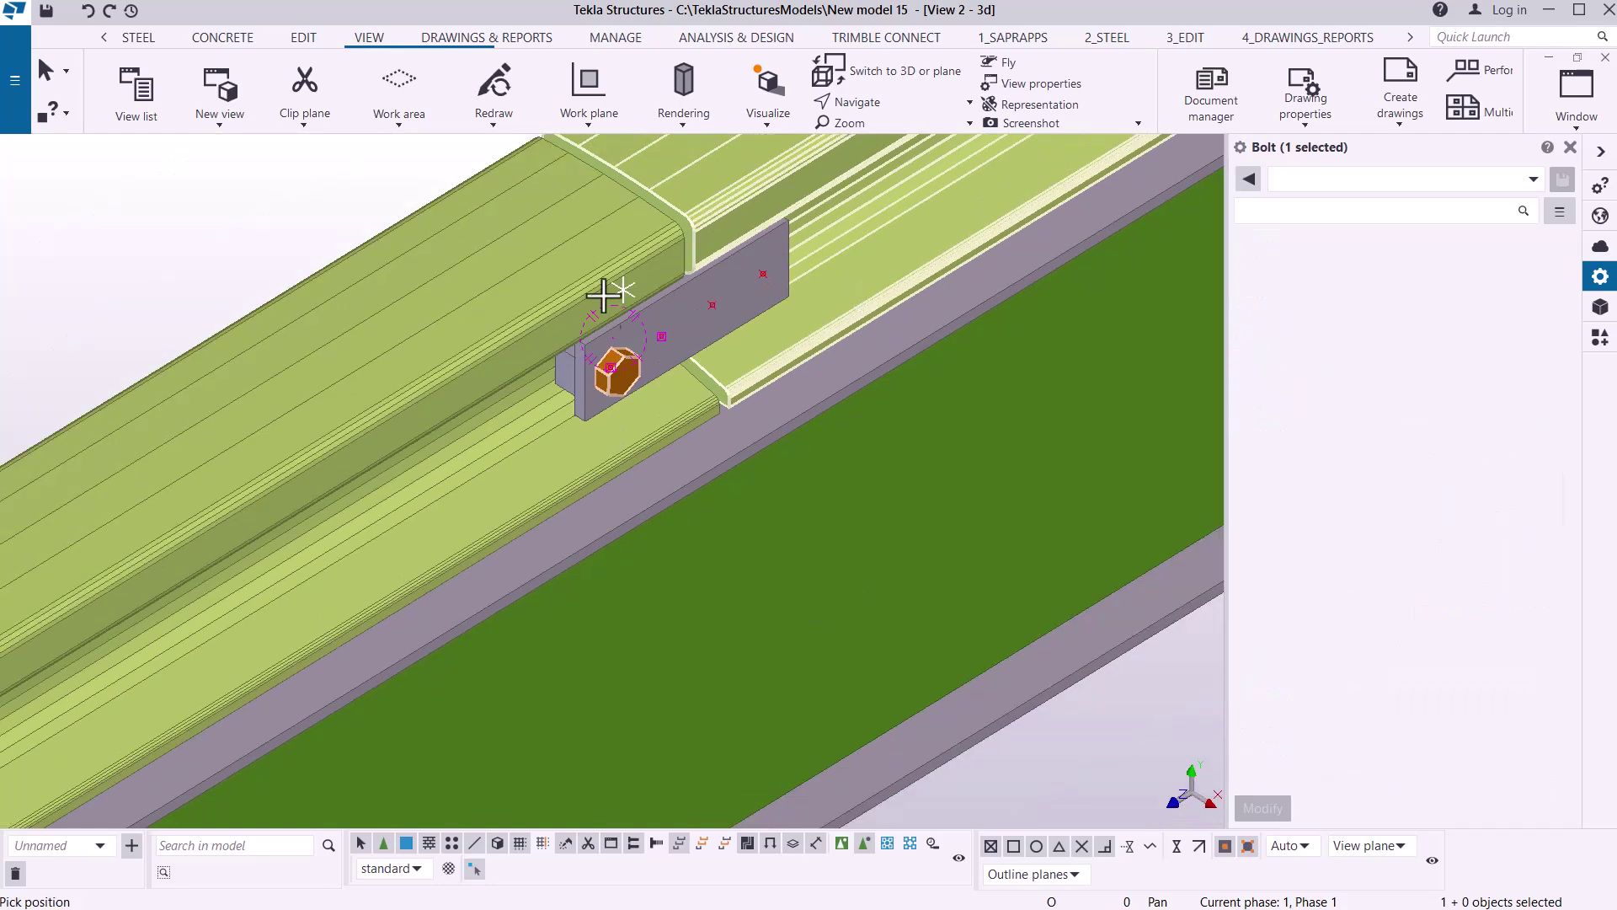
pyautogui.click(604, 295)
pyautogui.keyDown('ctrl'); pyautogui.moveTo(606, 295); pyautogui.dragTo(740, 231, button='middle'); pyautogui.keyUp('ctrl')
pyautogui.rightClick(739, 227)
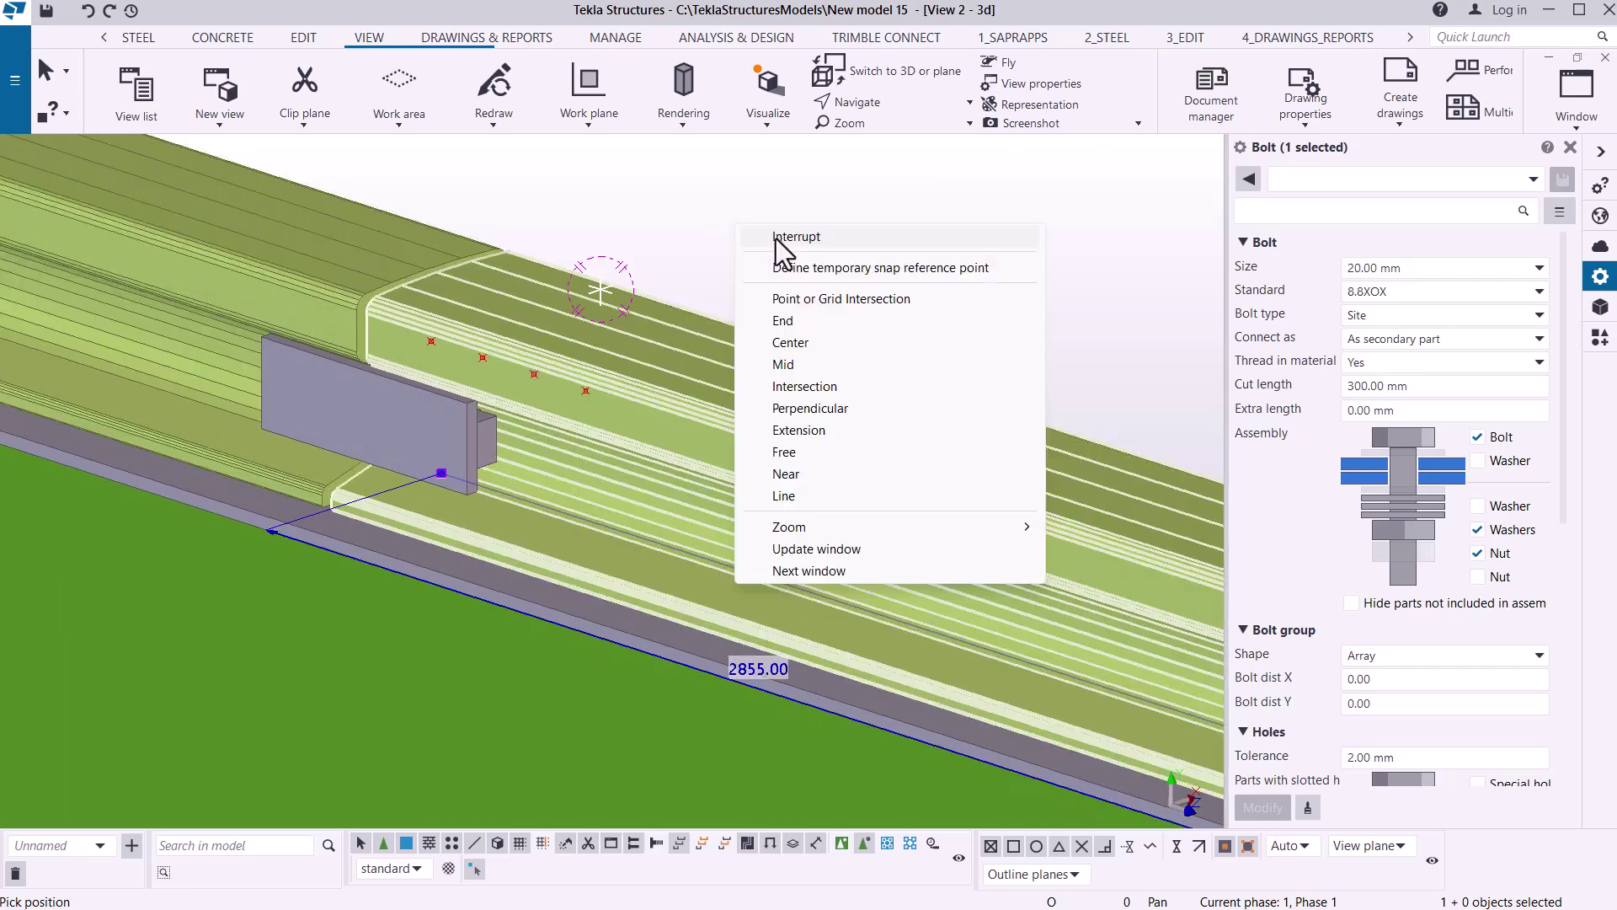
pyautogui.click(776, 237)
pyautogui.click(421, 428)
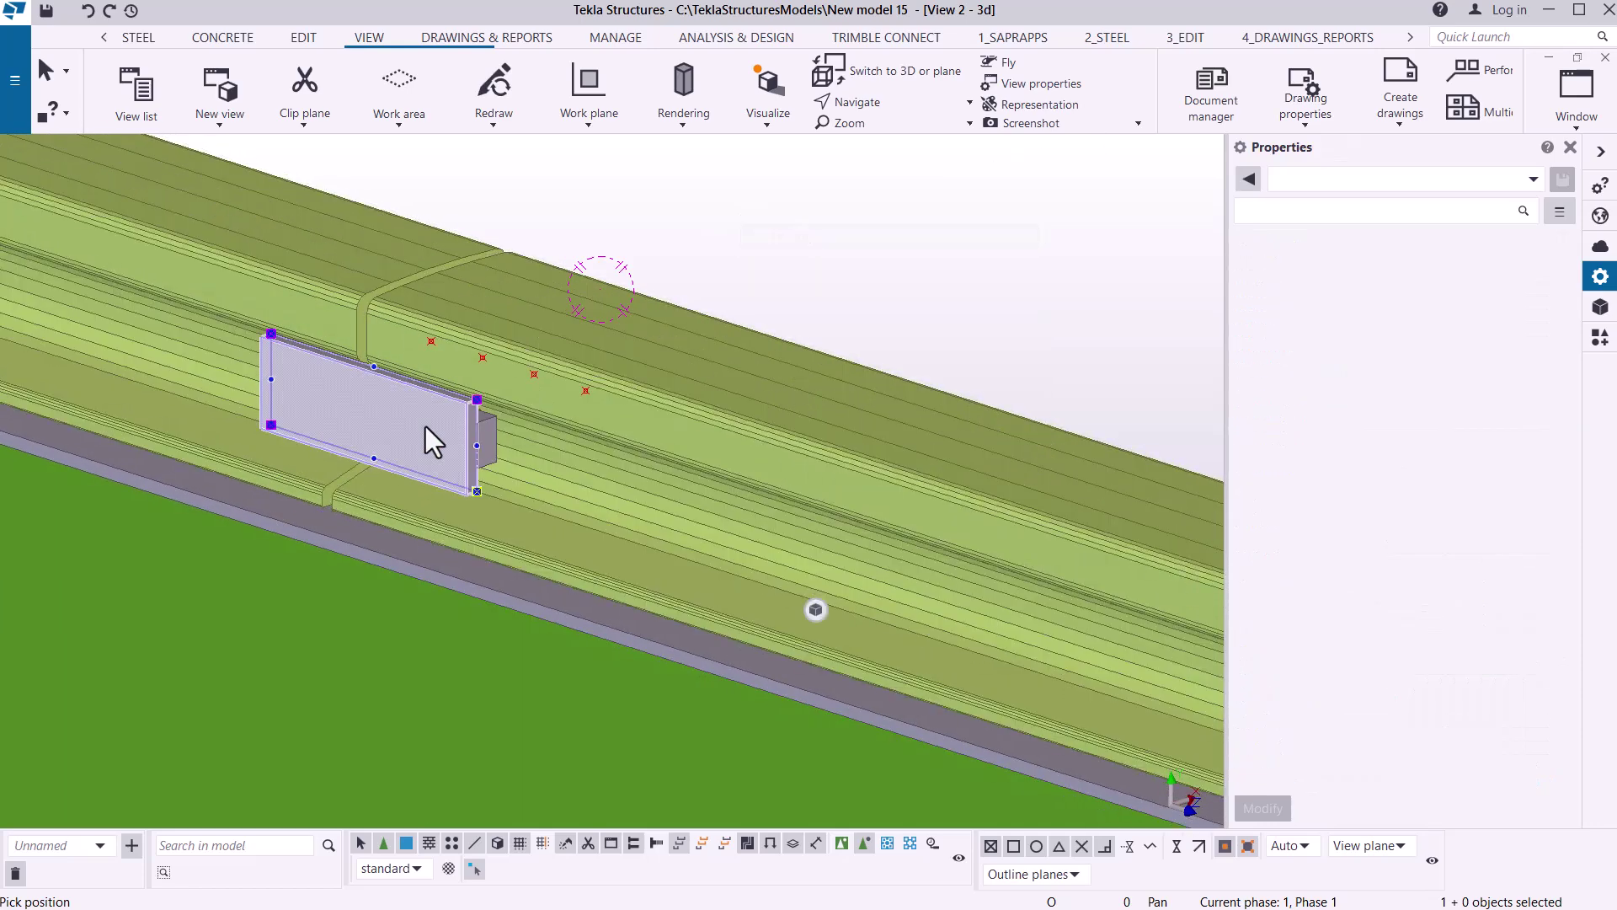
pyautogui.rightClick(427, 426)
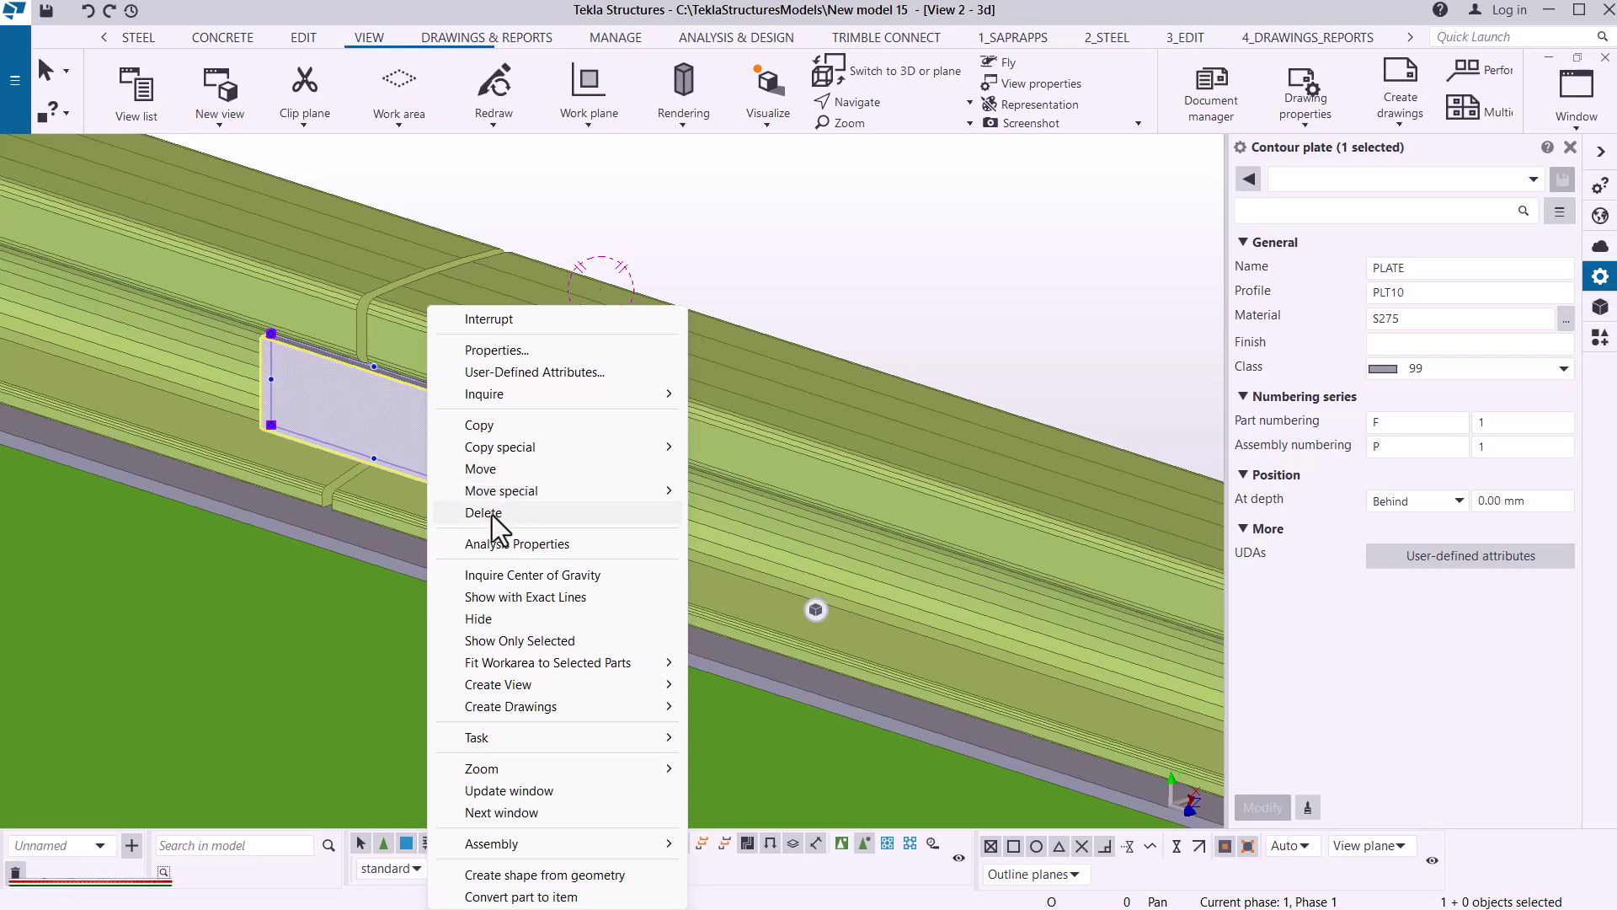
pyautogui.click(486, 619)
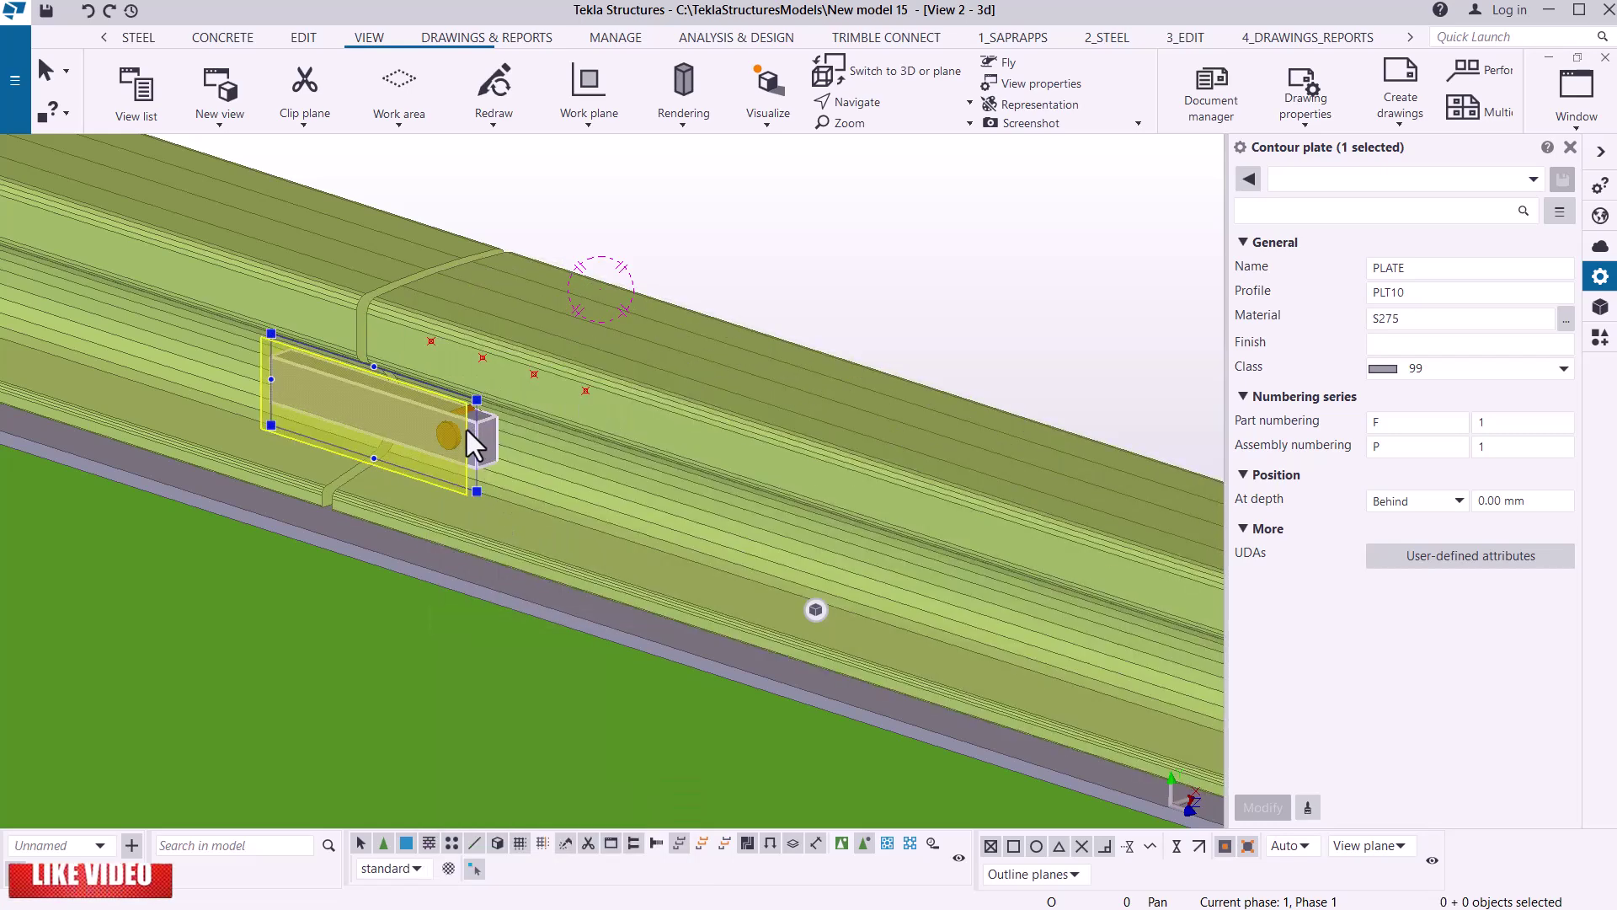
# - Check the bolt end at the thick PLT20 plate, and redraw the view to bring back the hidden outer plate
pyautogui.scroll(6, 472, 440)
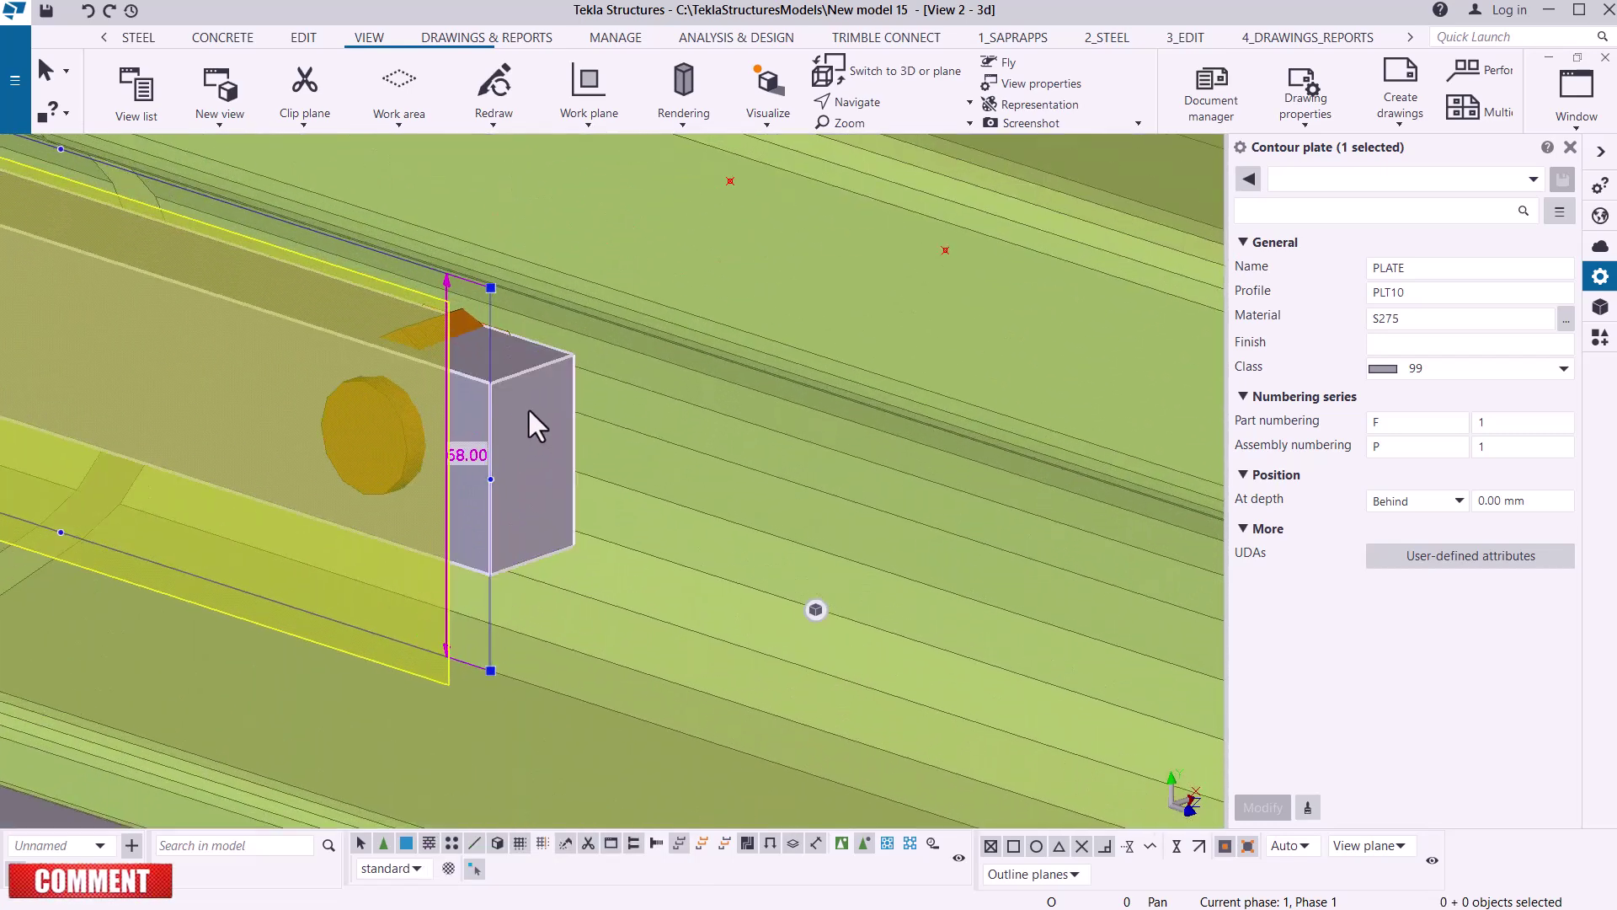
pyautogui.click(527, 408)
pyautogui.rightClick(529, 411)
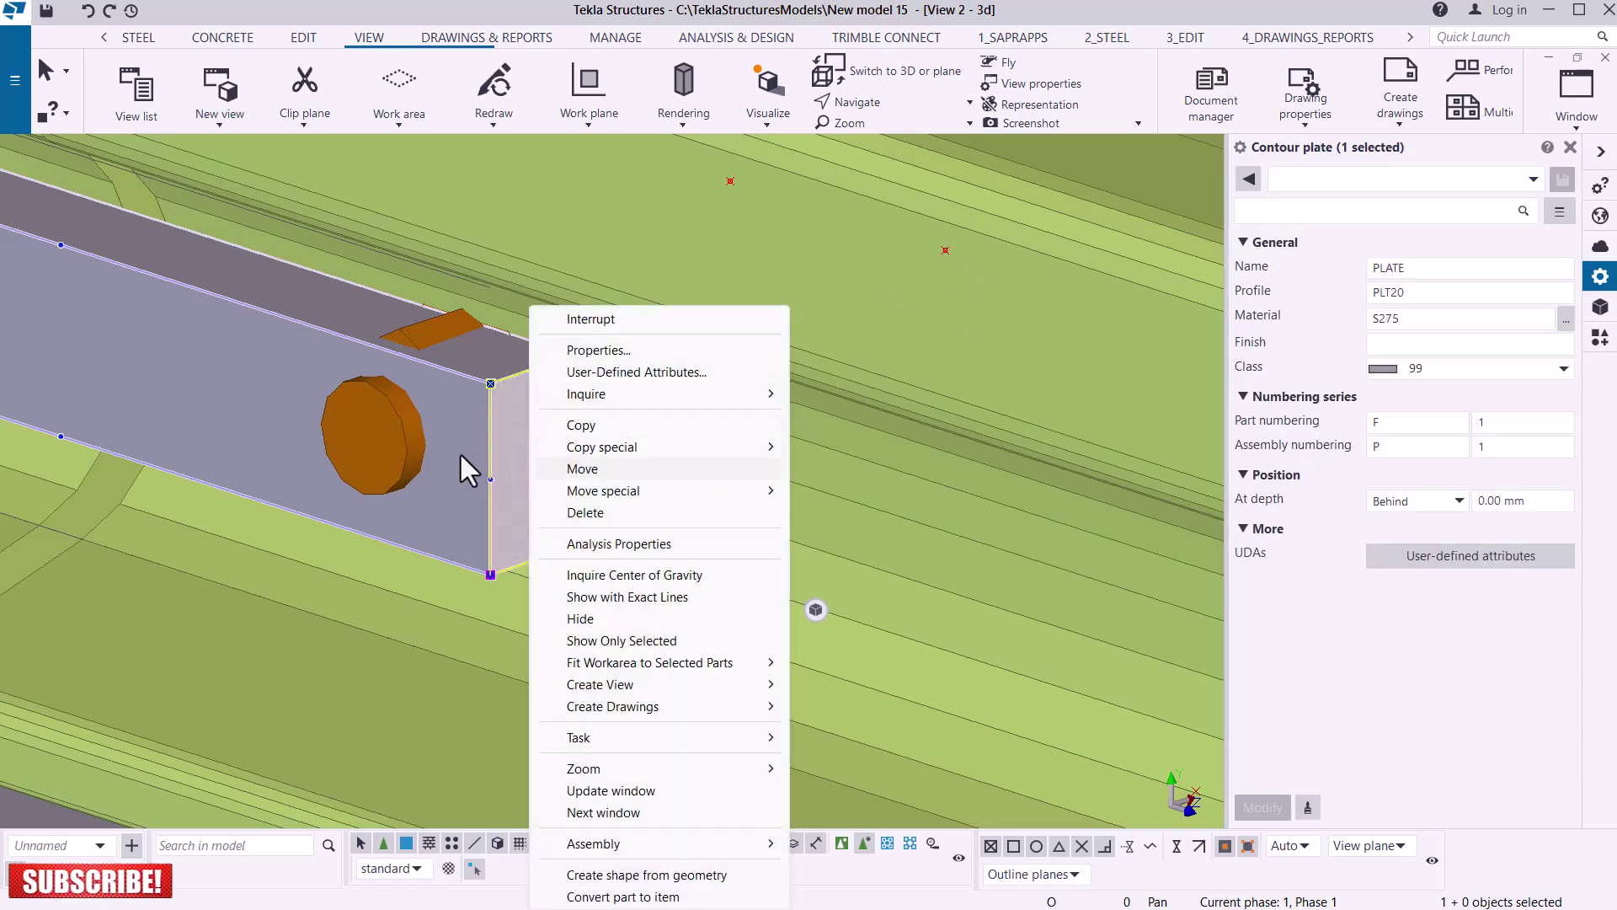
pyautogui.click(590, 320)
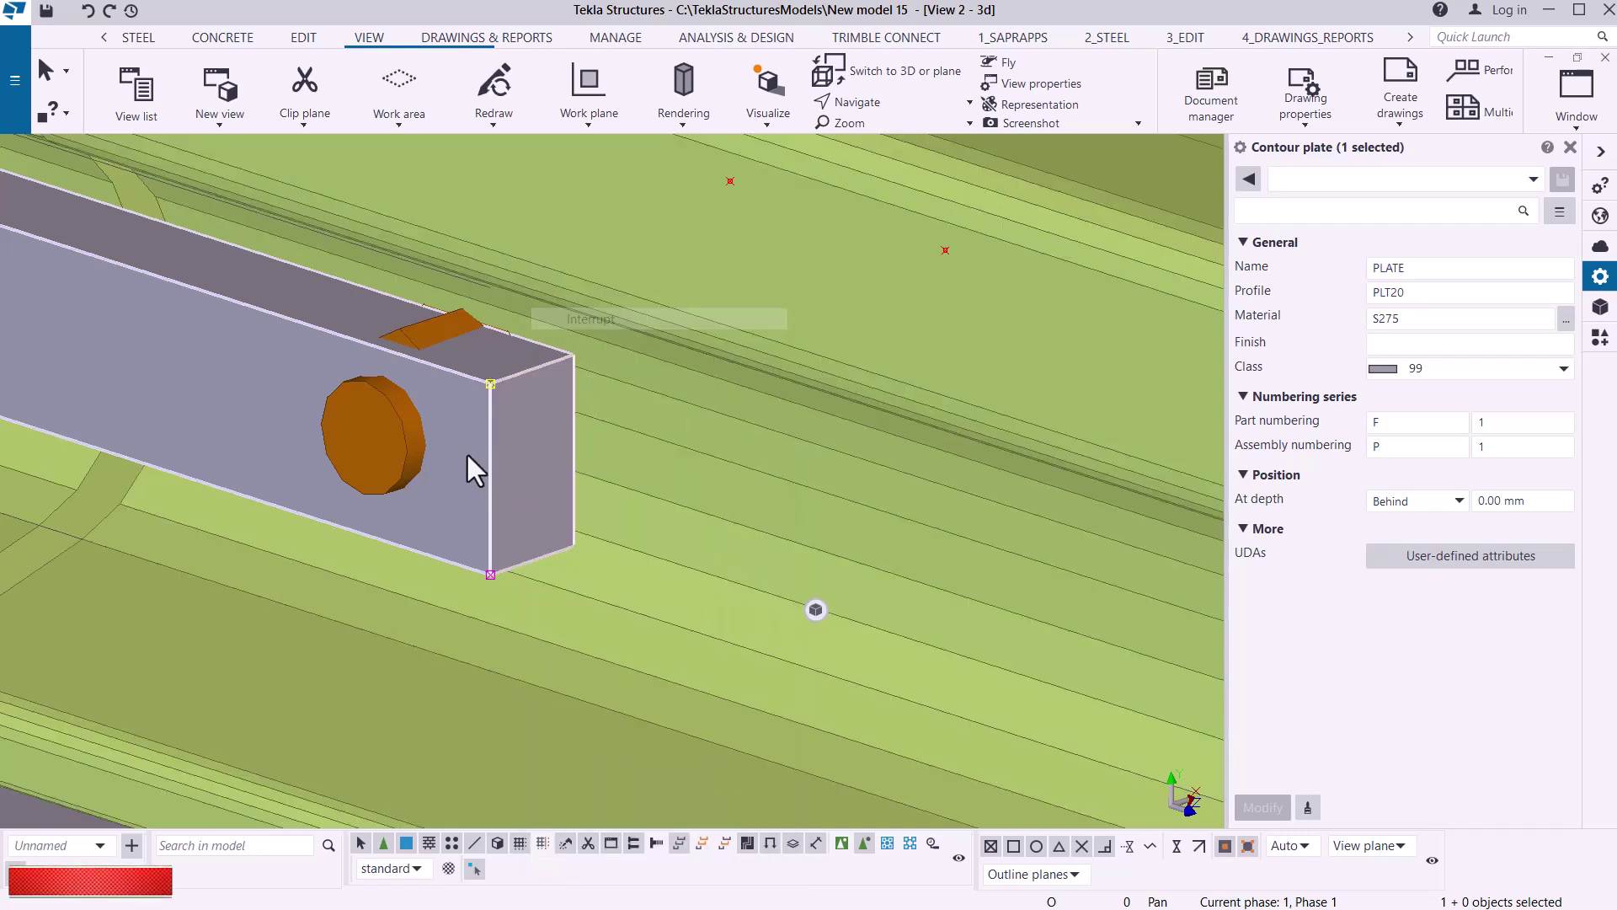
pyautogui.scroll(-5, 468, 455)
pyautogui.rightClick(876, 199)
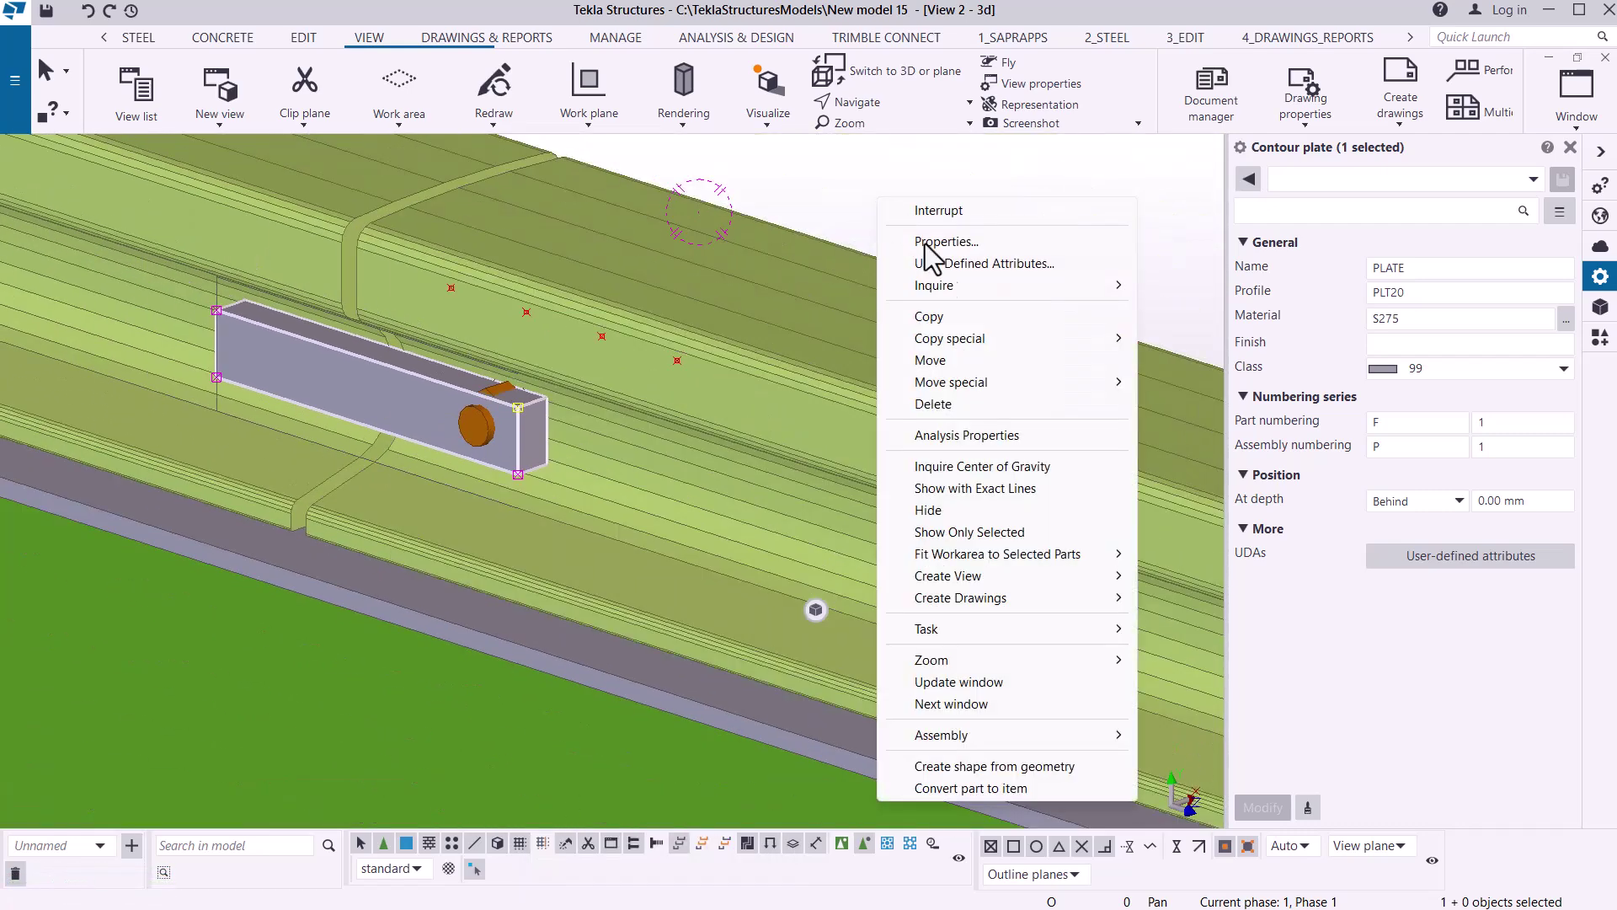
pyautogui.click(787, 184)
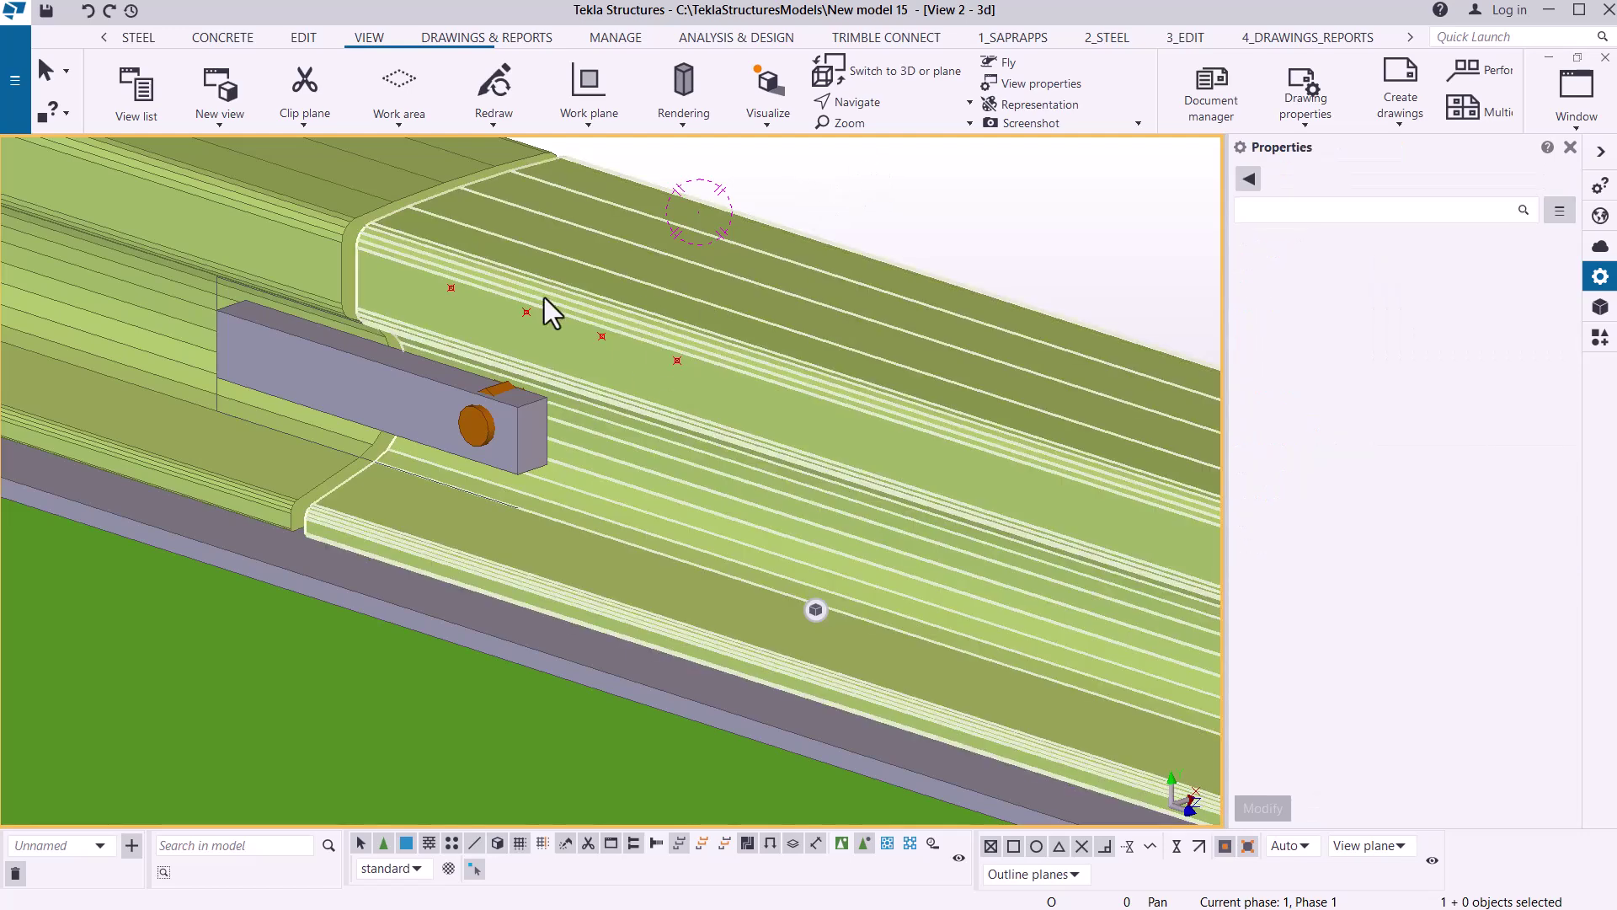
pyautogui.rightClick(862, 189)
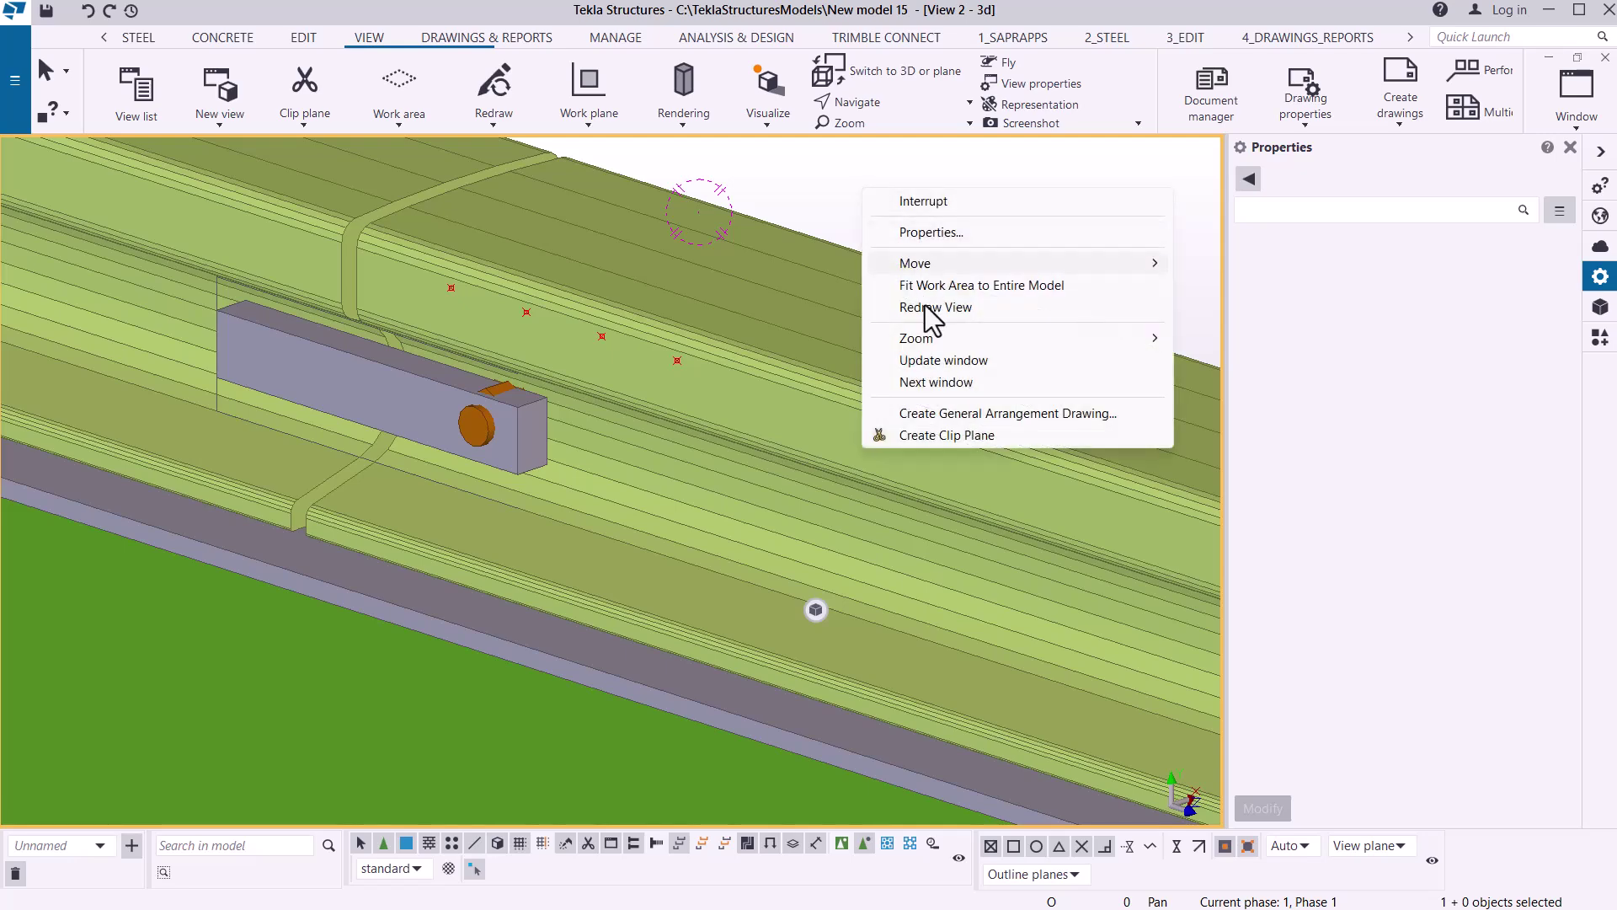
pyautogui.click(925, 308)
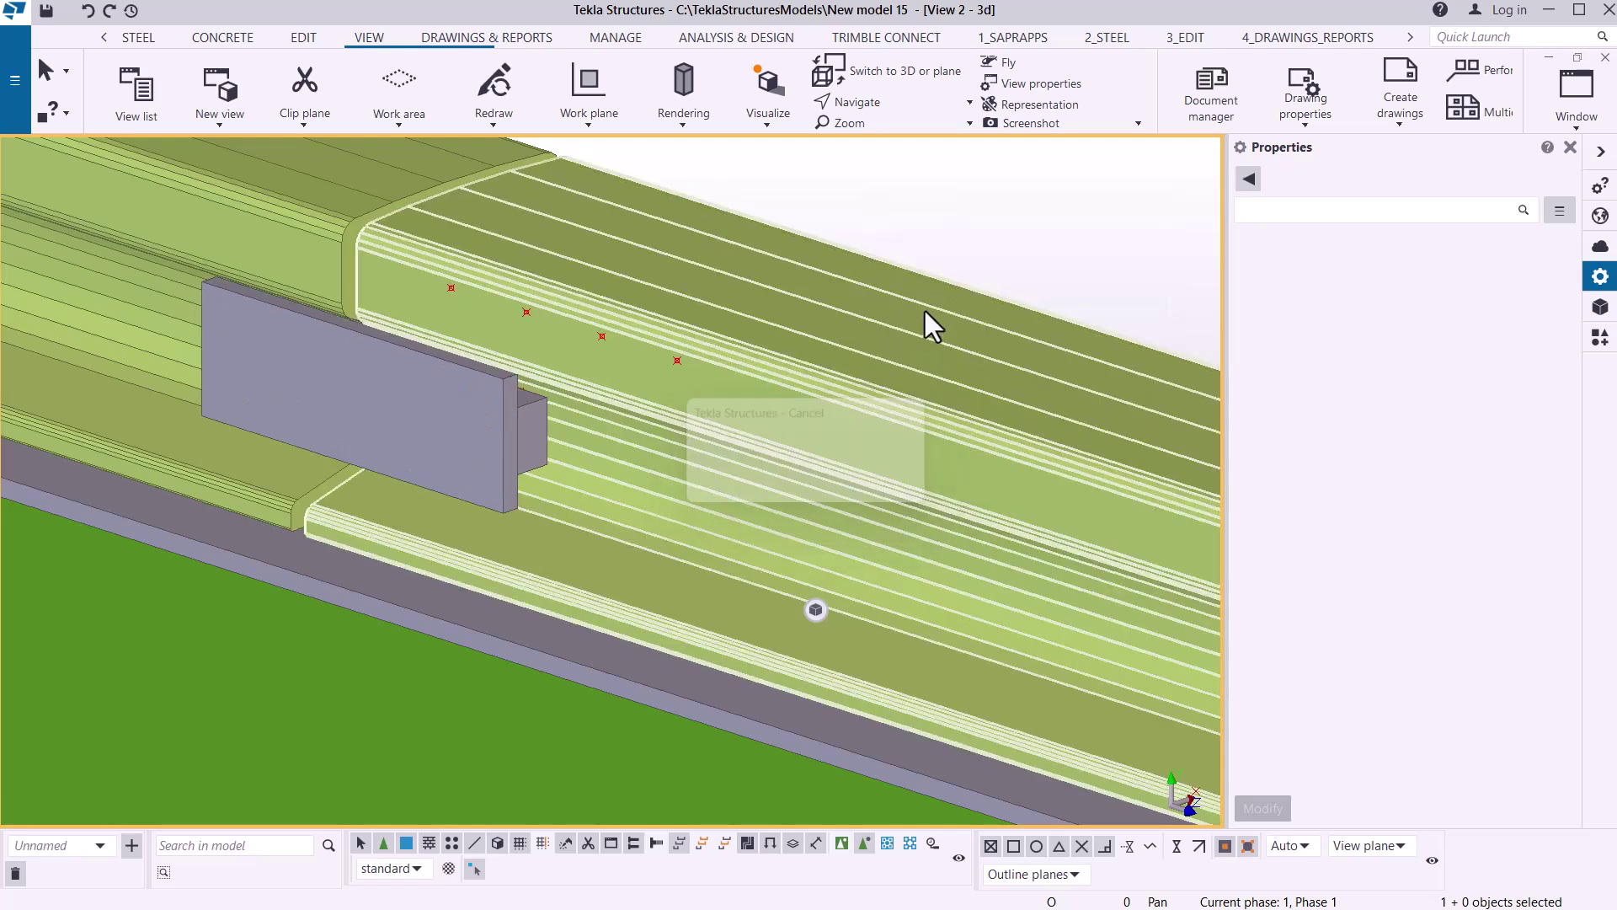
# - Try to redefine the bolt's connected parts with Bolt Parts, picking the thick inner plate to bolt to and the outer plate to be bolted
pyautogui.scroll(6, 538, 416)
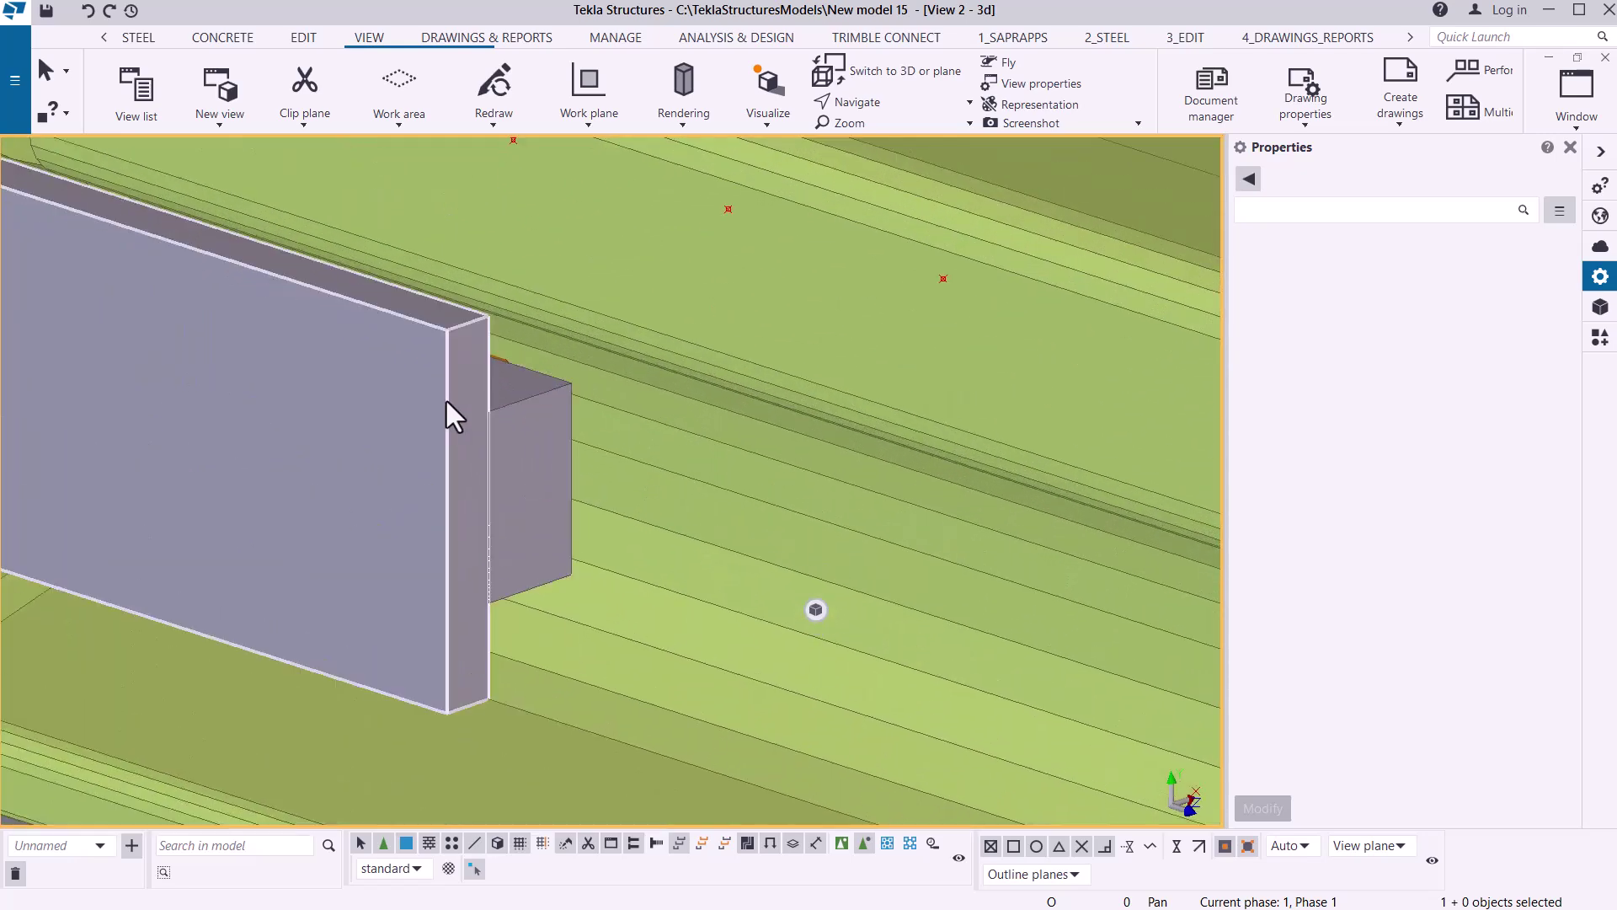
pyautogui.scroll(5, 490, 383)
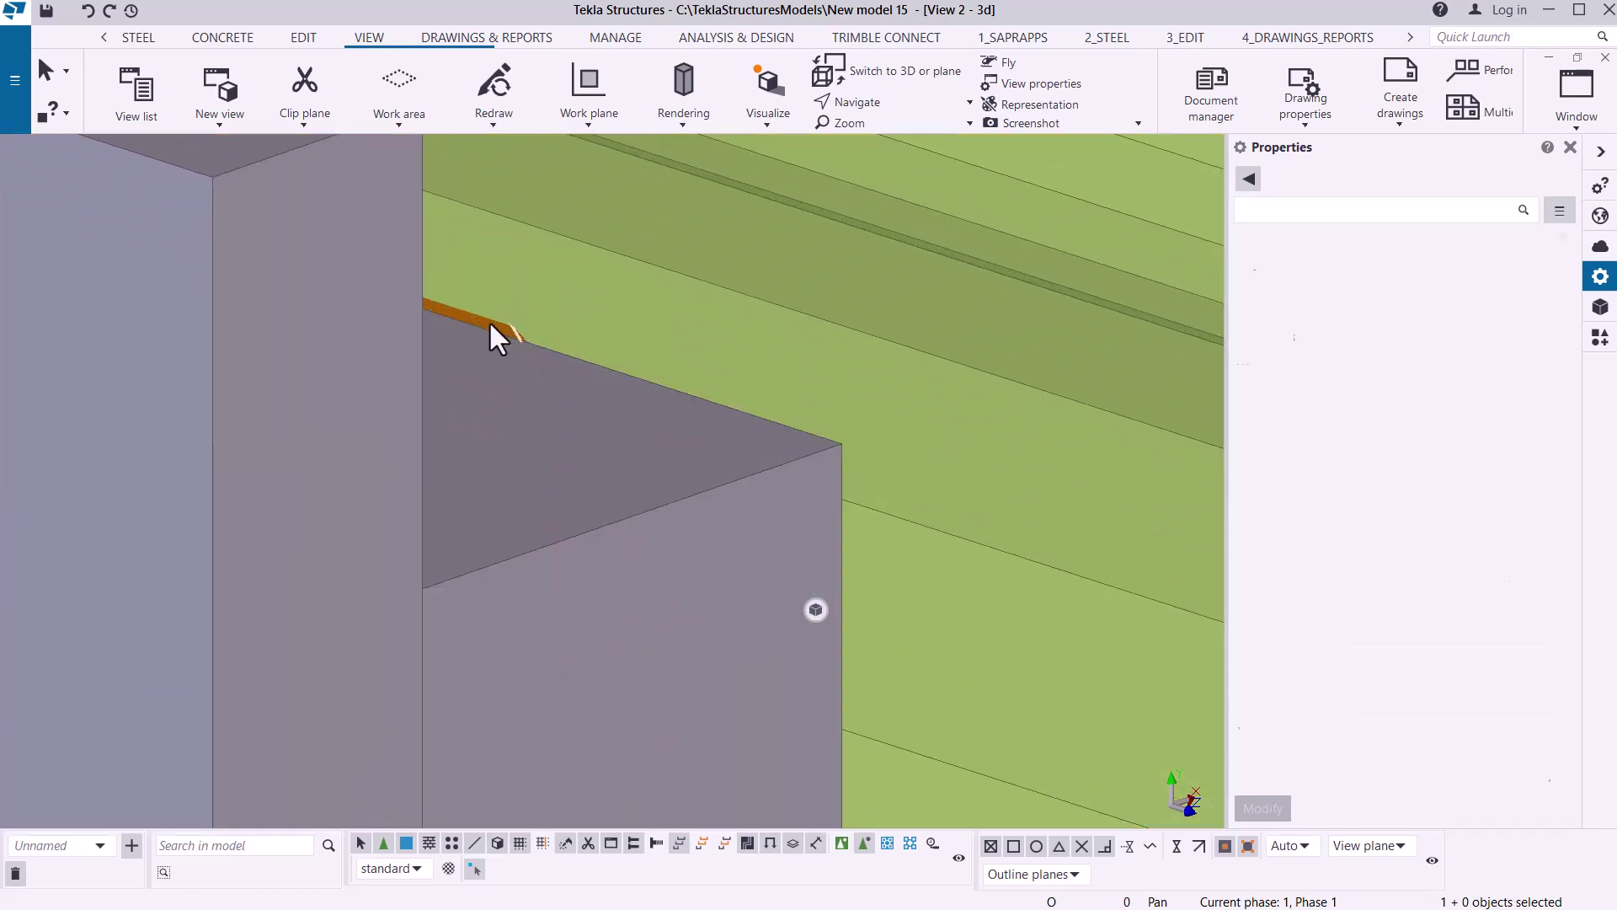
pyautogui.click(489, 324)
pyautogui.rightClick(490, 323)
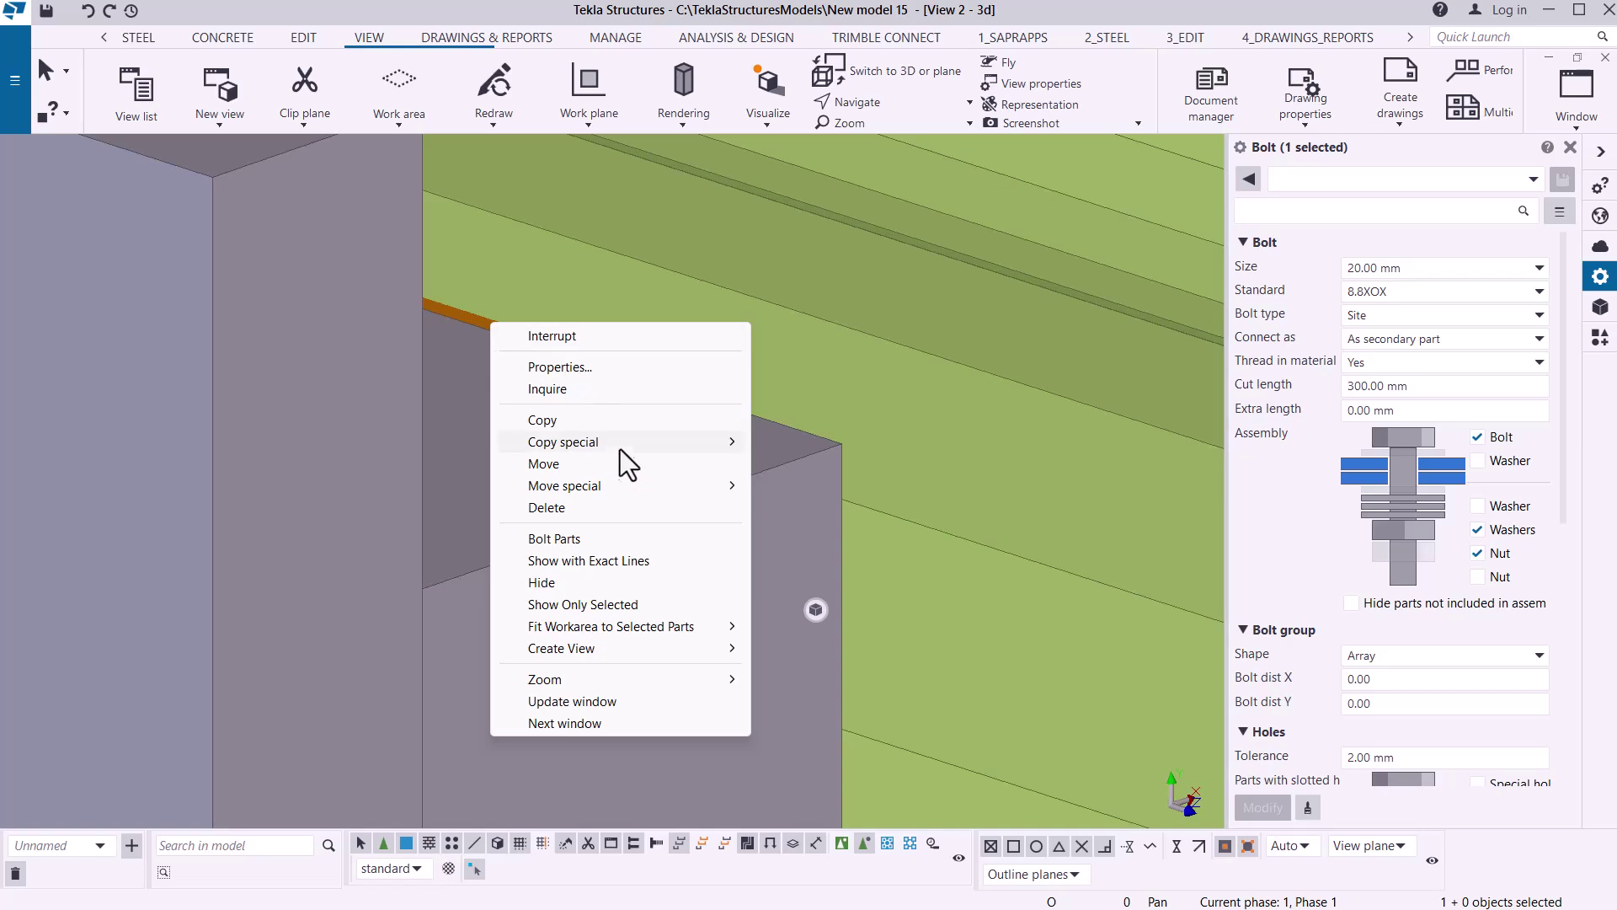
pyautogui.click(583, 539)
pyautogui.scroll(5, 497, 426)
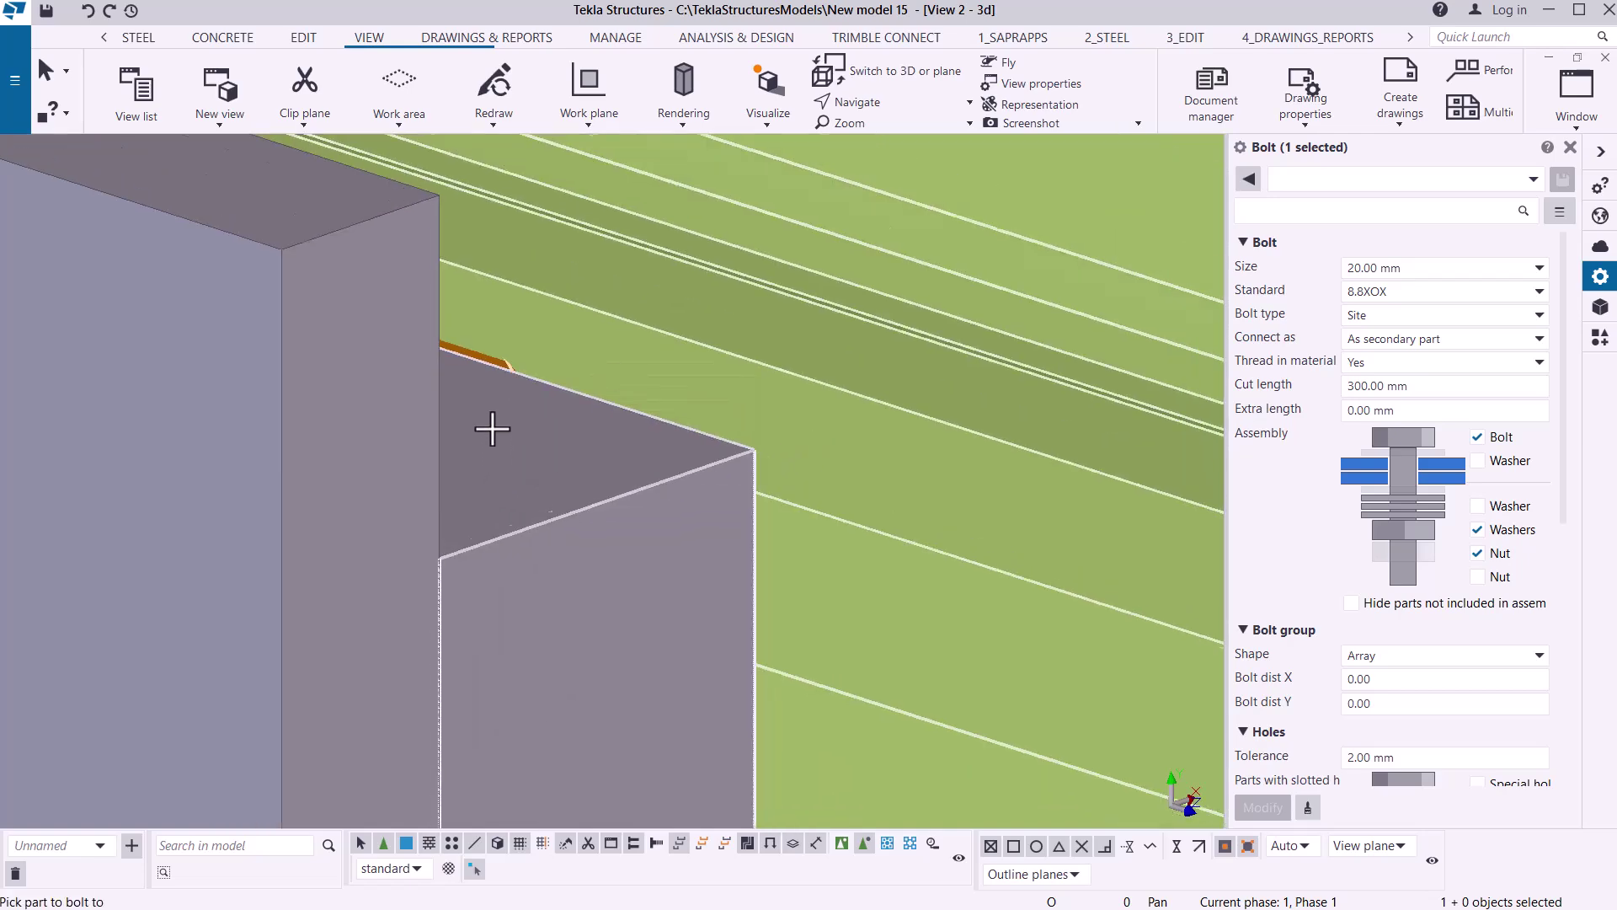
pyautogui.scroll(-3, 517, 401)
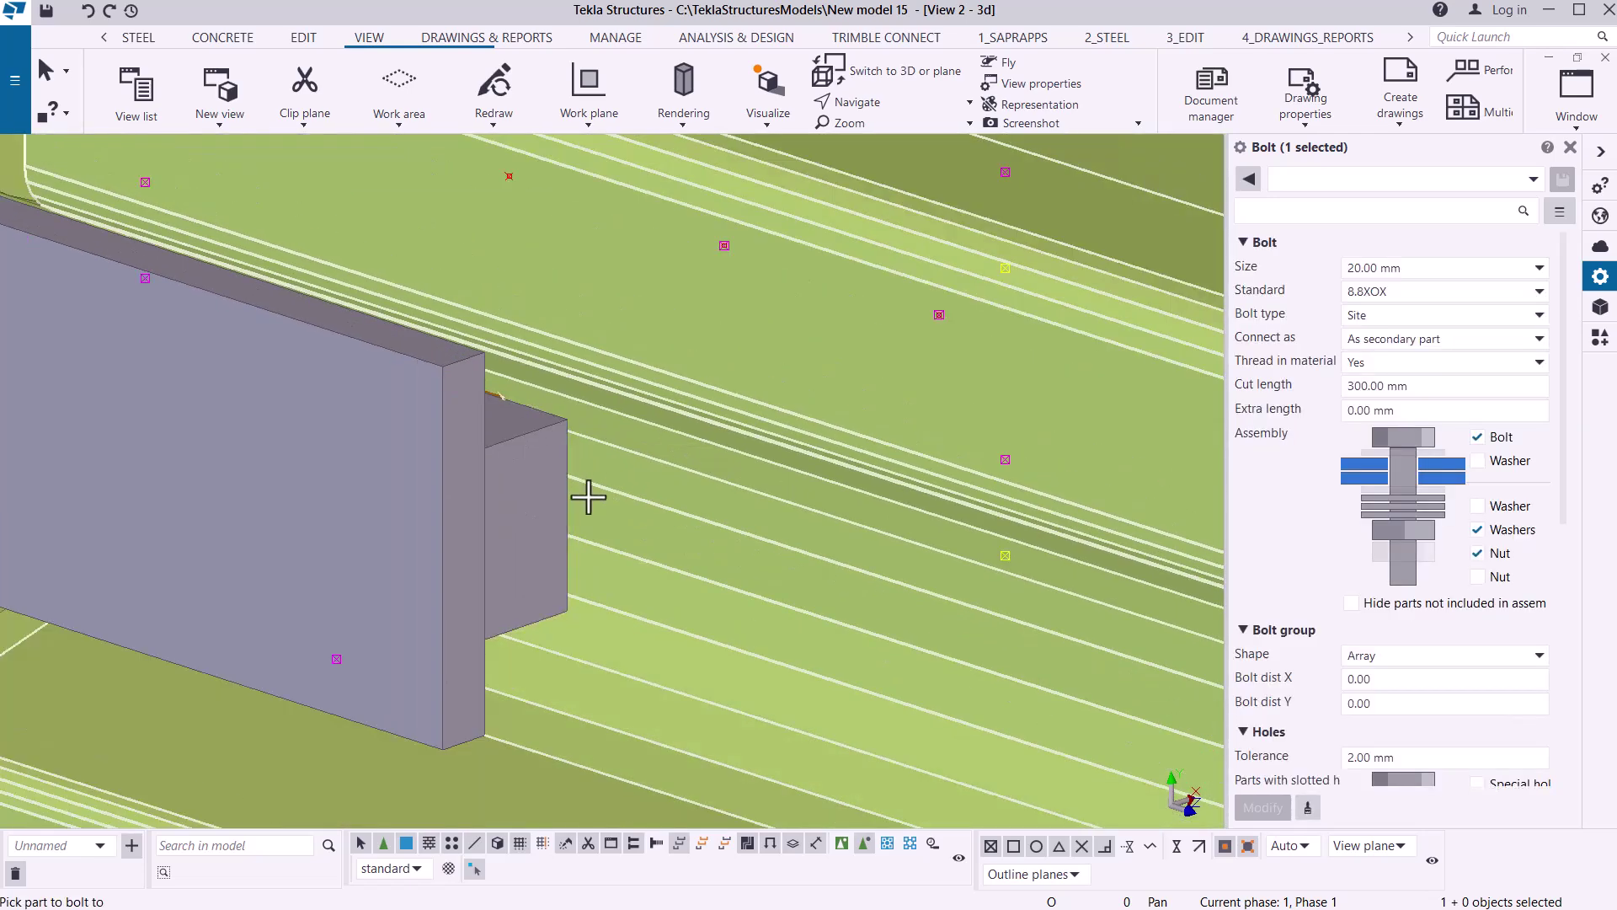
pyautogui.click(533, 489)
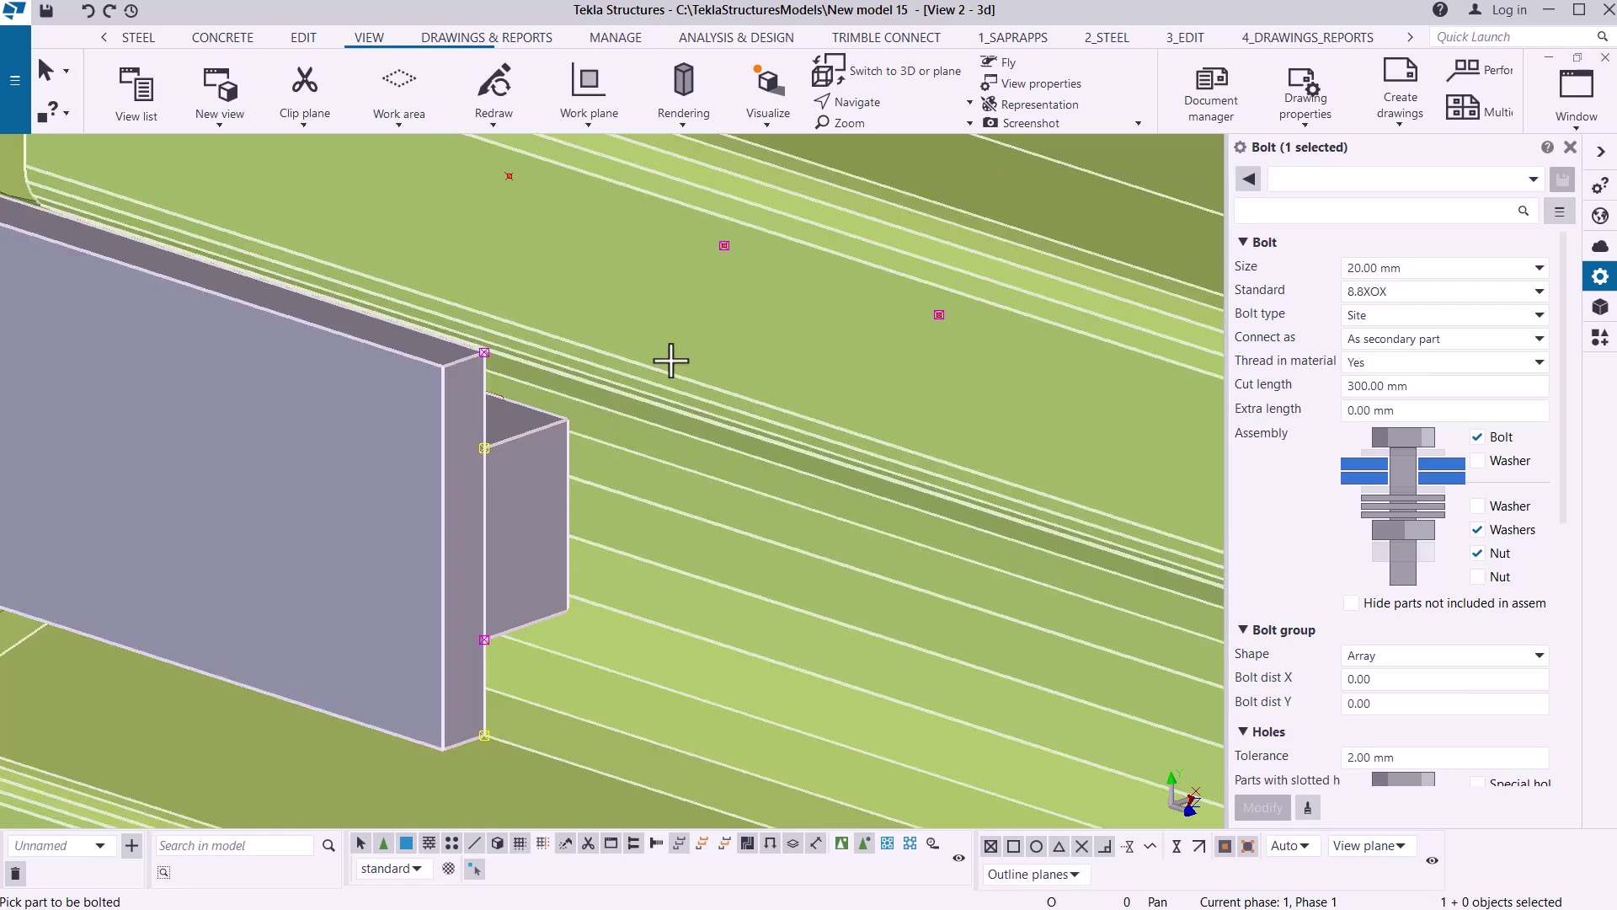
pyautogui.scroll(-5, 614, 484)
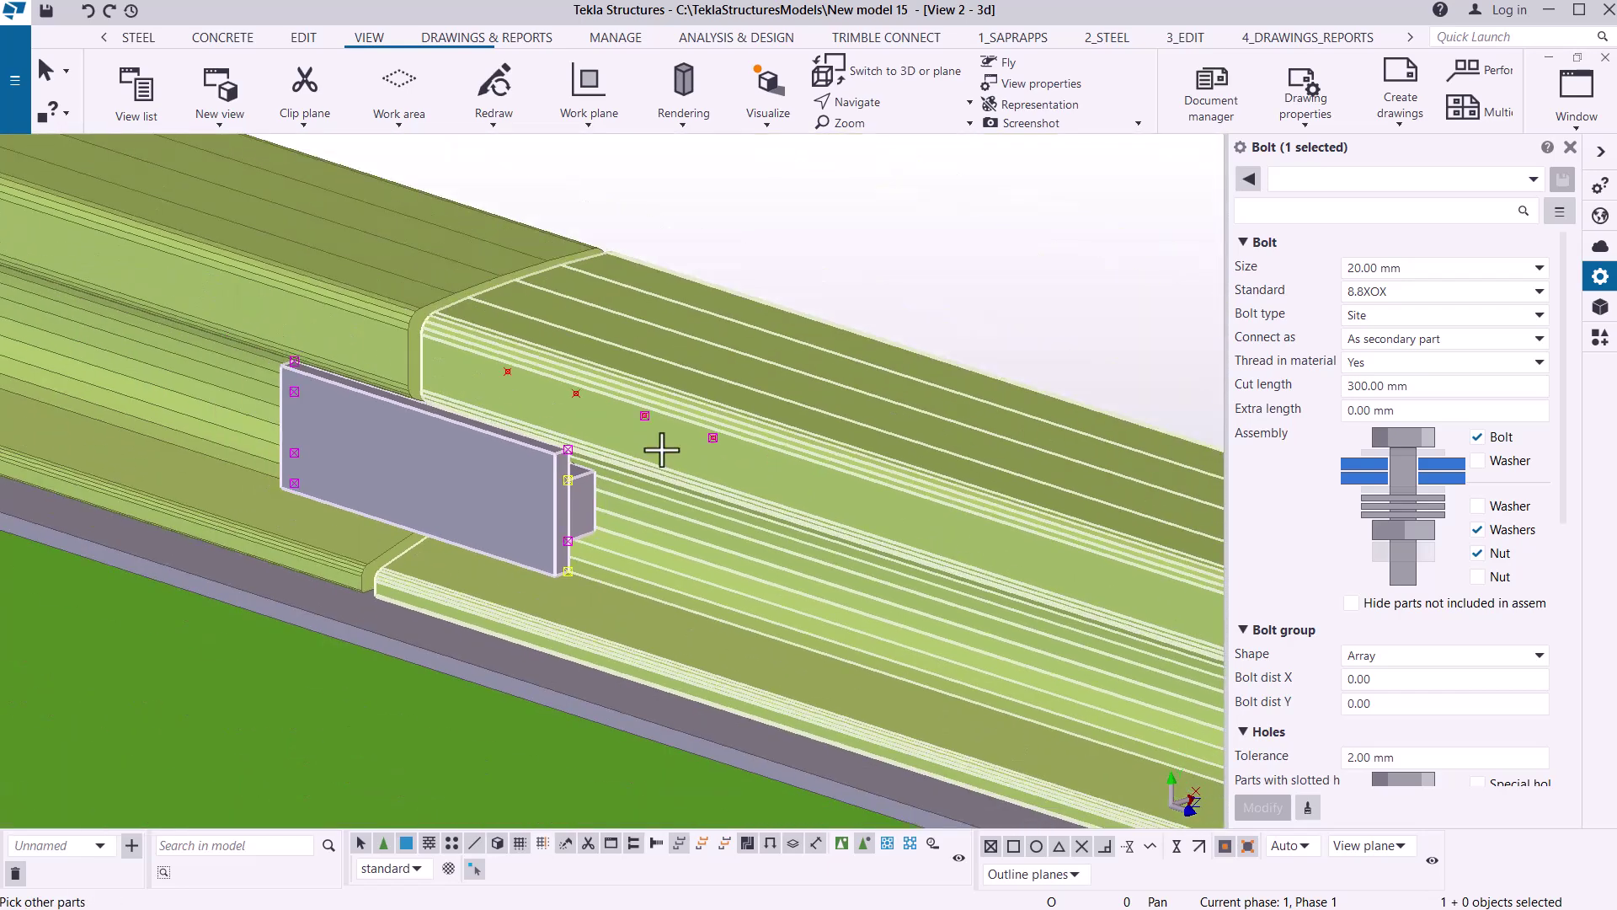
# - Orbit the 3D model back to the bolt-head side of the joint and end the rotation
pyautogui.click(894, 108)
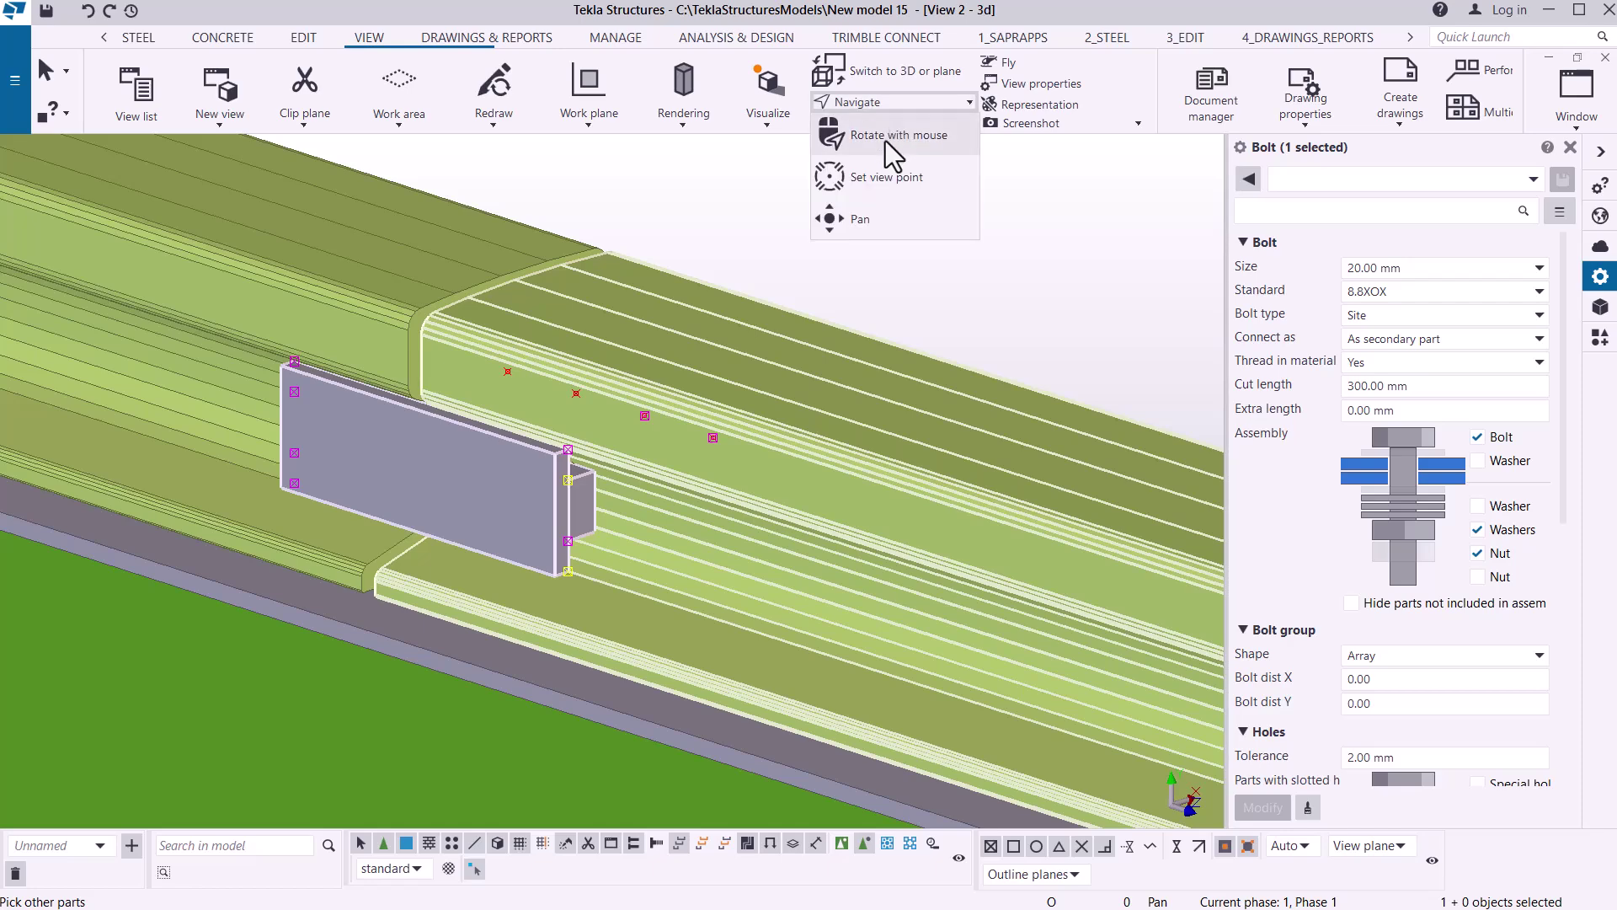
pyautogui.click(892, 145)
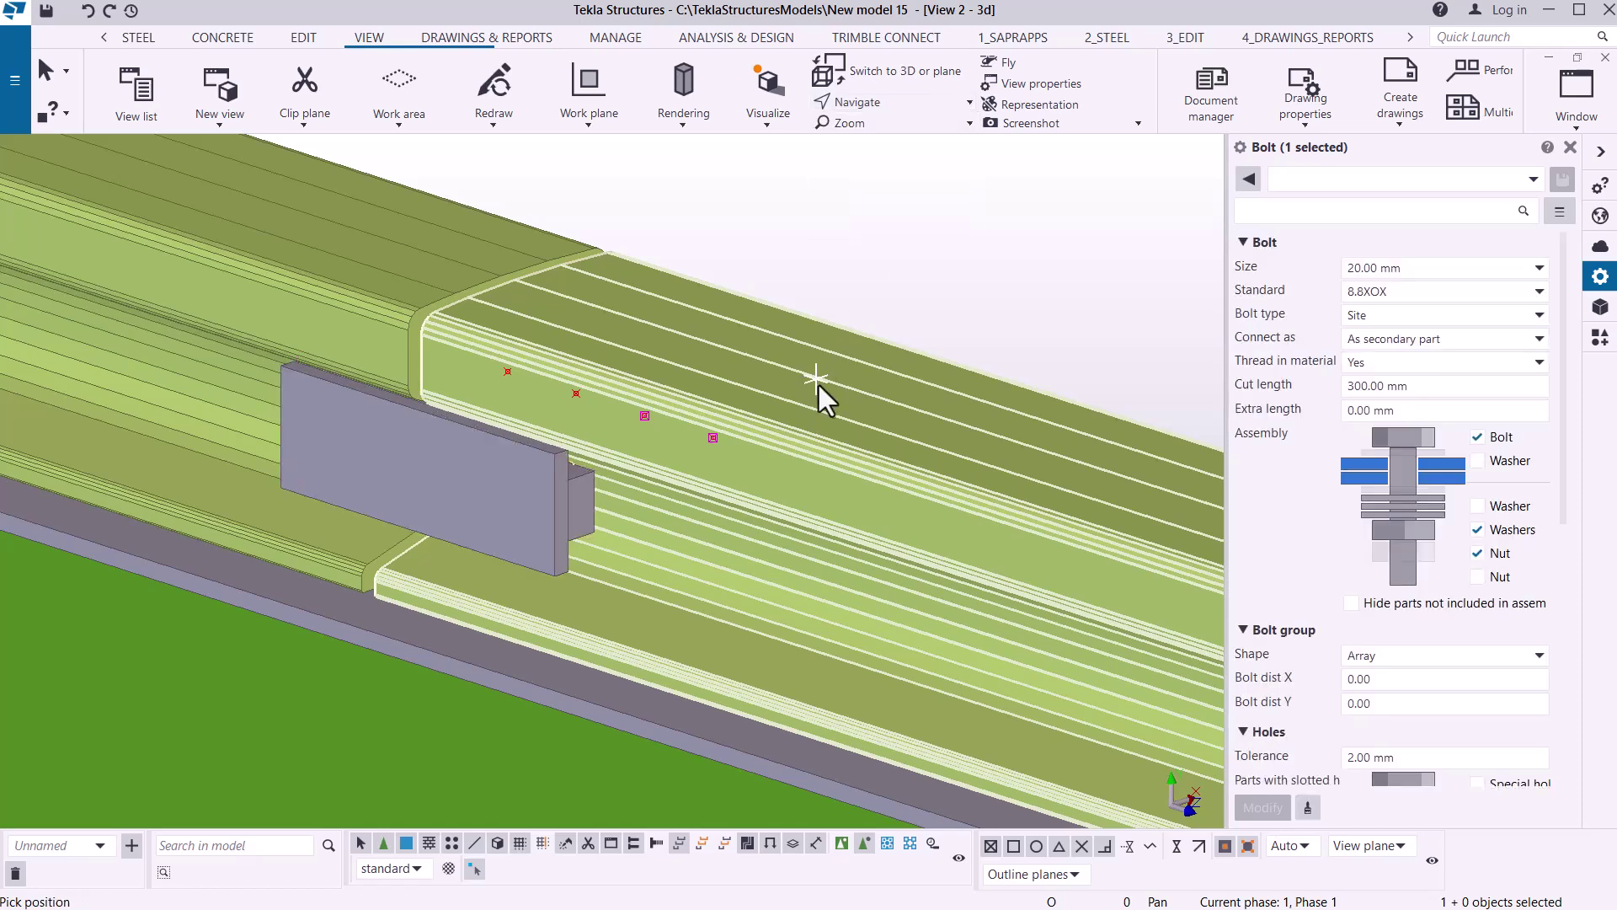
pyautogui.click(817, 379)
pyautogui.moveTo(726, 415); pyautogui.dragTo(412, 452)
pyautogui.scroll(-2, 413, 452)
pyautogui.scroll(-2, 632, 408)
pyautogui.scroll(3, 848, 358)
pyautogui.rightClick(297, 250)
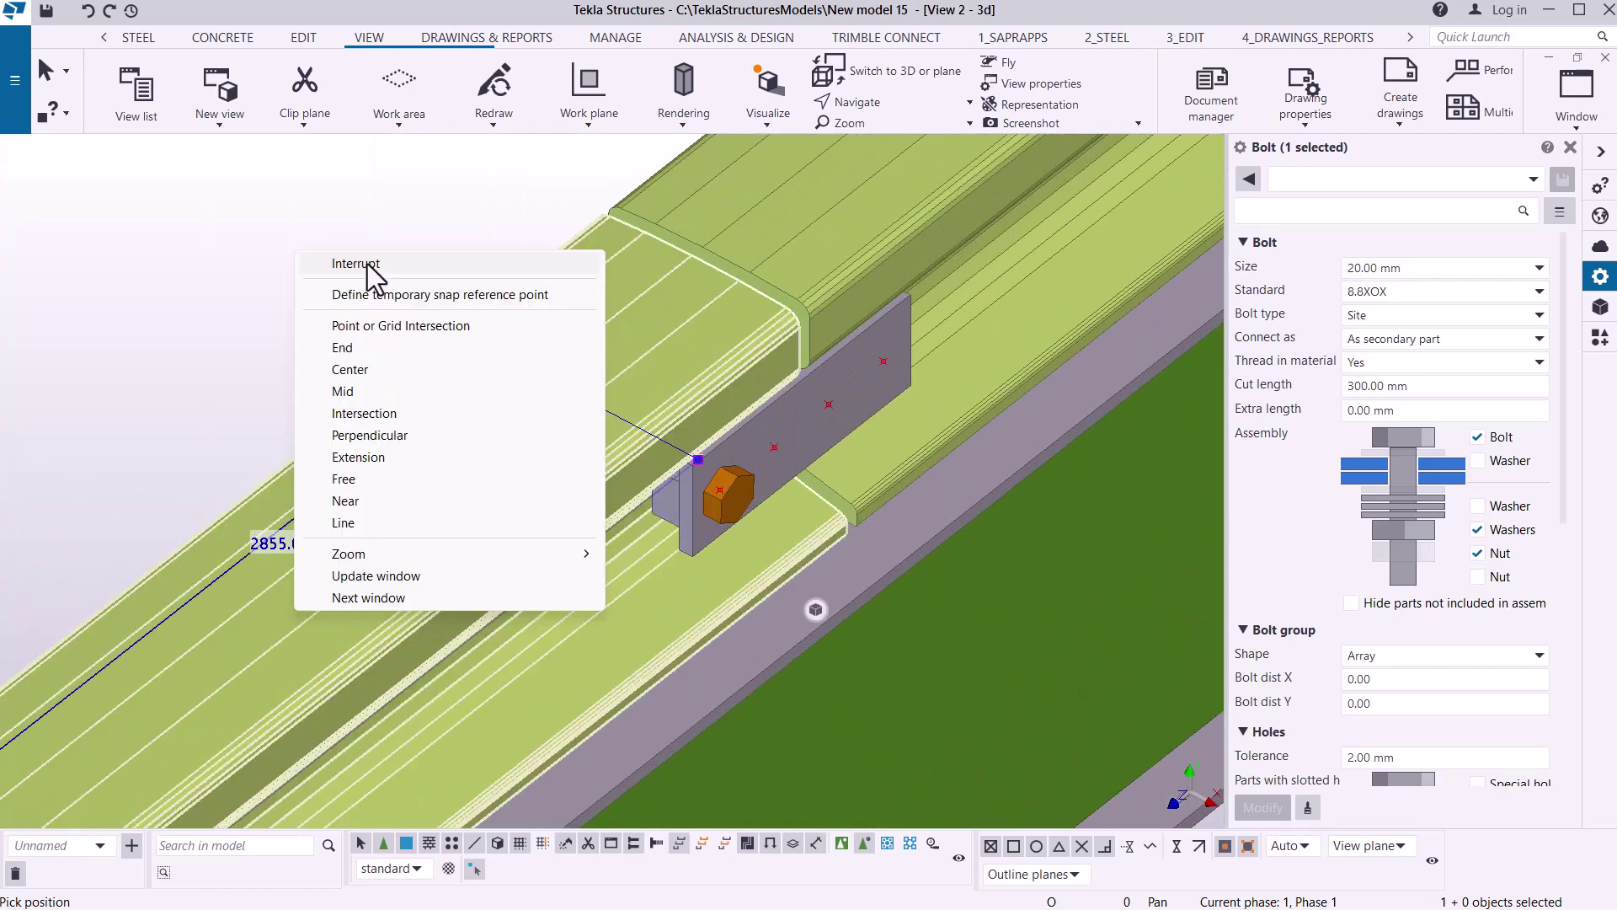
pyautogui.click(368, 265)
pyautogui.rightClick(496, 178)
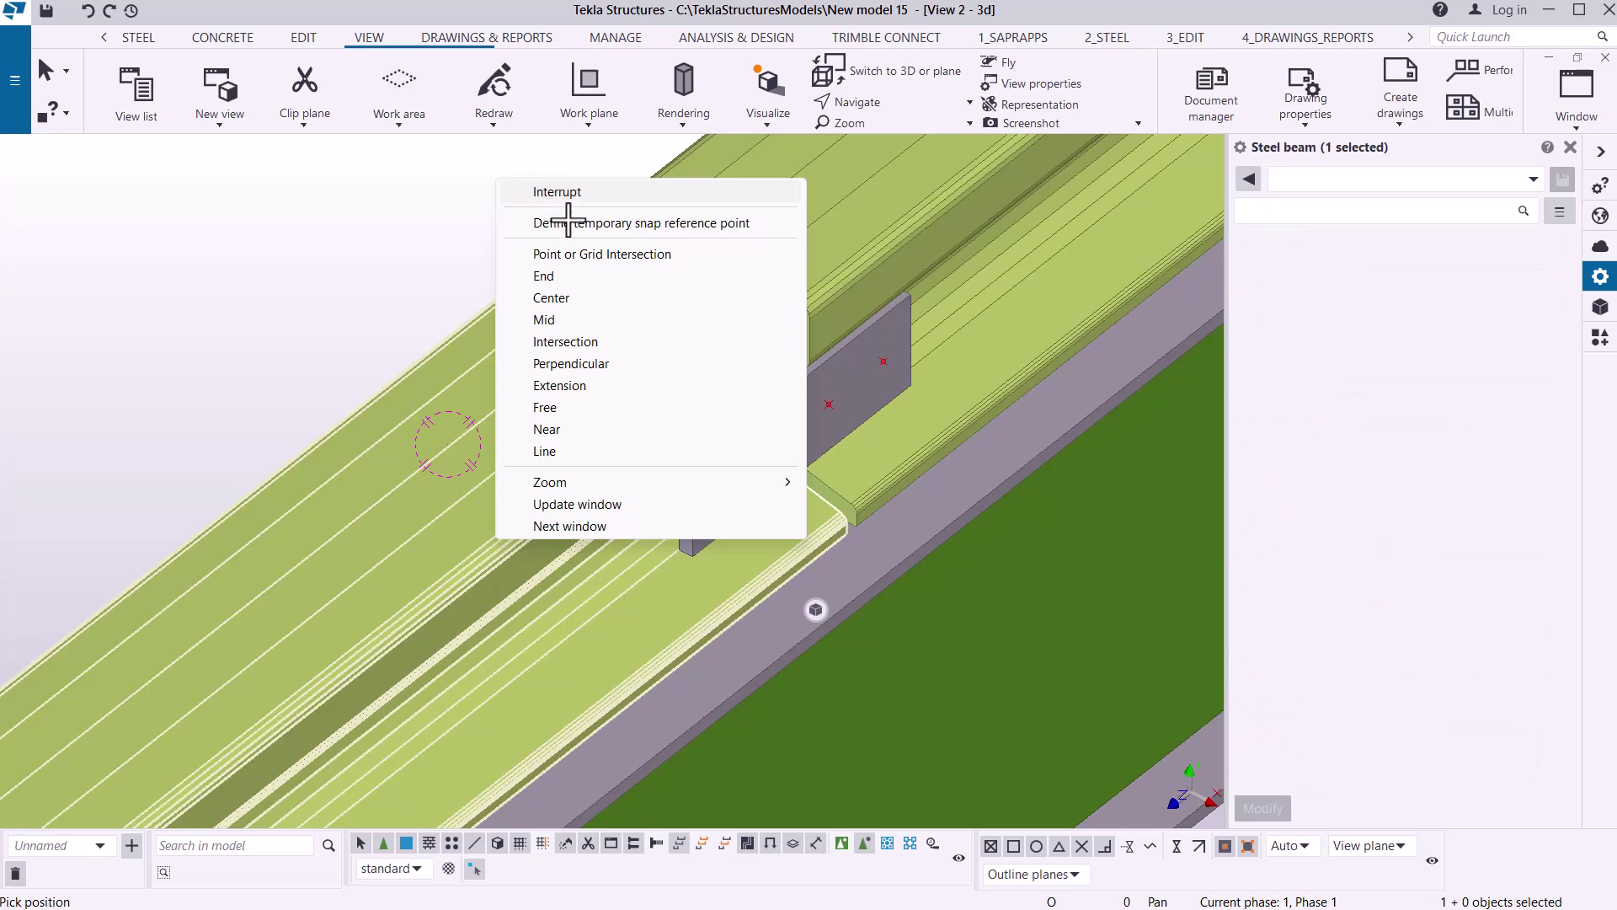
pyautogui.click(630, 193)
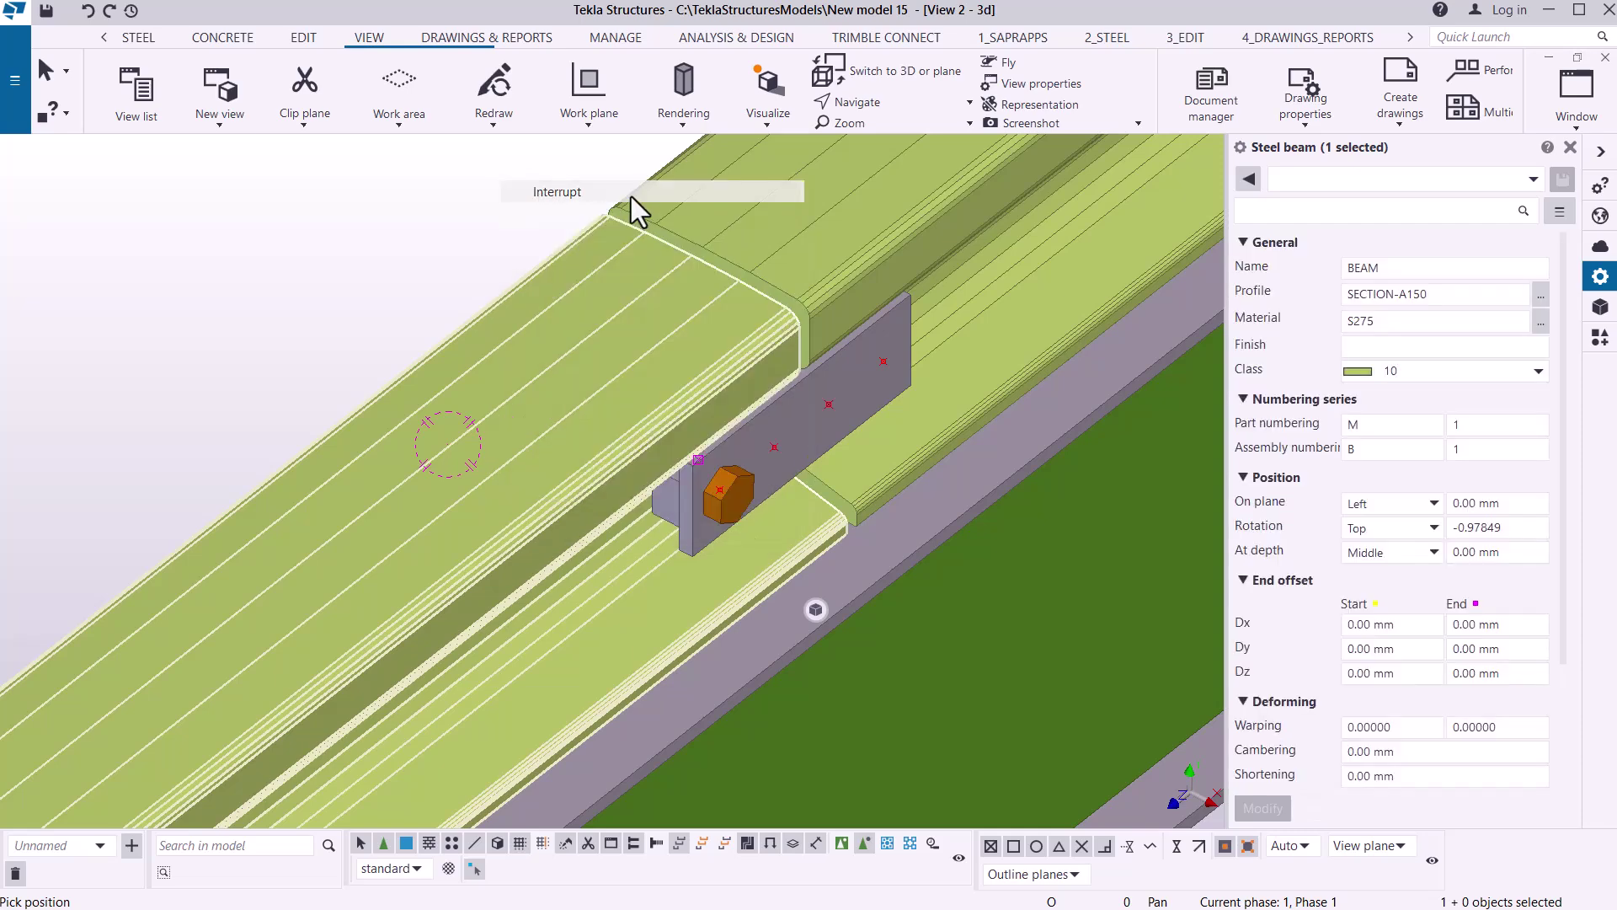
# - Display the parts as shaded wireframe to inspect the bolt's full length through the plates and purlins
pyautogui.click(806, 381)
pyautogui.scroll(2, 760, 464)
pyautogui.click(700, 147)
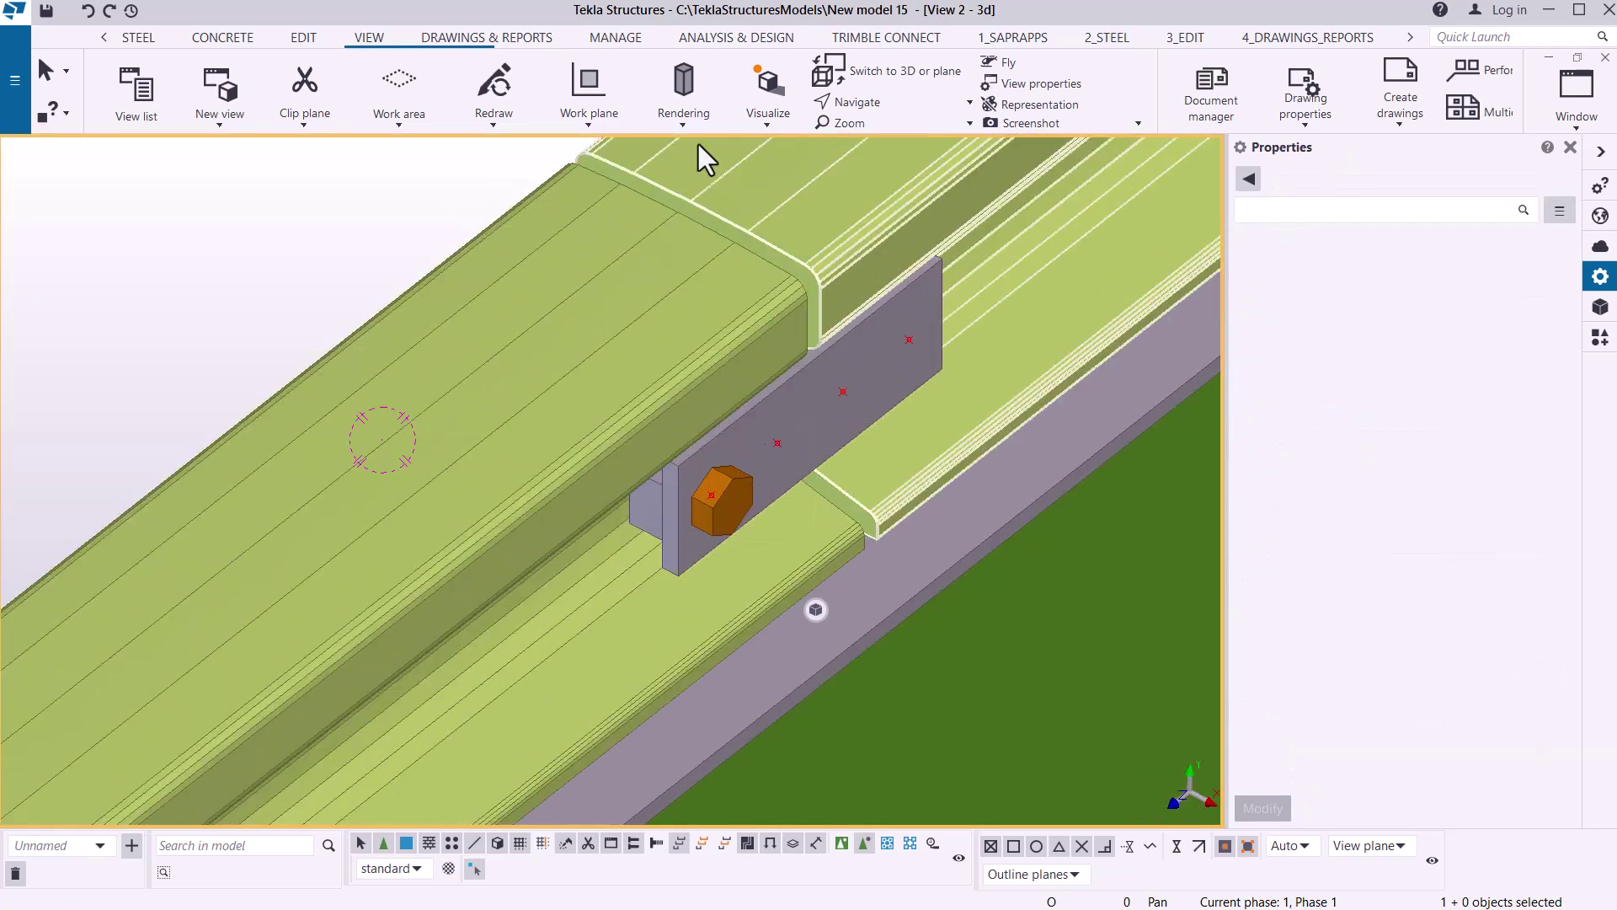
pyautogui.click(681, 127)
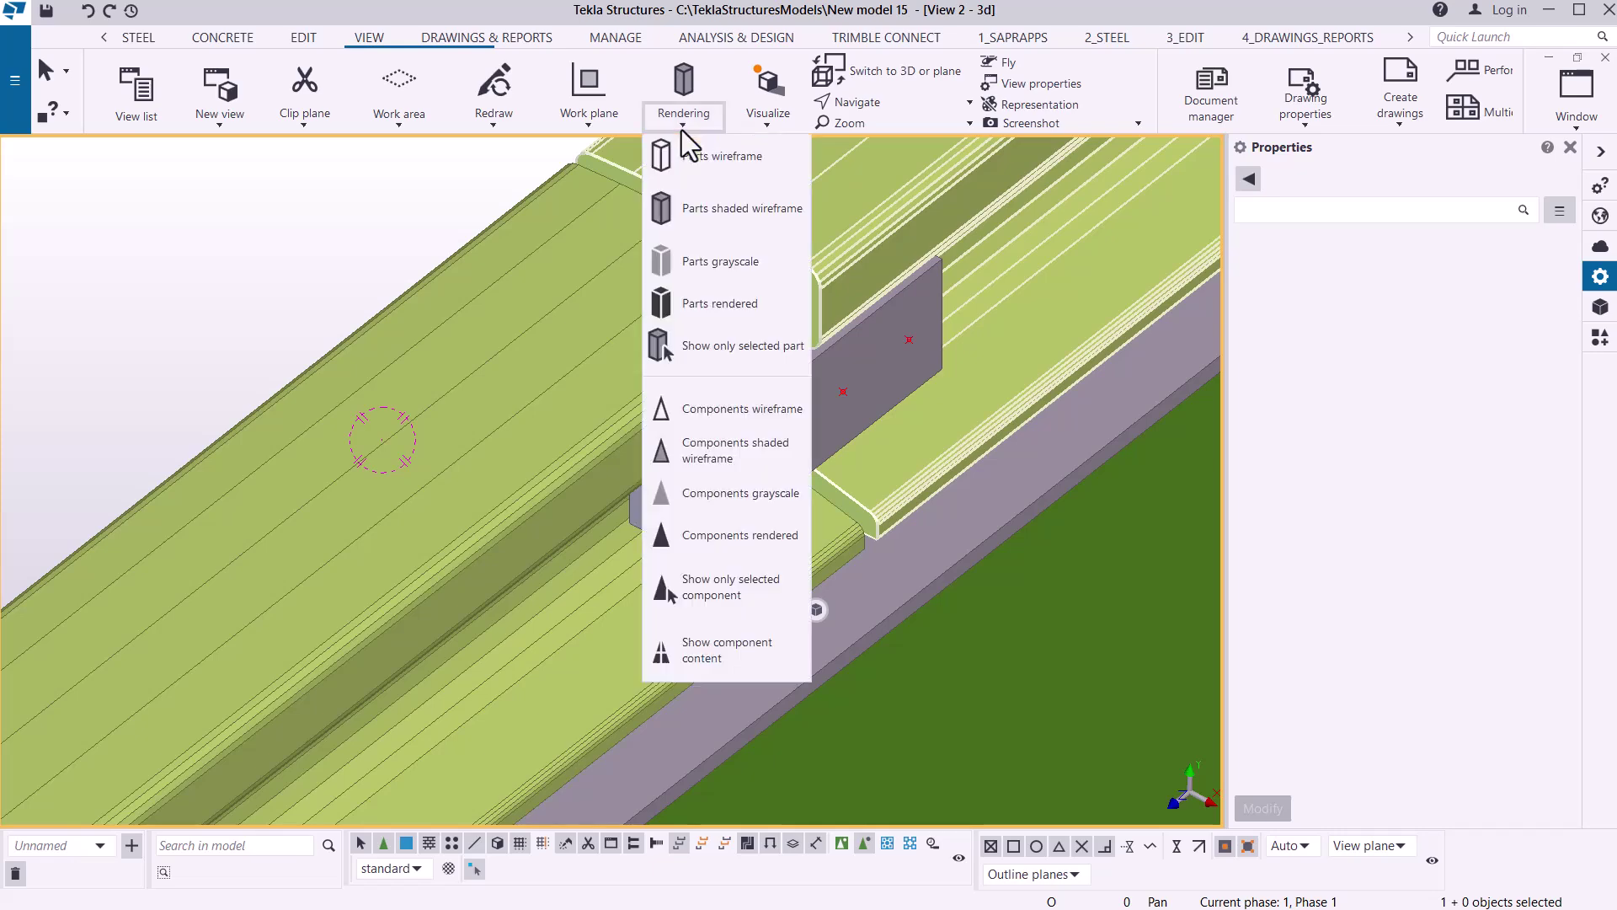
pyautogui.click(727, 210)
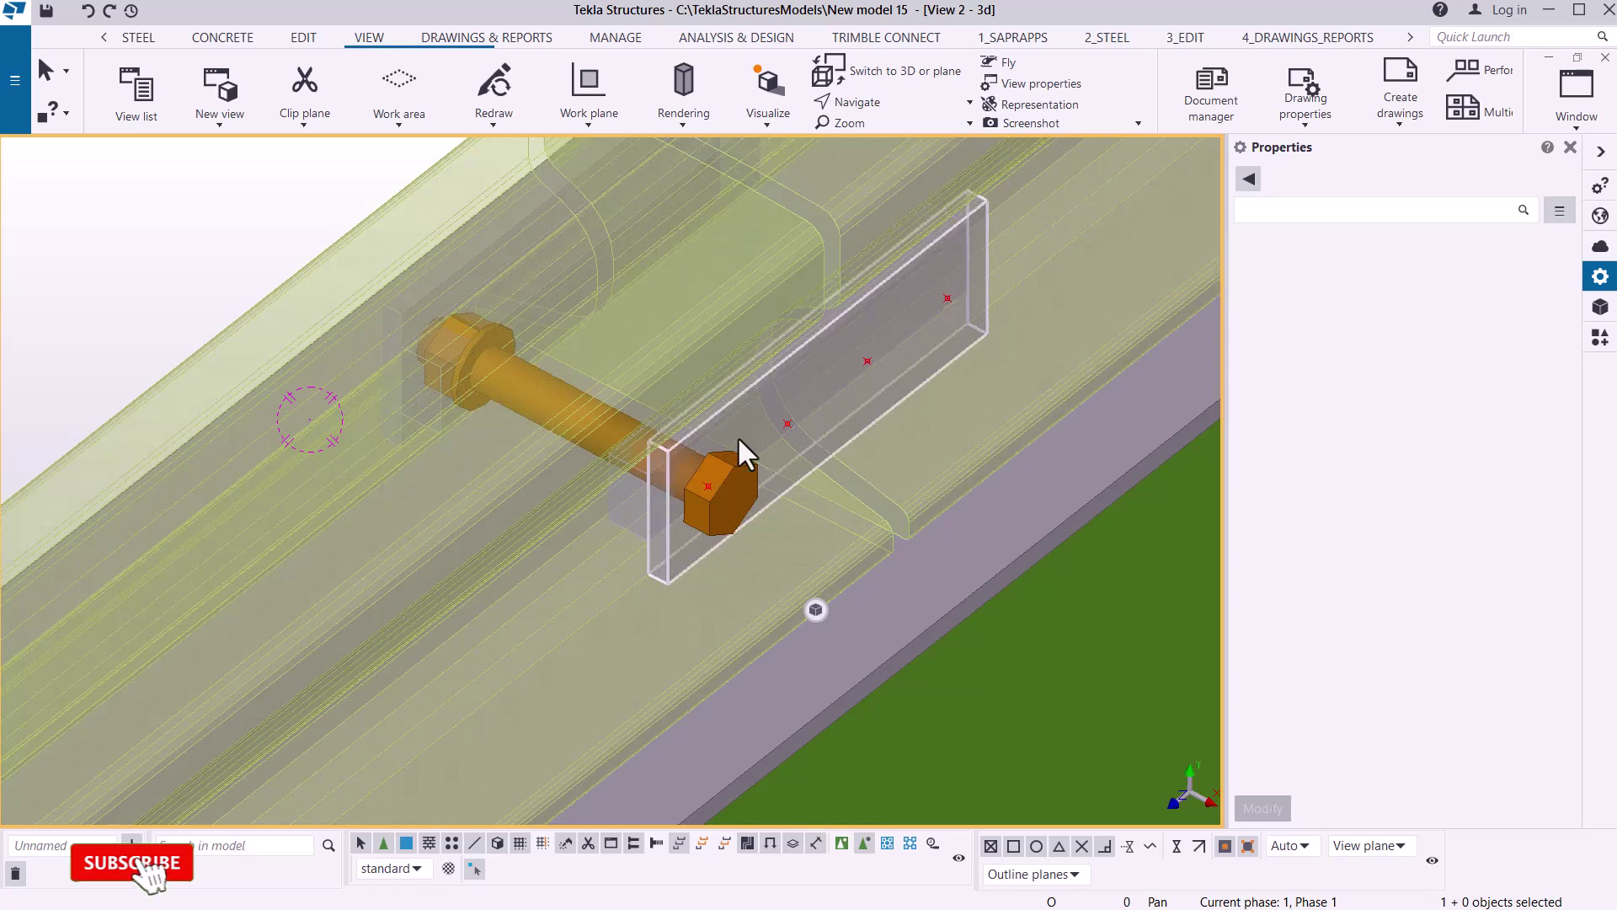
# - Redefine the bolt's connected parts with Bolt Parts, bolting the near inner plate and the far-side plates to the near outer plate
pyautogui.click(734, 490)
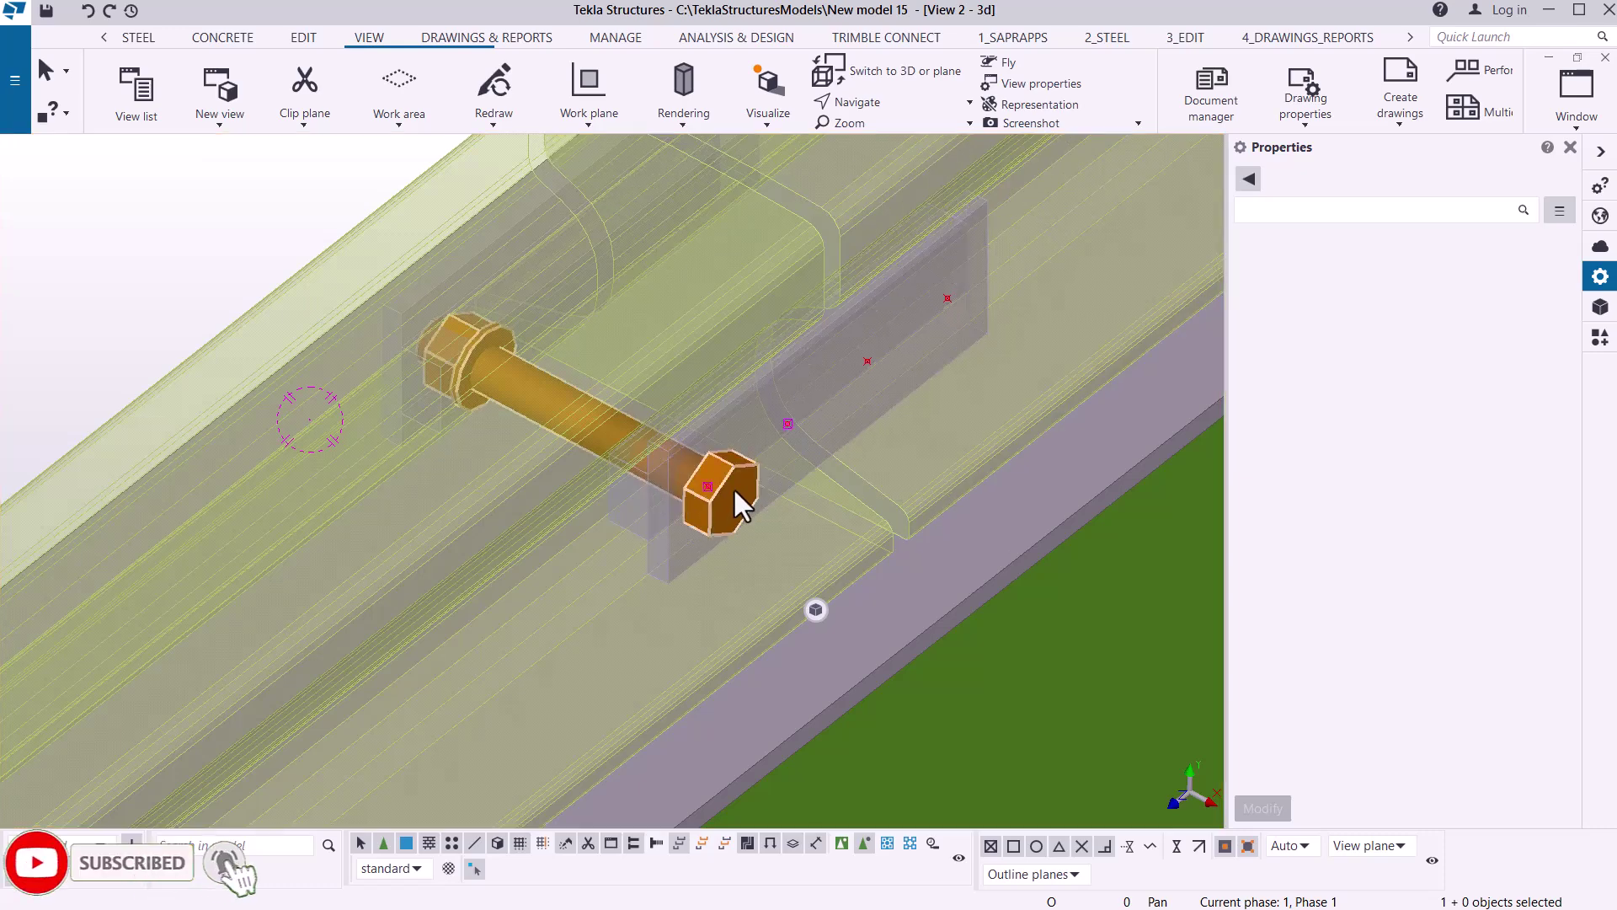
pyautogui.rightClick(735, 491)
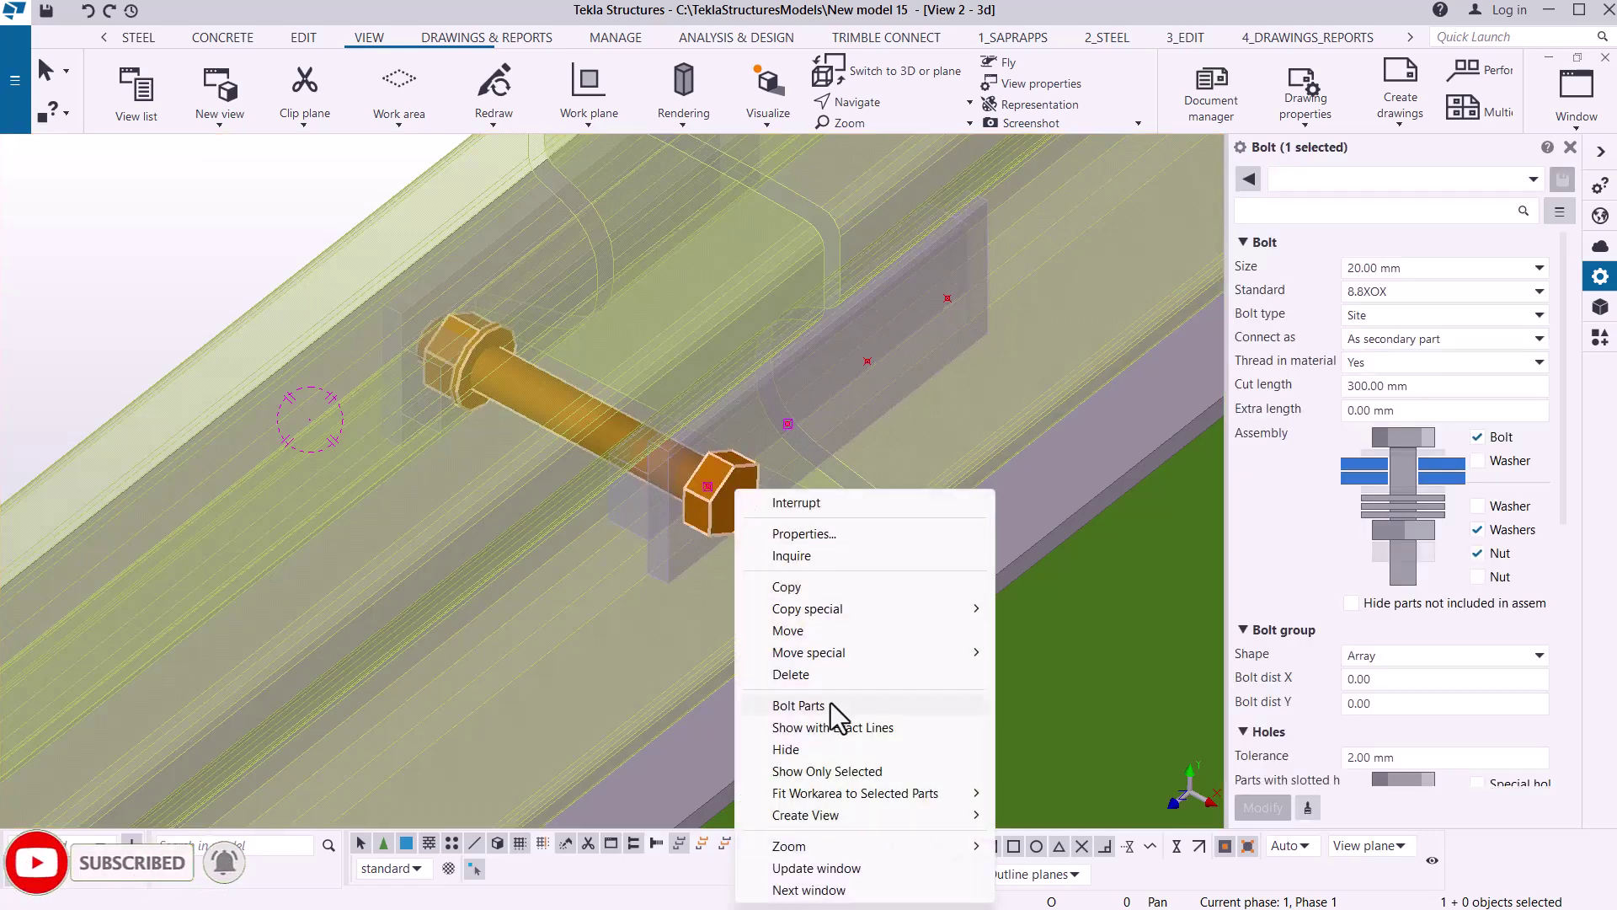
pyautogui.click(798, 705)
pyautogui.scroll(2, 673, 518)
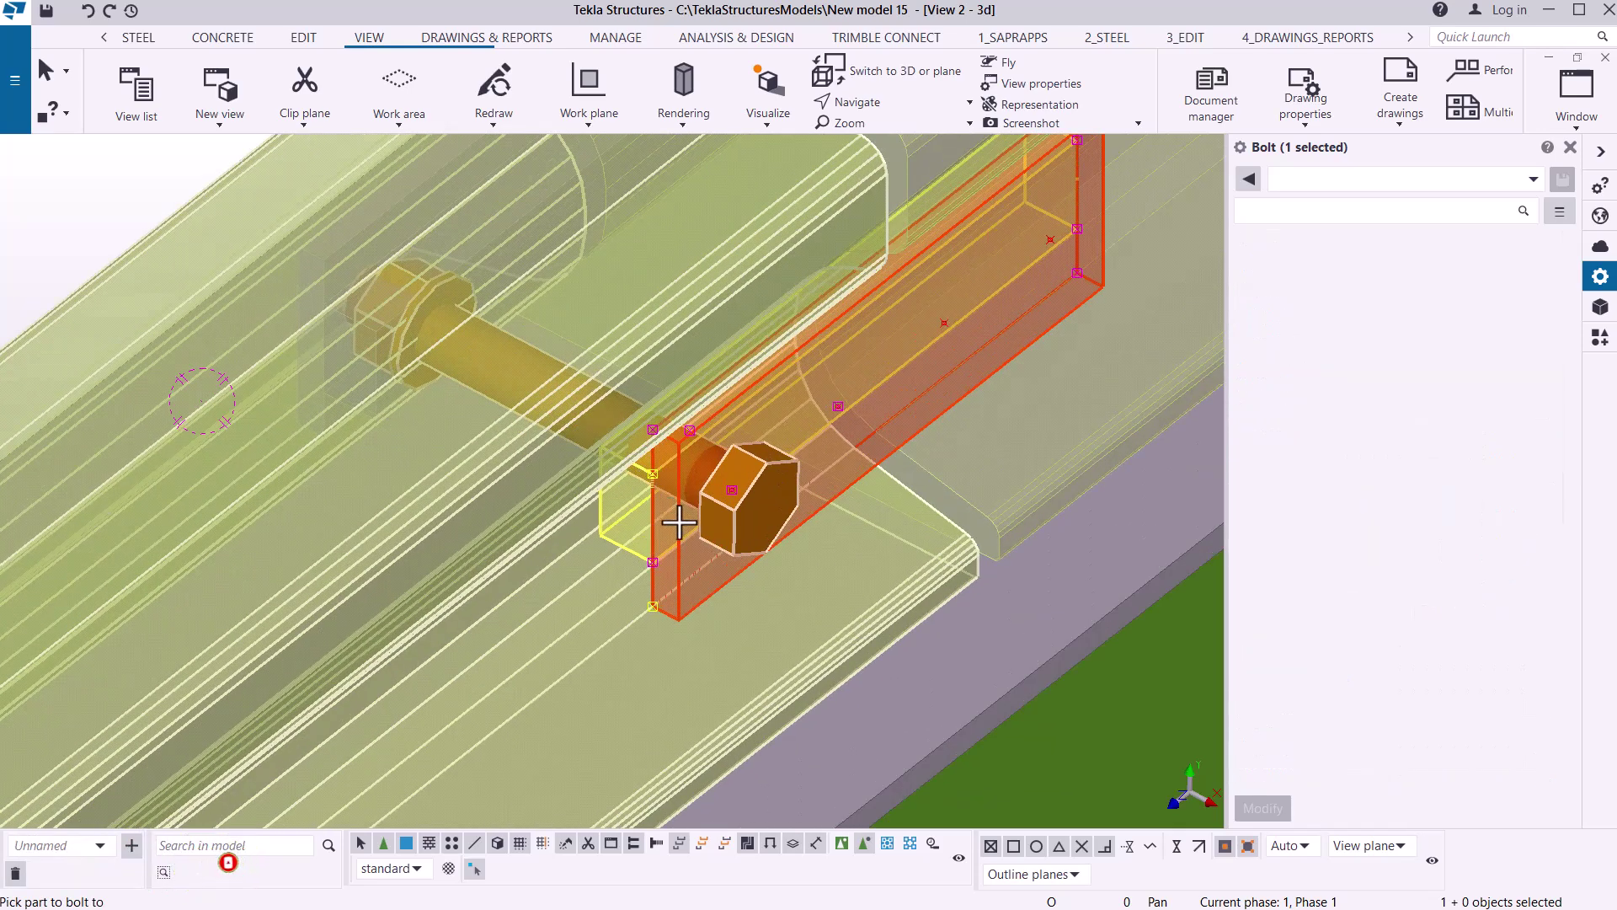
pyautogui.click(680, 523)
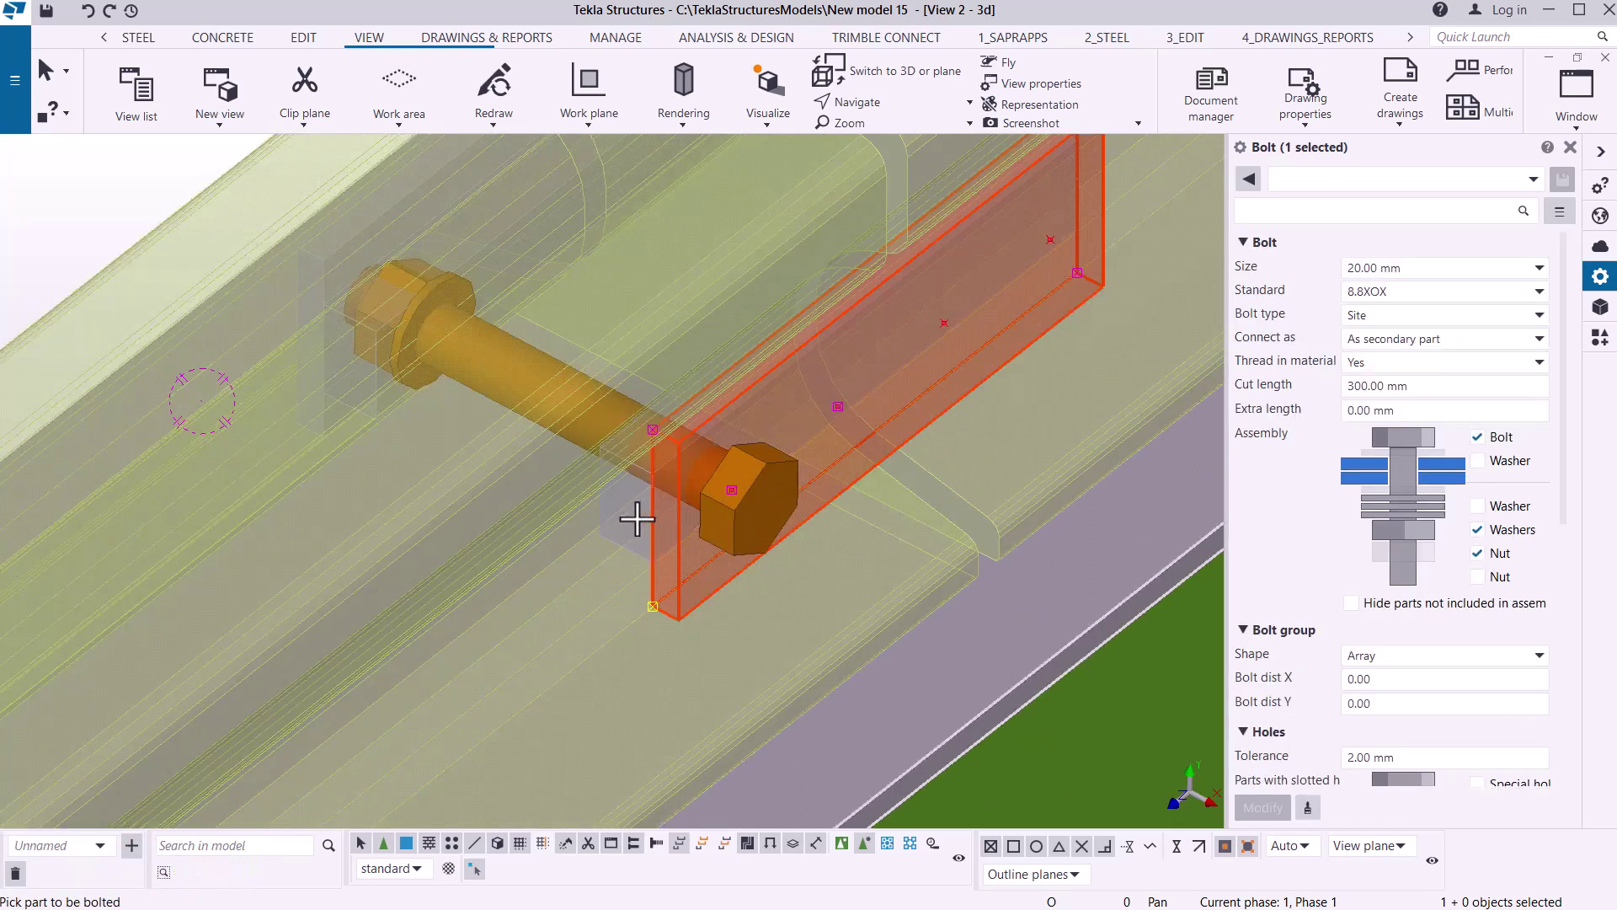
pyautogui.click(623, 510)
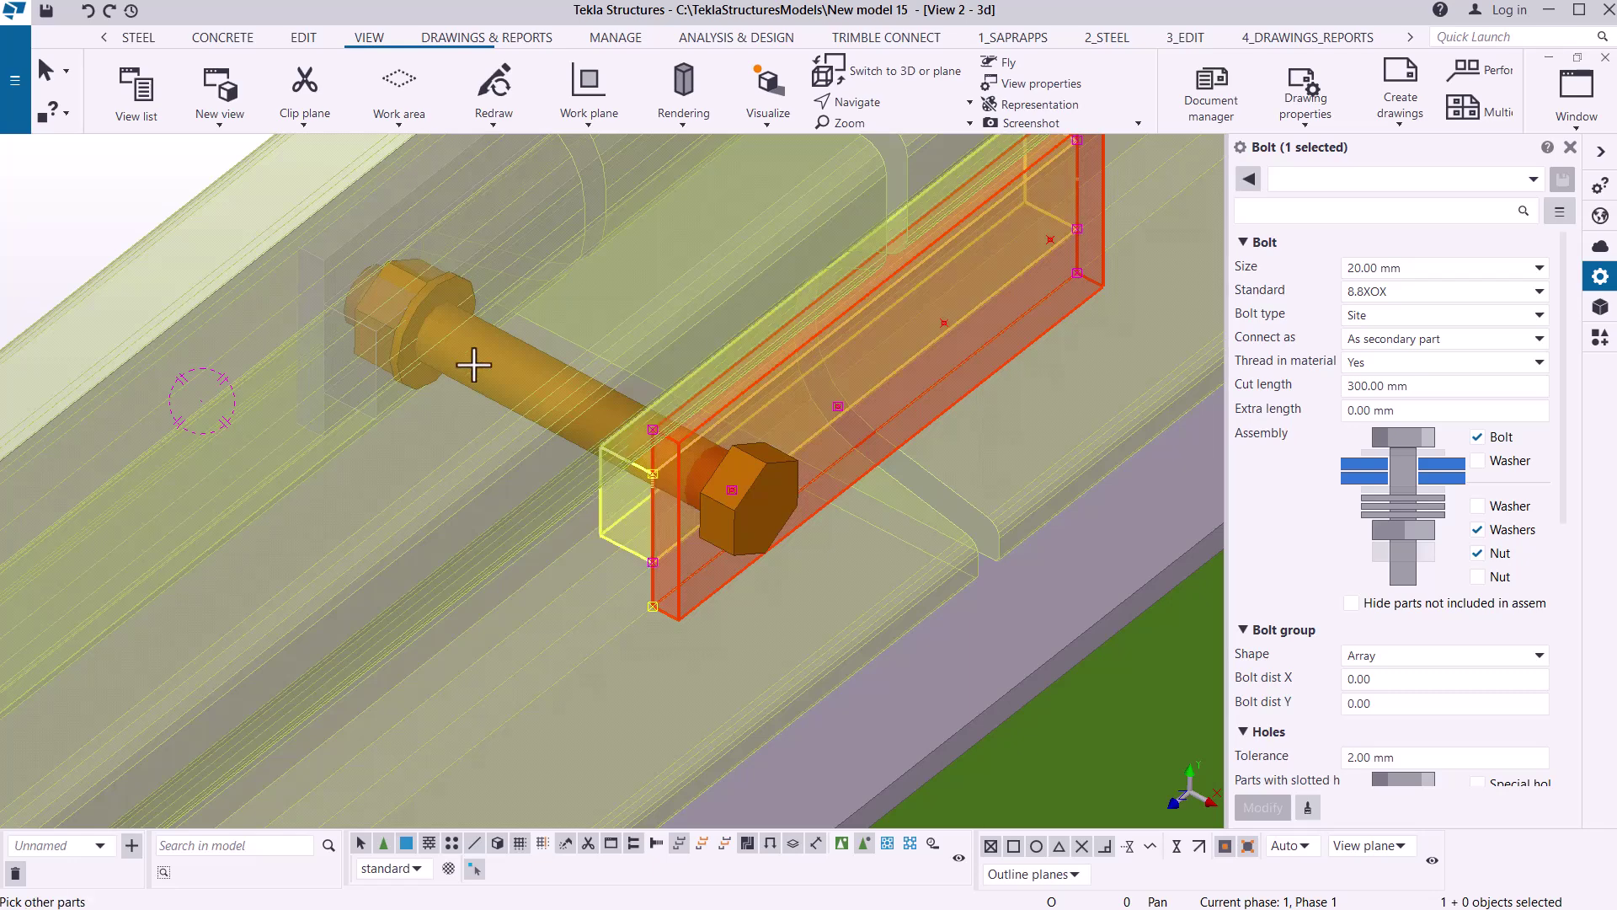
pyautogui.click(371, 337)
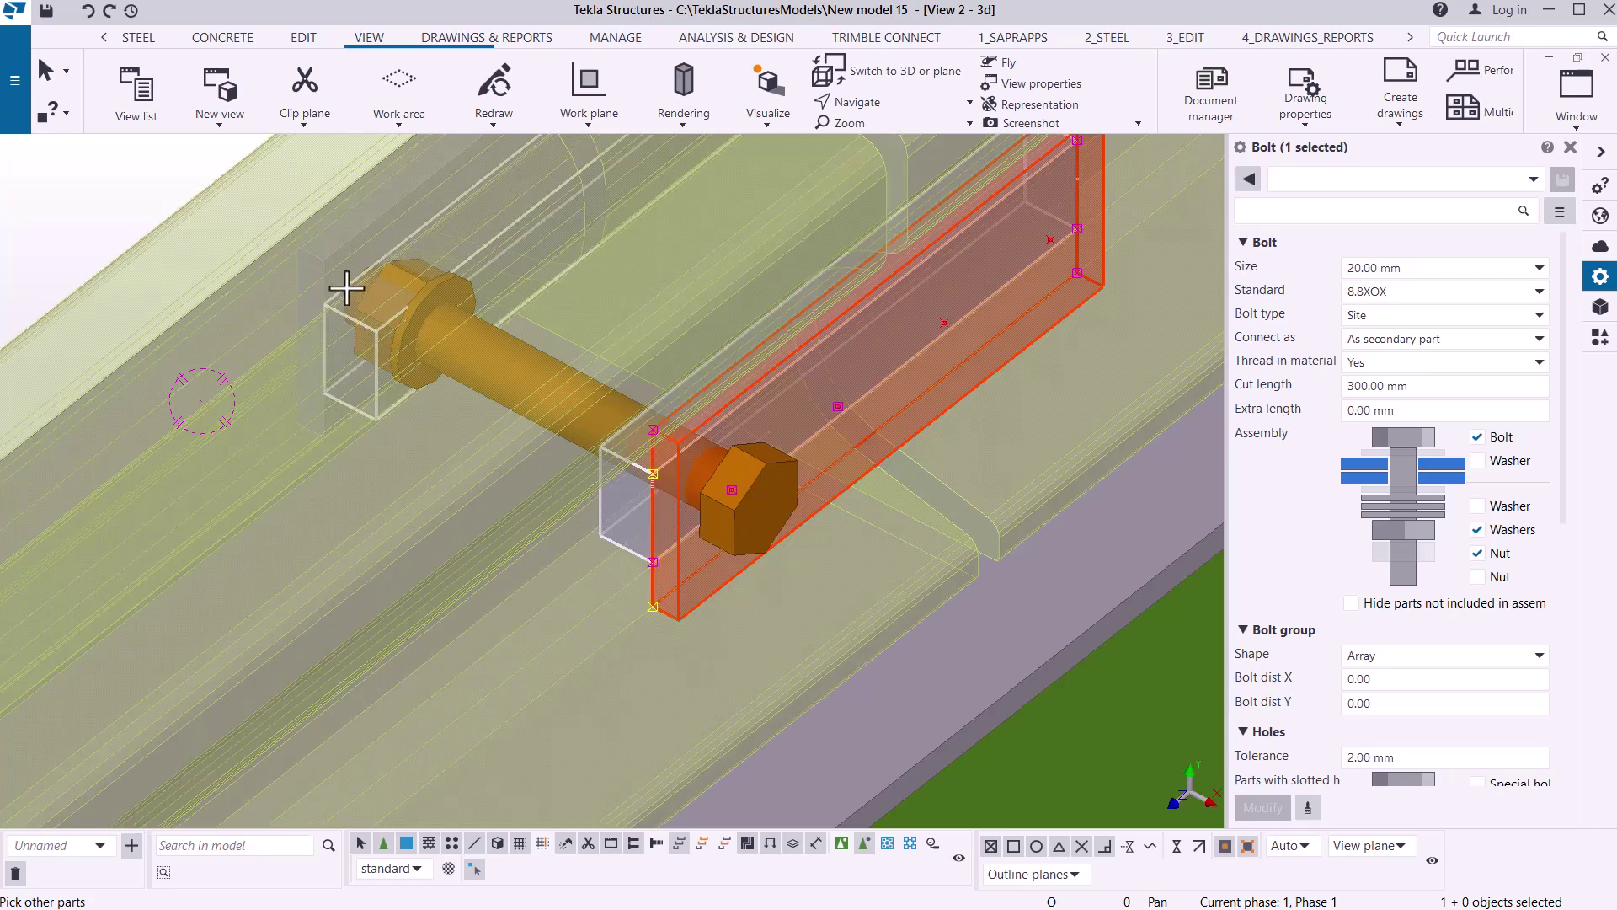
pyautogui.click(467, 481)
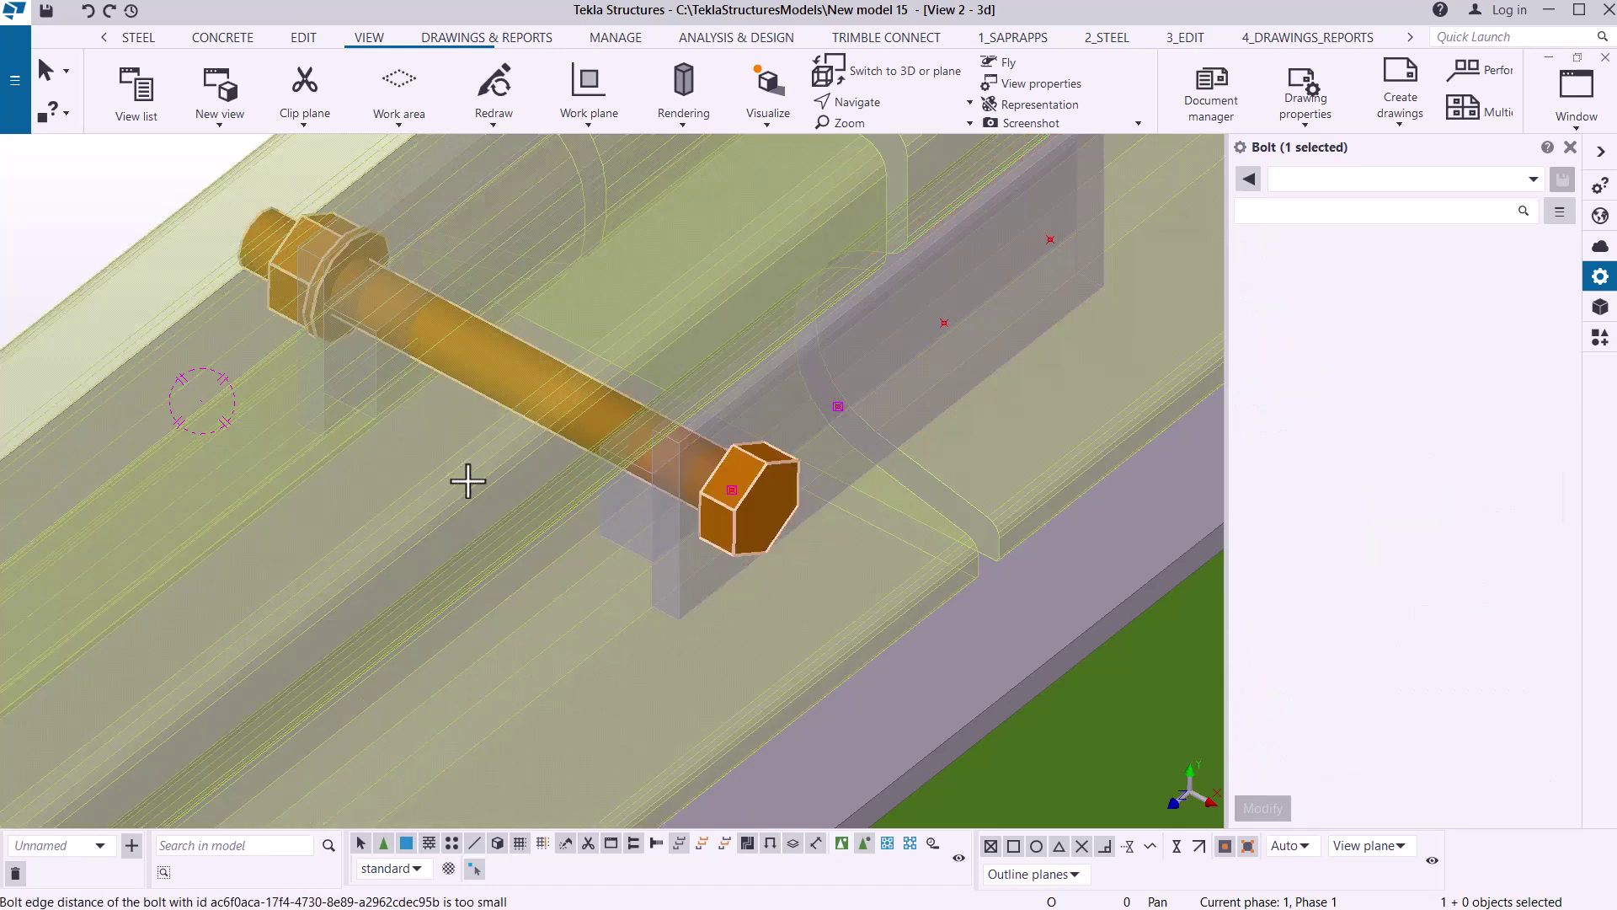
# - Orbit the 3D model to the nut side of the joint and end the rotation
pyautogui.click(882, 103)
pyautogui.click(879, 140)
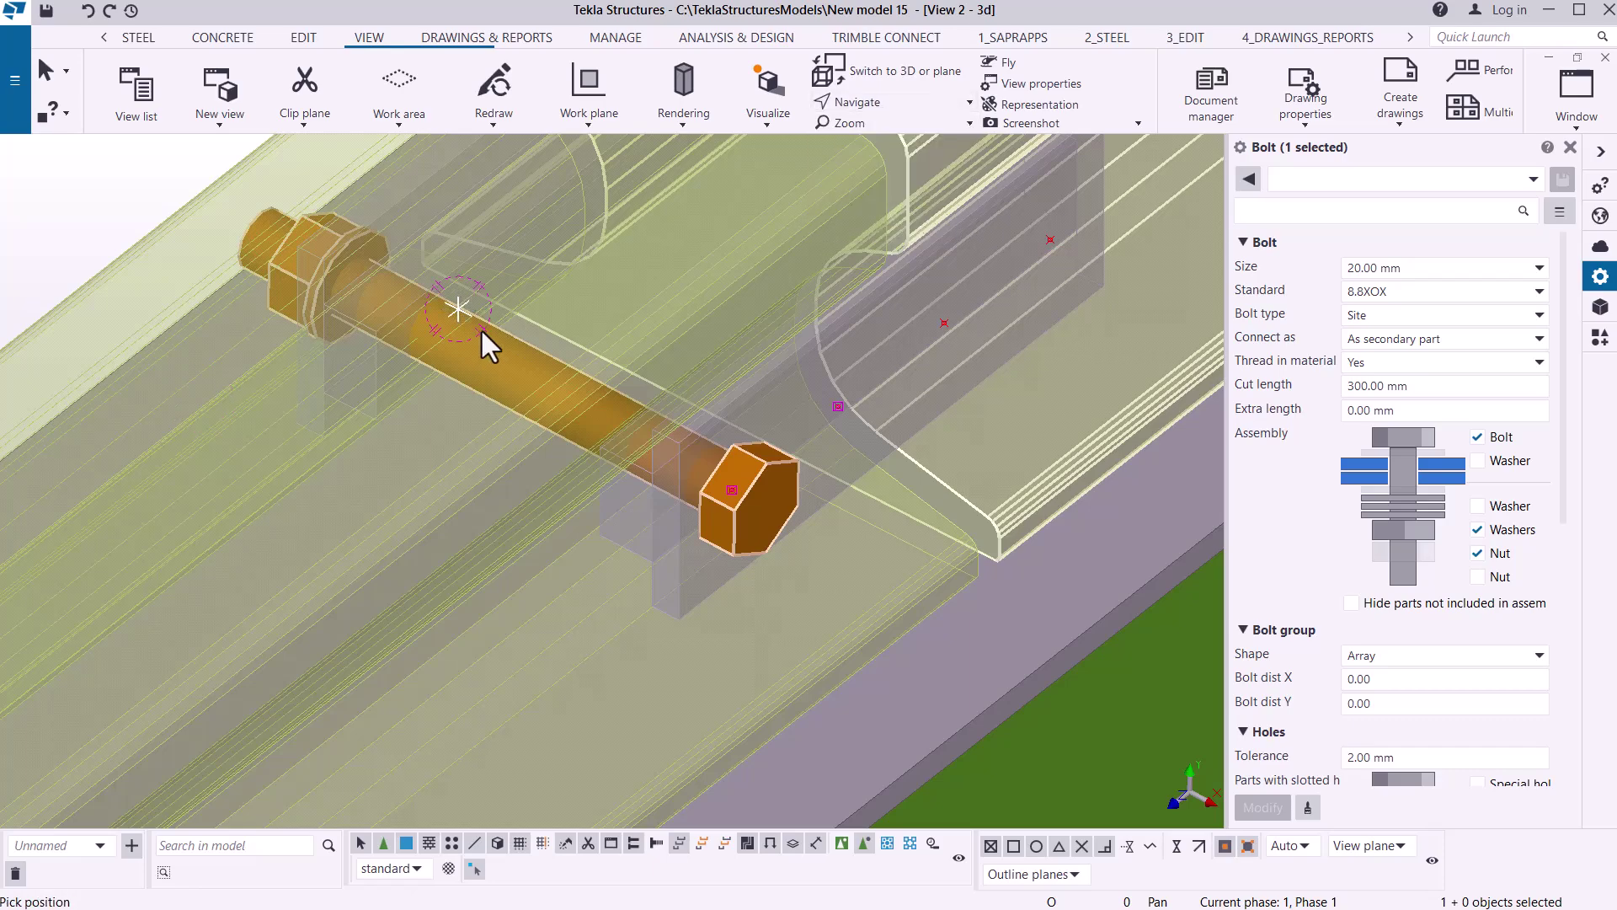
pyautogui.moveTo(559, 336); pyautogui.dragTo(770, 293)
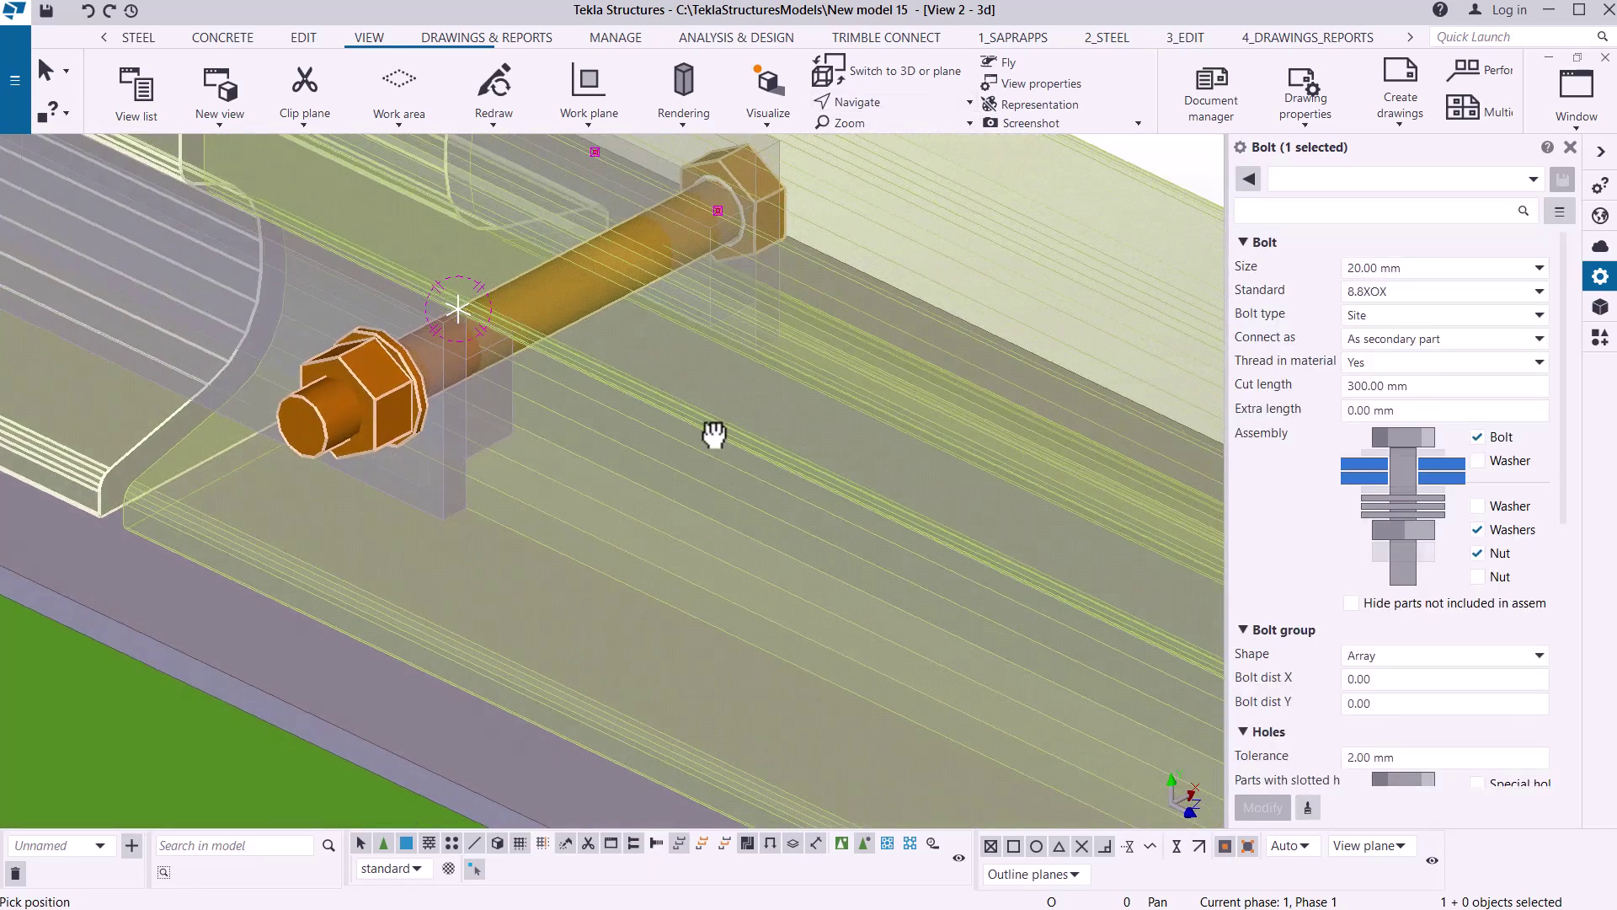
pyautogui.scroll(-3, 722, 428)
pyautogui.rightClick(1042, 239)
pyautogui.click(1058, 249)
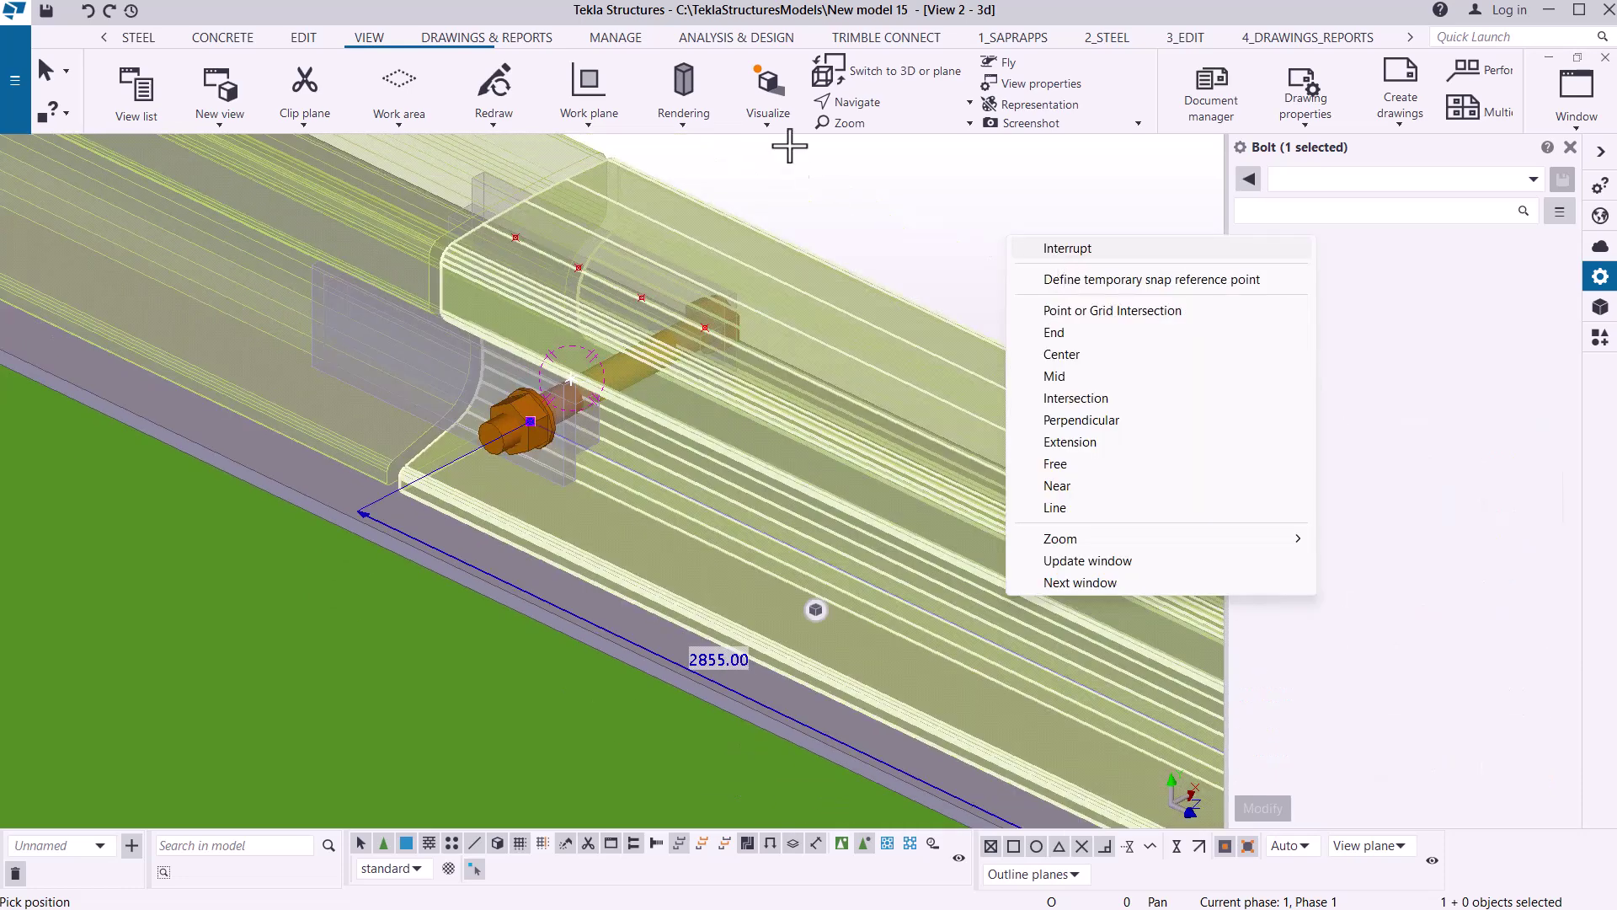
# - Display the parts as rendered and inspect the nut end at the outer plate
pyautogui.click(685, 127)
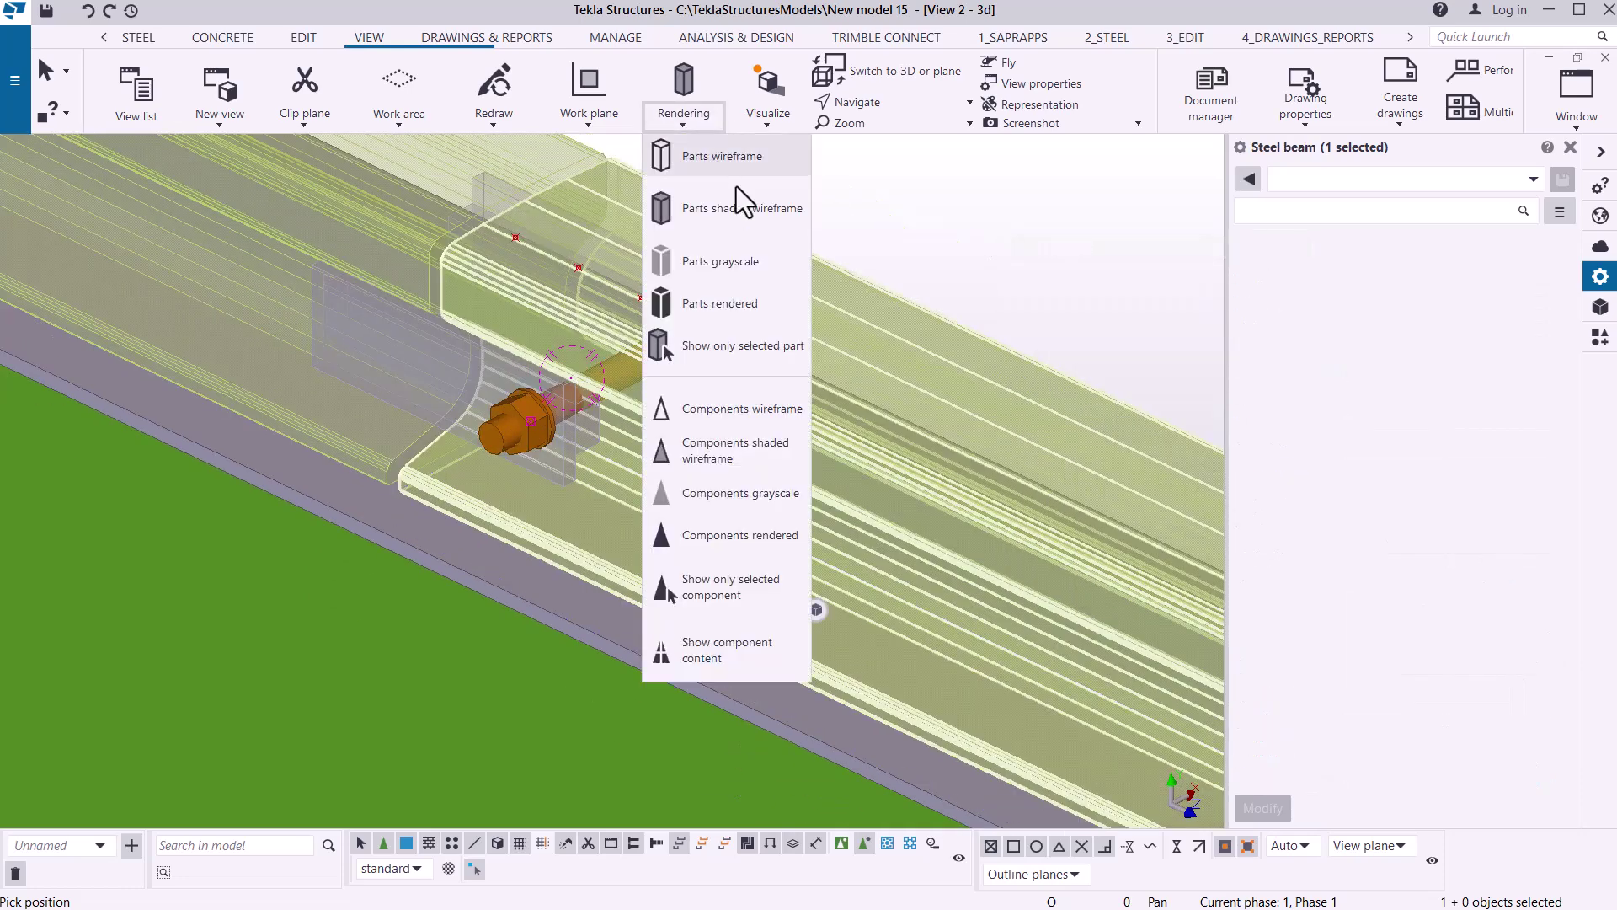
pyautogui.click(721, 308)
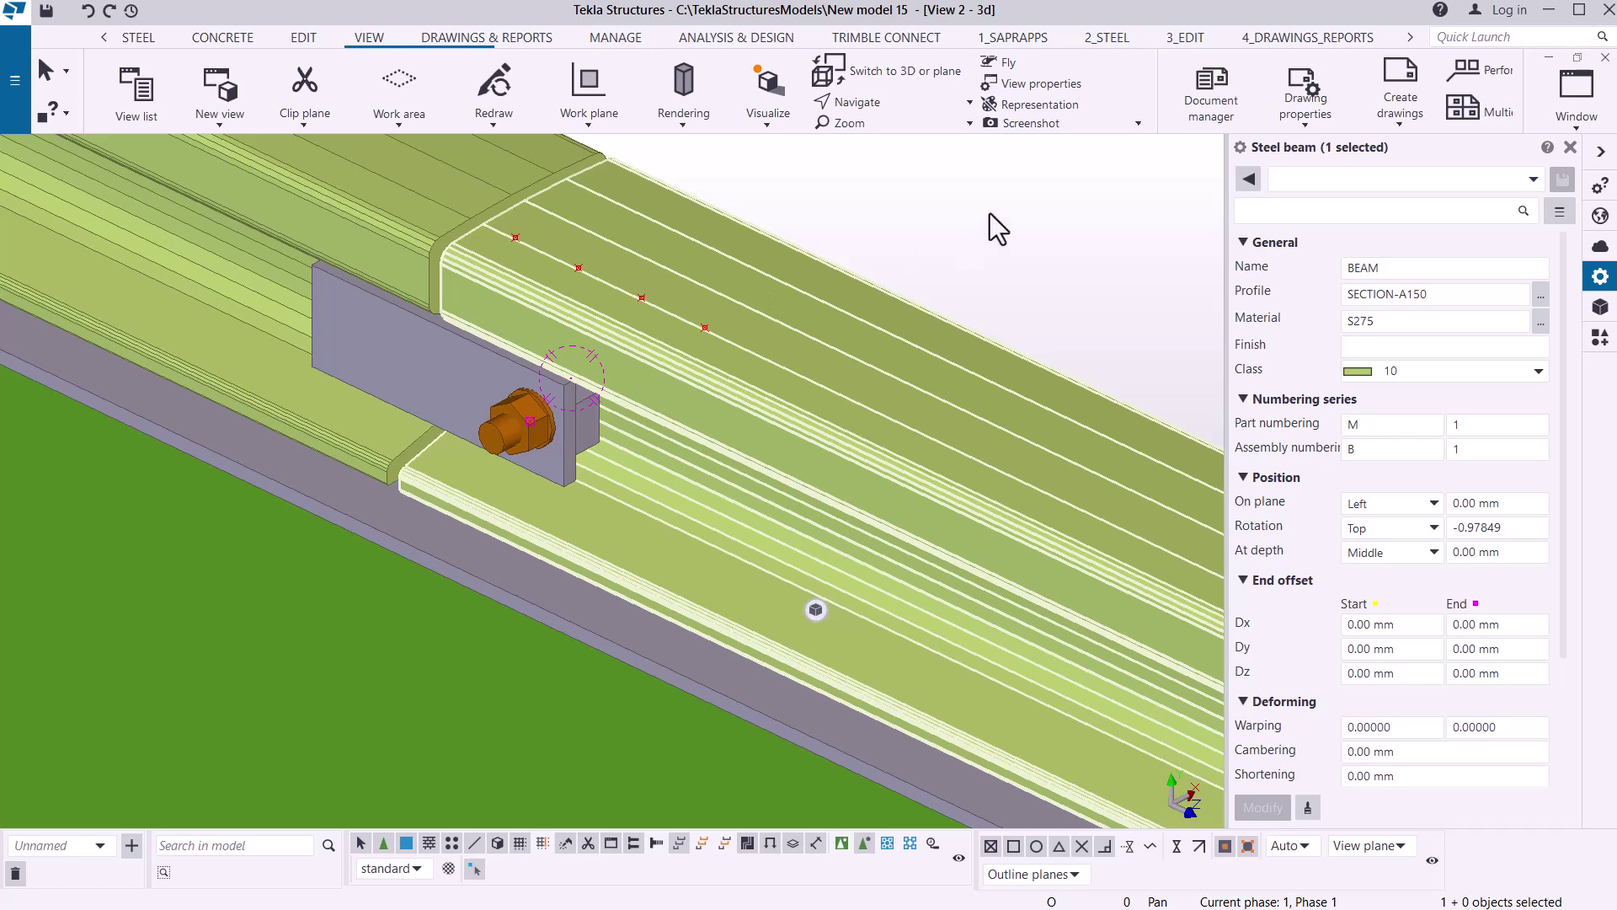
pyautogui.scroll(4, 518, 428)
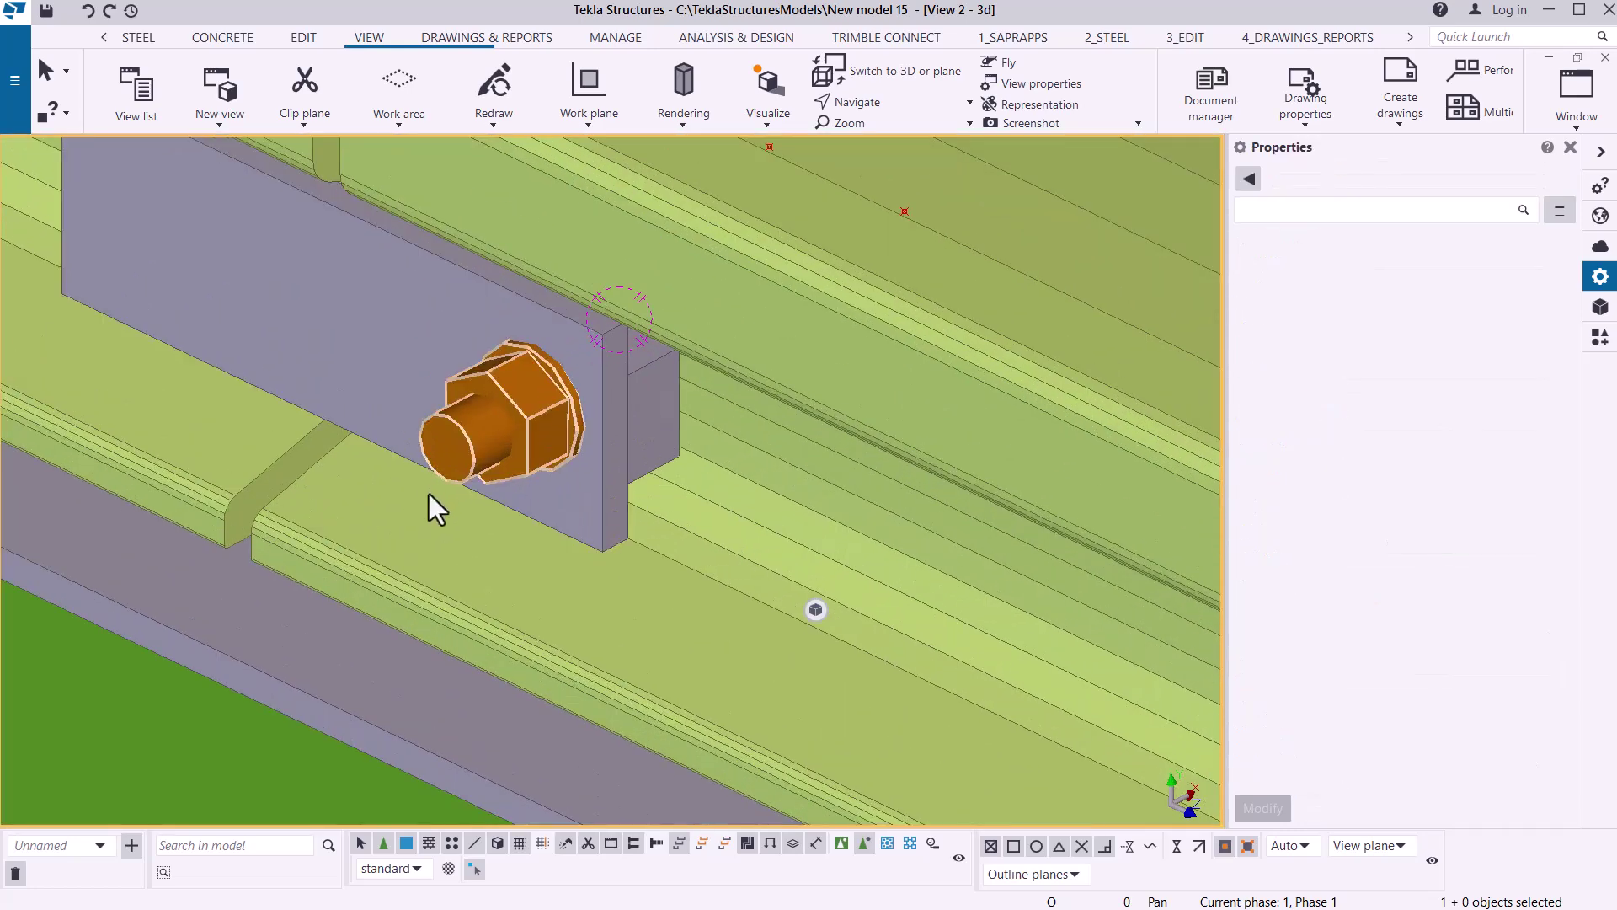
pyautogui.scroll(-4, 428, 489)
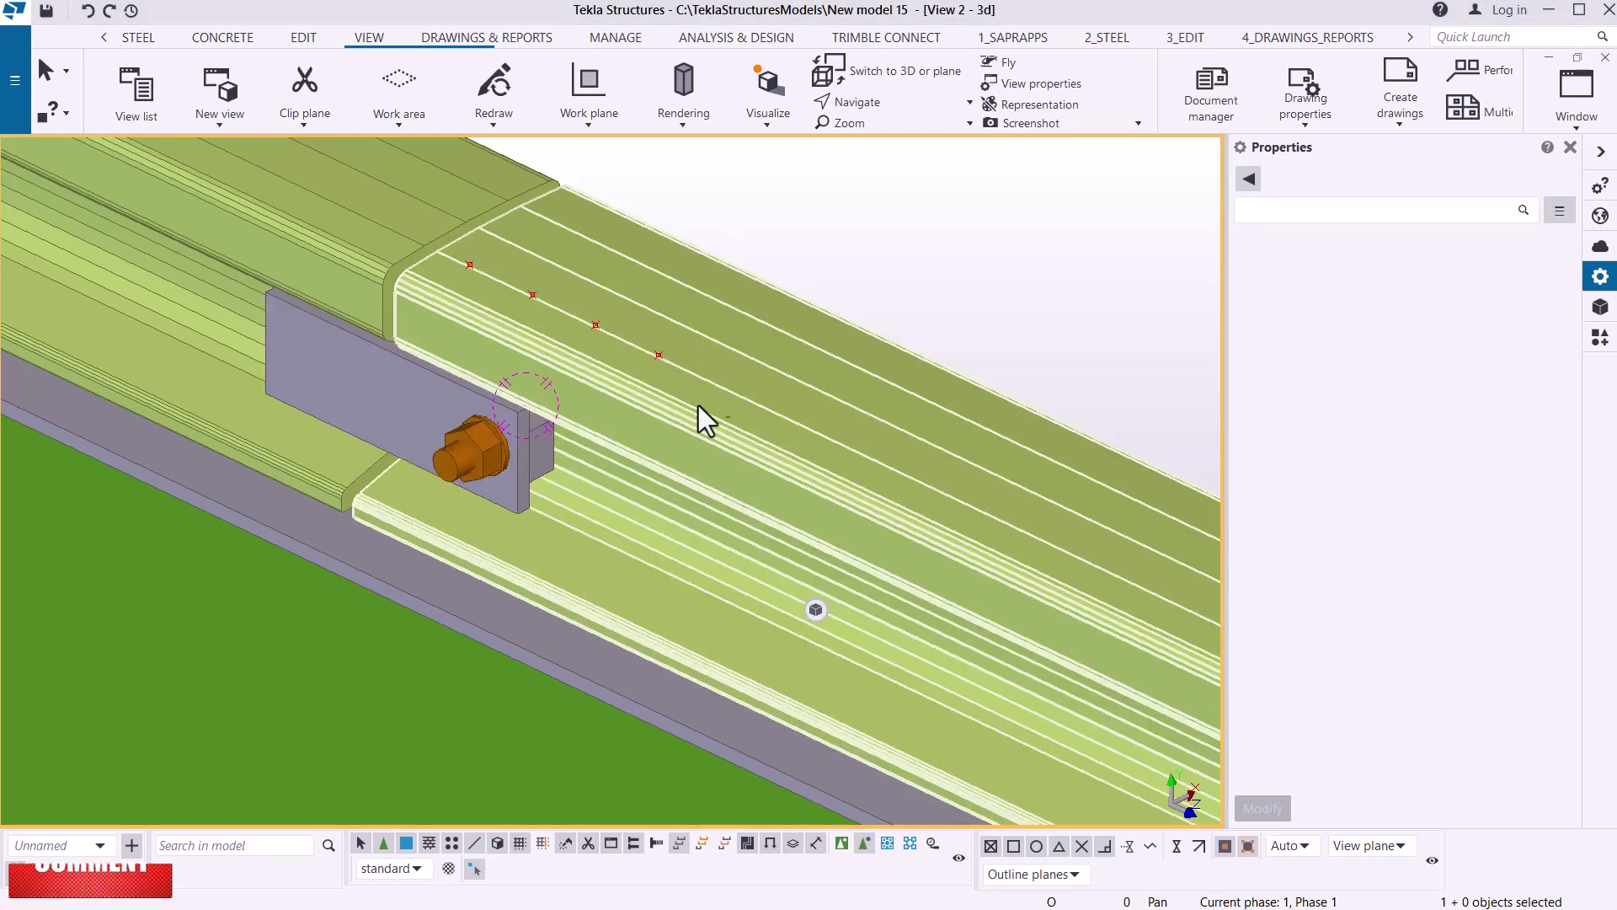
# - Orbit the 3D model around to the bolt-head side of the plates and end the rotation
pyautogui.click(882, 108)
pyautogui.click(876, 165)
pyautogui.keyDown('ctrl'); pyautogui.moveTo(596, 333); pyautogui.dragTo(458, 363, button='middle'); pyautogui.keyUp('ctrl')
pyautogui.rightClick(276, 232)
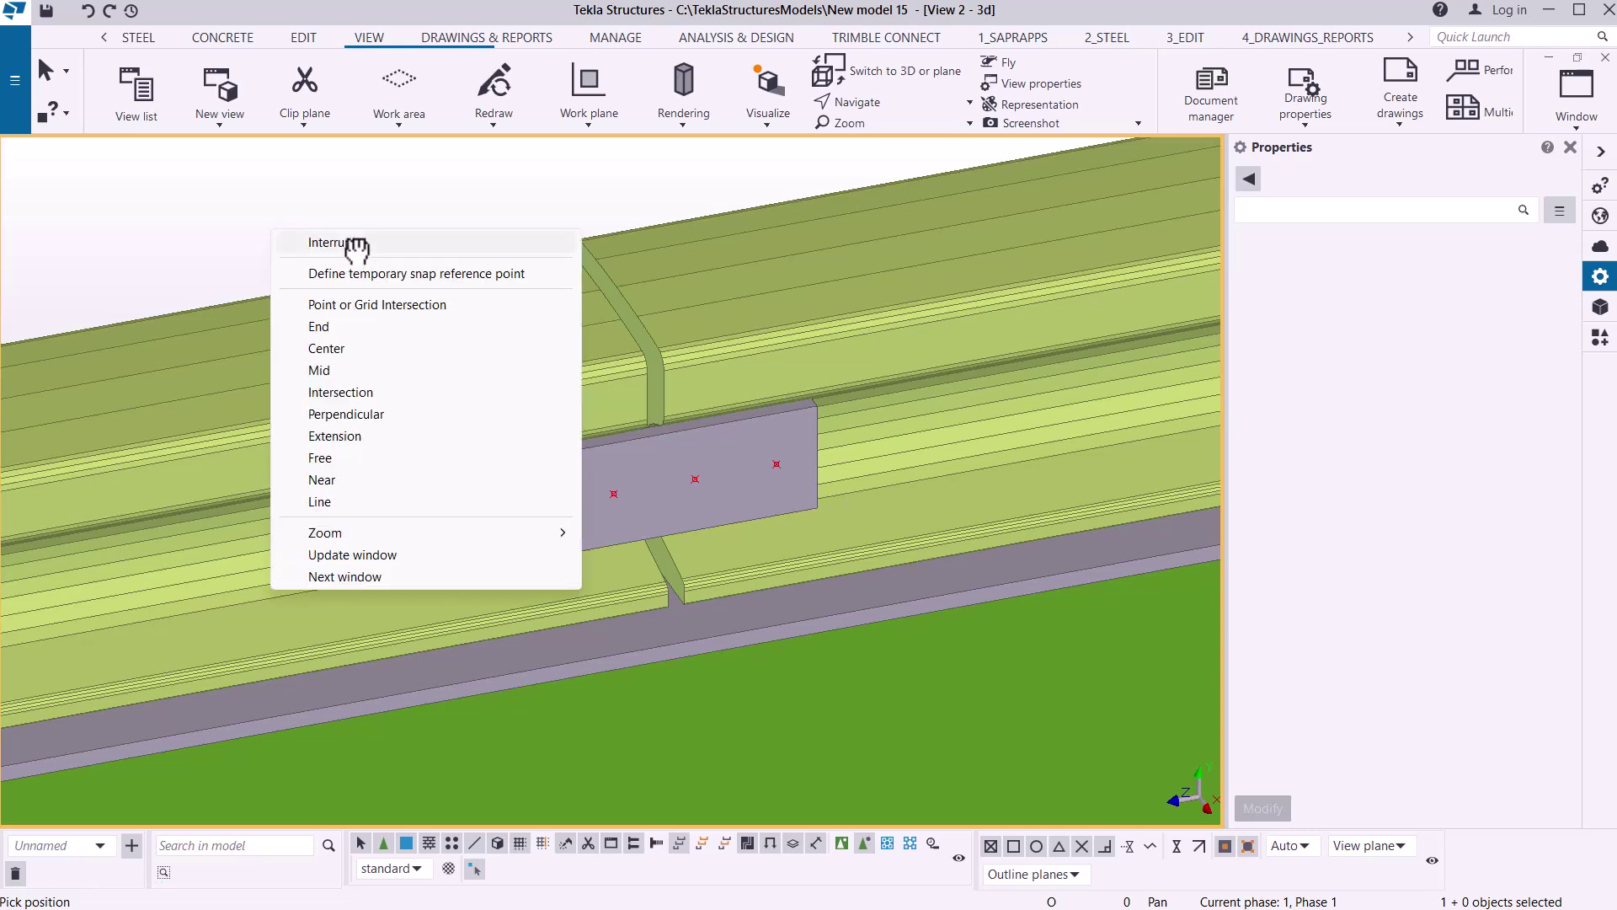
pyautogui.click(357, 244)
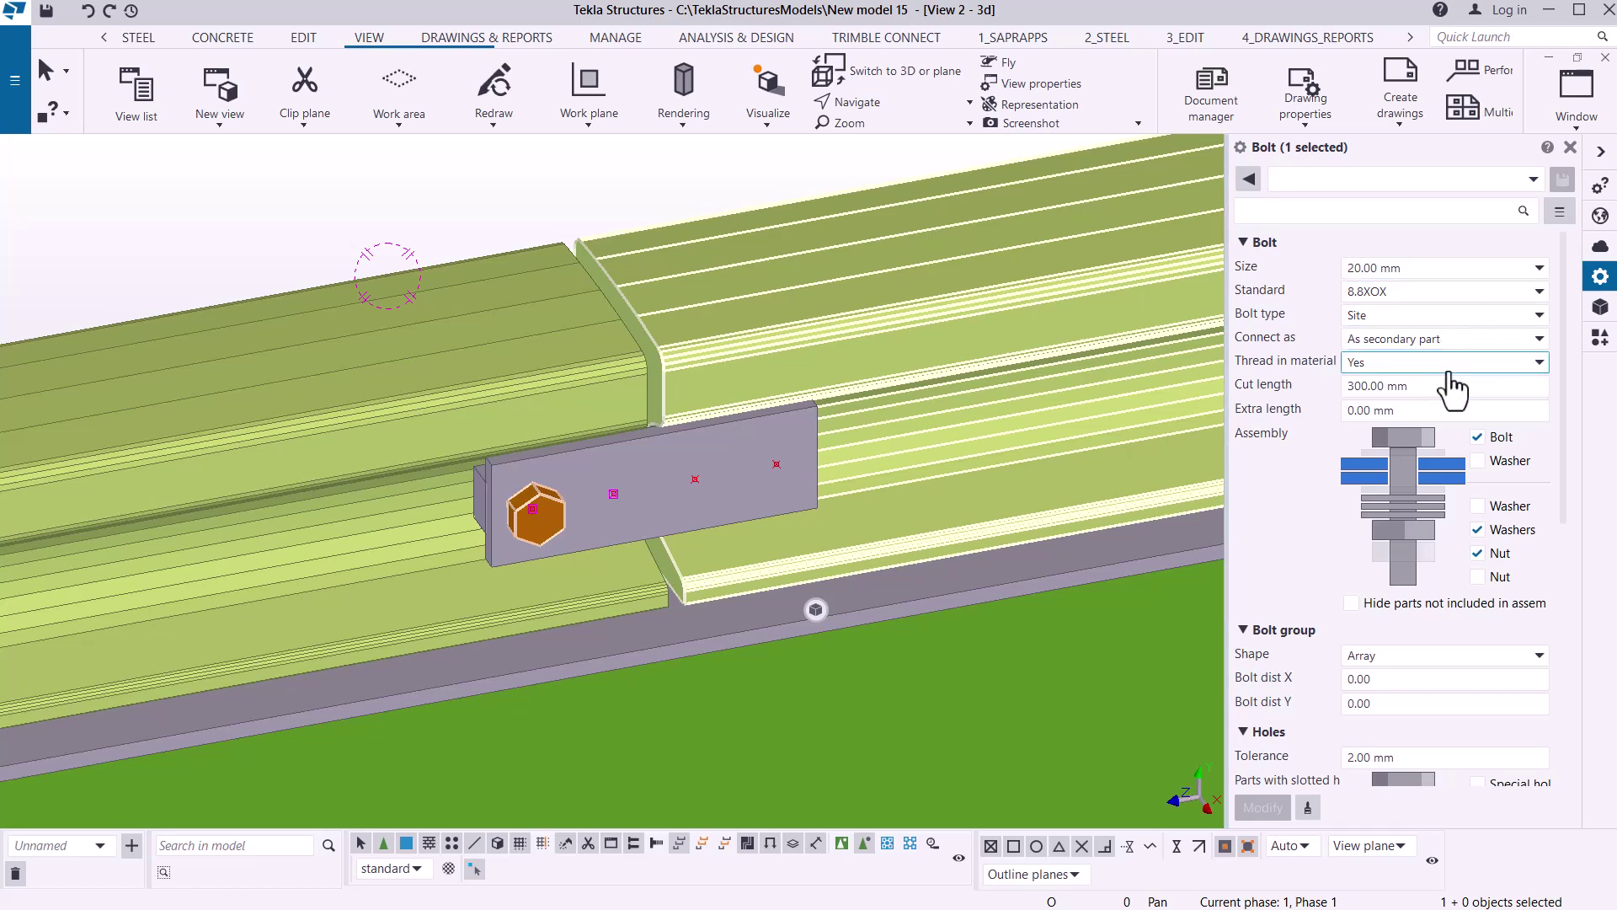
# - Add a washer under the bolt head, set Bolt dist X to 50, apply the changes to the bolt and deselect it
pyautogui.click(1479, 460)
pyautogui.click(1396, 390)
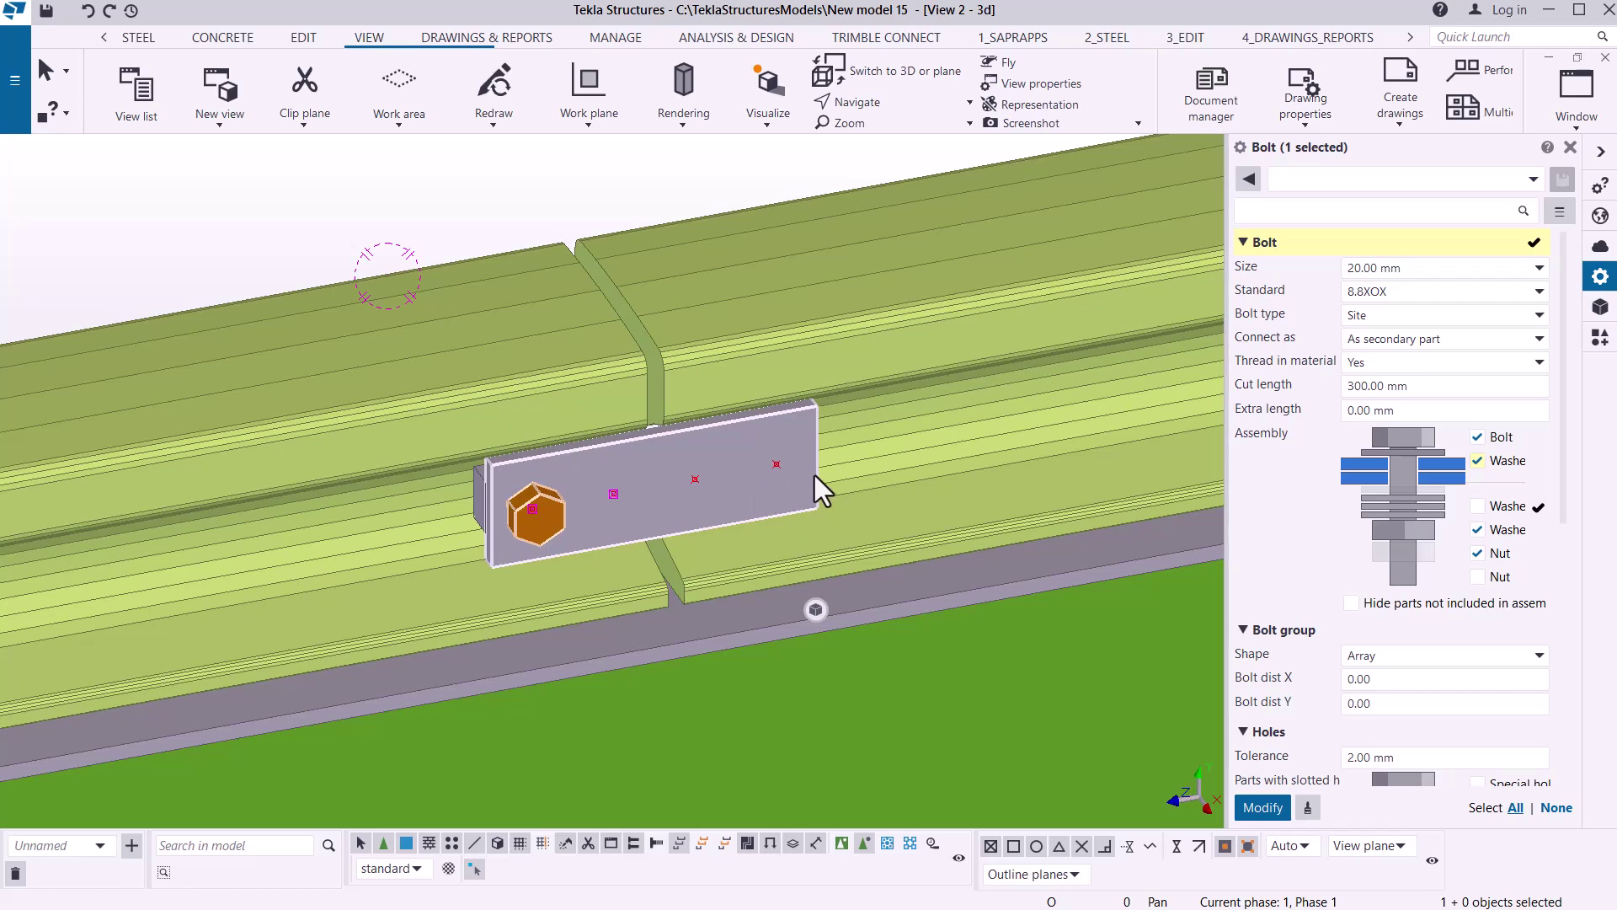
pyautogui.click(1381, 678)
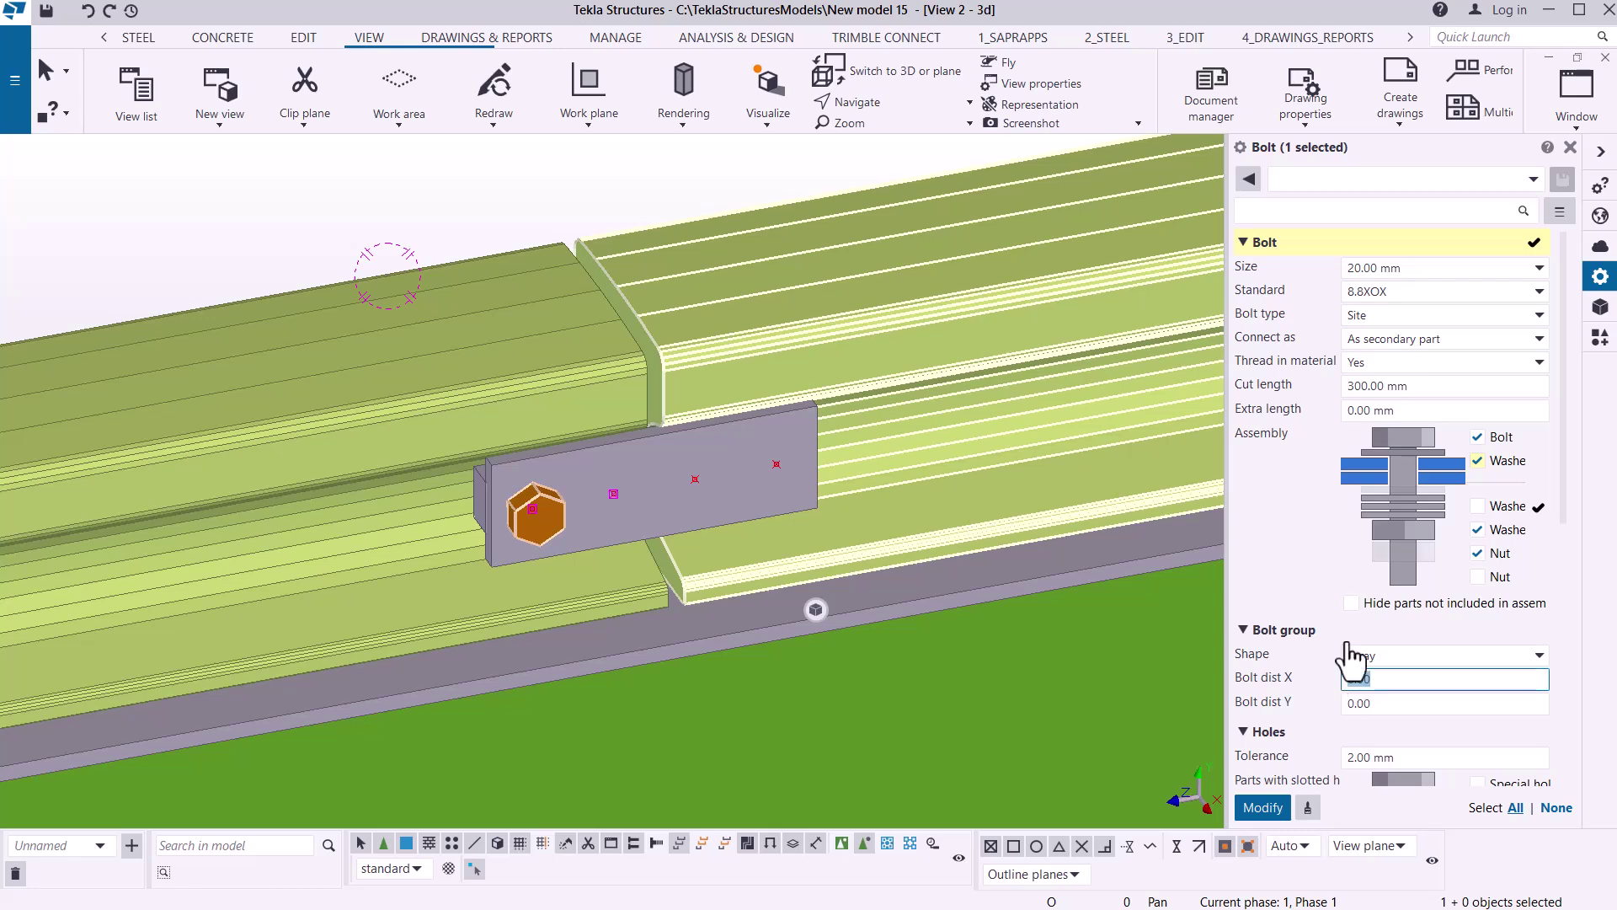
pyautogui.press('BackSpace')
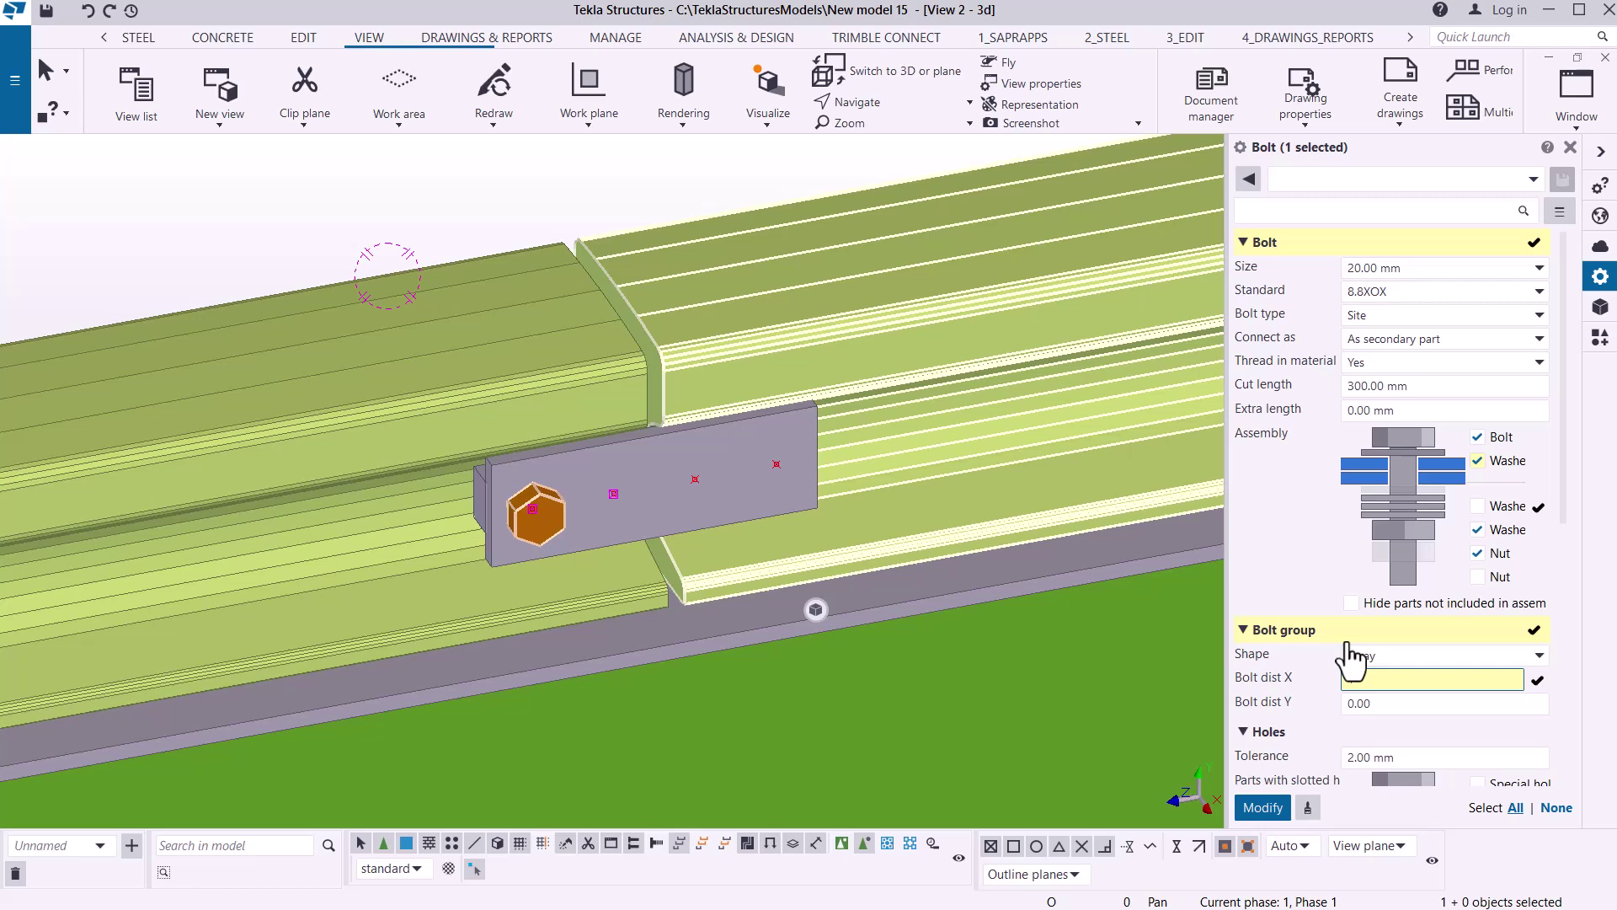
pyautogui.write('100')
pyautogui.click(1263, 807)
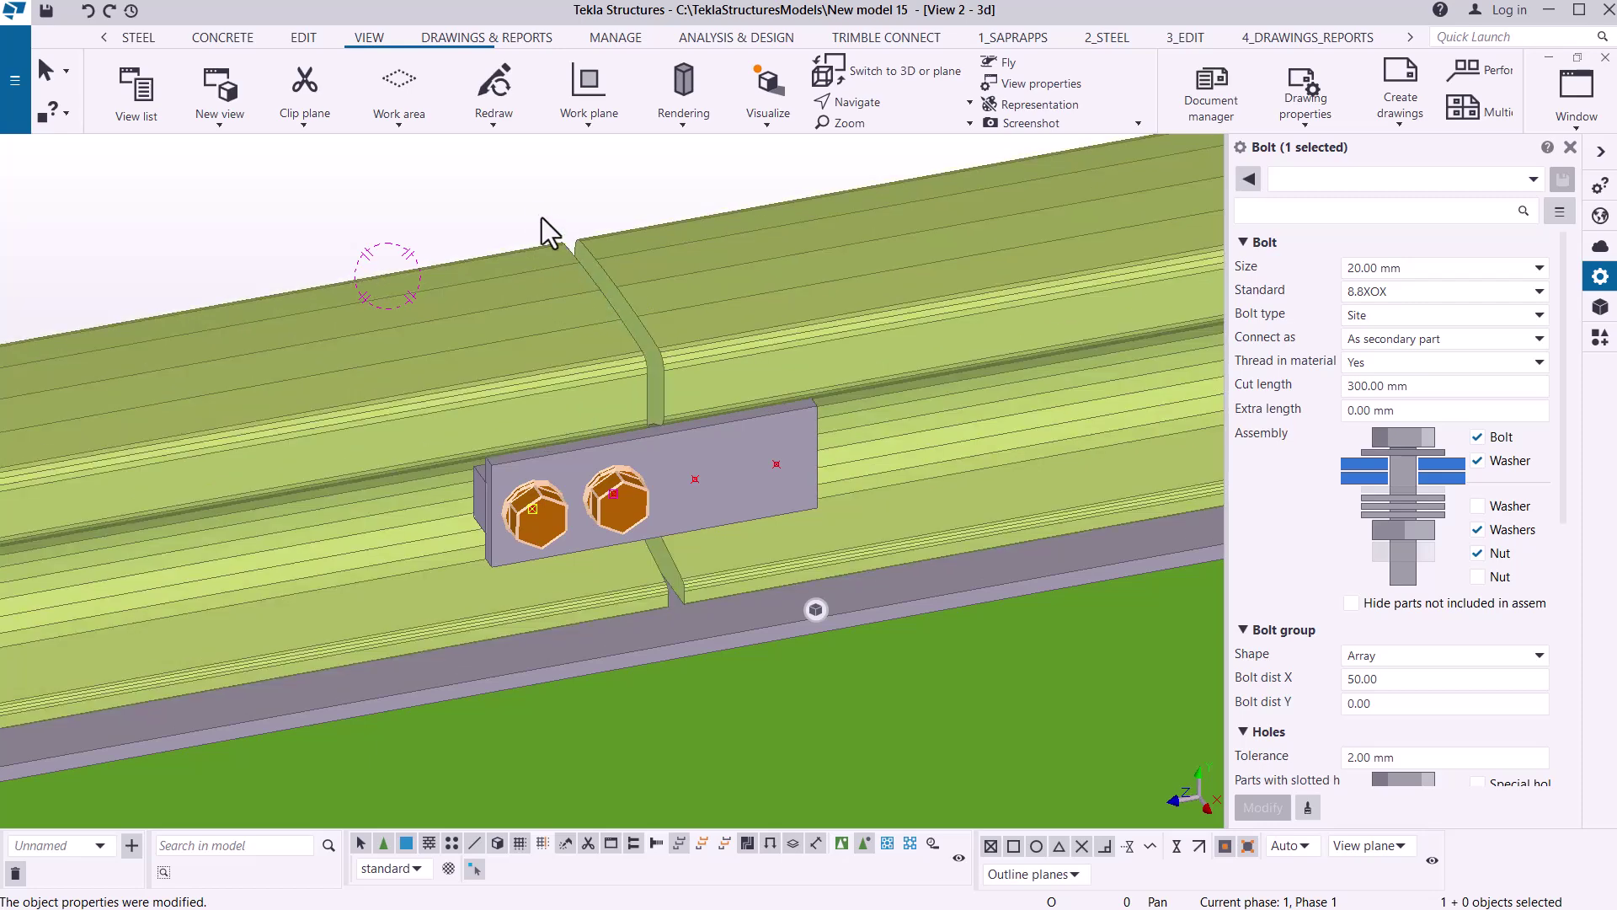
pyautogui.click(529, 196)
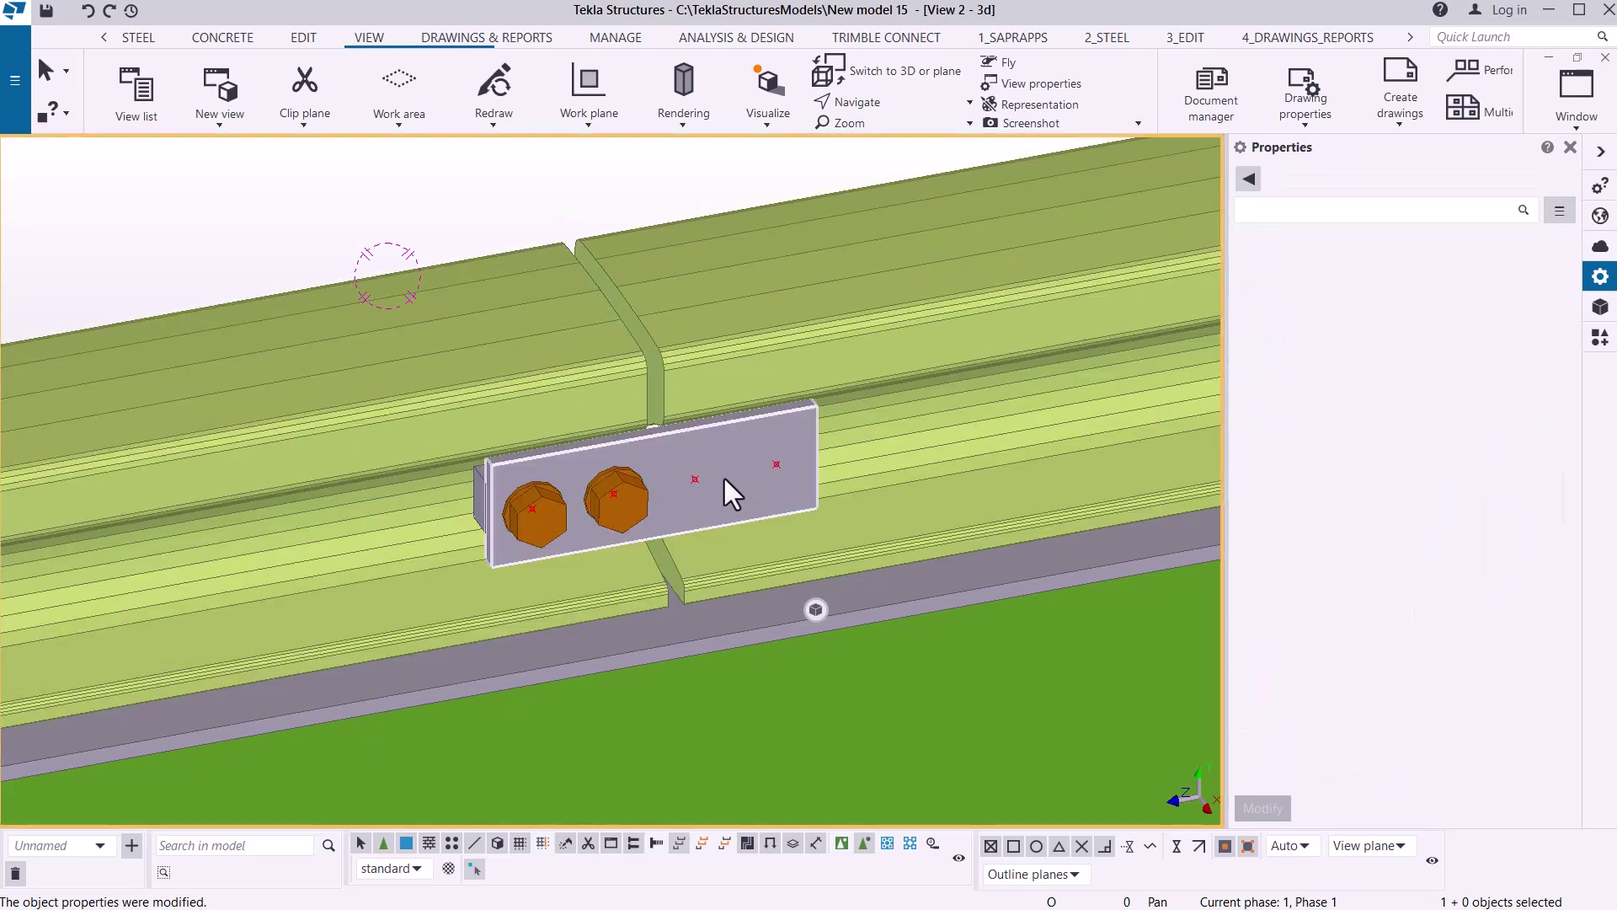
# - Start a new bolt and display the parts as shaded wireframe to expose the plates behind the purlins
pyautogui.scroll(2, 615, 505)
pyautogui.scroll(1, 606, 519)
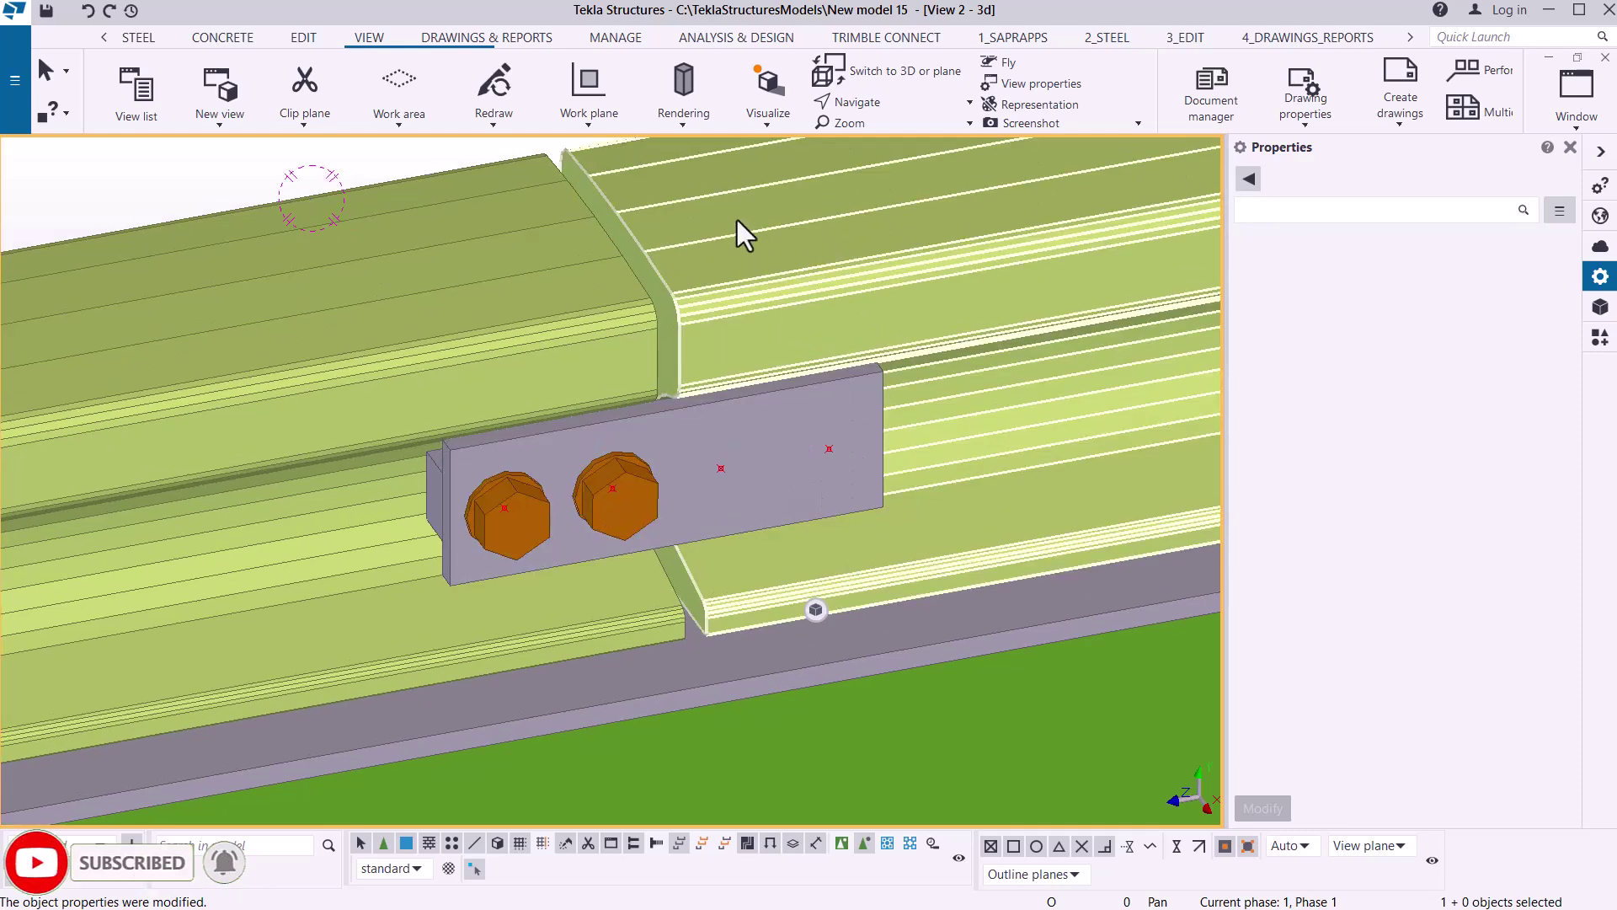
pyautogui.scroll(-3, 672, 462)
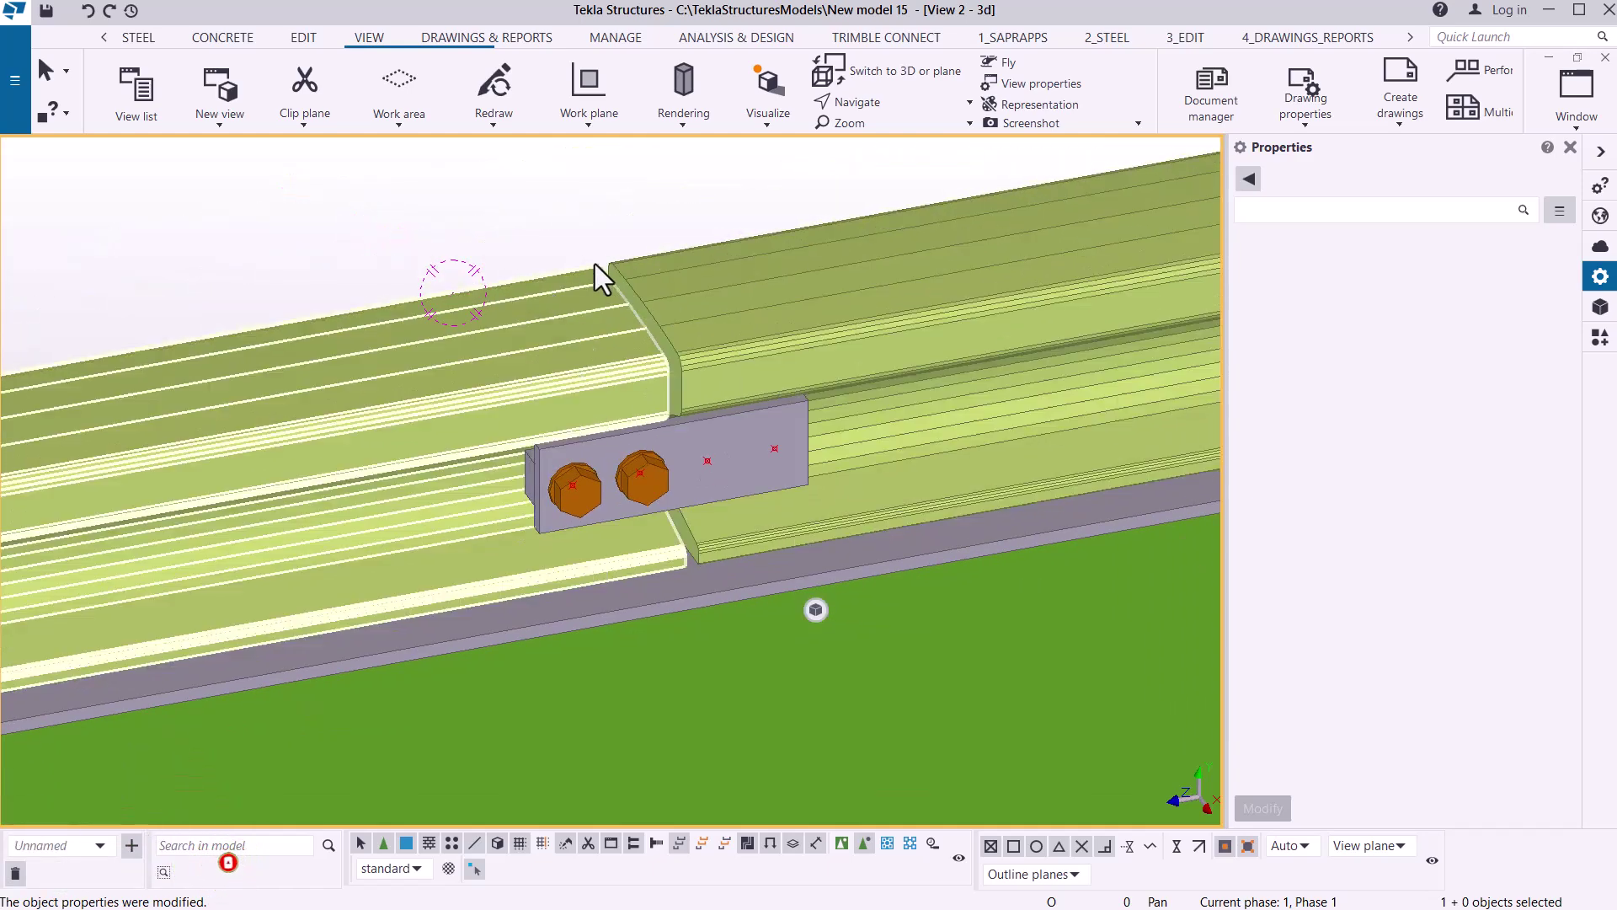
pyautogui.scroll(2, 788, 462)
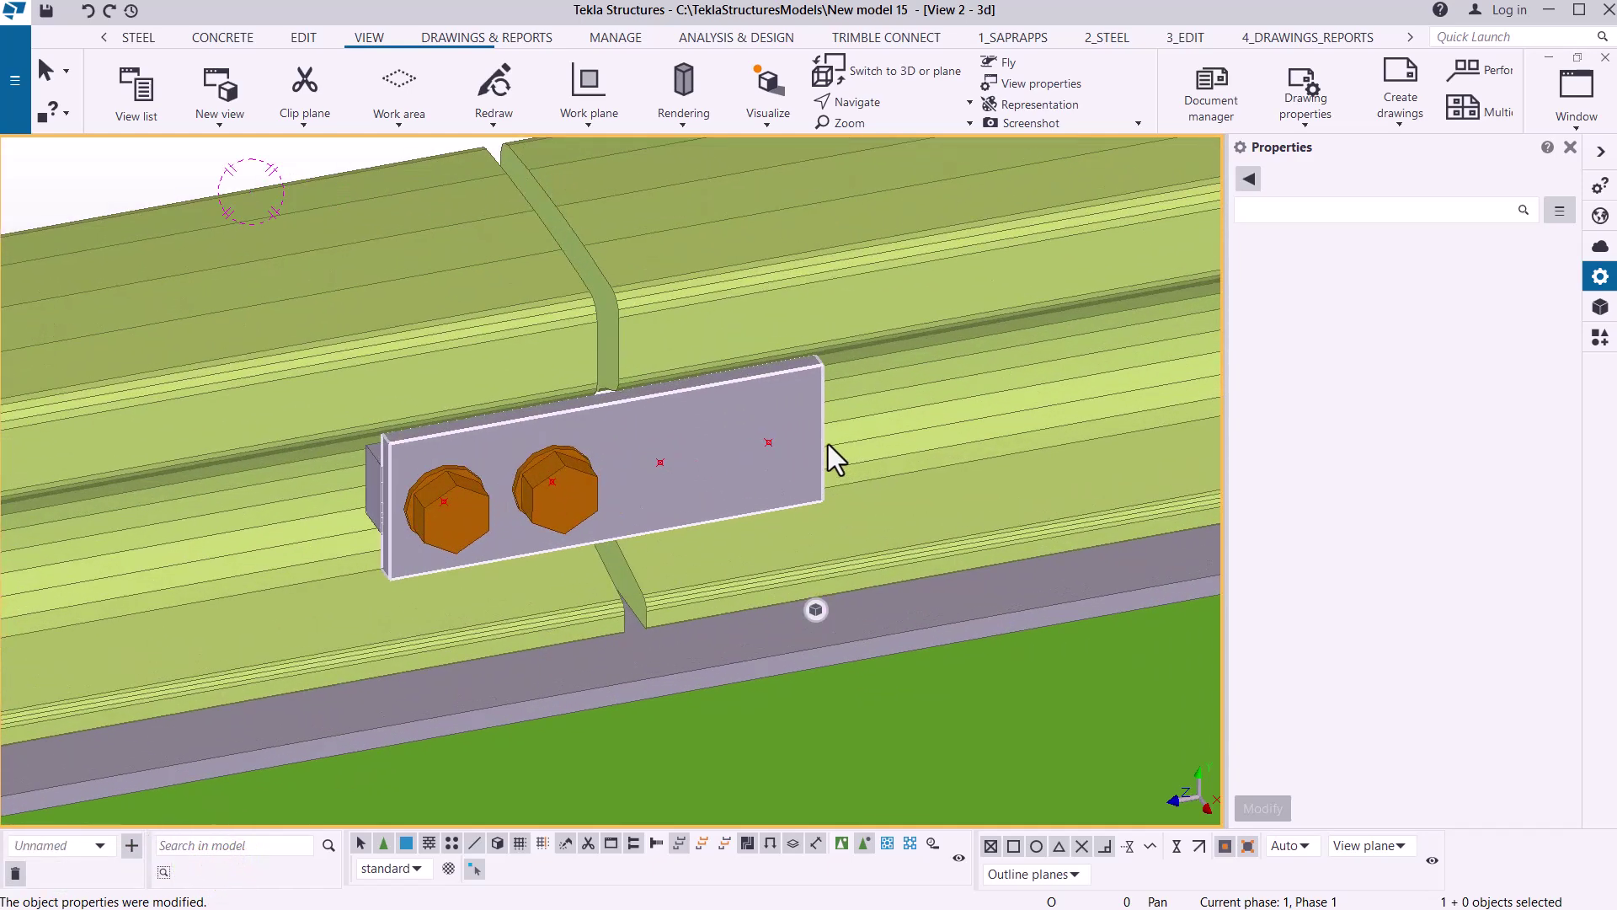
pyautogui.scroll(-3, 397, 516)
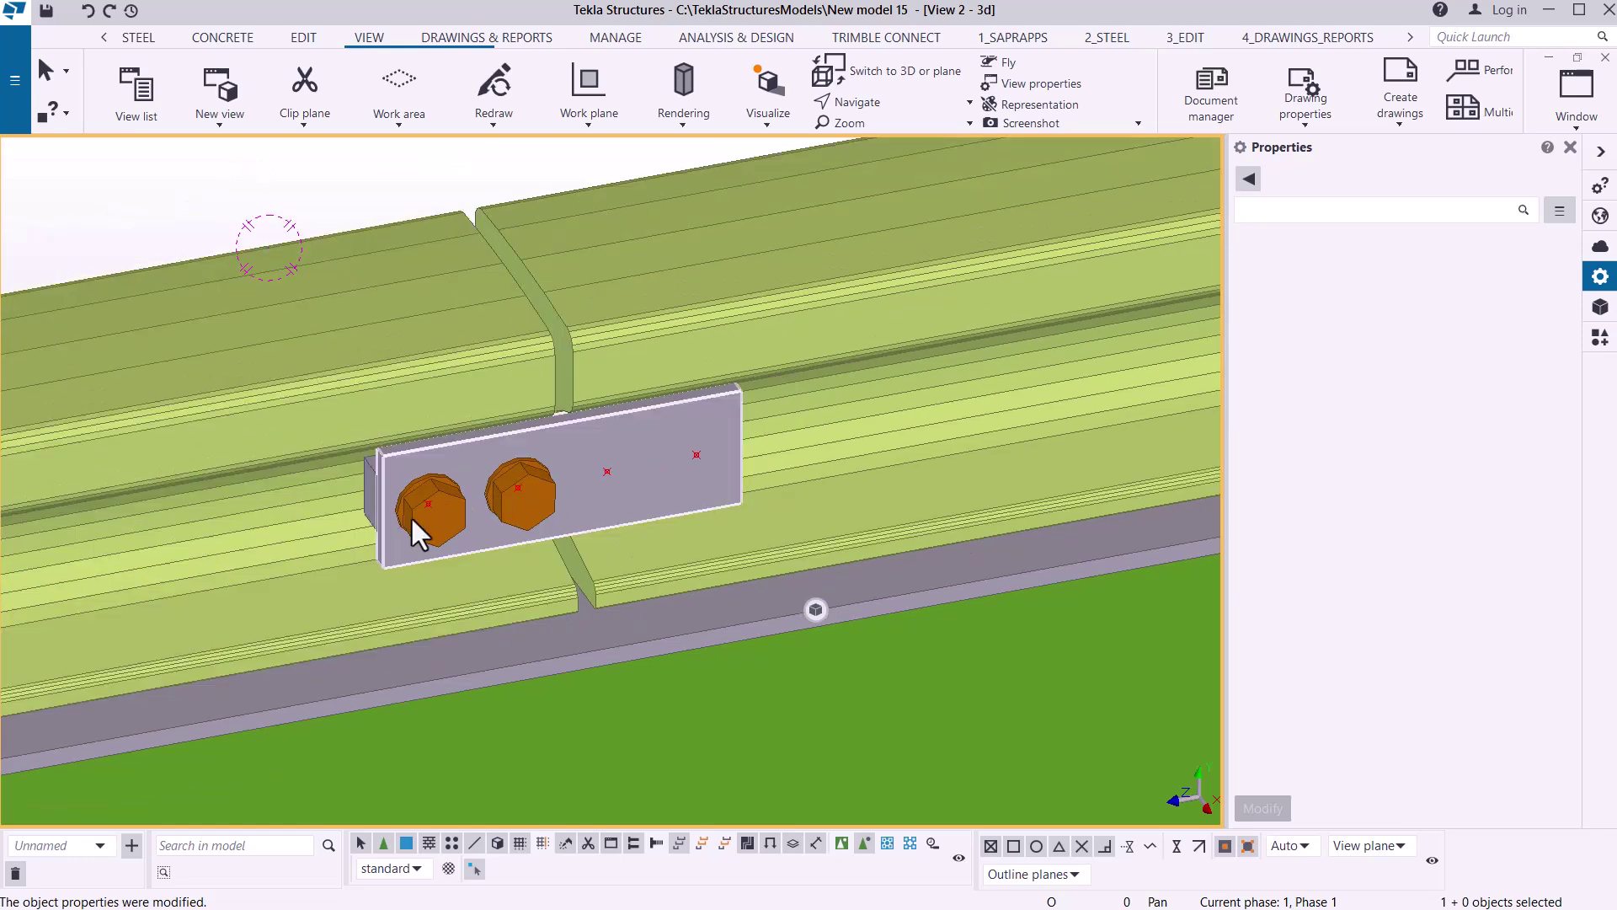
pyautogui.click(139, 37)
pyautogui.click(738, 88)
pyautogui.scroll(2, 626, 556)
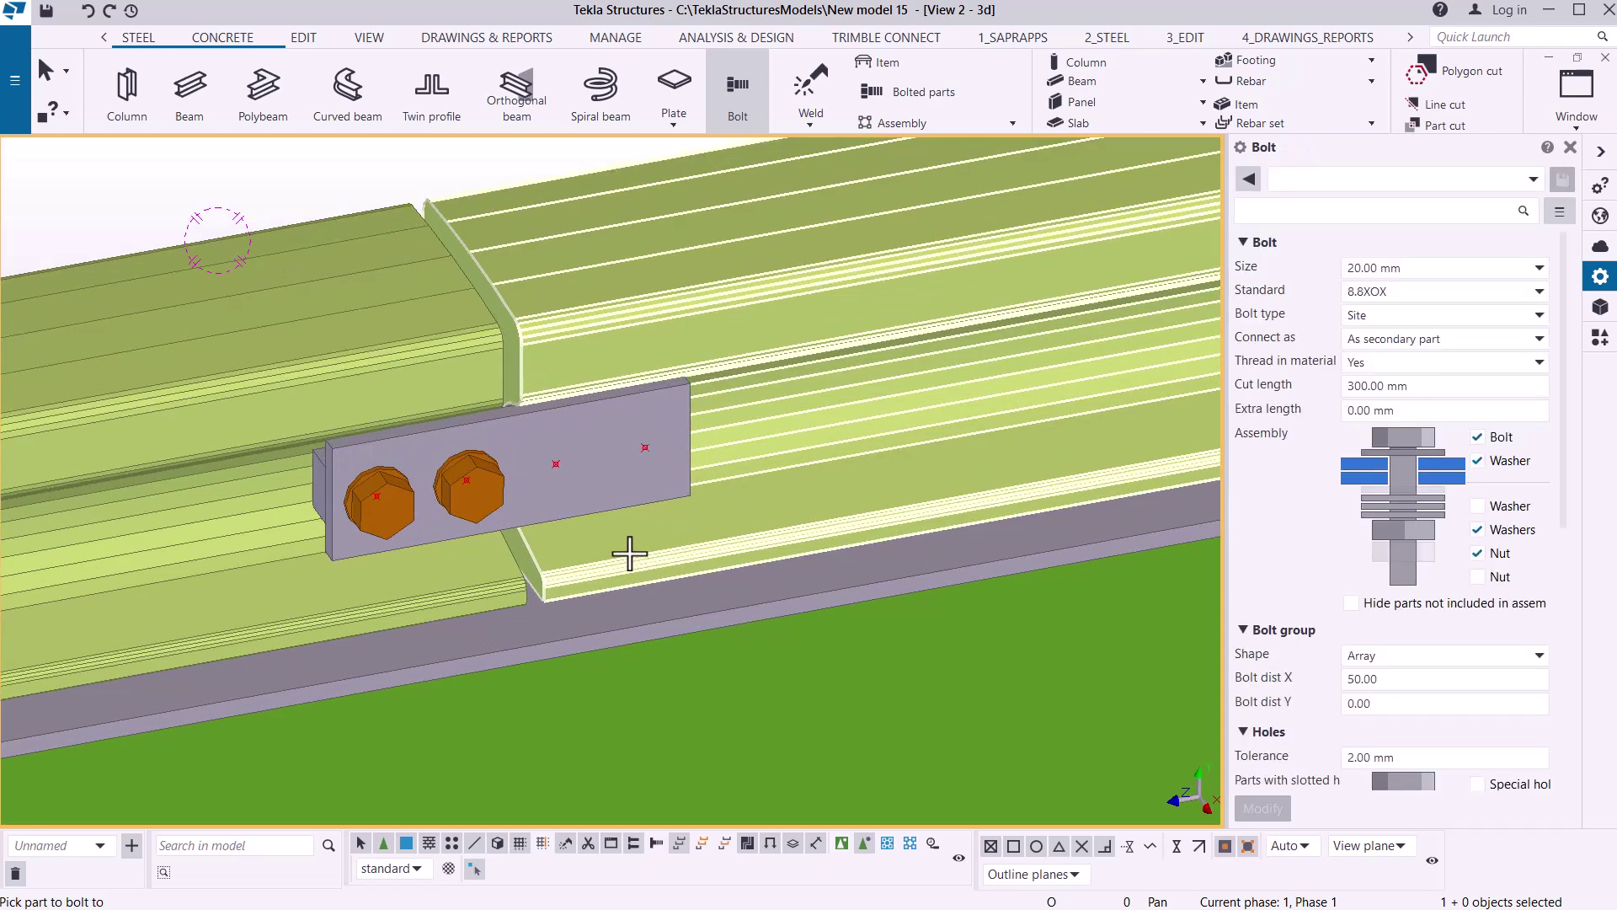
pyautogui.click(368, 39)
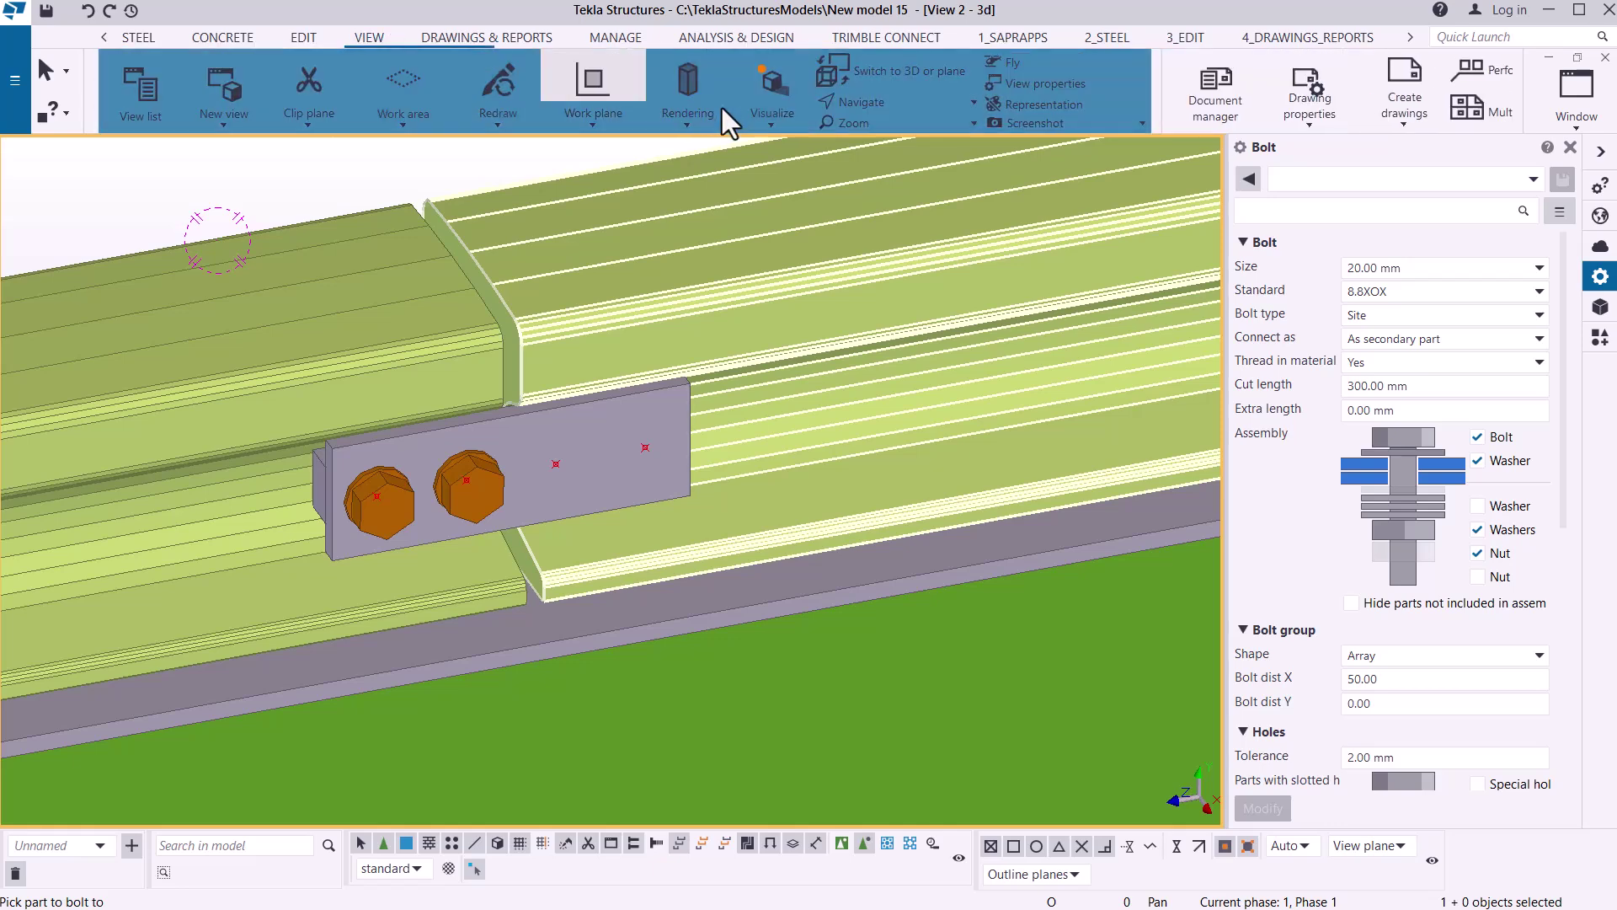
pyautogui.click(685, 133)
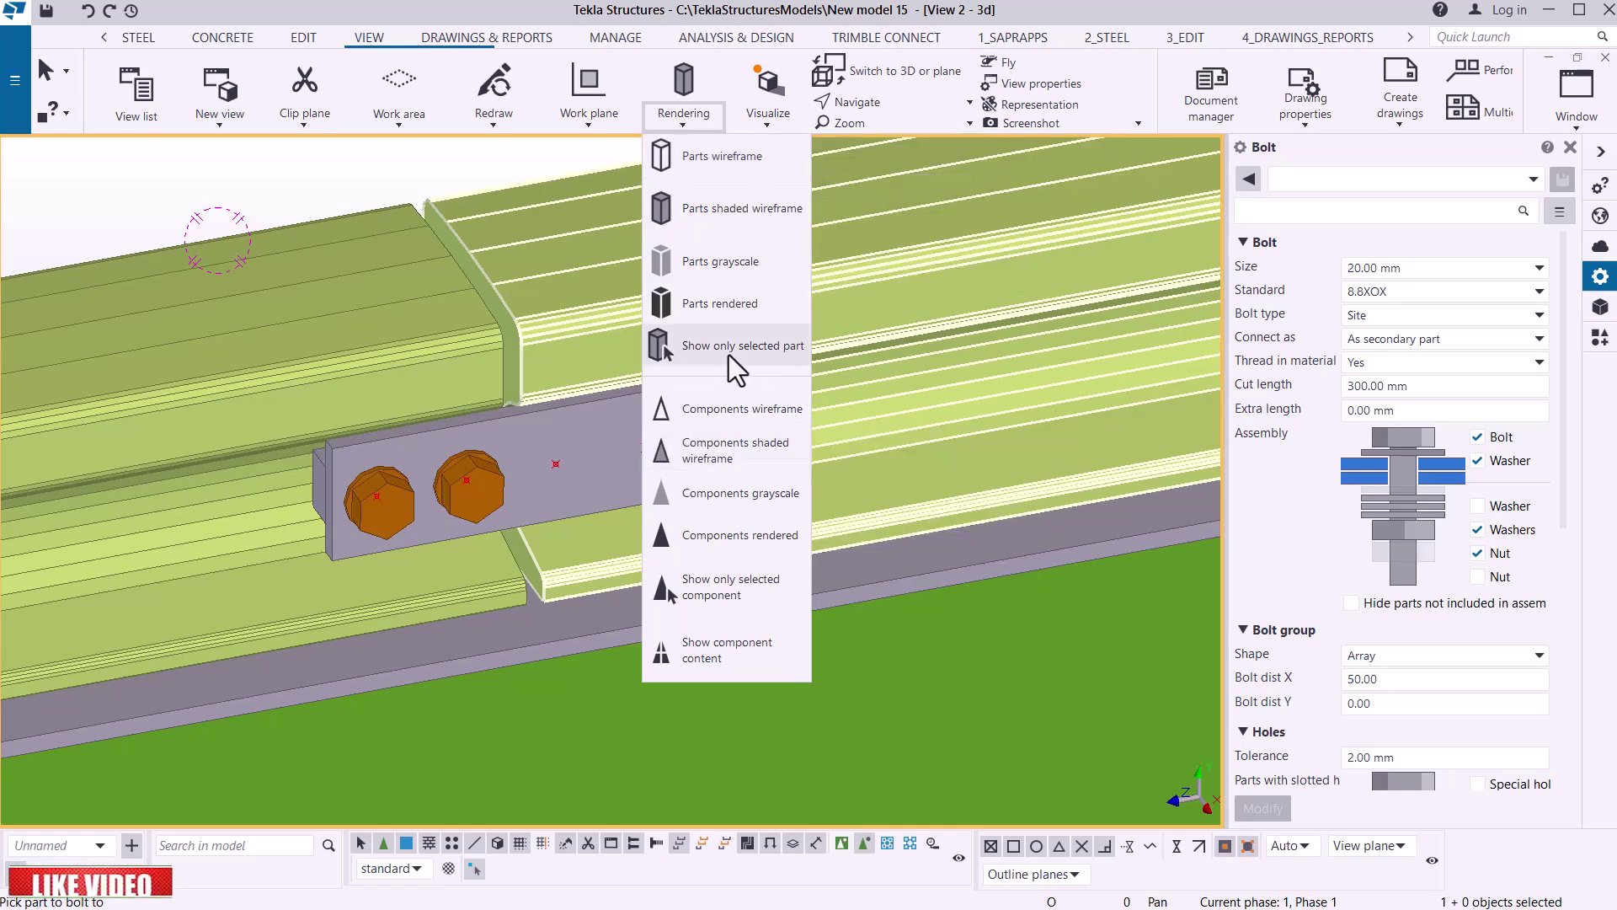
pyautogui.click(701, 217)
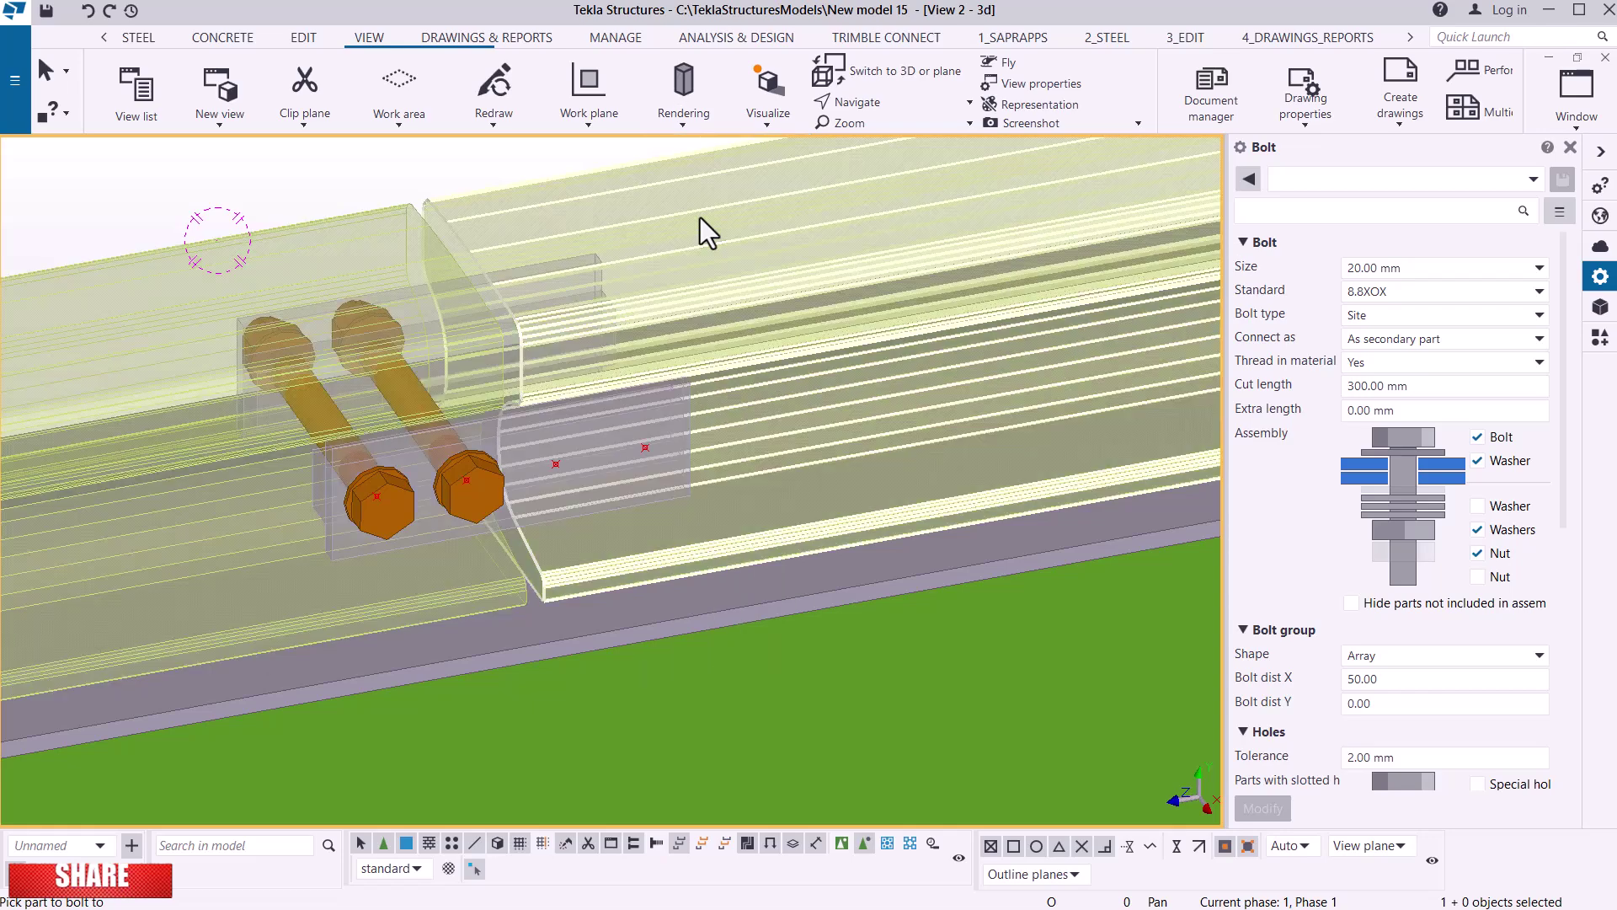
# - Choose the outer connecting plate as the part to bolt to, with the inner plate, adjoining purlin and far-side plates as bolted parts
pyautogui.scroll(3, 548, 419)
pyautogui.scroll(5, 548, 419)
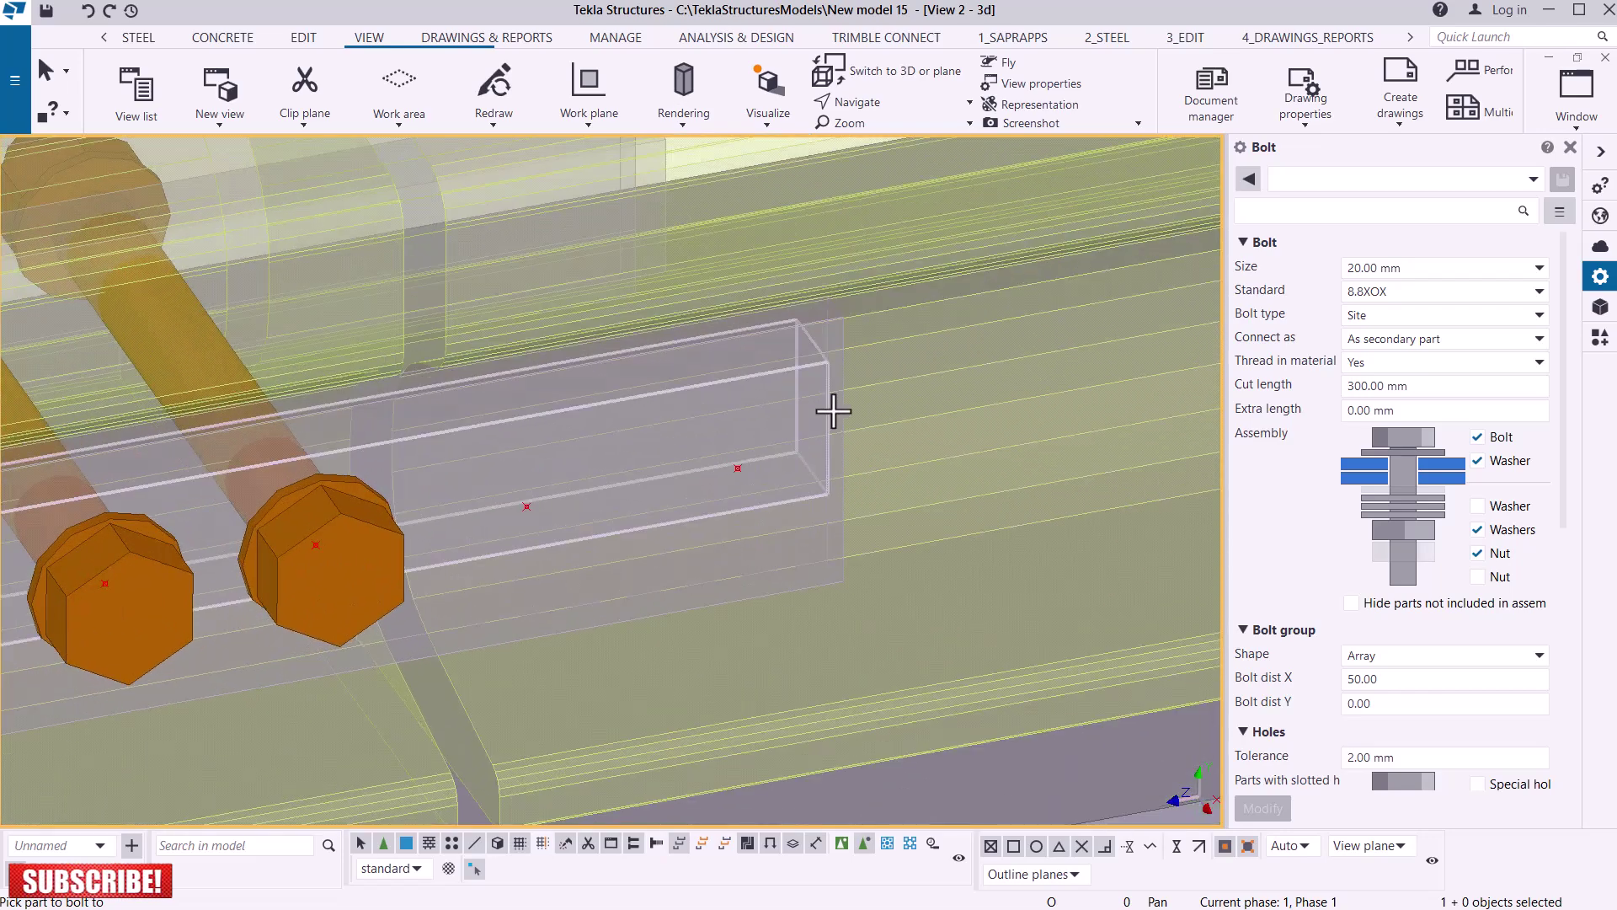
pyautogui.click(815, 373)
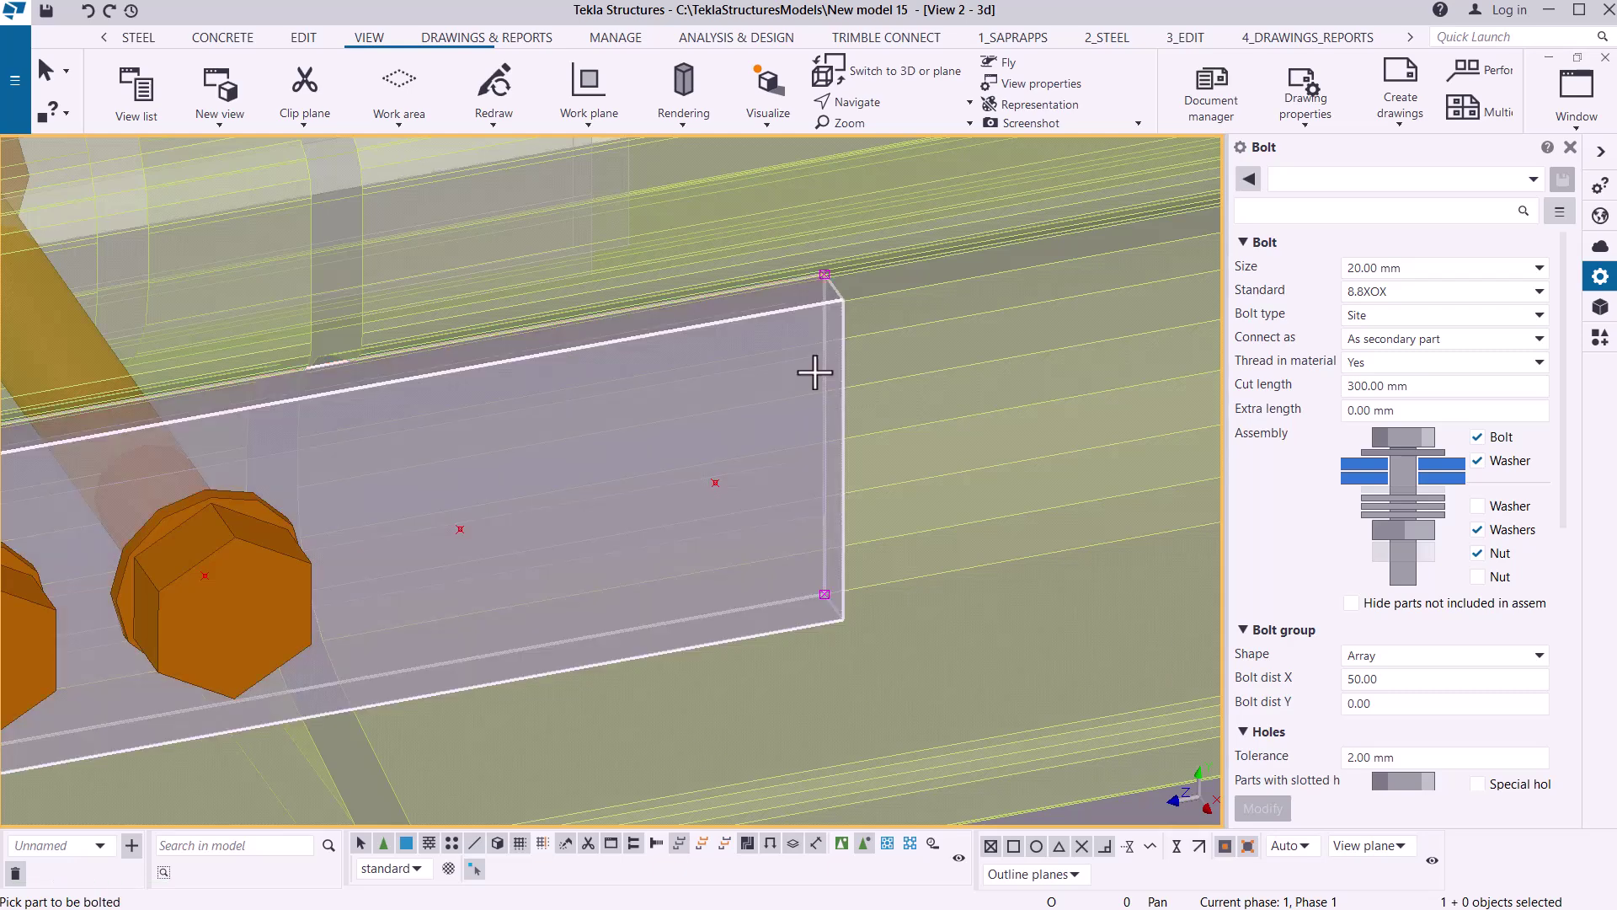
pyautogui.click(799, 361)
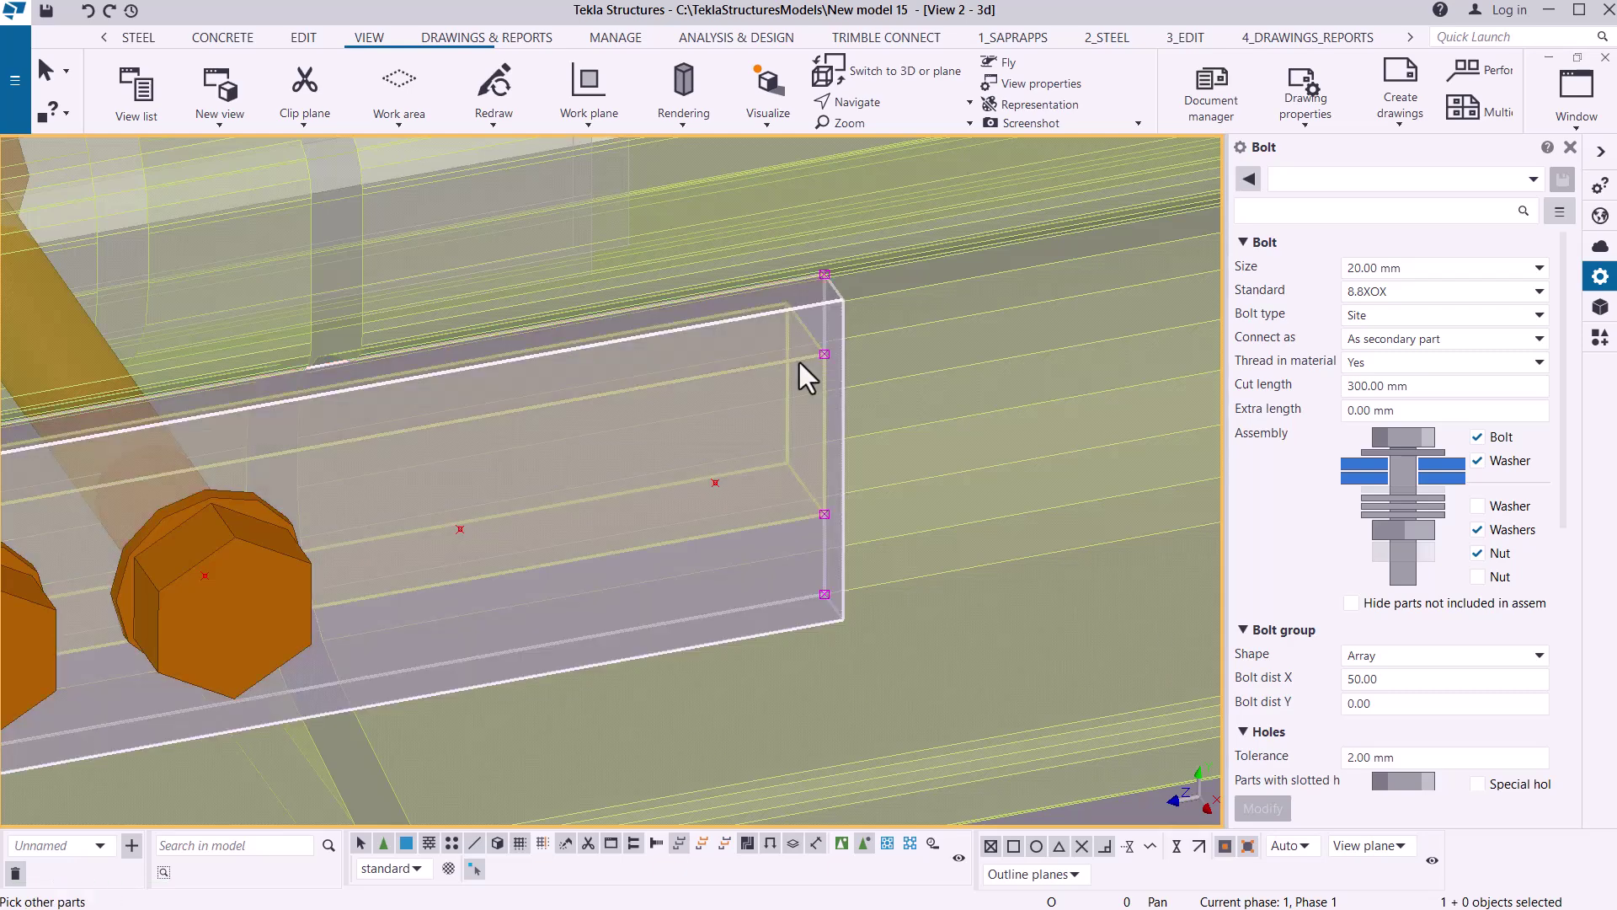
pyautogui.scroll(-5, 885, 462)
pyautogui.scroll(5, 769, 210)
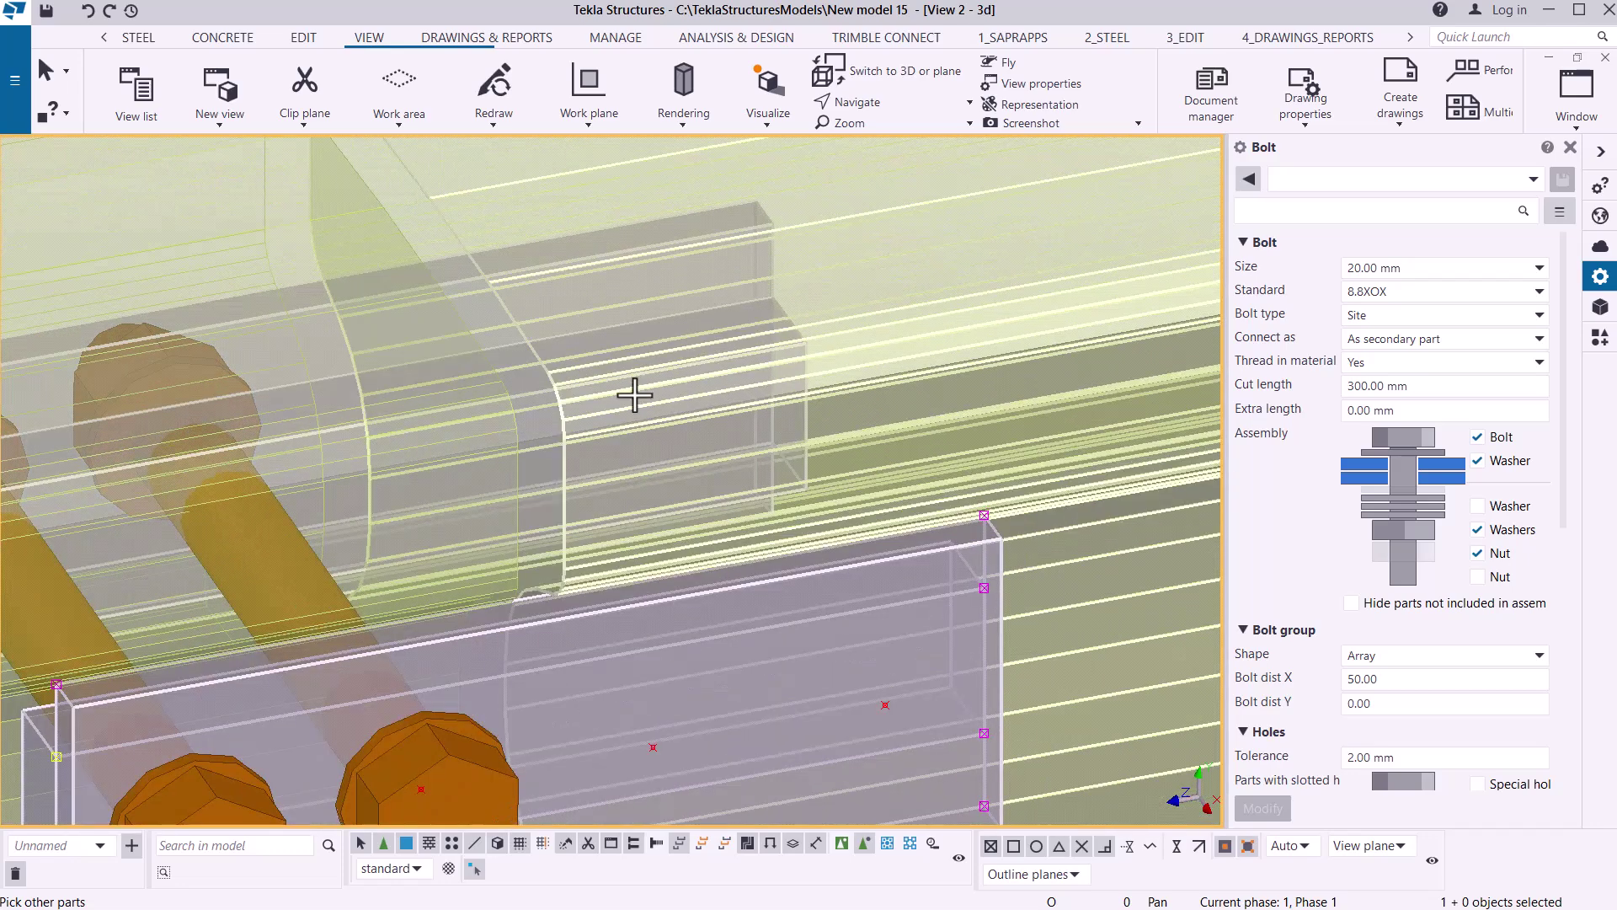
pyautogui.scroll(-3, 624, 386)
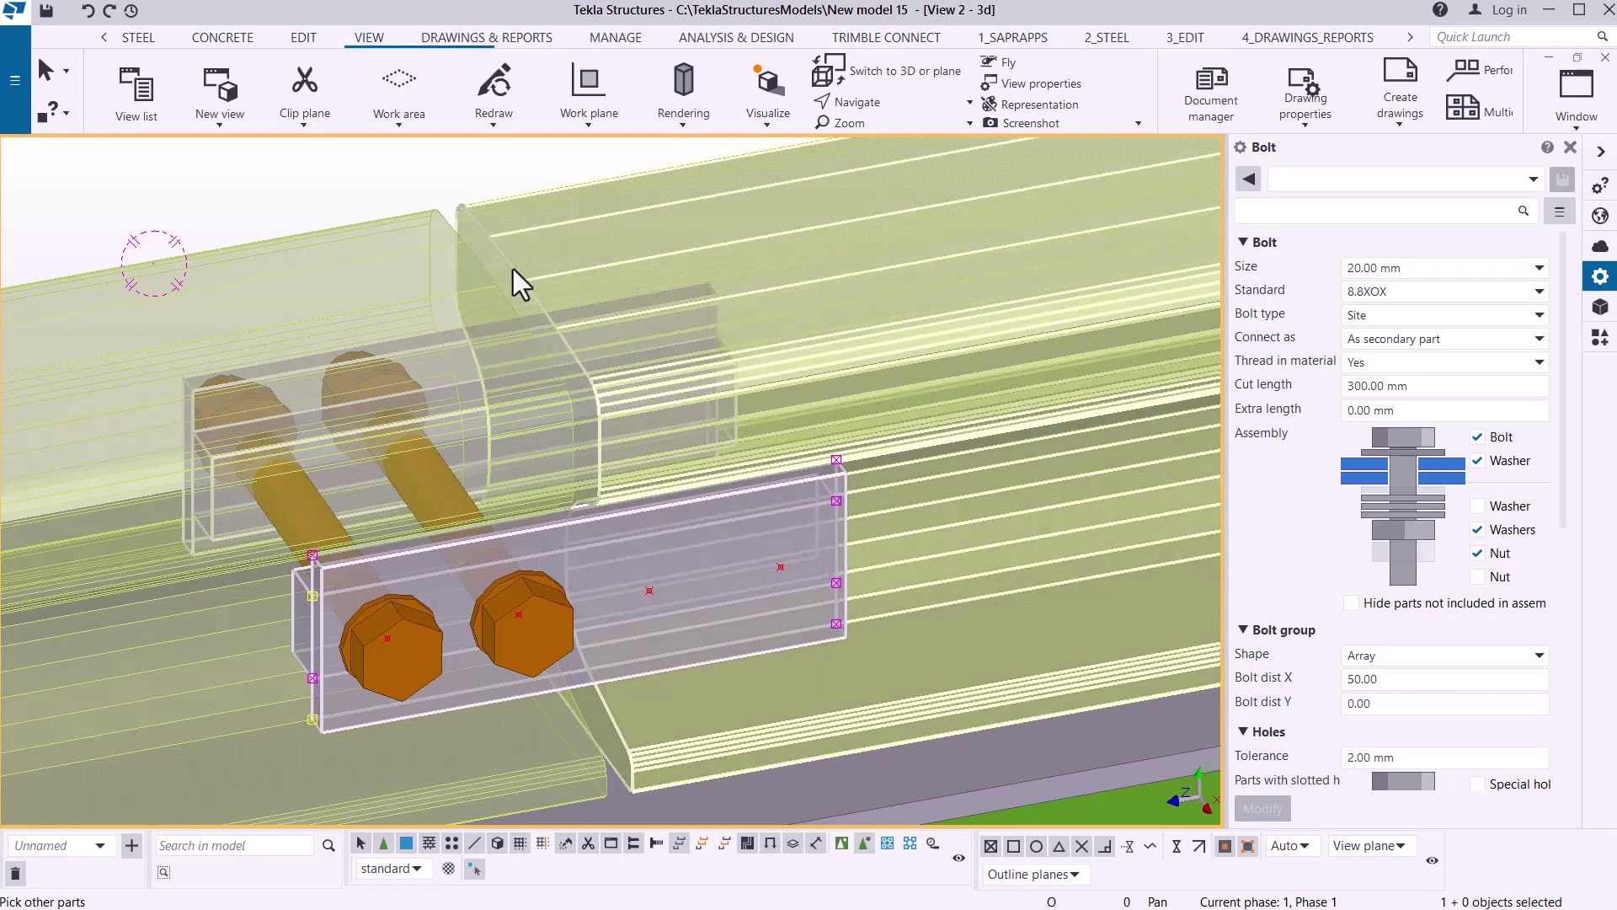
pyautogui.middleClick(440, 166)
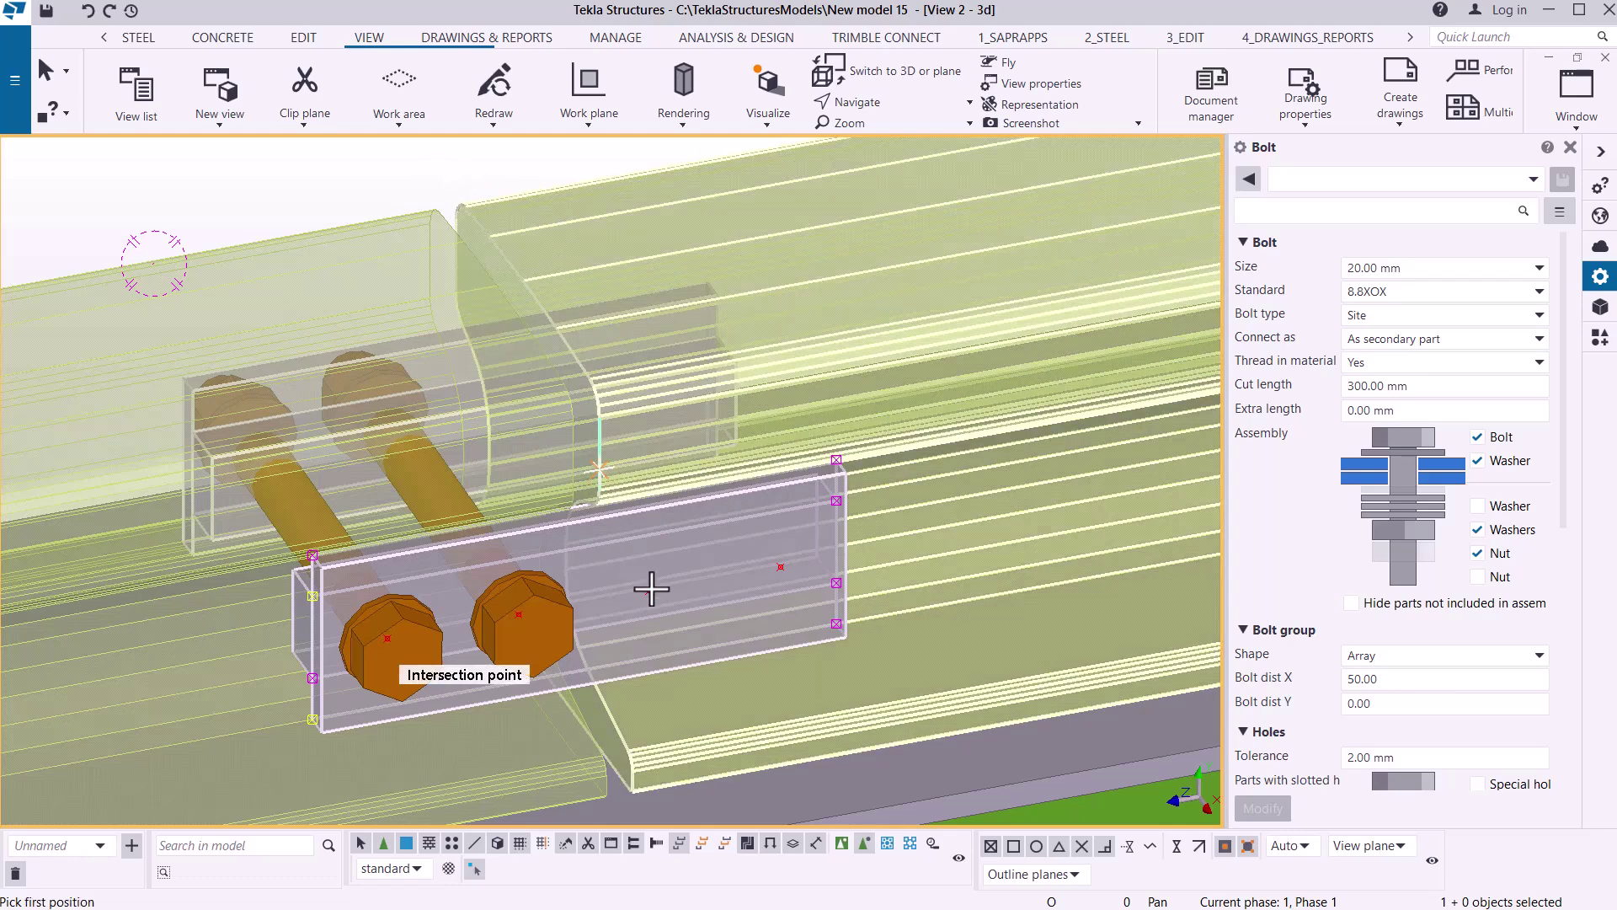
# - Place the second bolt pair through the two remaining reference points on the outer connecting plate
pyautogui.scroll(3, 650, 577)
pyautogui.click(639, 583)
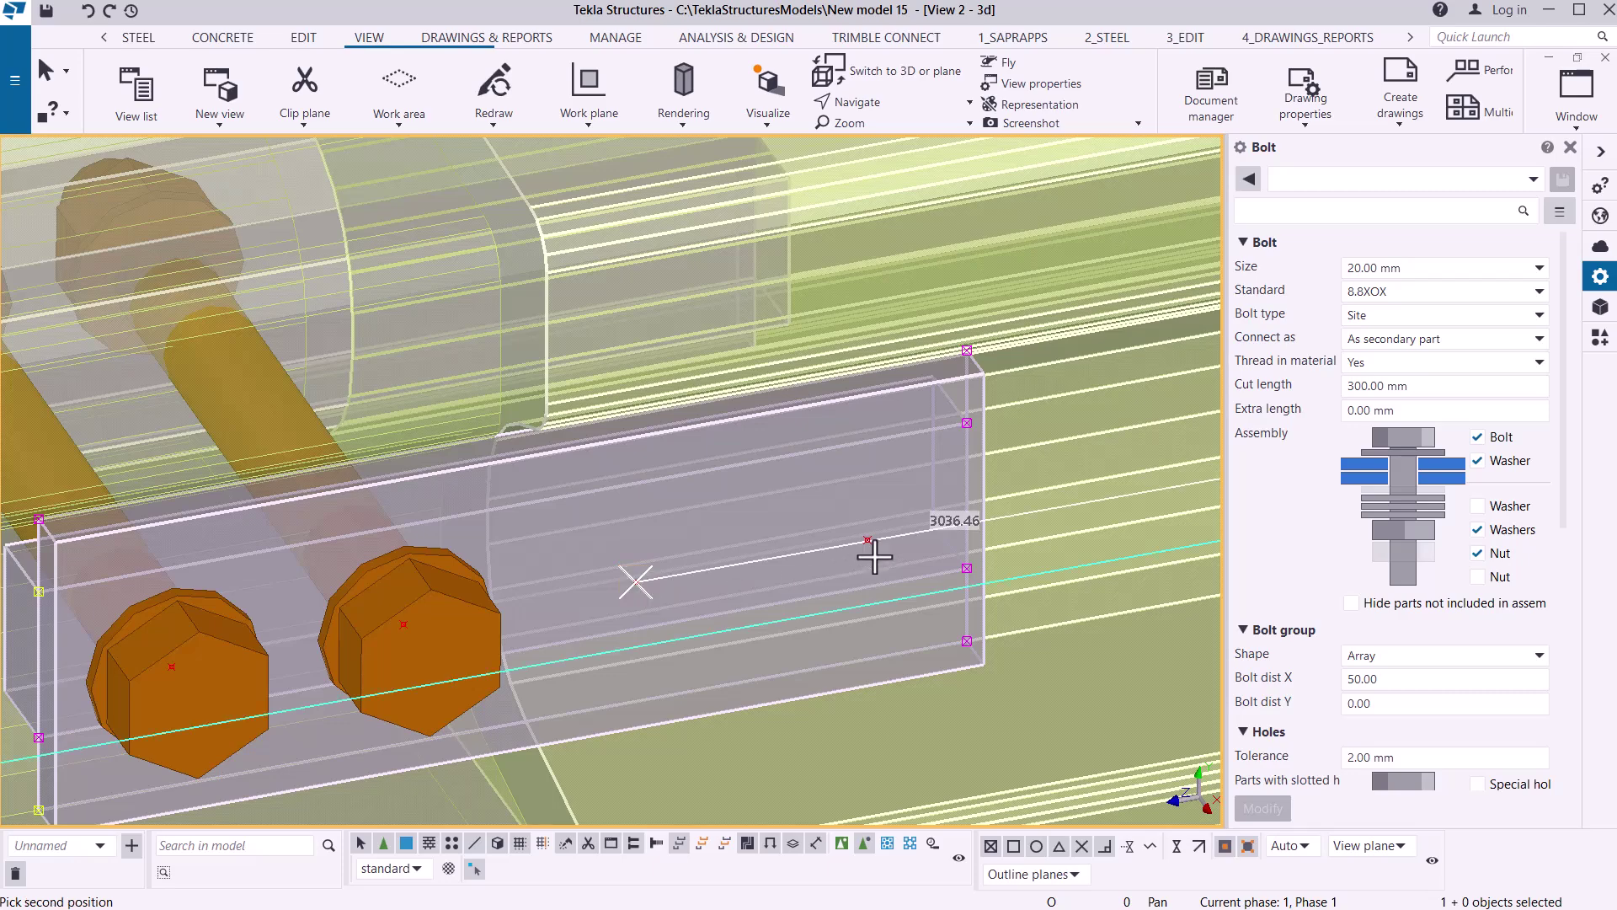
pyautogui.click(871, 542)
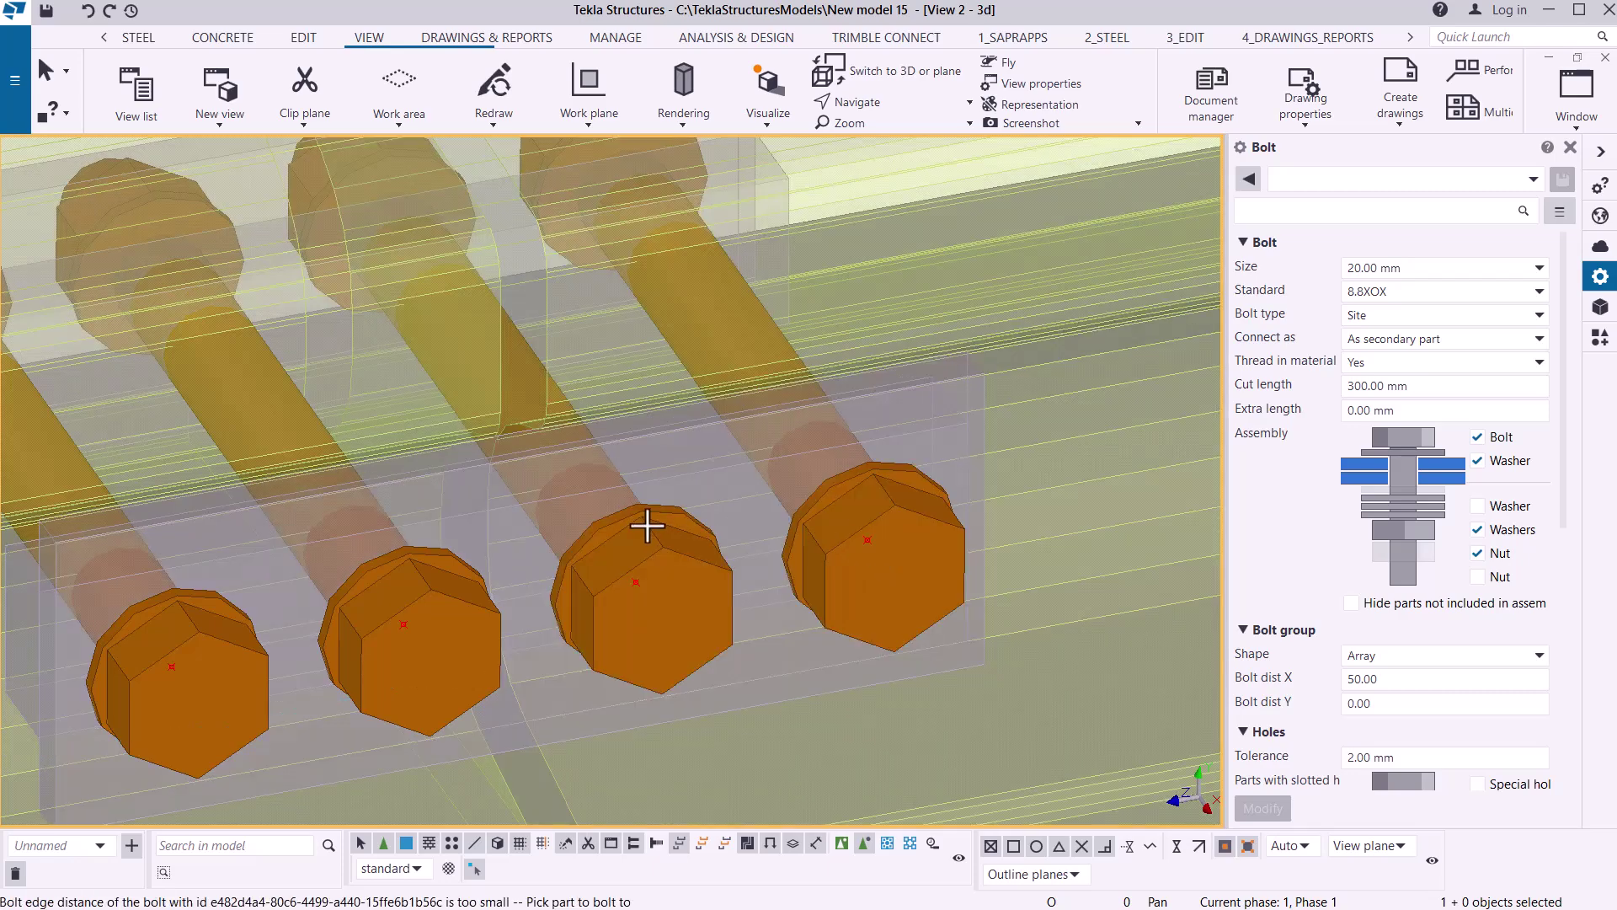
pyautogui.scroll(-4, 649, 527)
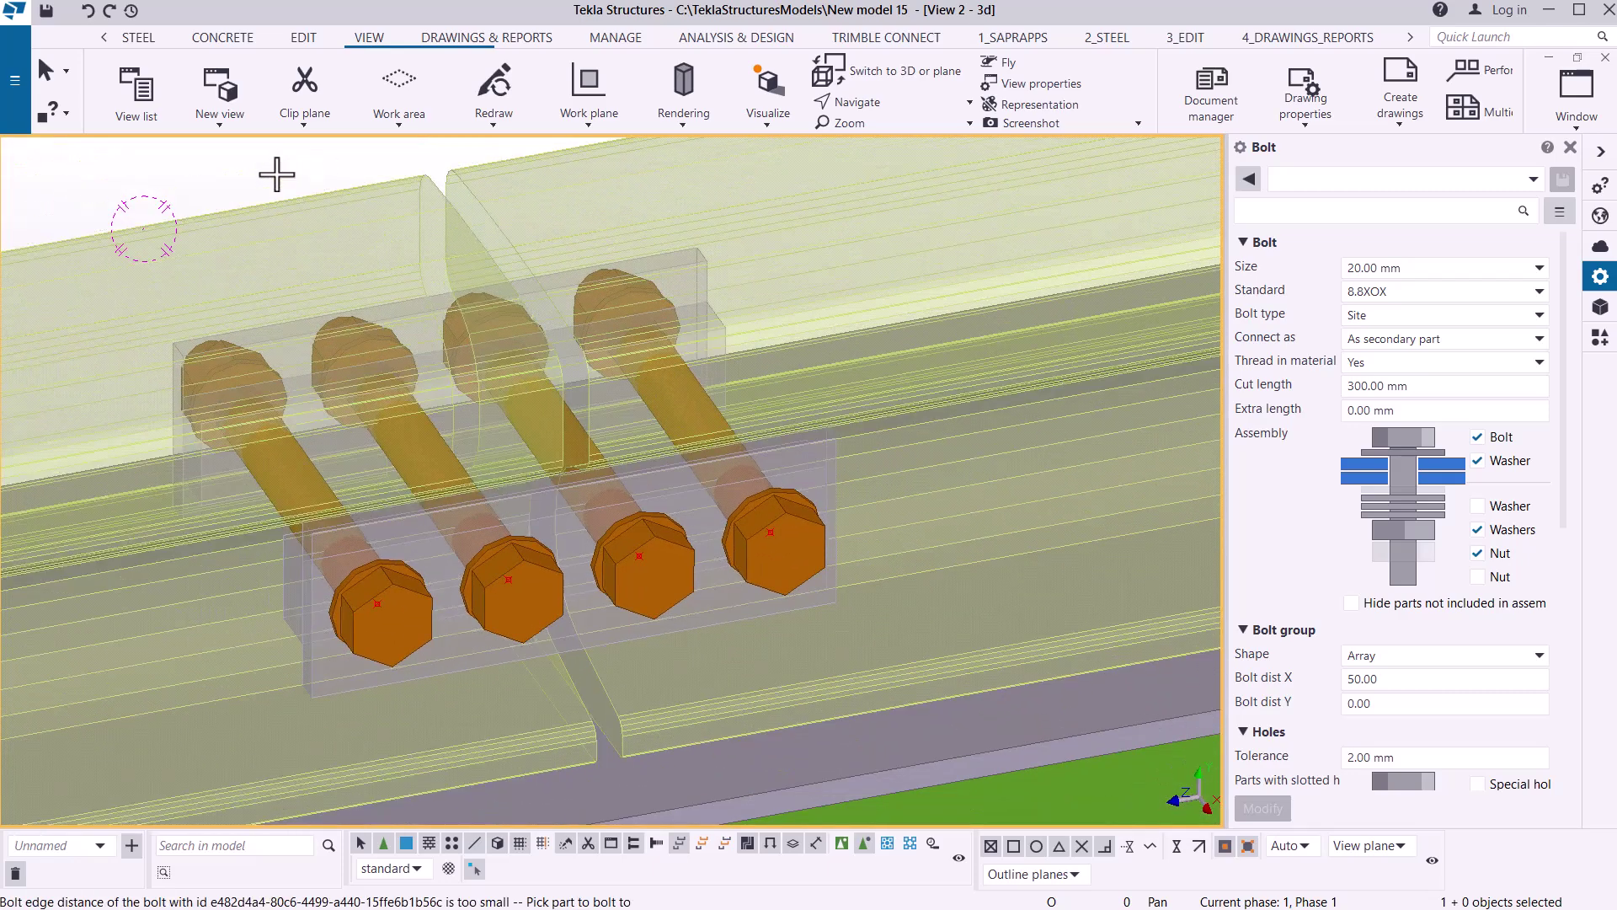
# - End the bolt command and display the parts as rendered again
pyautogui.rightClick(297, 183)
pyautogui.click(342, 190)
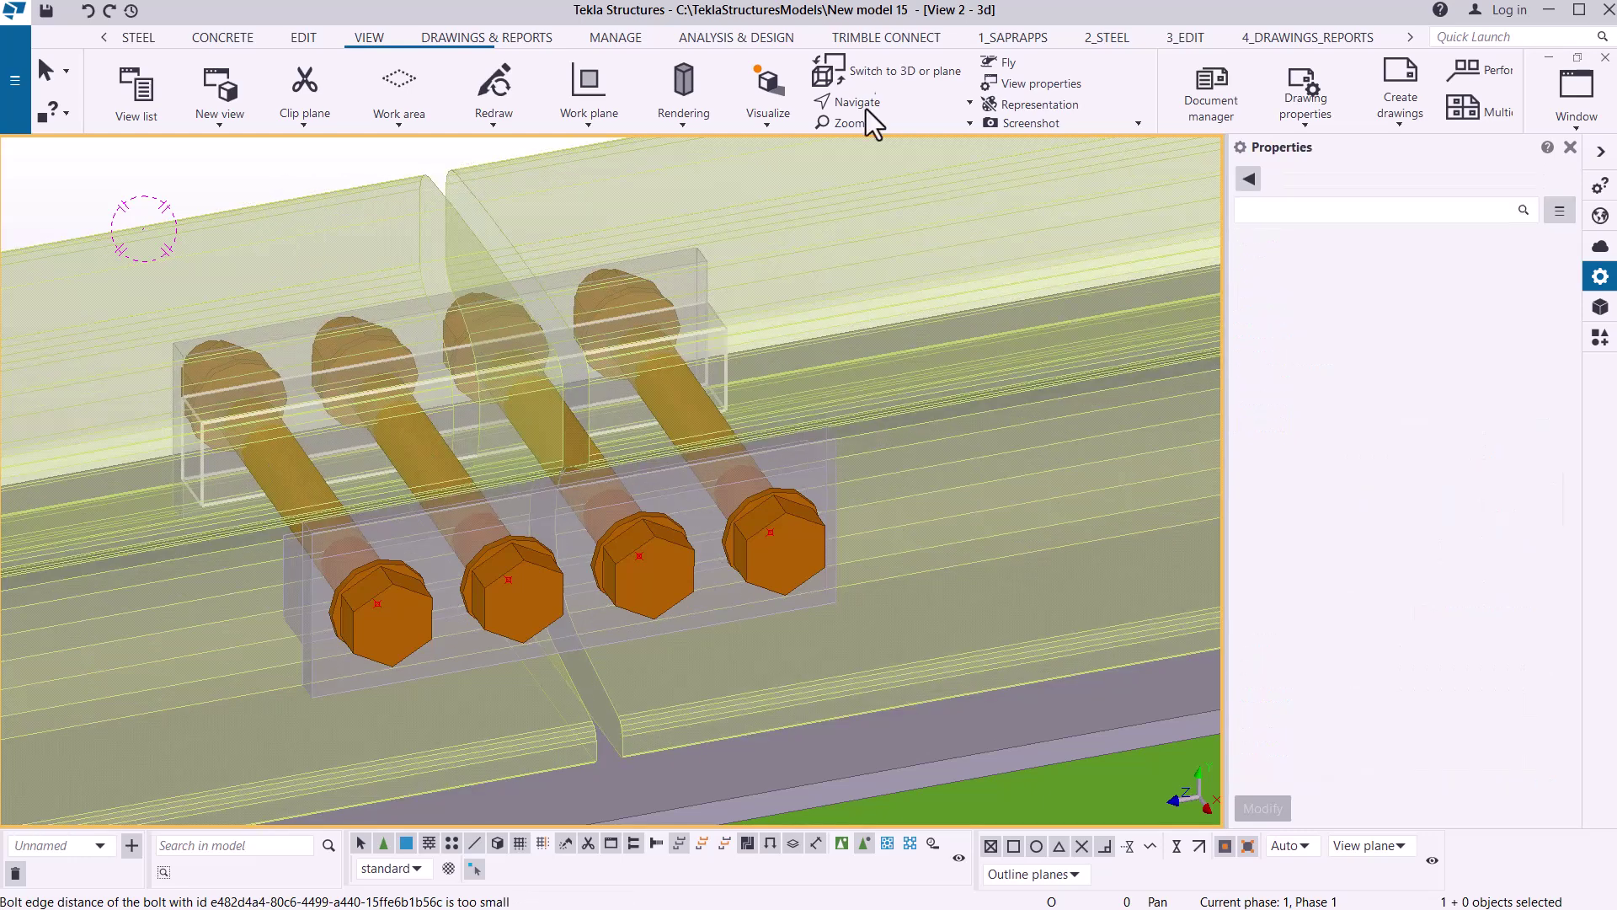
pyautogui.click(683, 125)
pyautogui.click(714, 312)
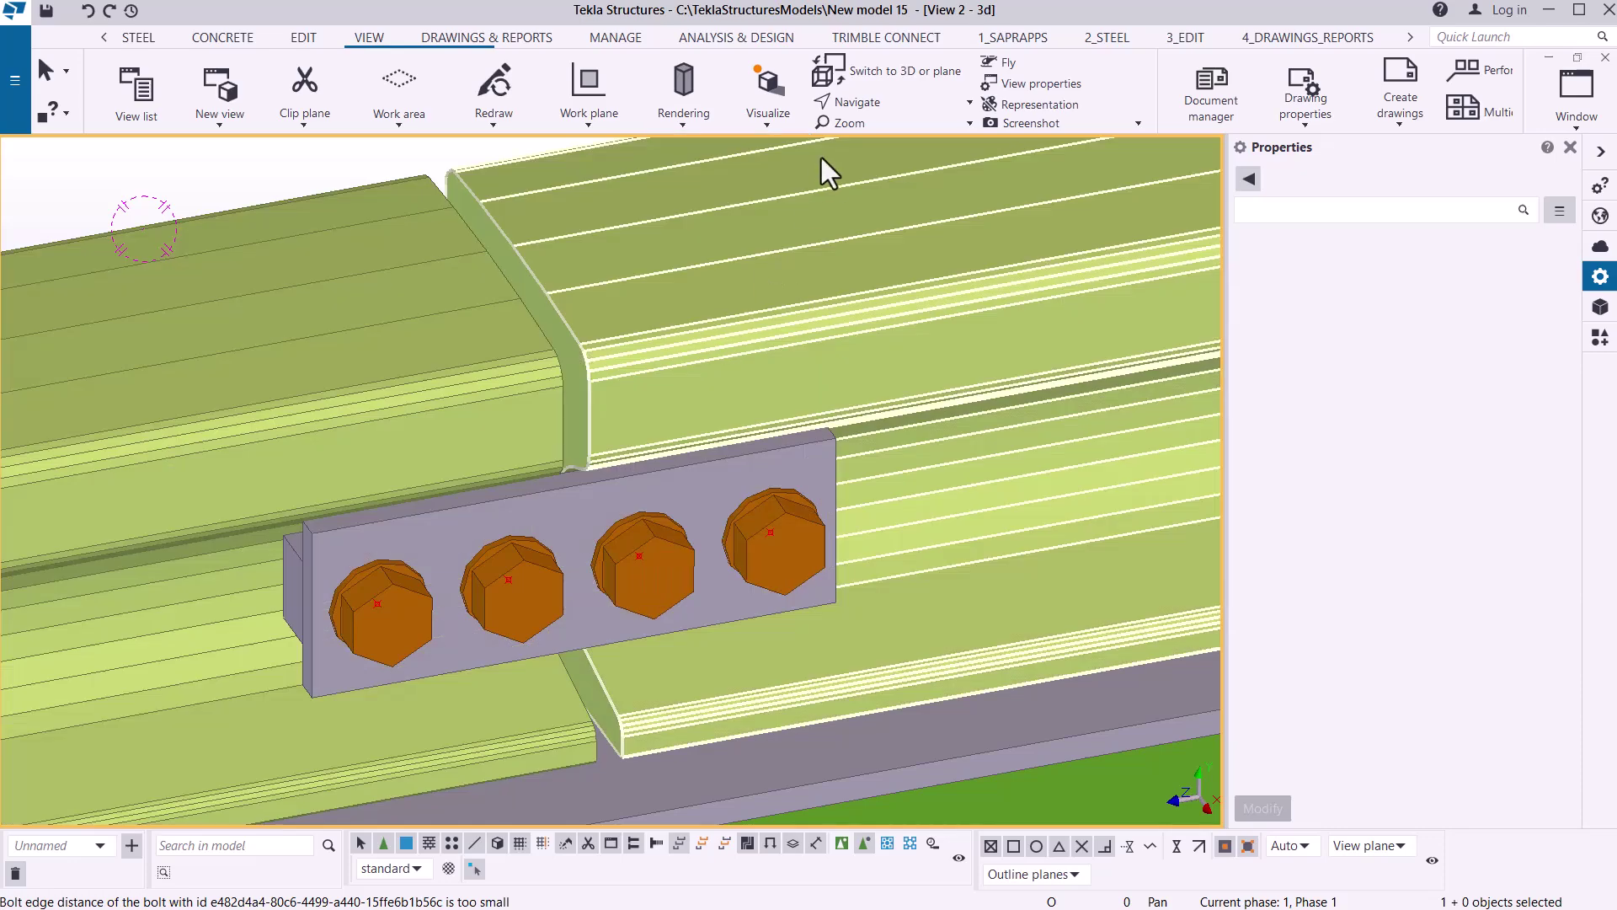
# - Pan from the bolted purlin splice across the frames to examine the purlin run and the area around grid line 2
pyautogui.click(895, 103)
pyautogui.click(873, 190)
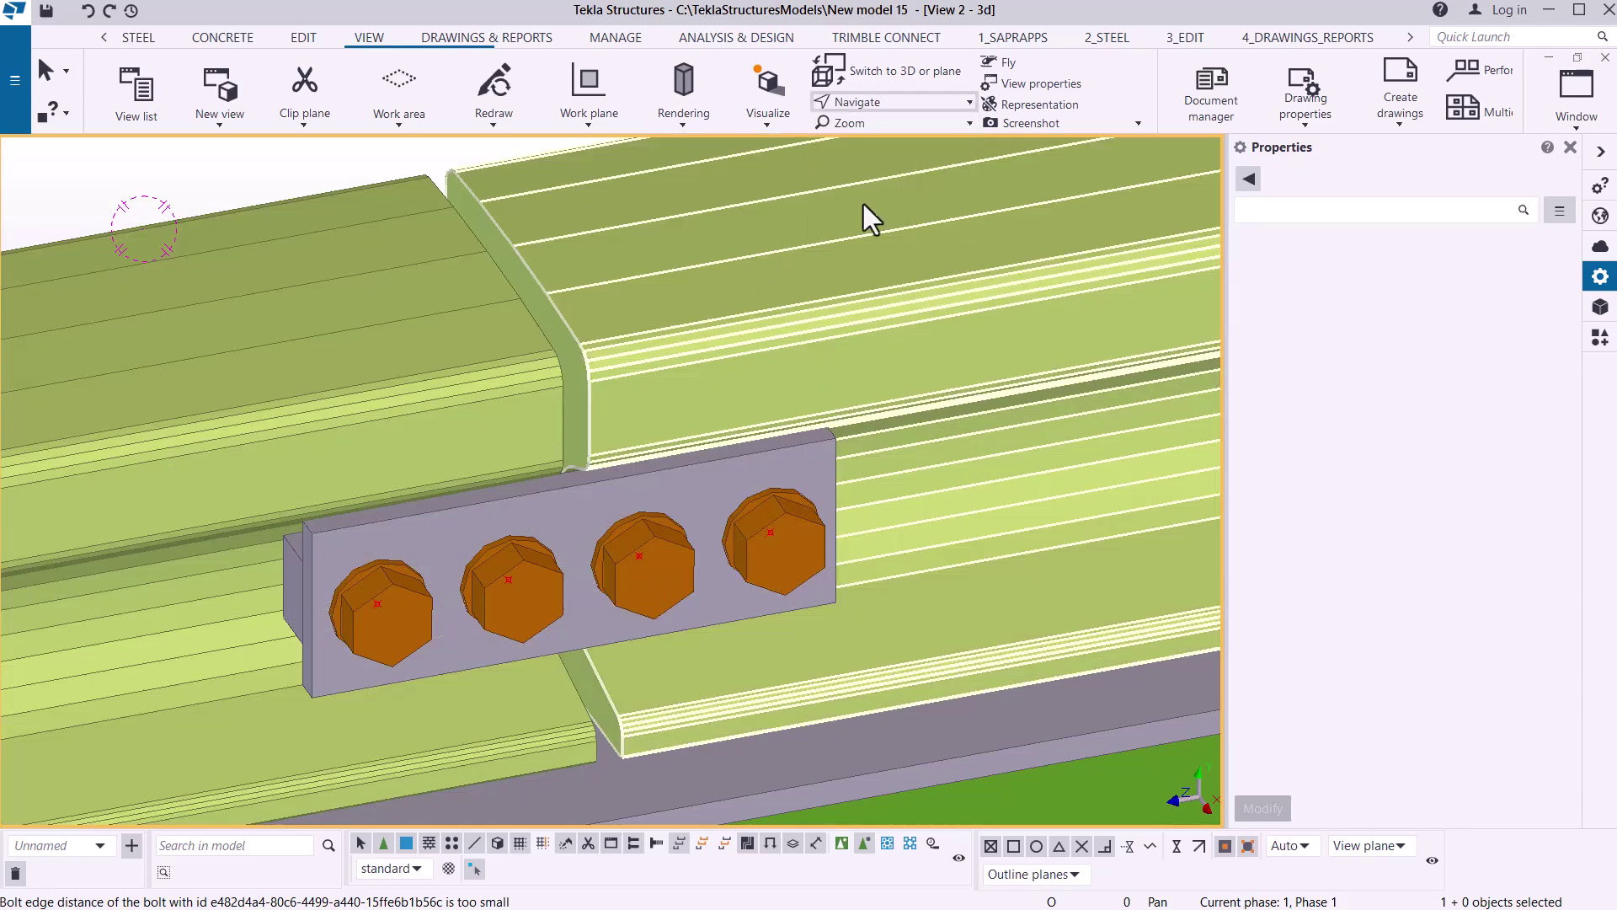
pyautogui.click(610, 378)
pyautogui.keyDown('ctrl'); pyautogui.moveTo(678, 375); pyautogui.dragTo(549, 424, button='middle'); pyautogui.keyUp('ctrl')
pyautogui.scroll(-10, 550, 424)
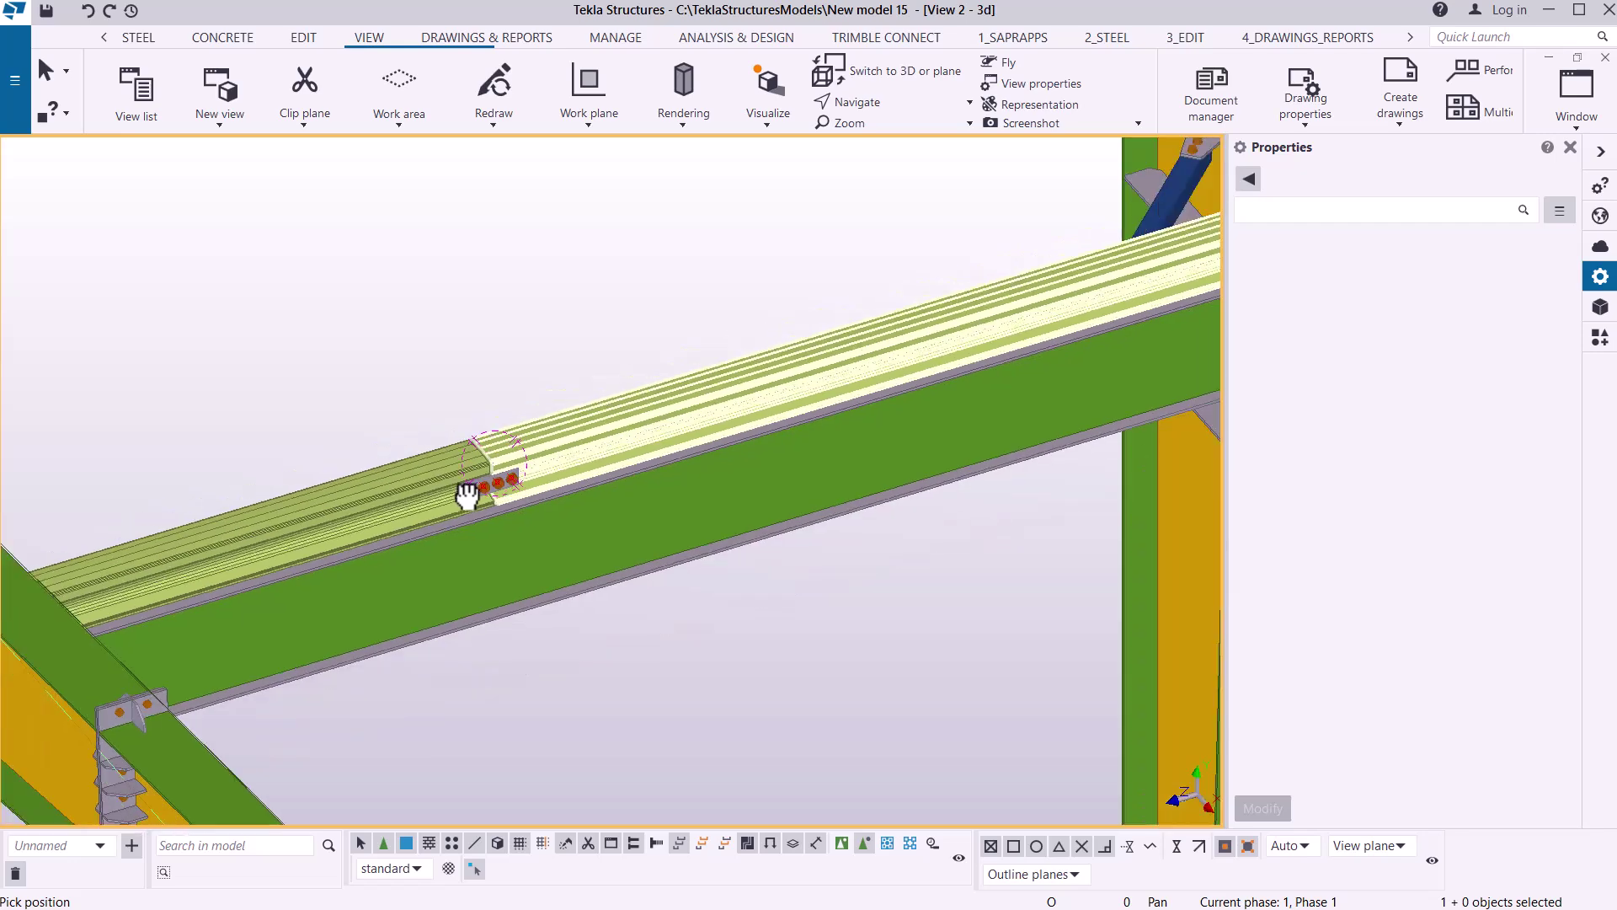
pyautogui.scroll(-8, 466, 497)
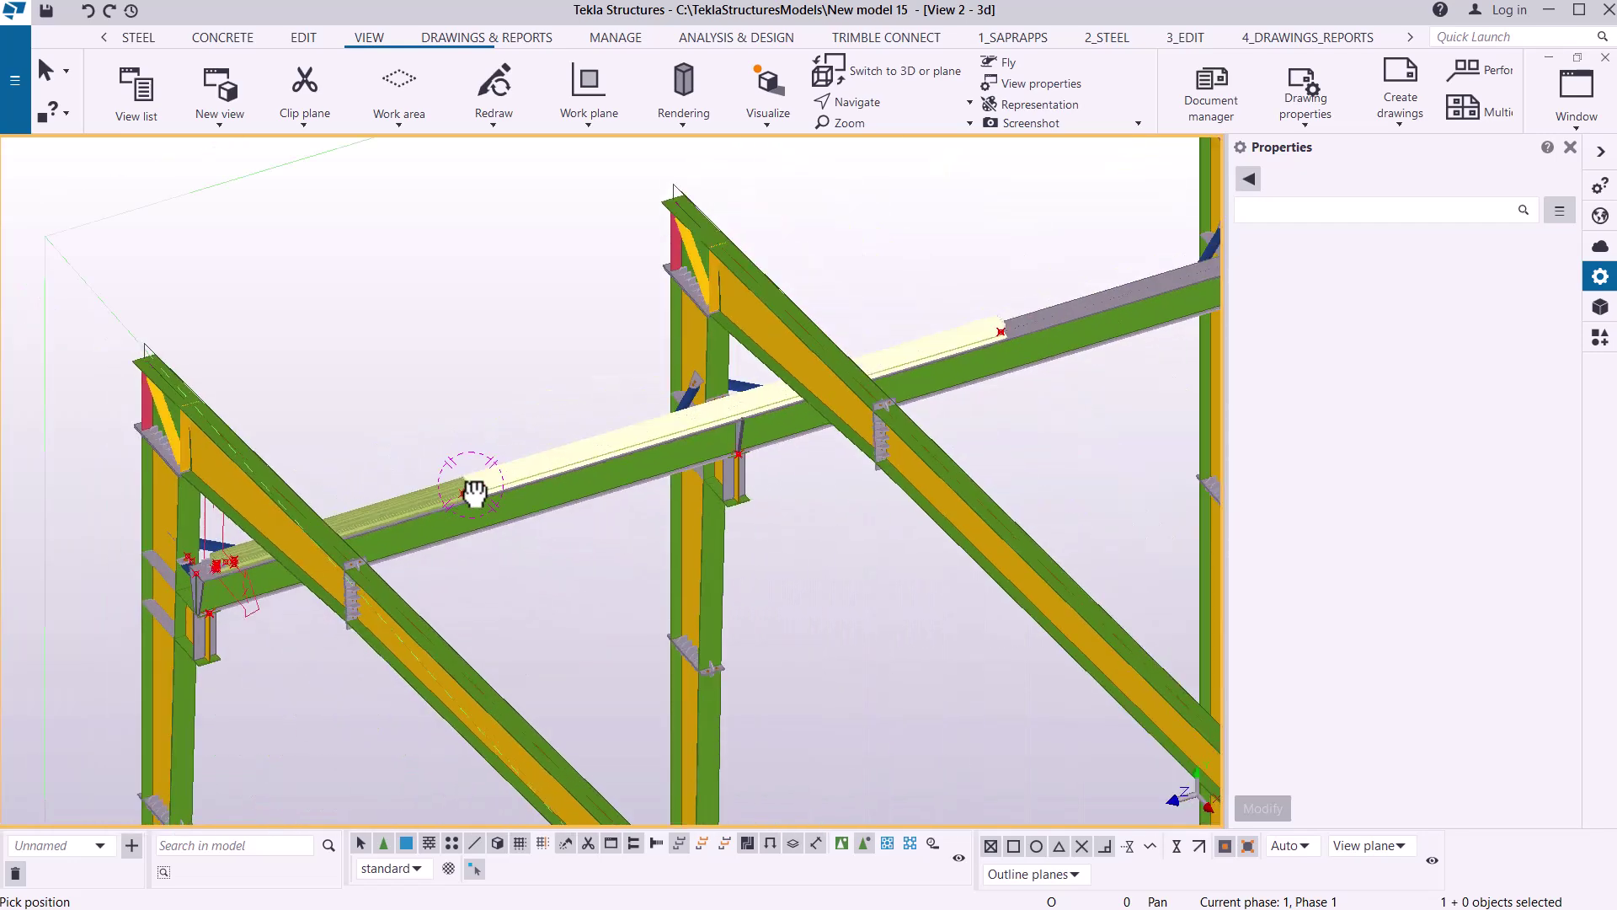
pyautogui.scroll(3, 1023, 337)
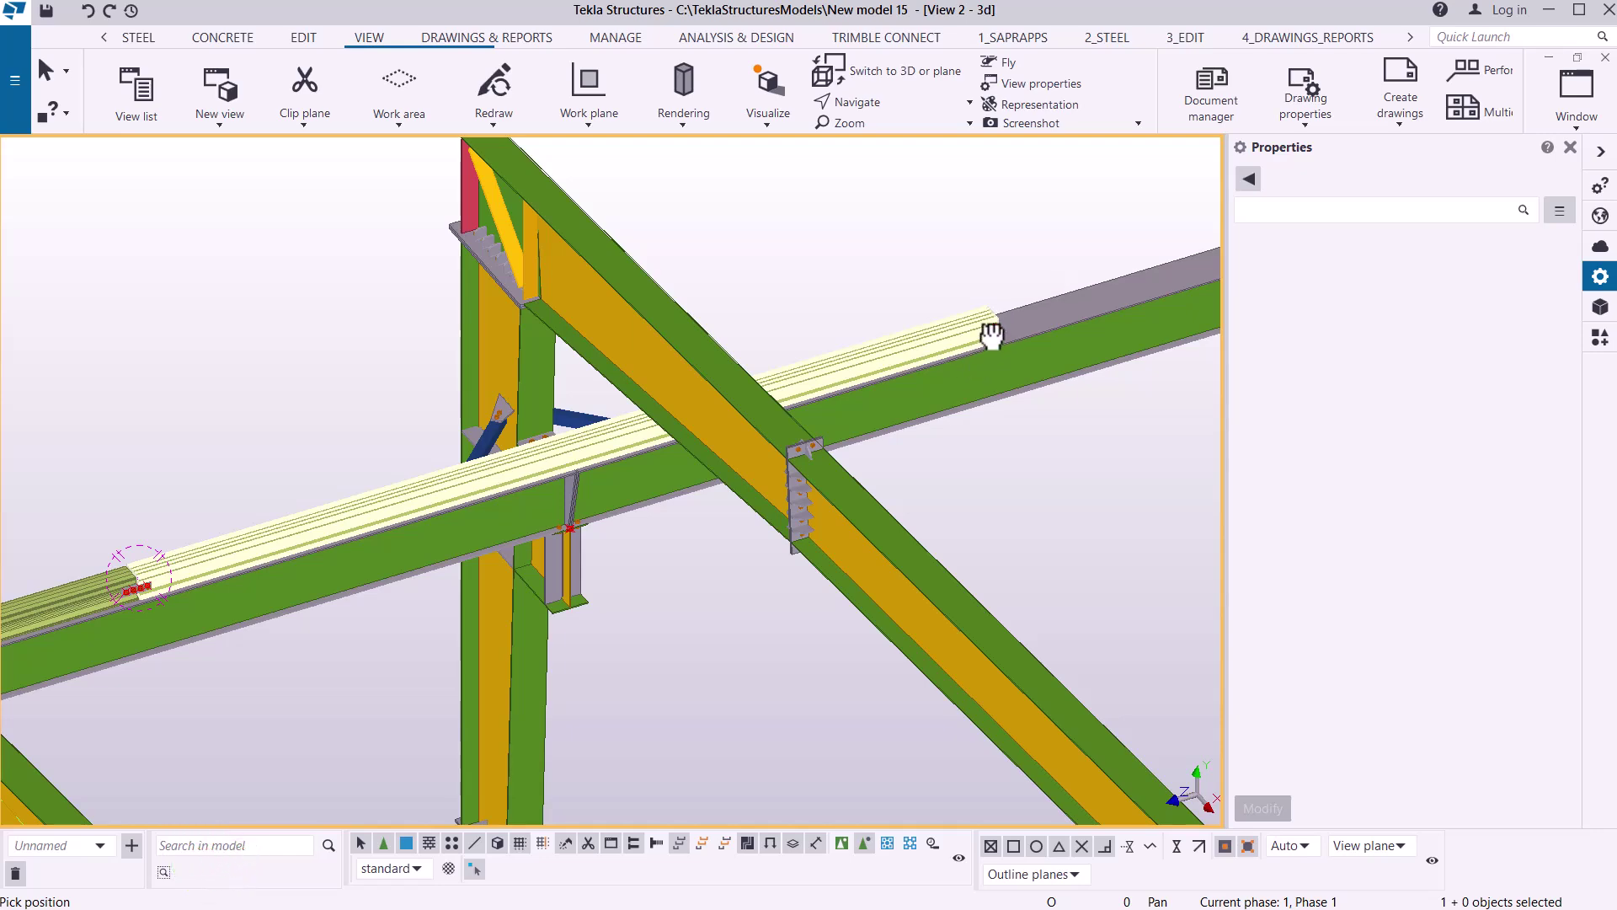
pyautogui.scroll(-5, 860, 330)
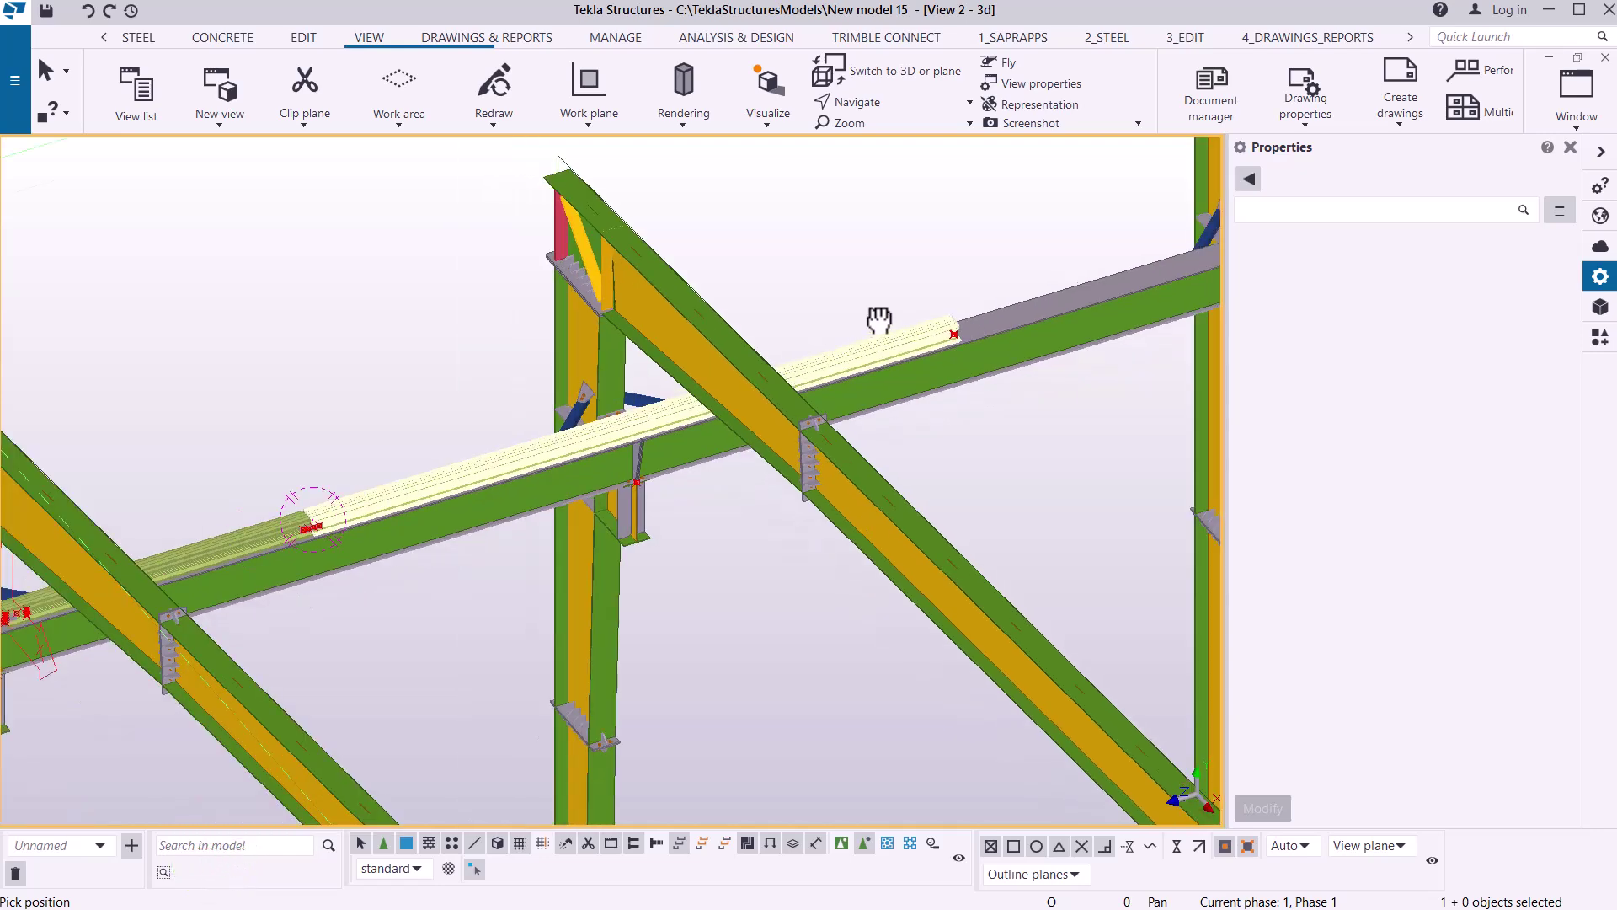
pyautogui.scroll(5, 524, 463)
pyautogui.scroll(-6, 518, 455)
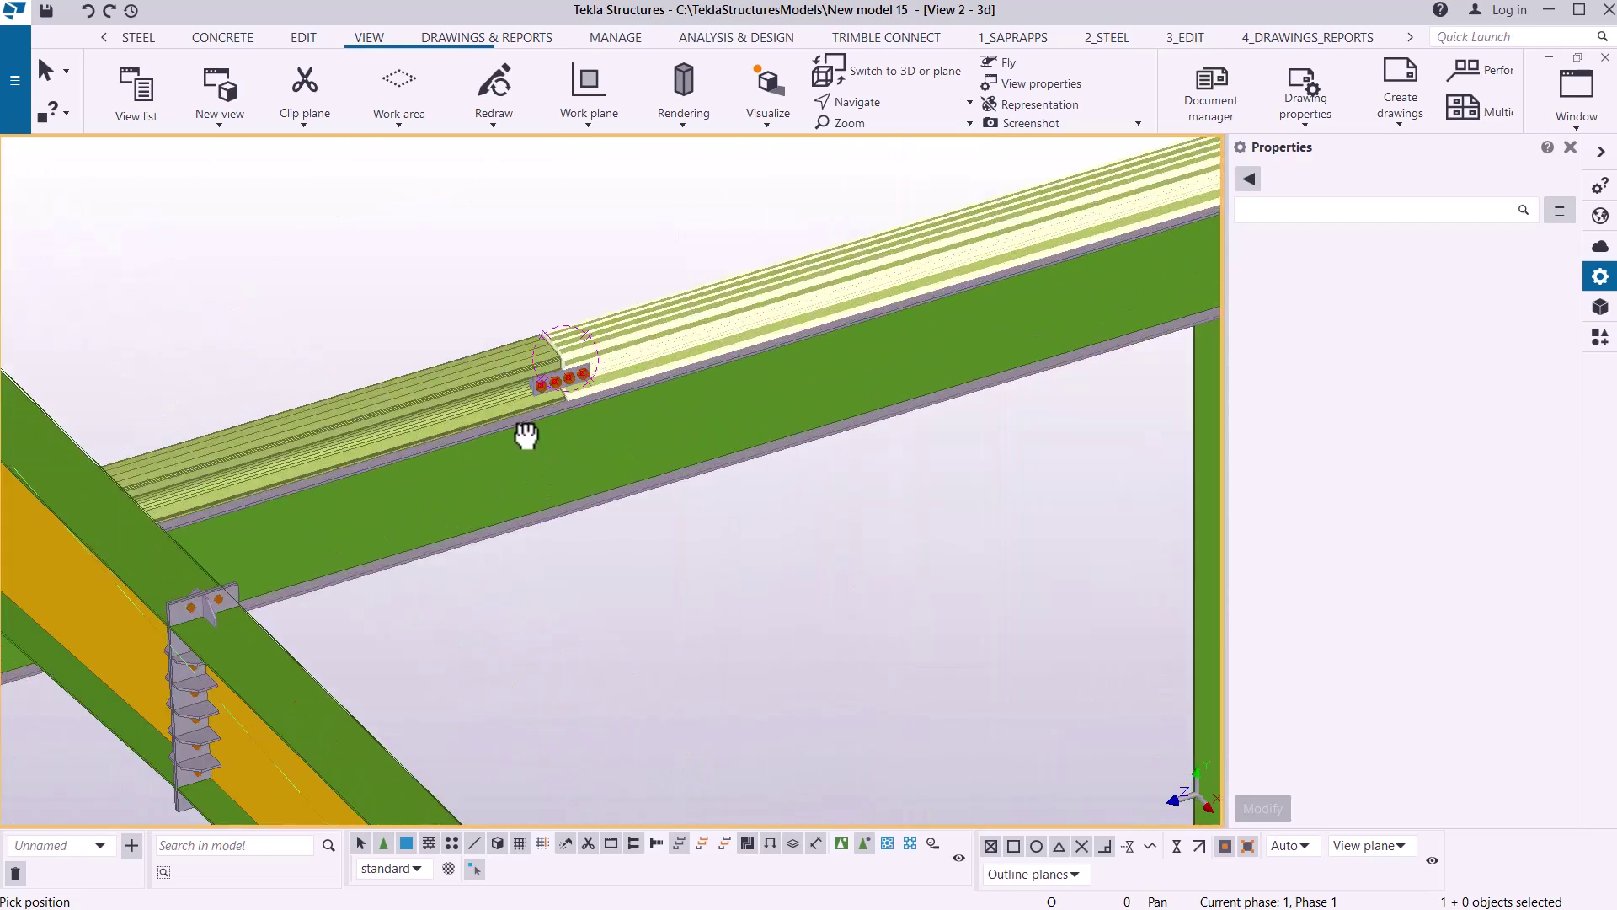
pyautogui.scroll(-5, 527, 236)
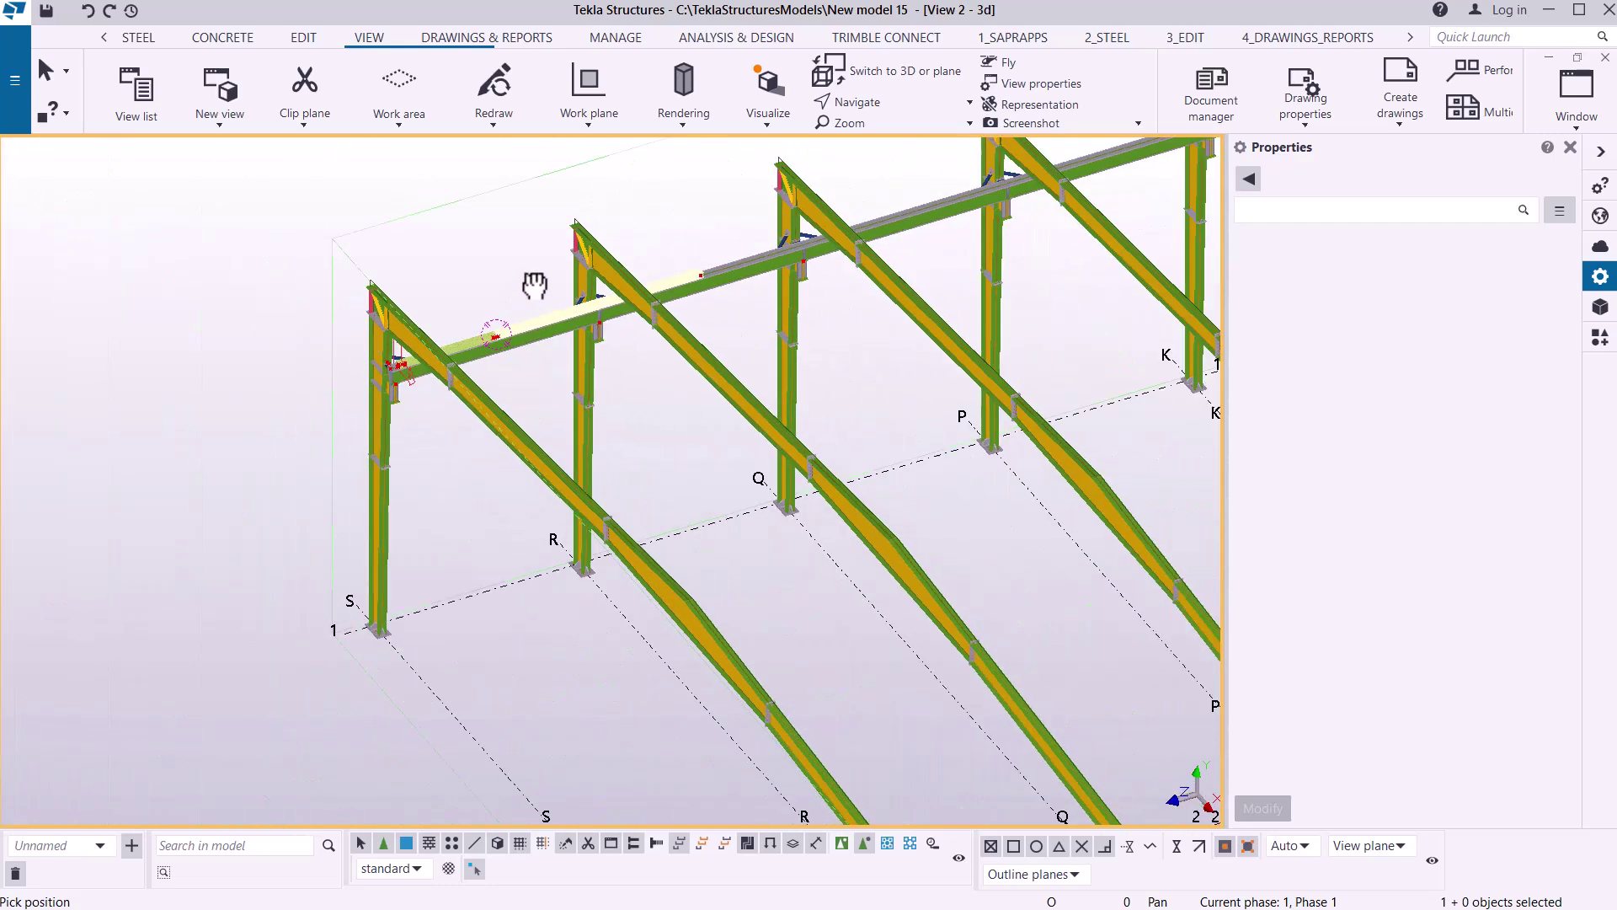
pyautogui.scroll(8, 640, 696)
pyautogui.scroll(1, 603, 670)
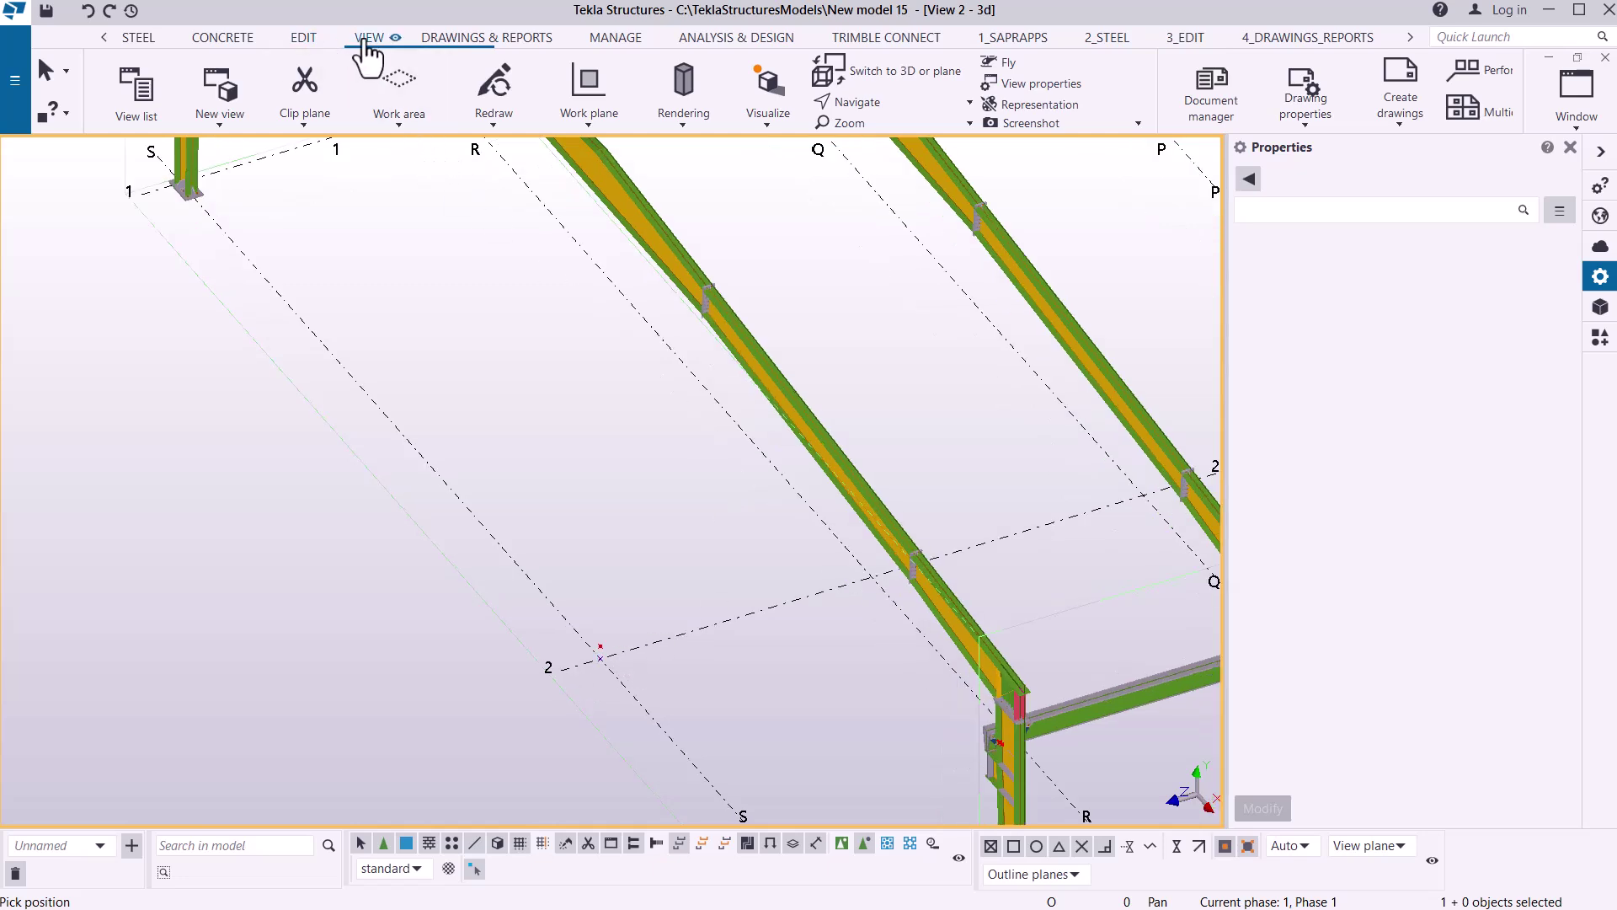
# - Set the work plane at the intersection of grid lines 2 and S with its Z axis upright, and end the command
pyautogui.click(398, 43)
pyautogui.click(596, 128)
pyautogui.click(599, 164)
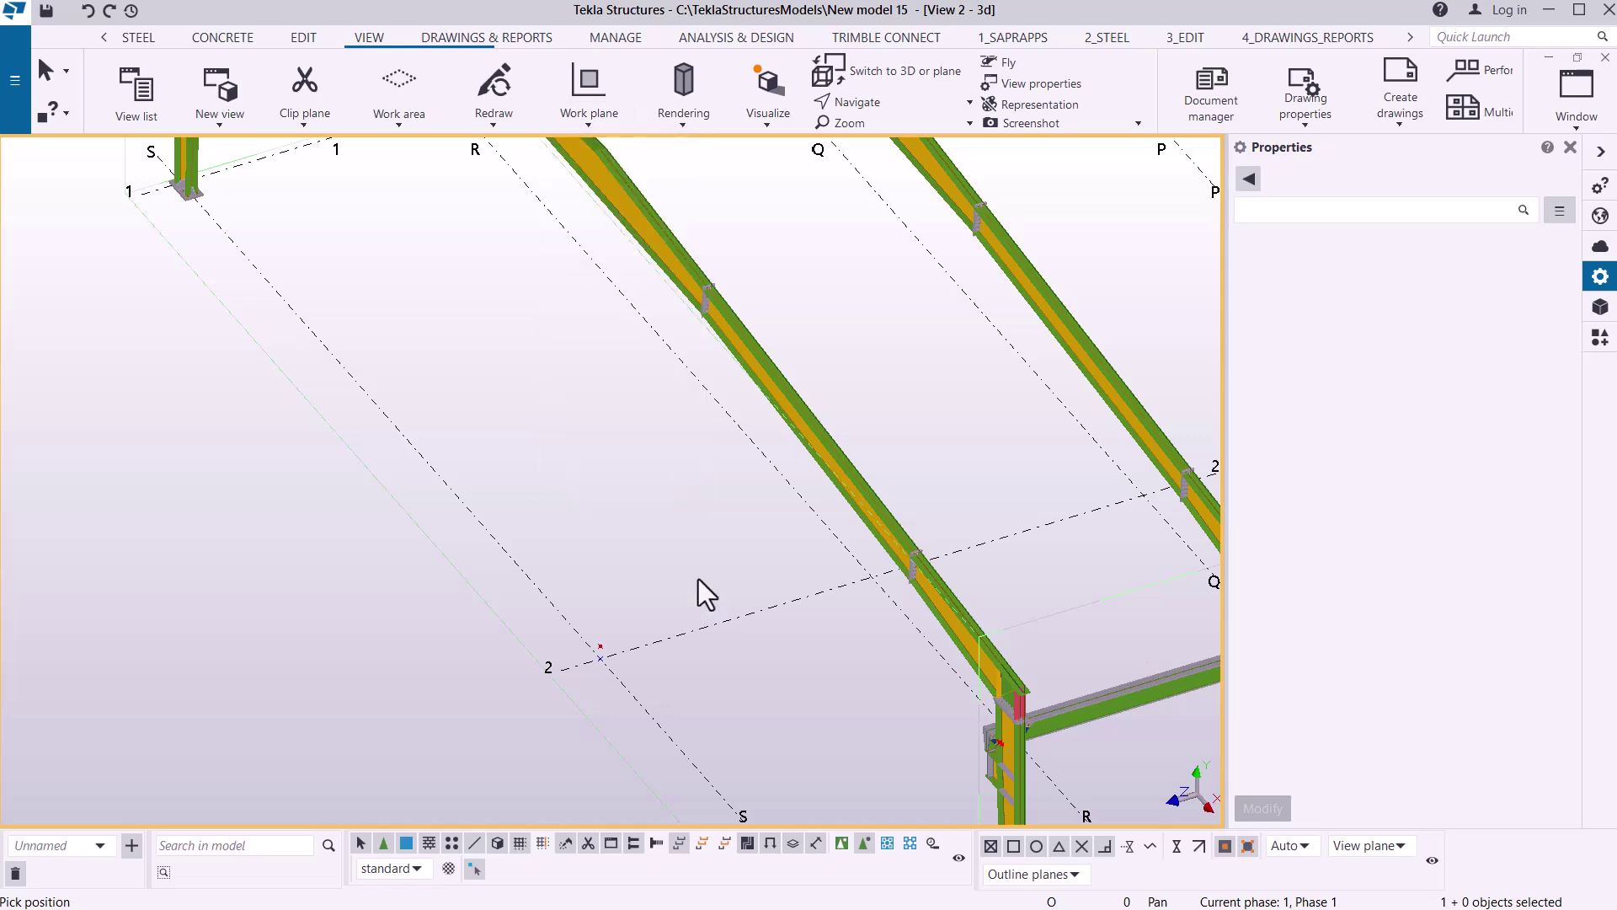
pyautogui.click(600, 659)
pyautogui.rightClick(608, 423)
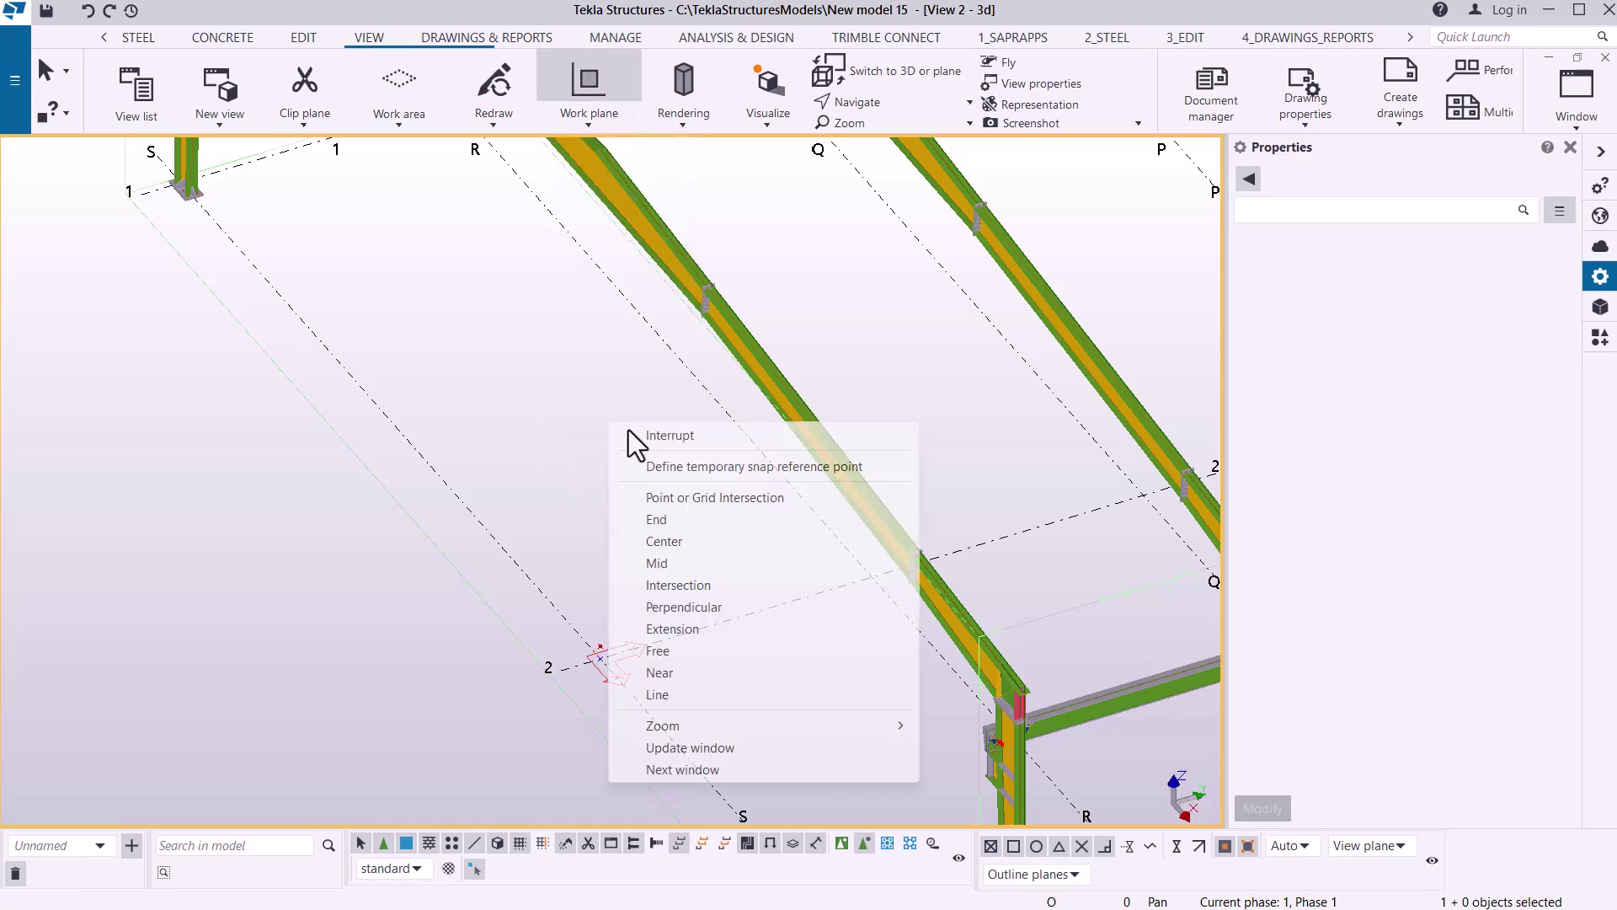
pyautogui.click(665, 432)
# - Select the long purlin beside the splice, and add the adjoining purlin, connecting plates and bolts with an area selection
pyautogui.scroll(-3, 545, 590)
pyautogui.scroll(-3, 559, 593)
pyautogui.scroll(10, 640, 184)
pyautogui.scroll(3, 674, 227)
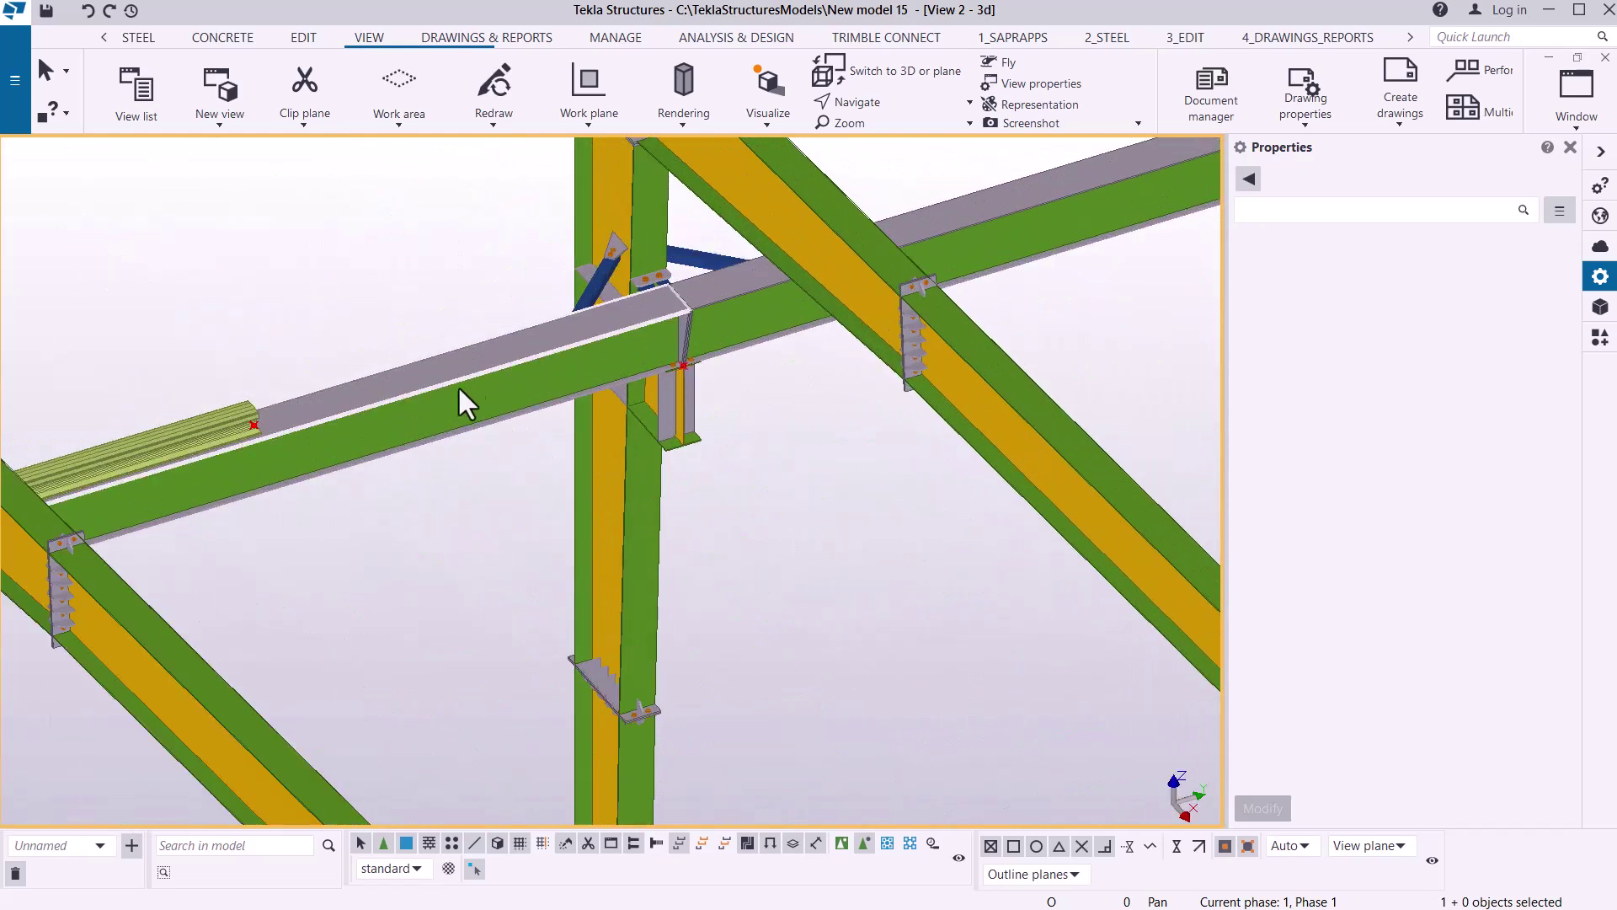
pyautogui.scroll(-2, 750, 279)
pyautogui.scroll(-3, 752, 295)
pyautogui.scroll(5, 169, 480)
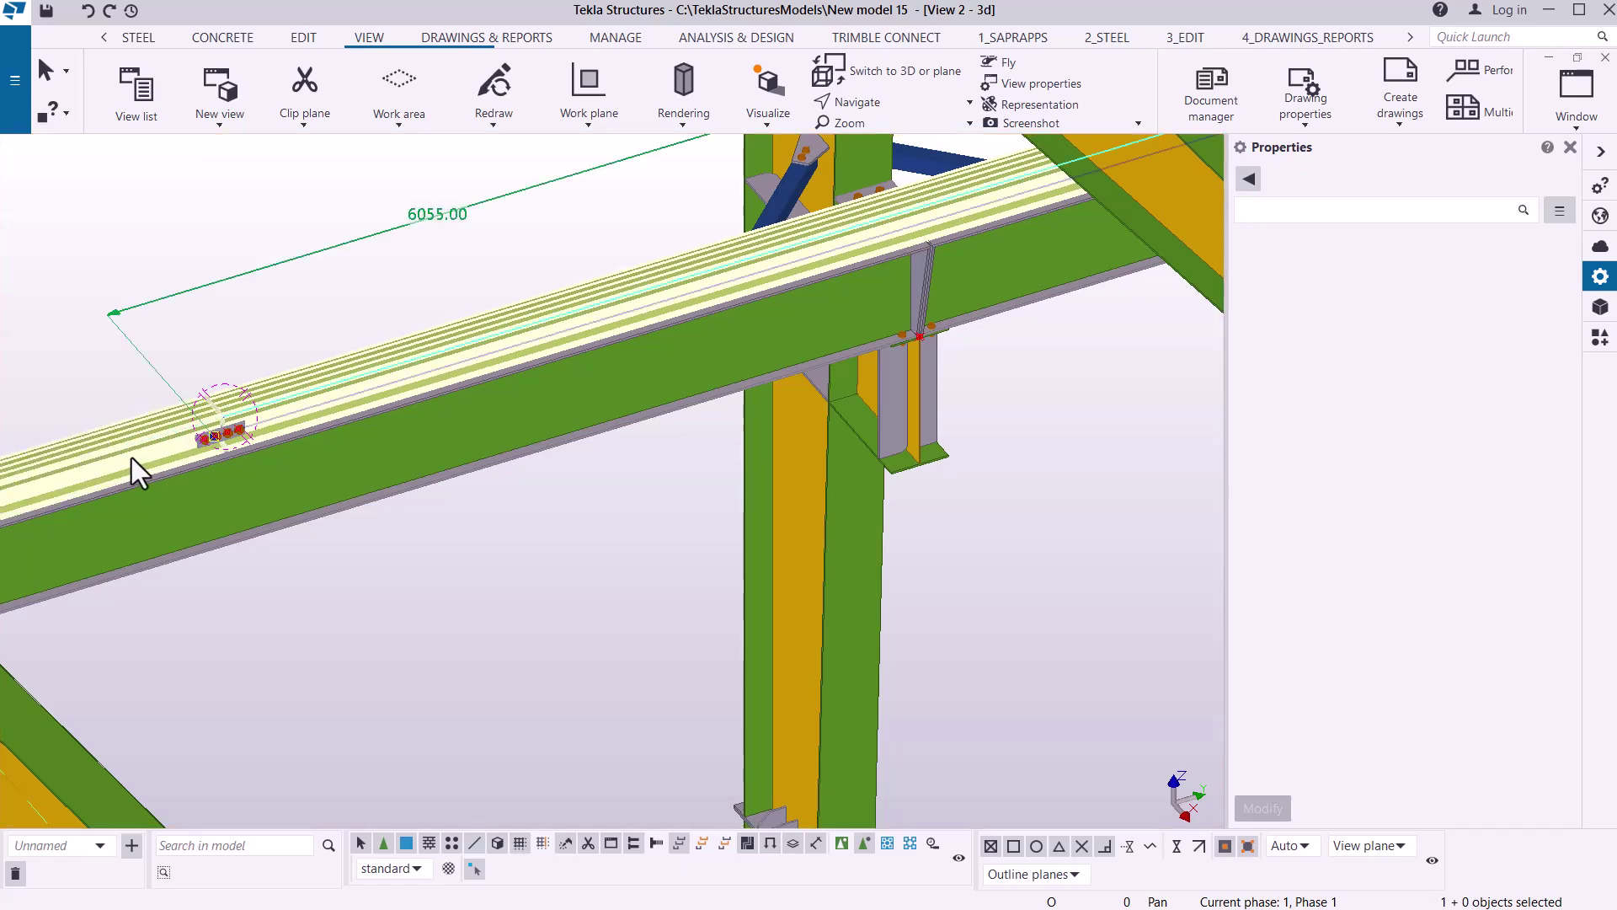
pyautogui.scroll(5, 143, 460)
pyautogui.scroll(-5, 293, 371)
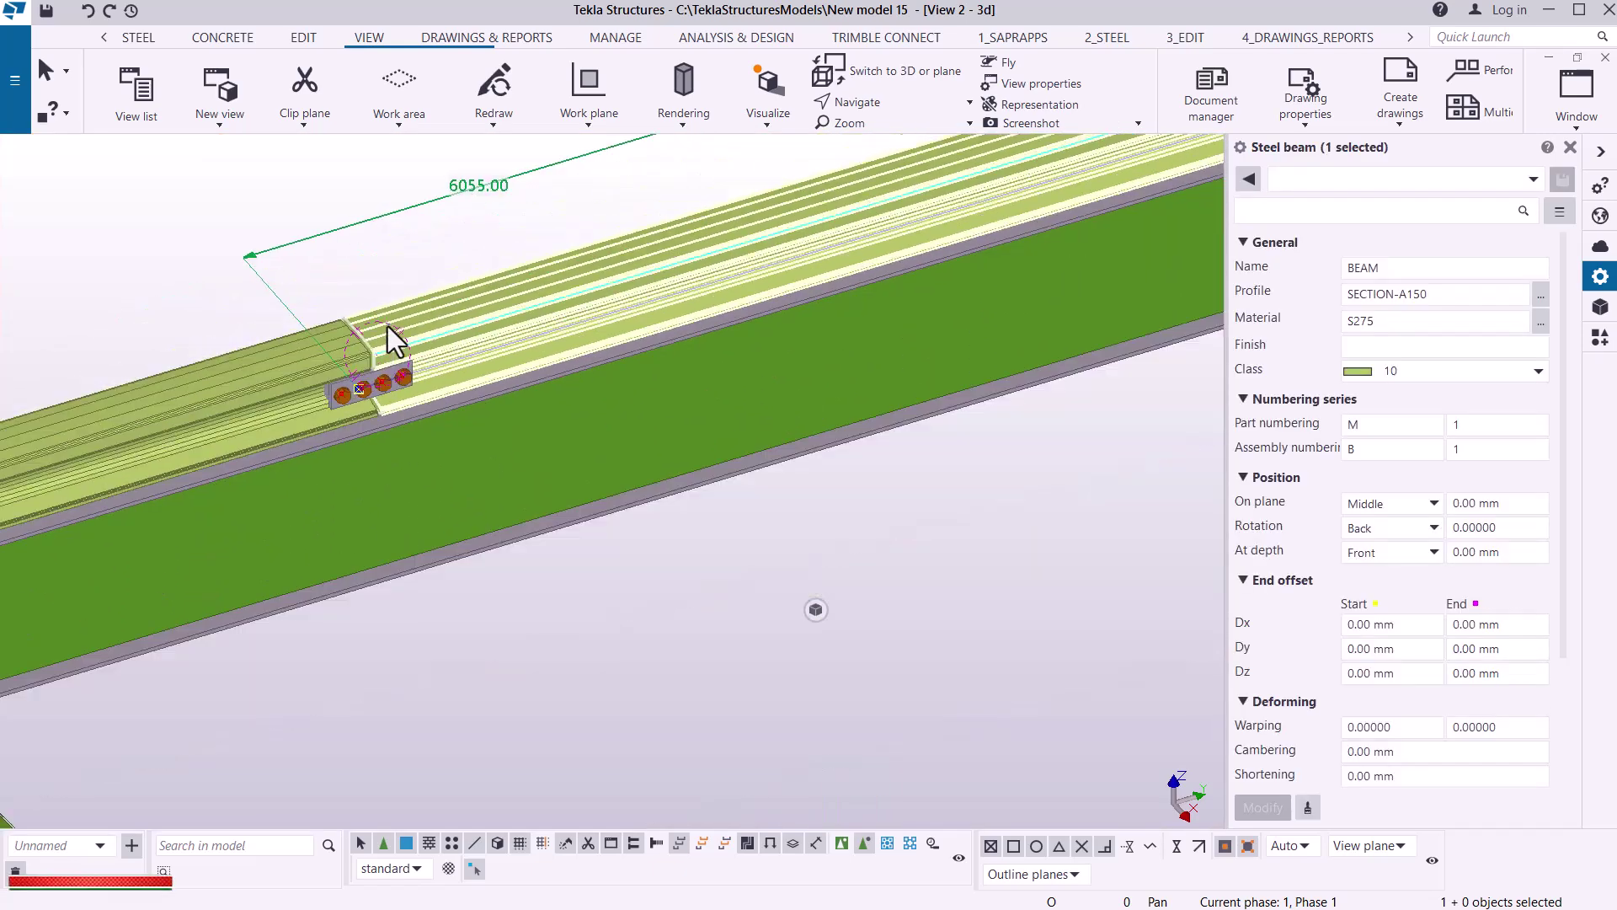
pyautogui.moveTo(512, 229); pyautogui.dragTo(276, 633)
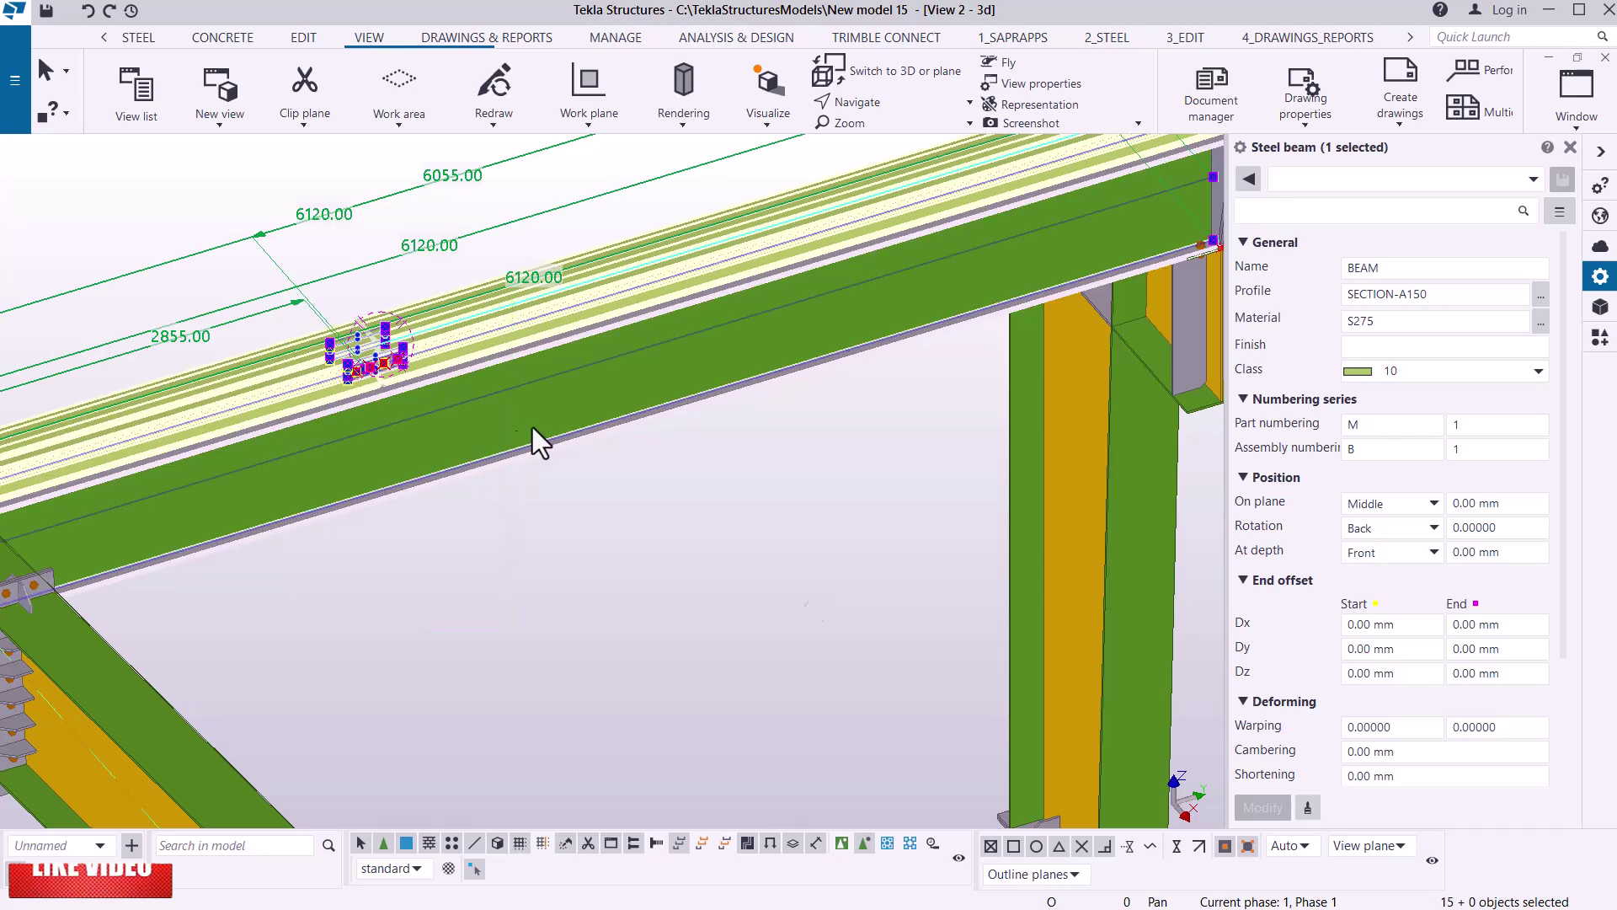
# - Remove the web and flange parts of the supporting girder beneath the purlins from the selection
pyautogui.scroll(3, 635, 325)
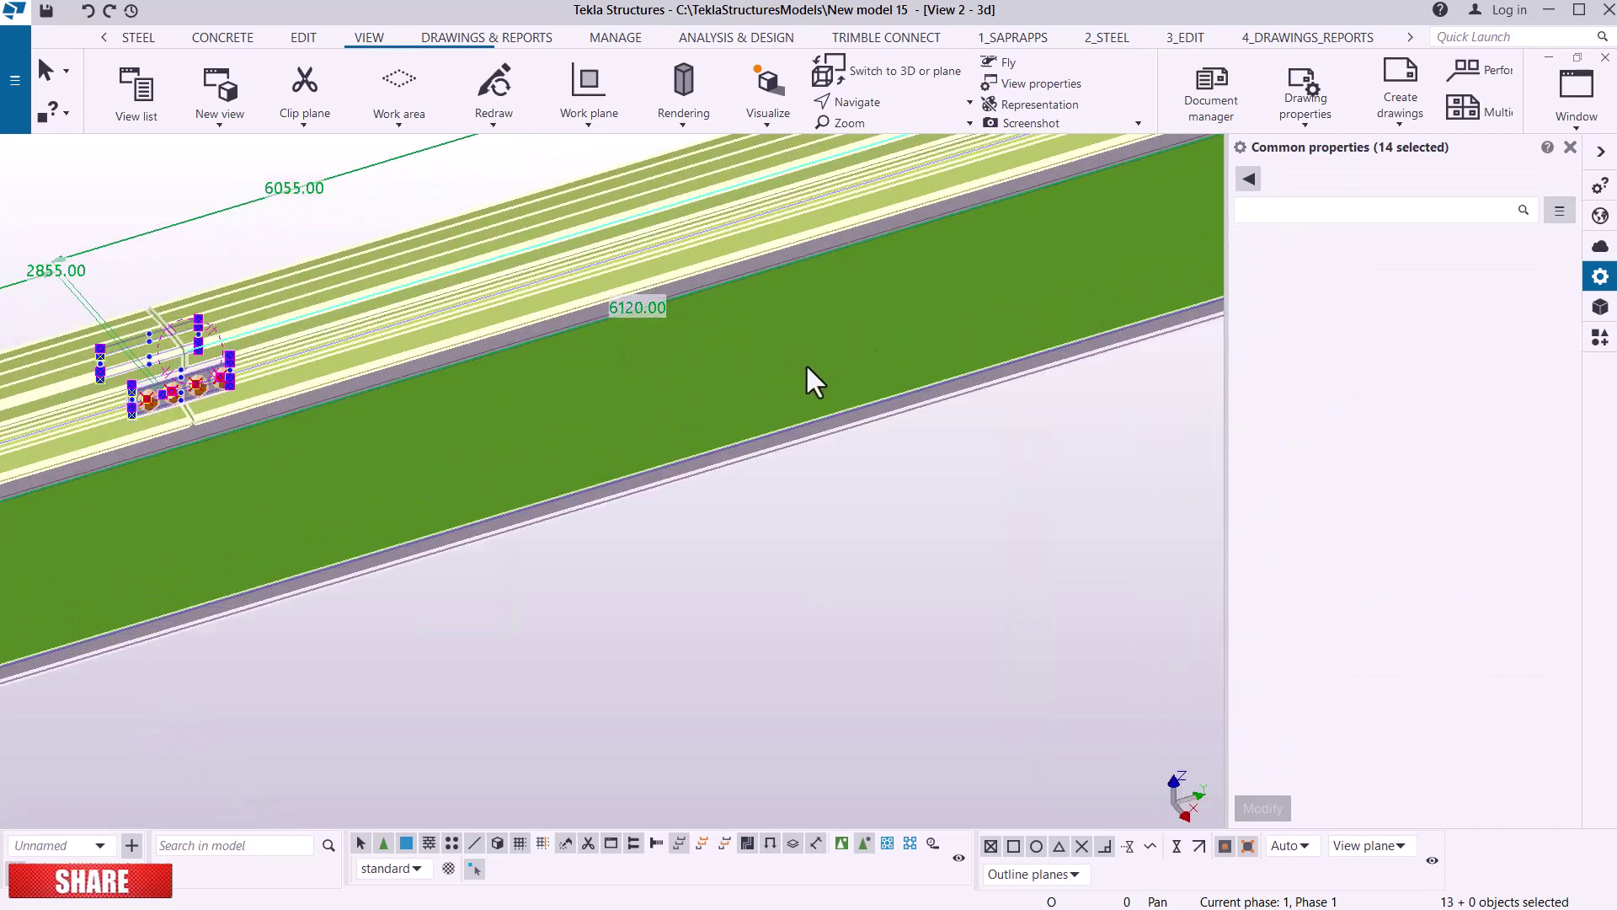
pyautogui.scroll(-5, 908, 345)
pyautogui.scroll(3, 365, 491)
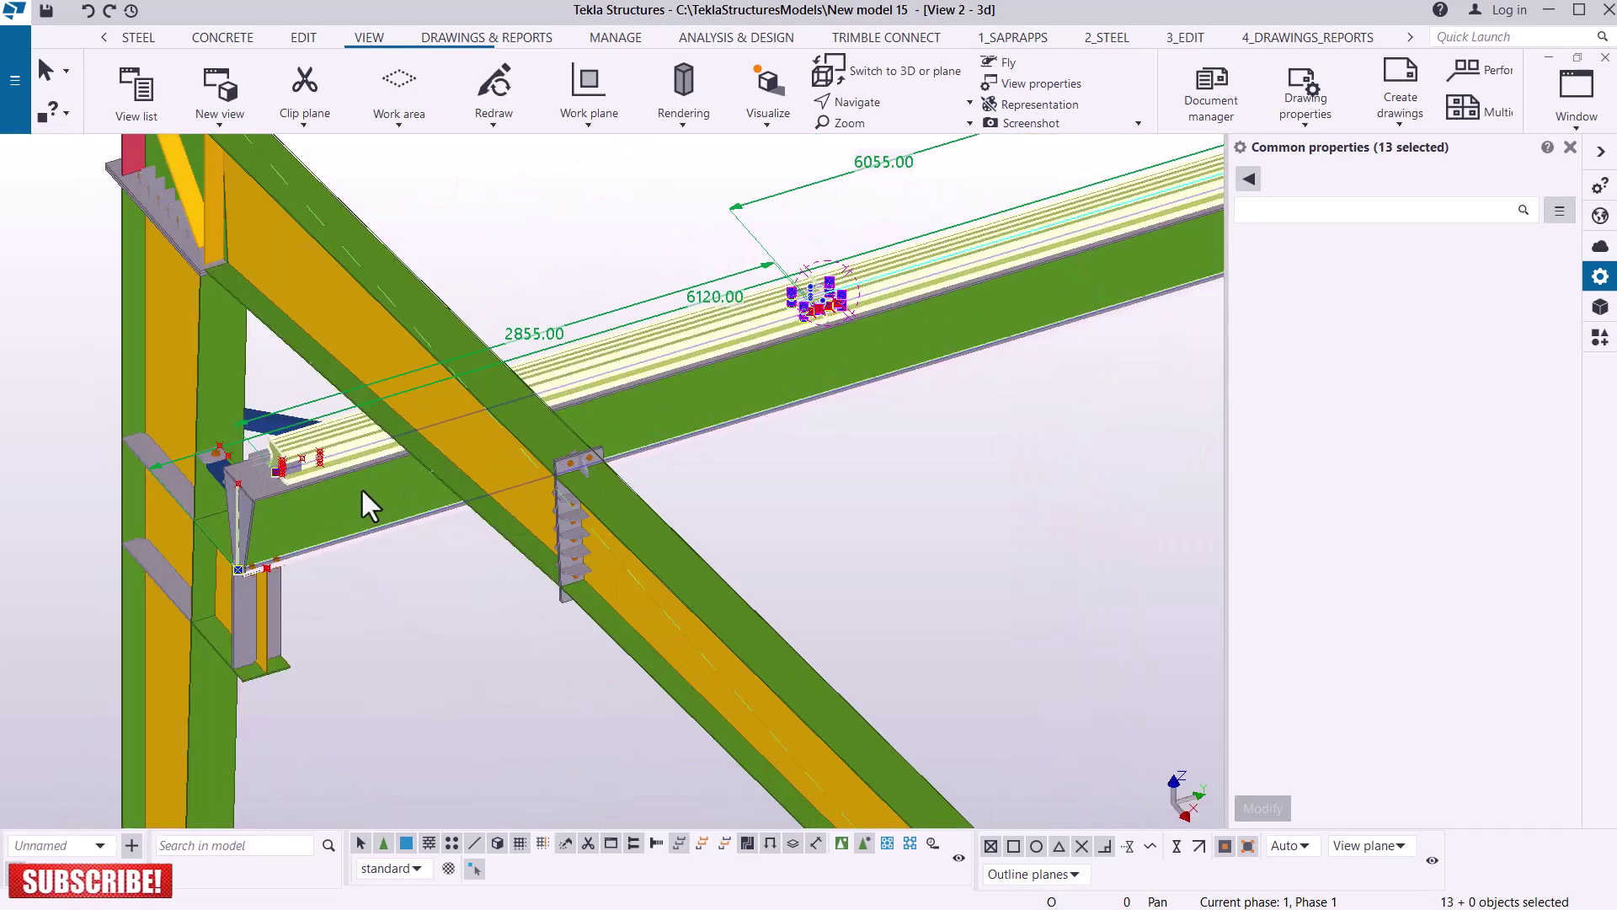
pyautogui.scroll(-4, 133, 490)
pyautogui.scroll(-2, 114, 518)
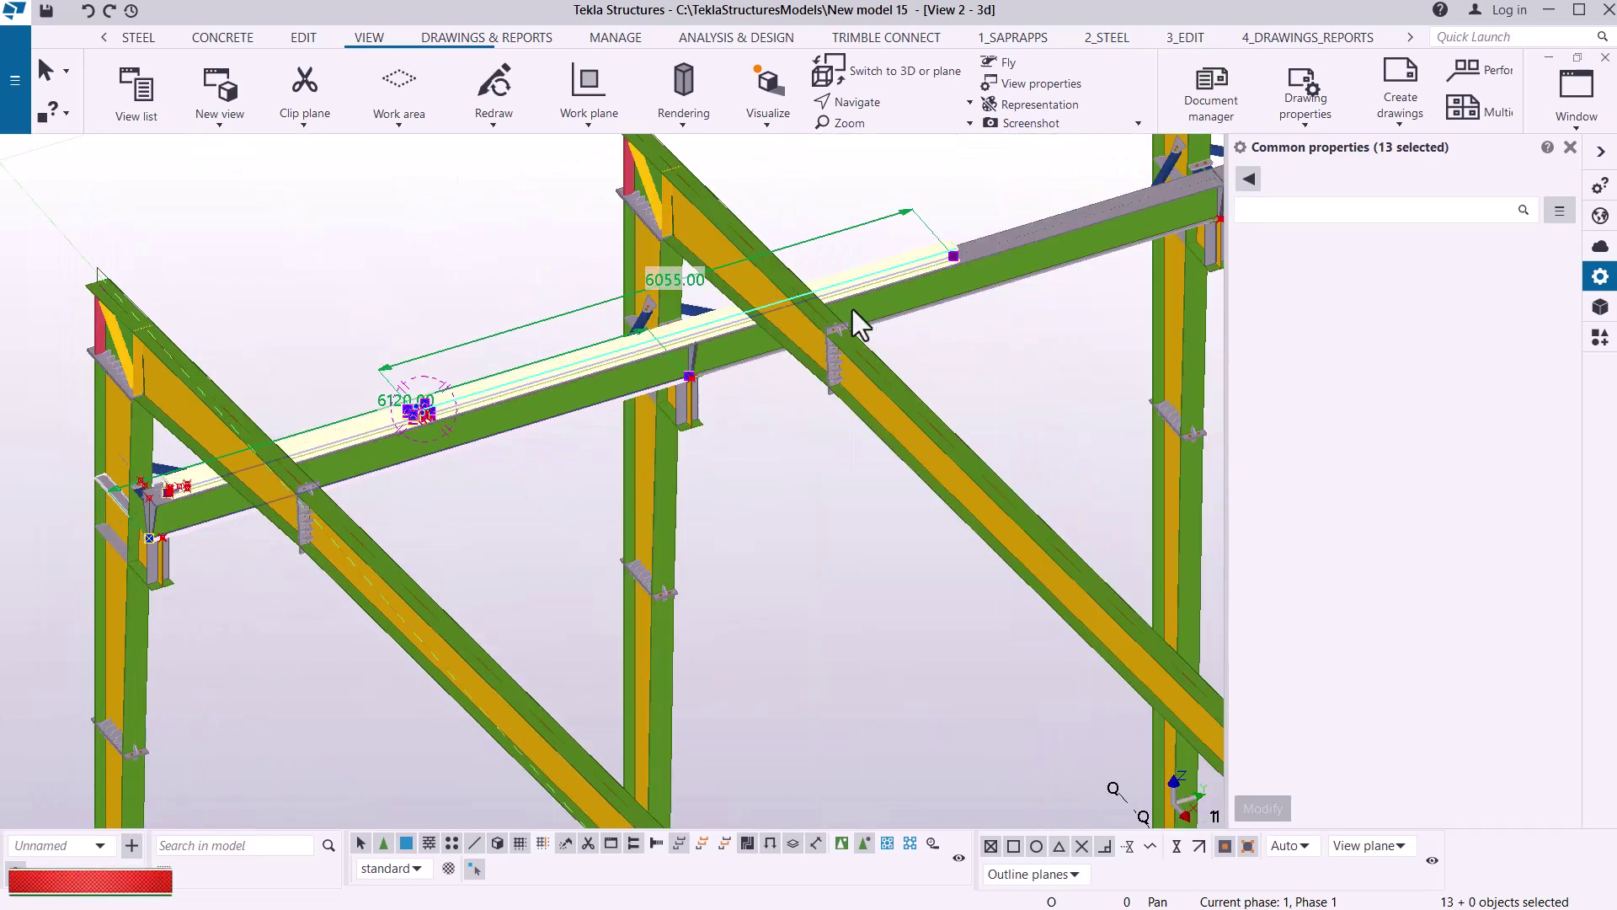
pyautogui.scroll(5, 755, 335)
pyautogui.scroll(5, 539, 434)
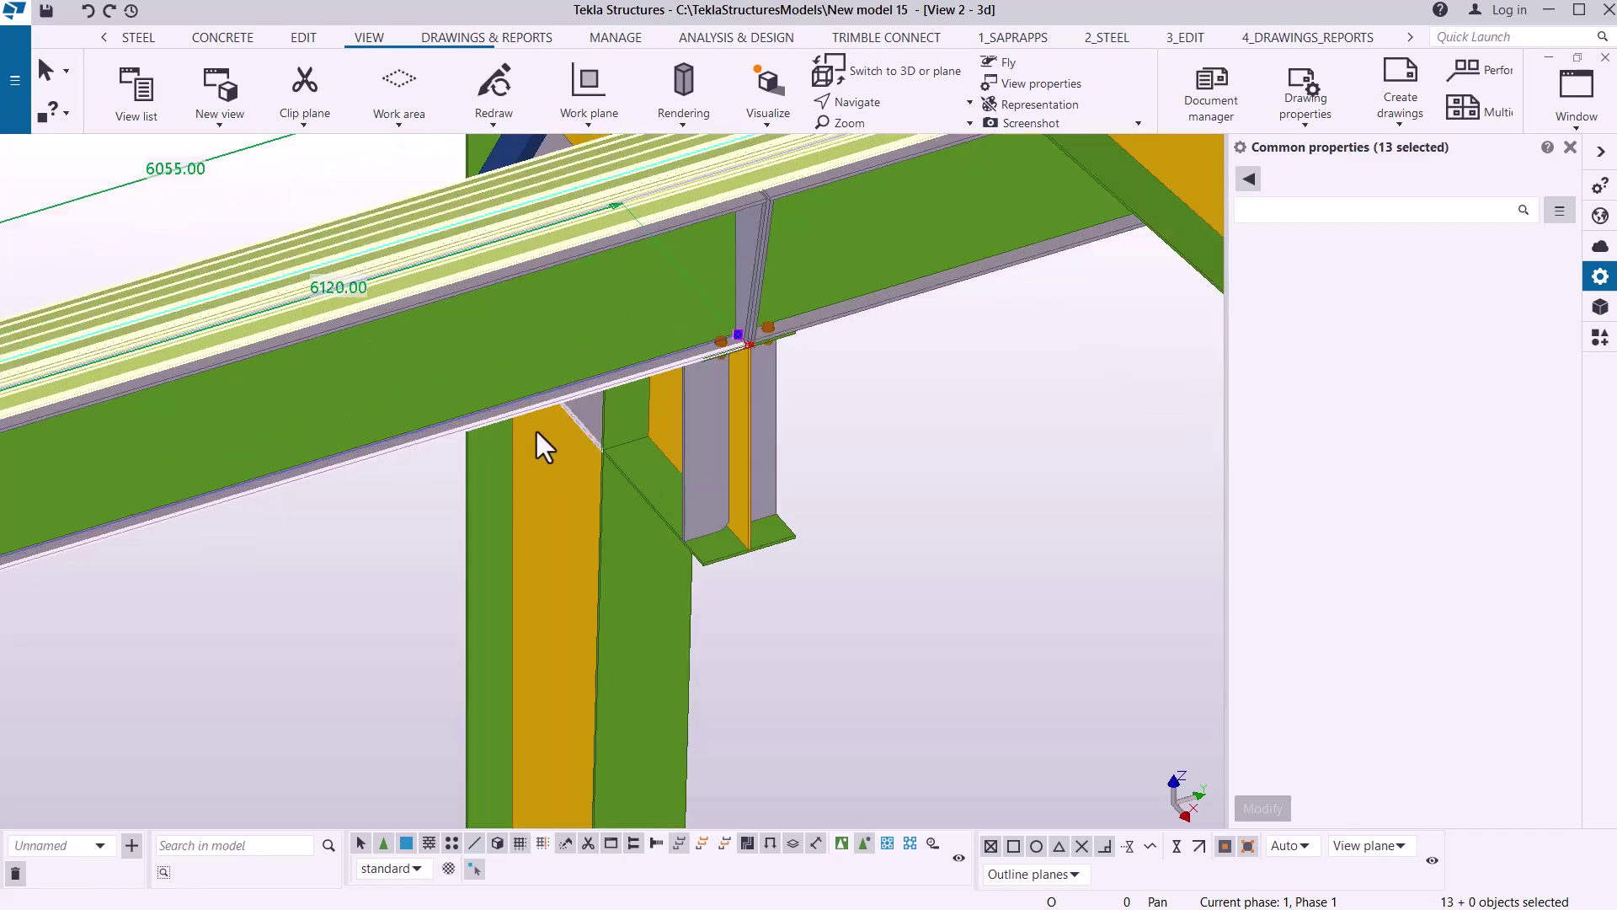
pyautogui.scroll(-8, 495, 413)
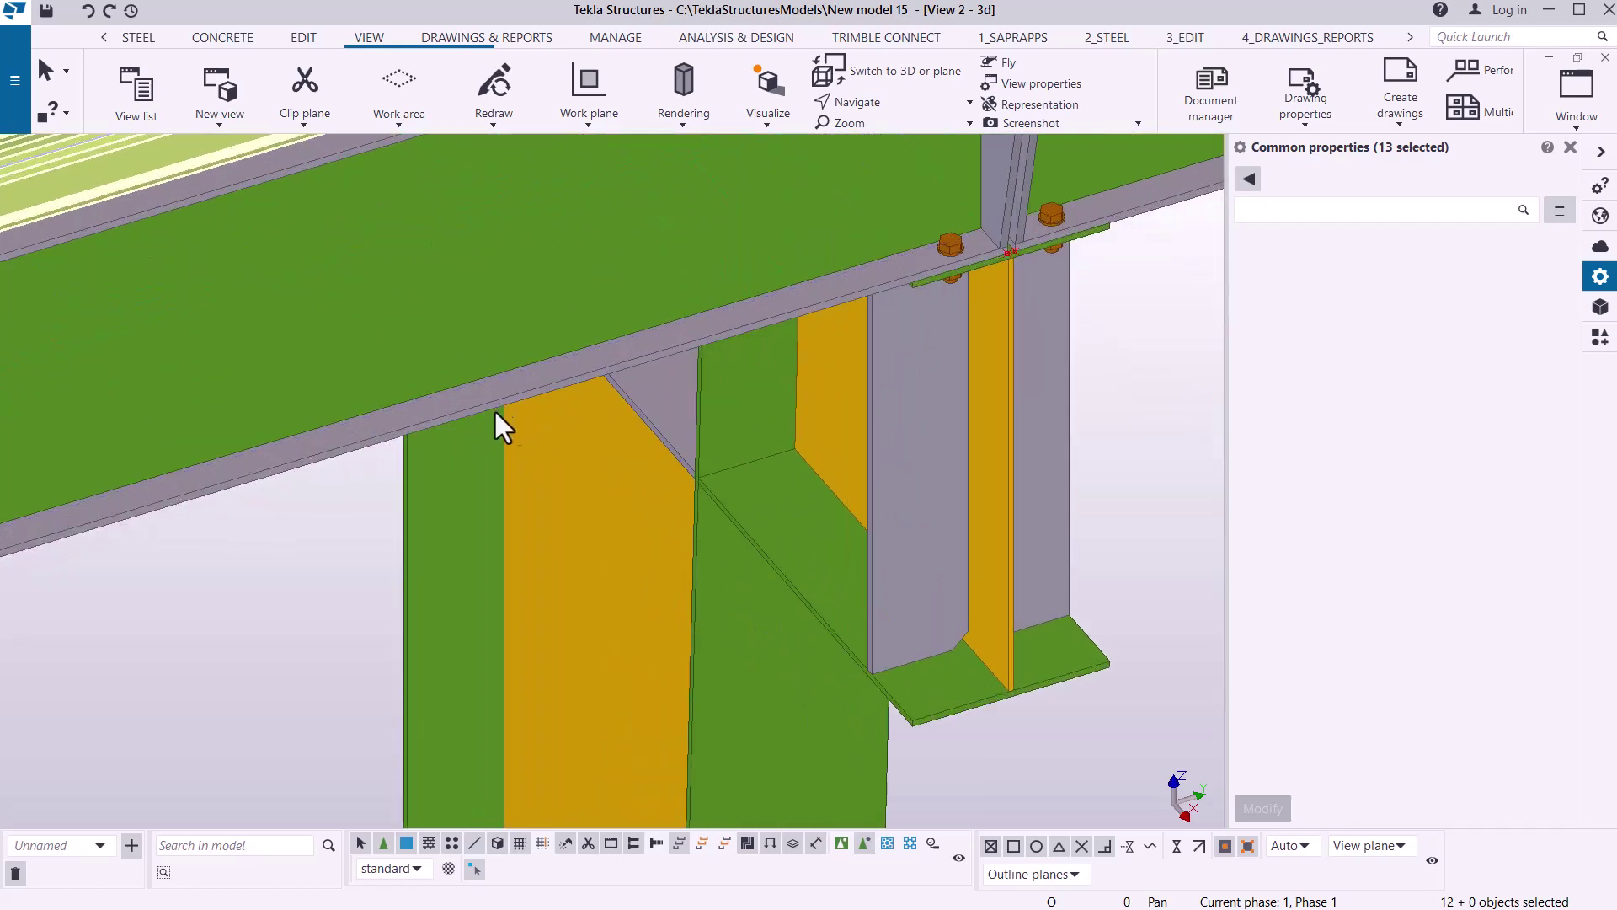
pyautogui.scroll(-10, 640, 280)
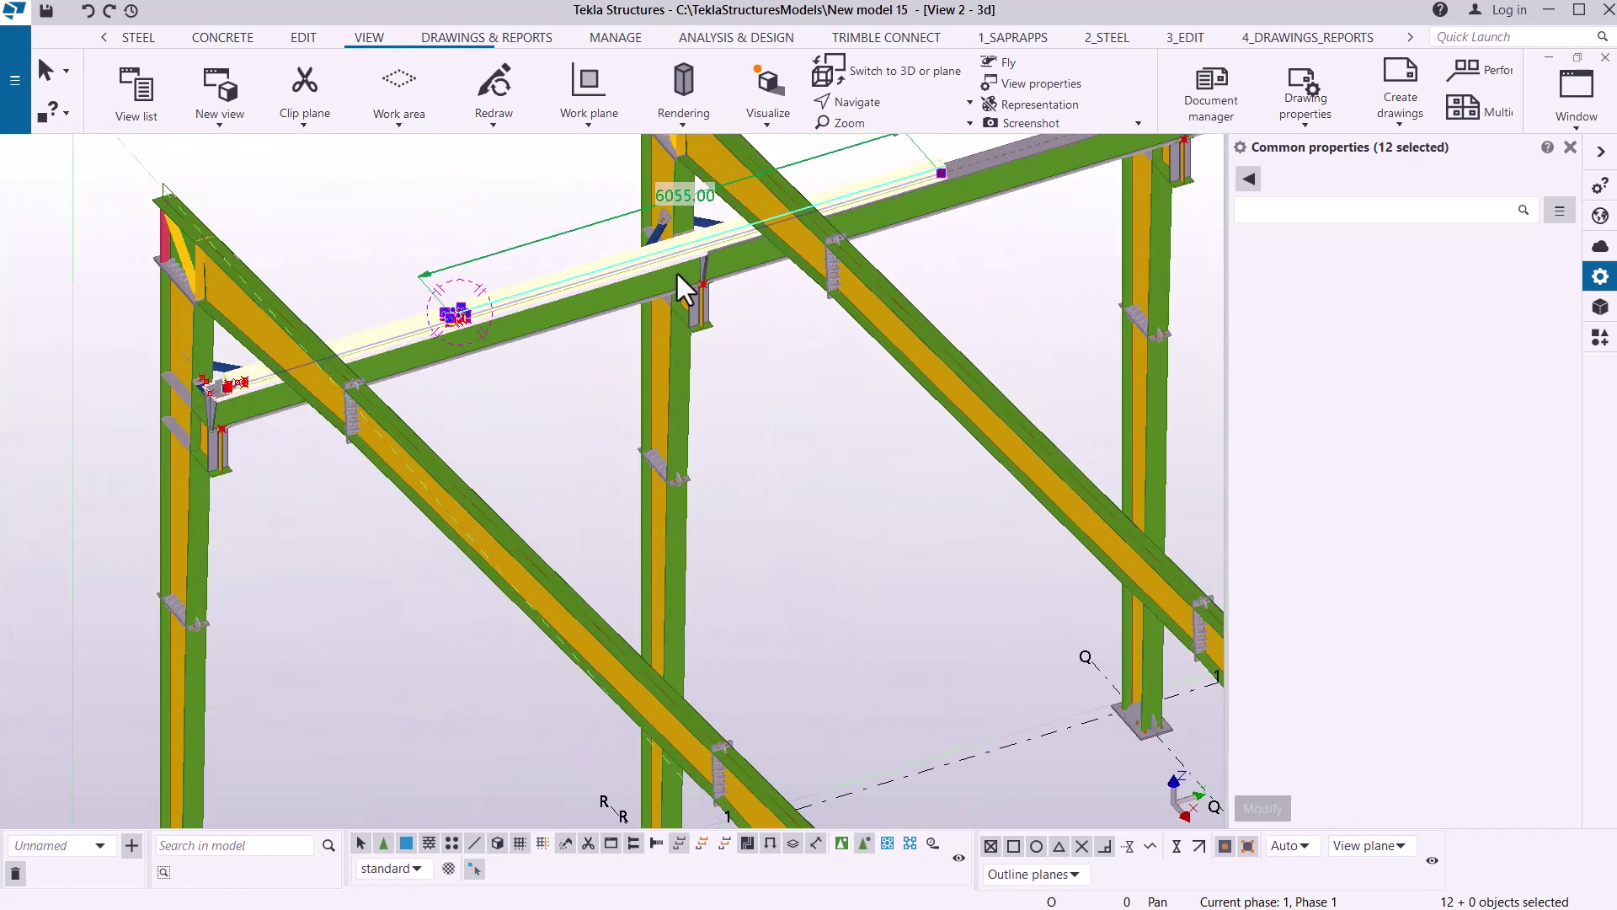
# - Start a mirror copy of the selected purlin assembly, defining the mirror line from grid intersection 2/R to 2/S
pyautogui.rightClick(326, 377)
pyautogui.moveTo(489, 445)
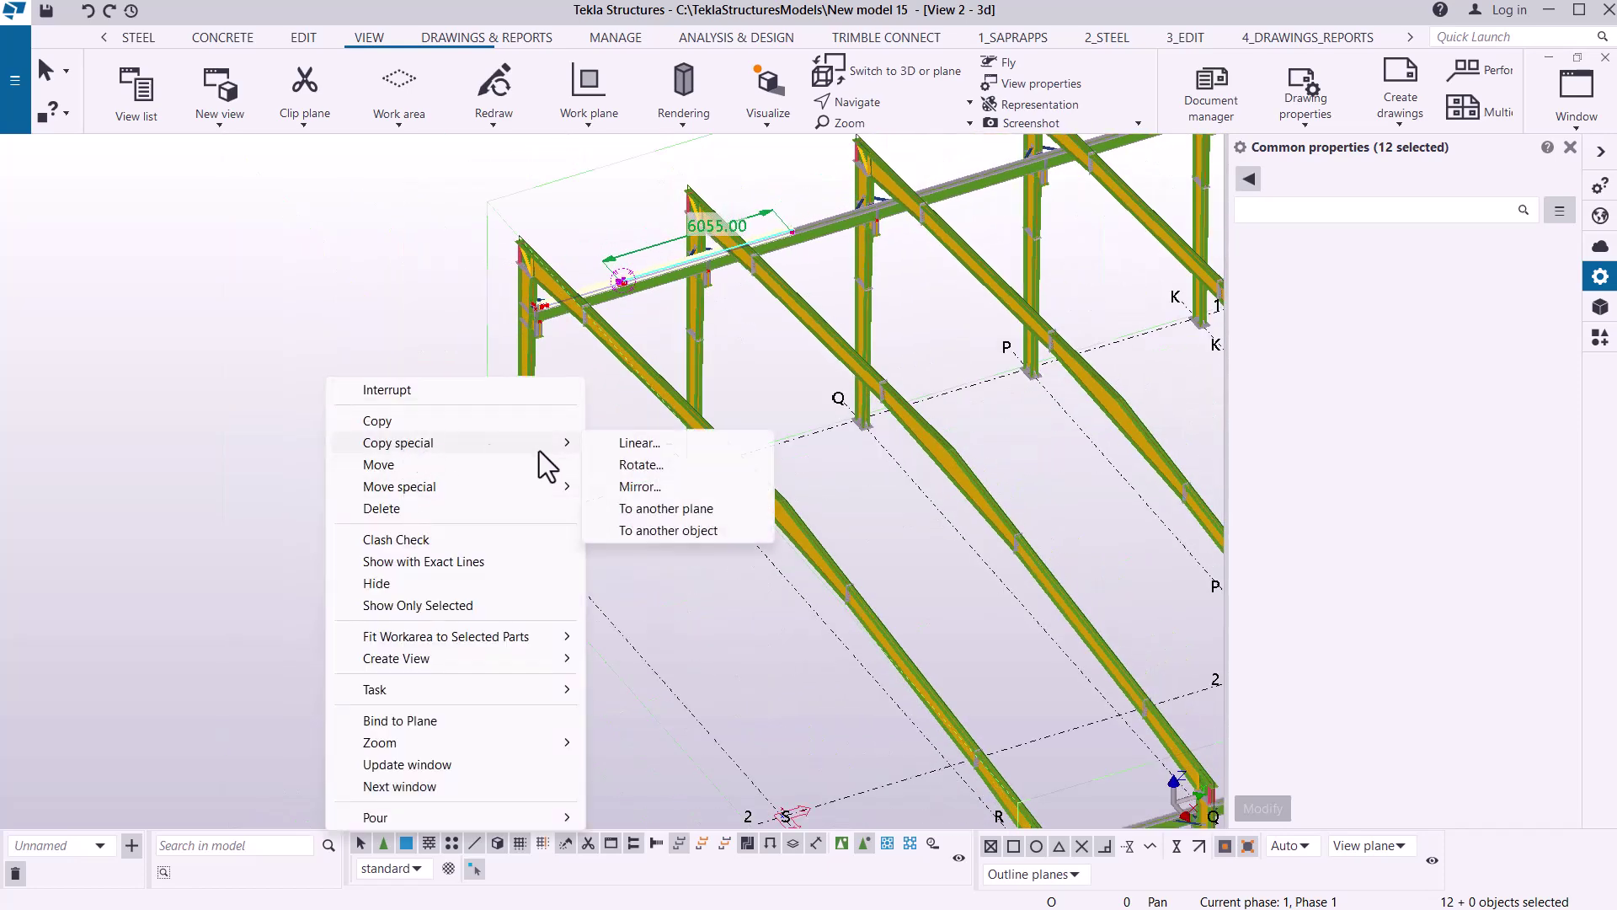
pyautogui.click(637, 486)
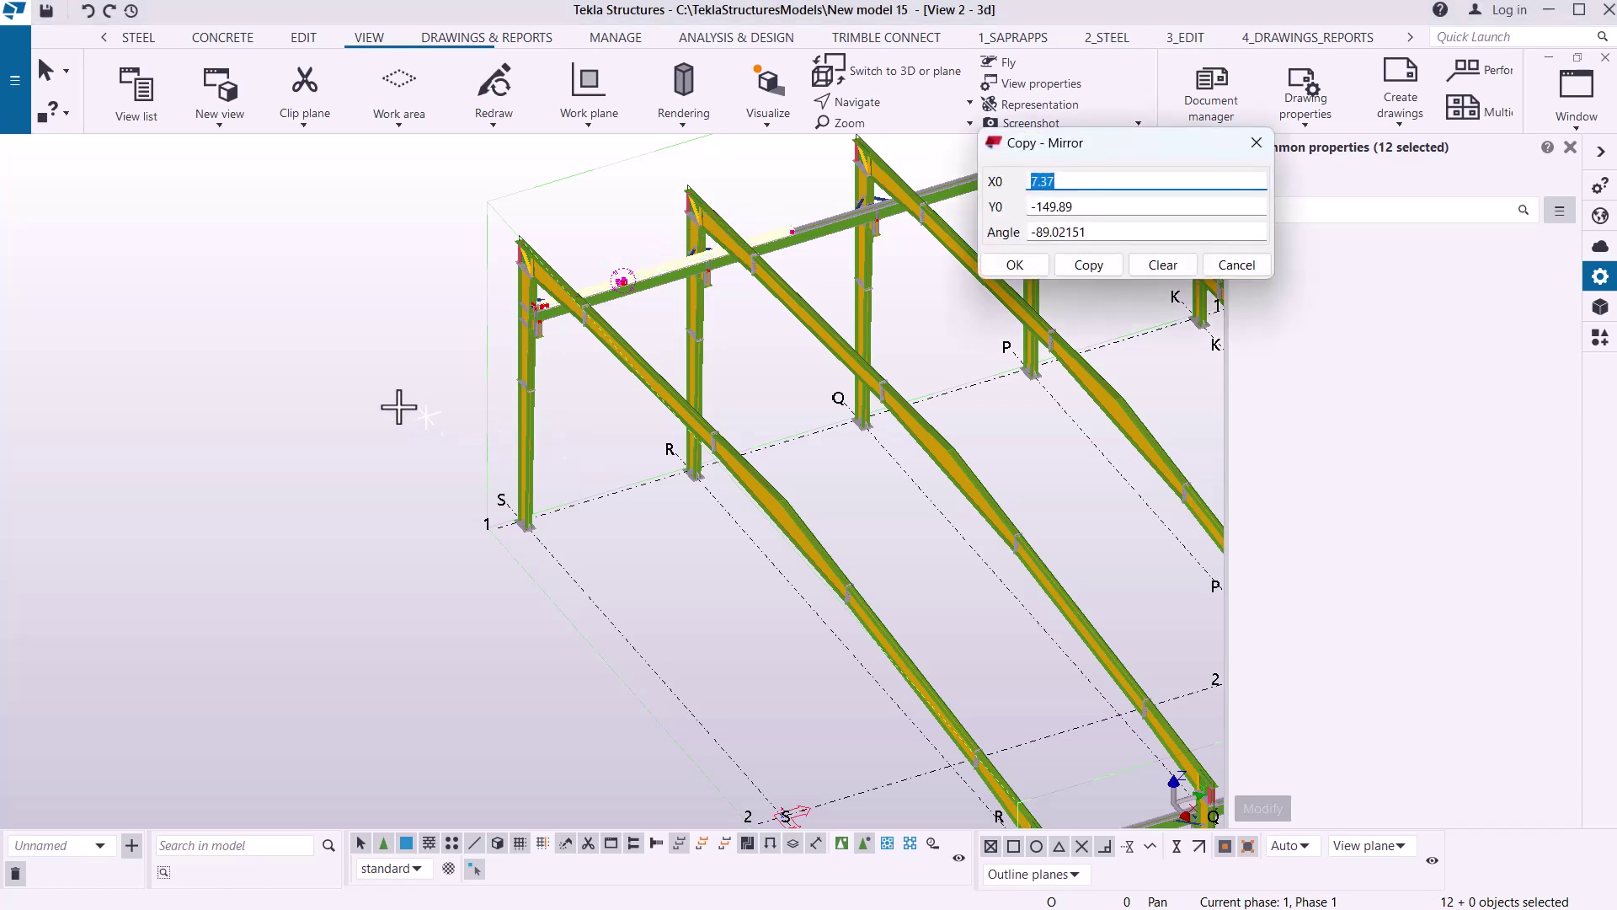
pyautogui.scroll(-3, 337, 362)
pyautogui.scroll(5, 641, 645)
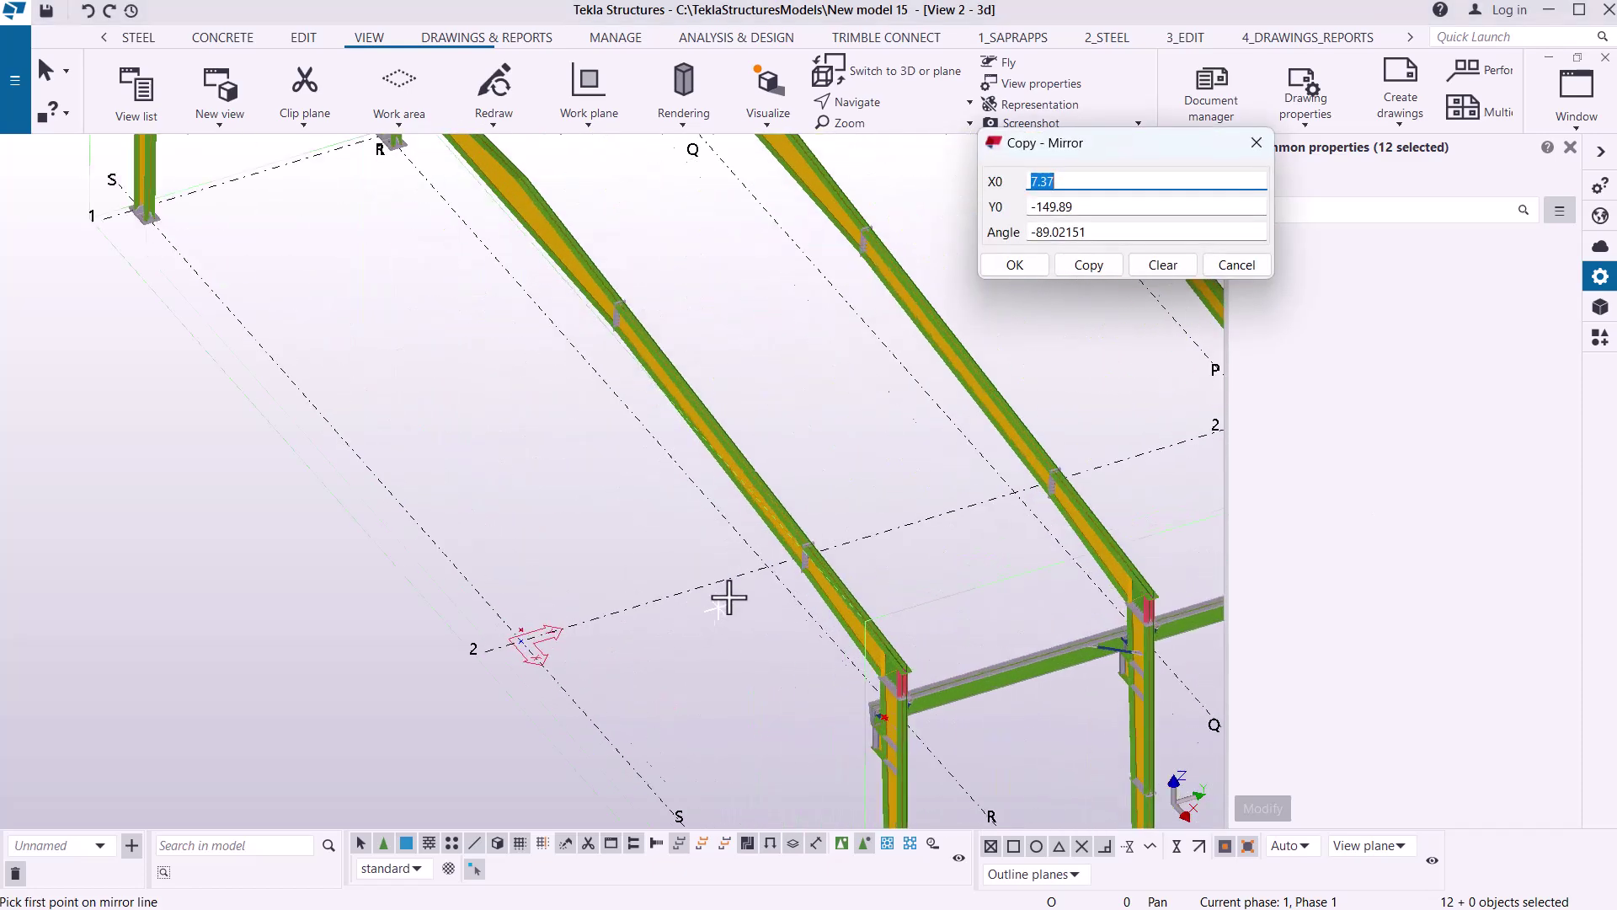
pyautogui.click(765, 571)
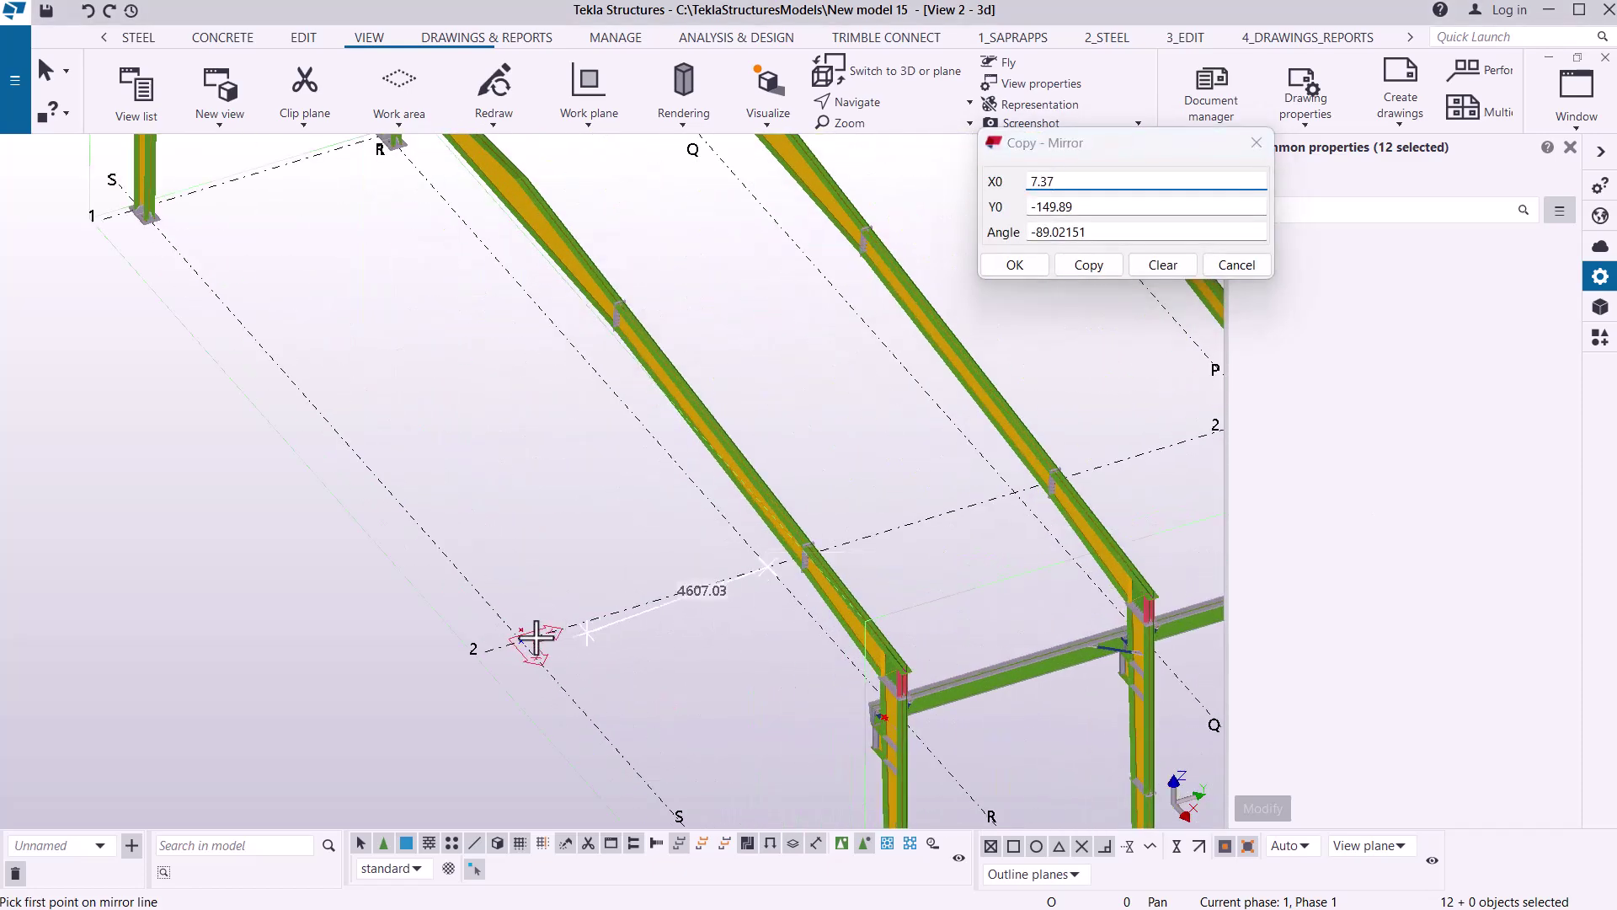
pyautogui.click(515, 642)
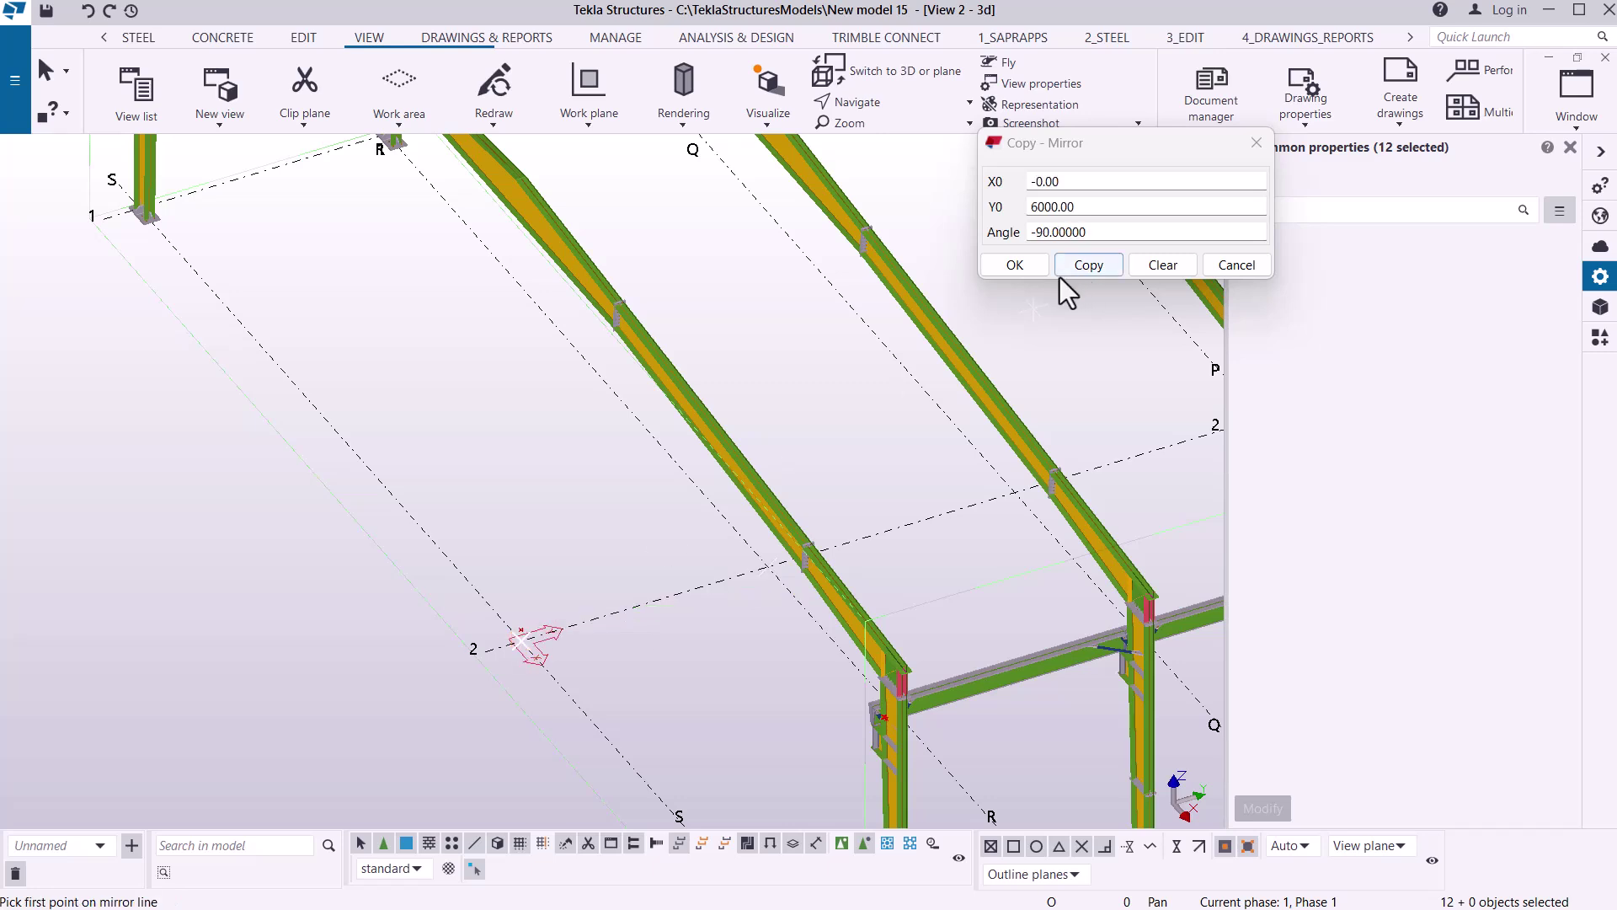
# - Create the mirrored copy of the purlins and bolted splice across grid line 2, and end the mirror command
pyautogui.click(1090, 267)
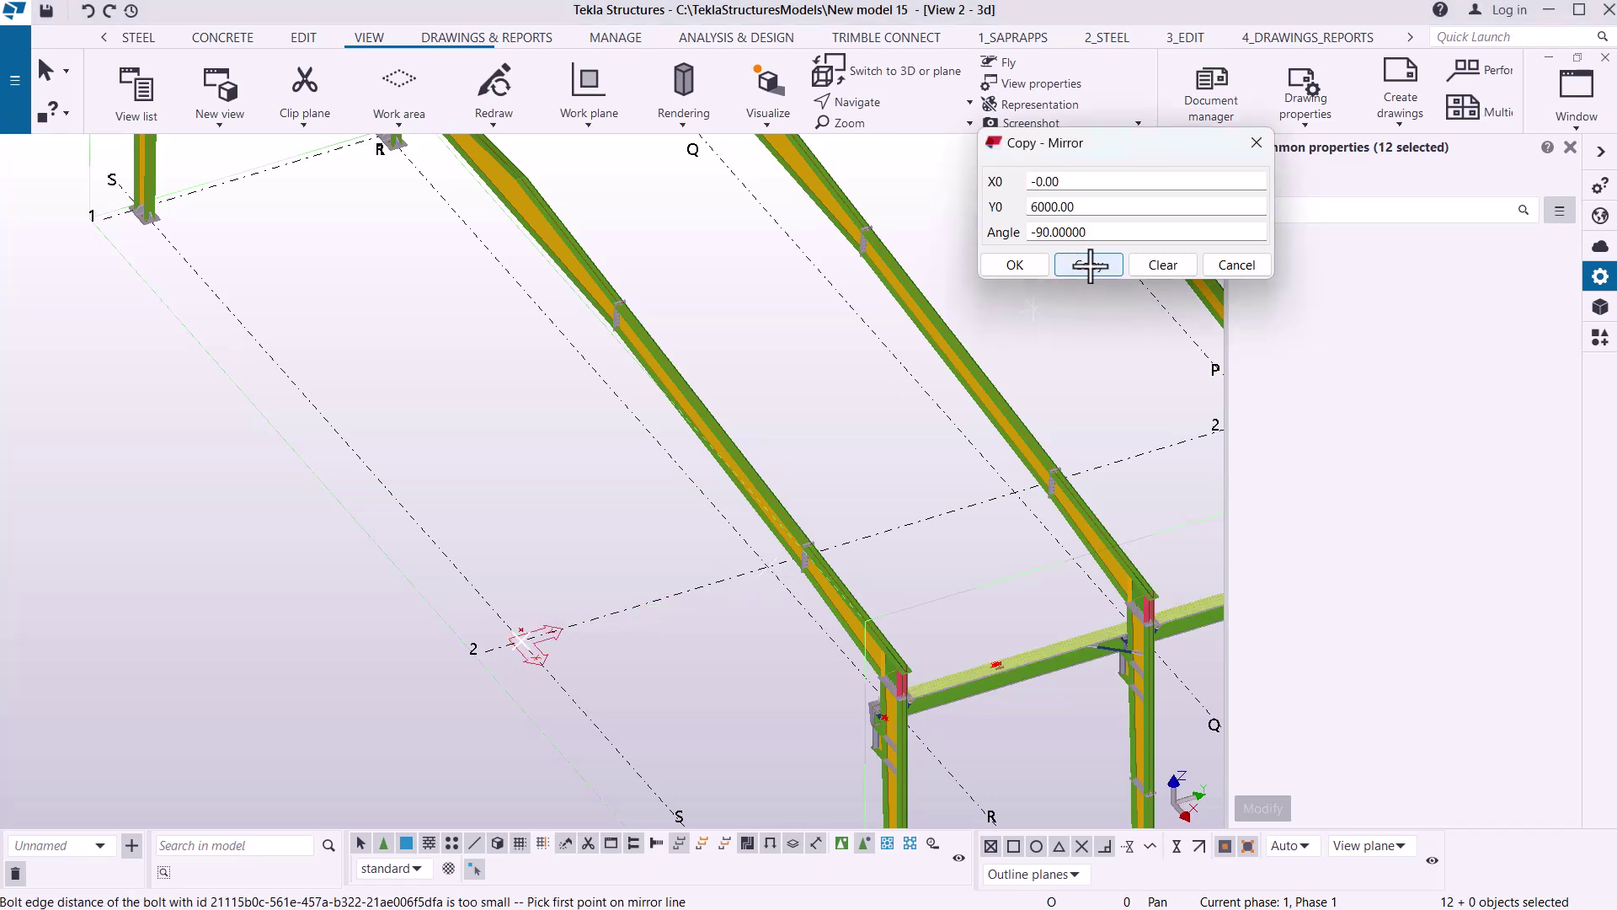
pyautogui.click(1014, 264)
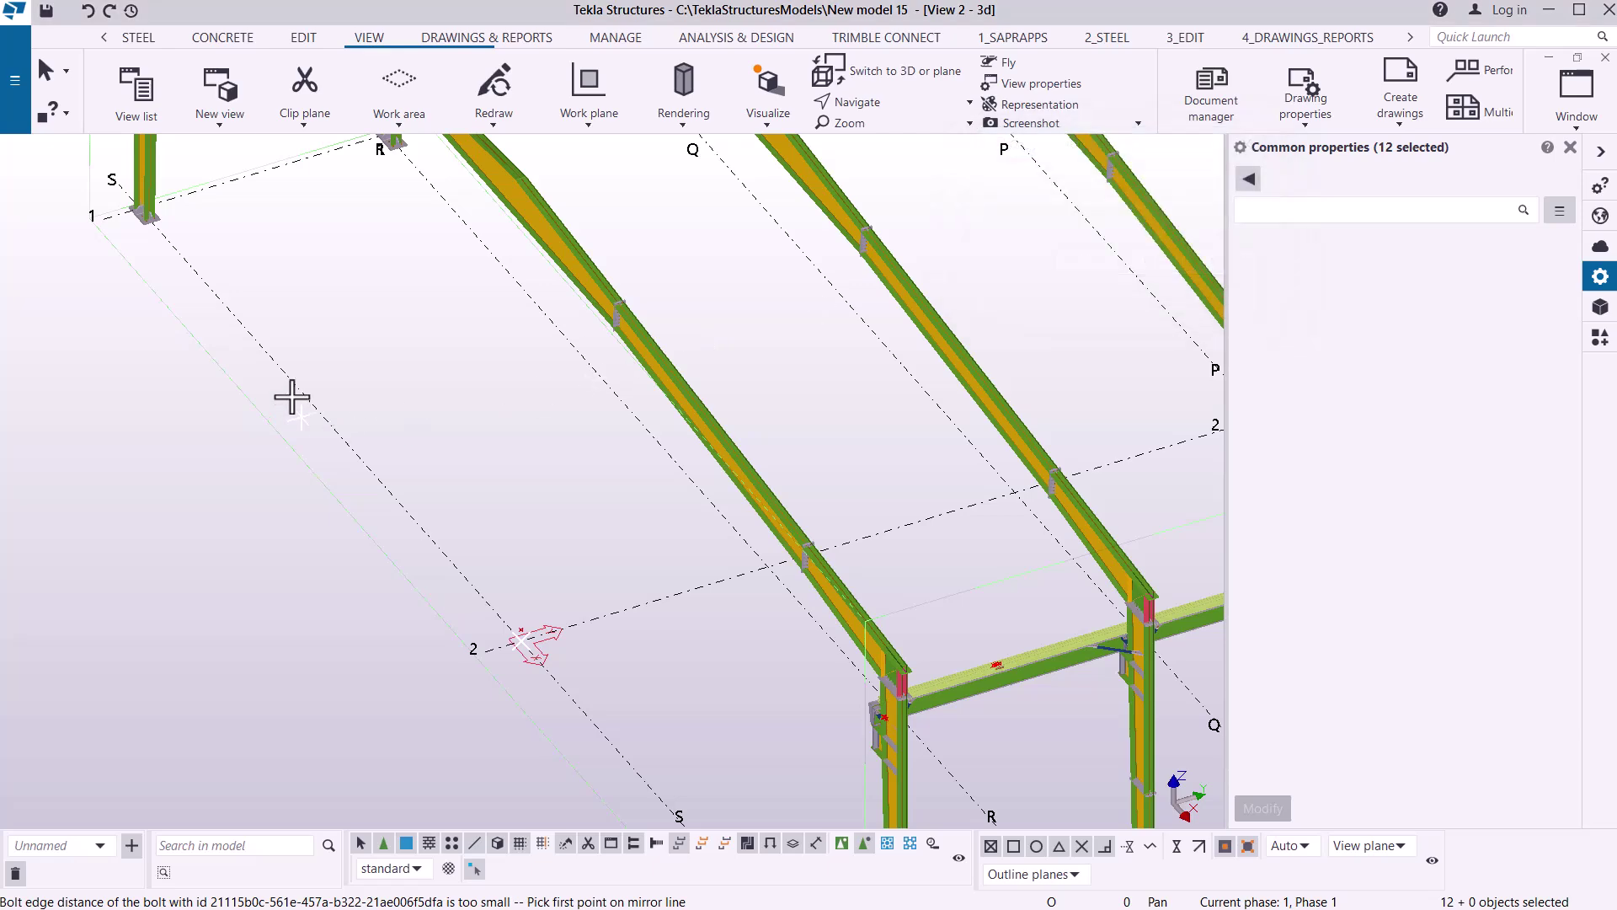
pyautogui.scroll(-3, 303, 384)
pyautogui.scroll(8, 708, 535)
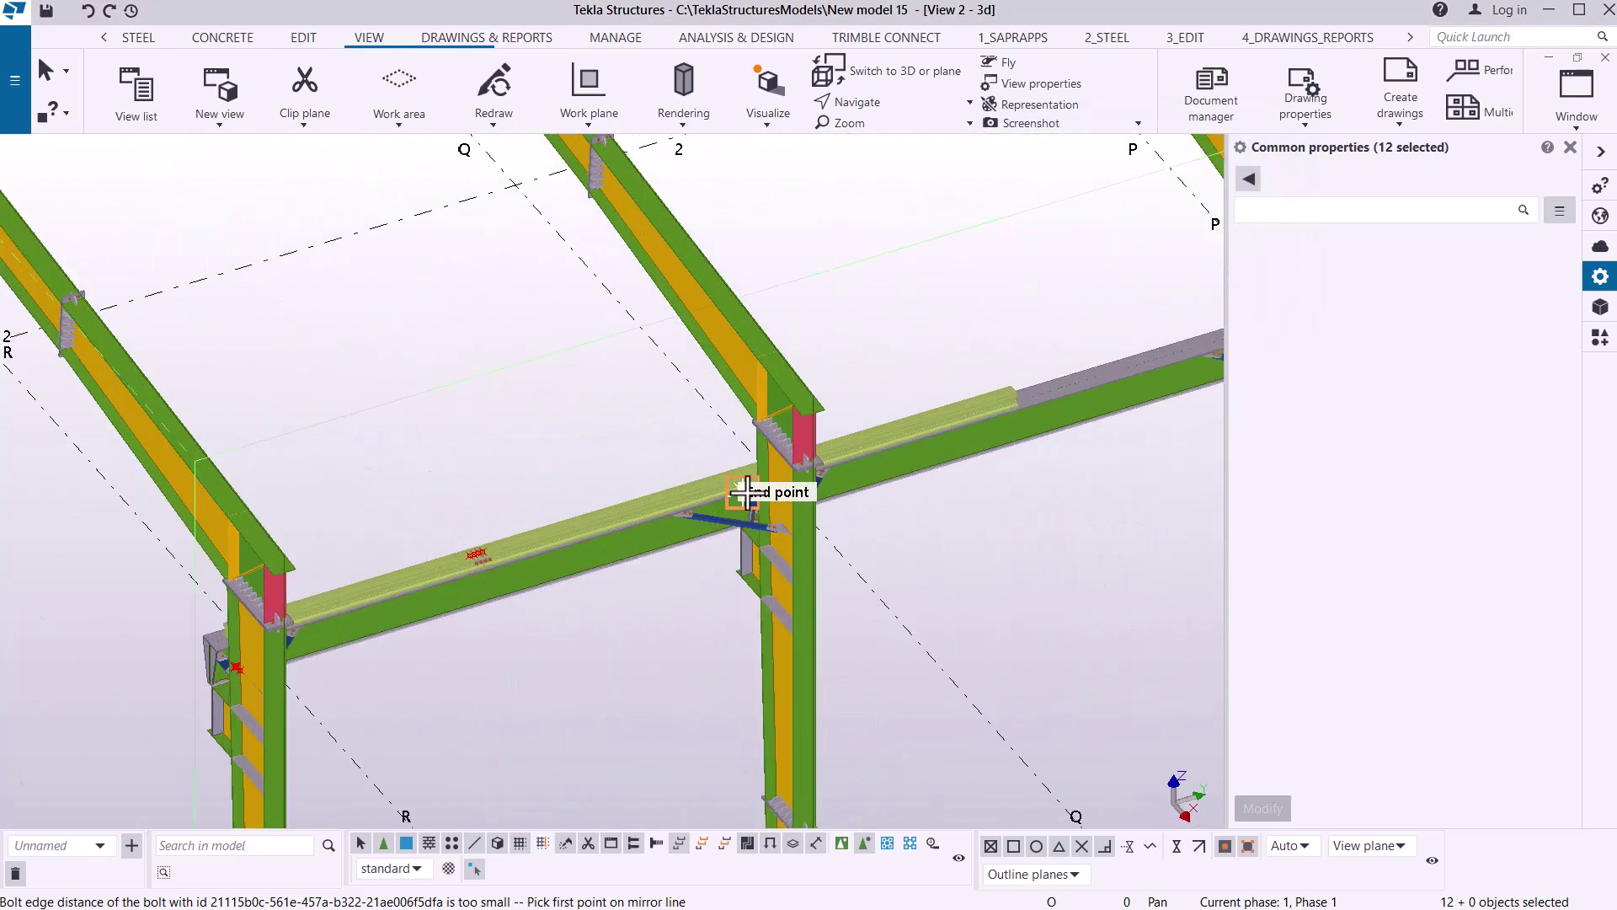
pyautogui.scroll(8, 379, 578)
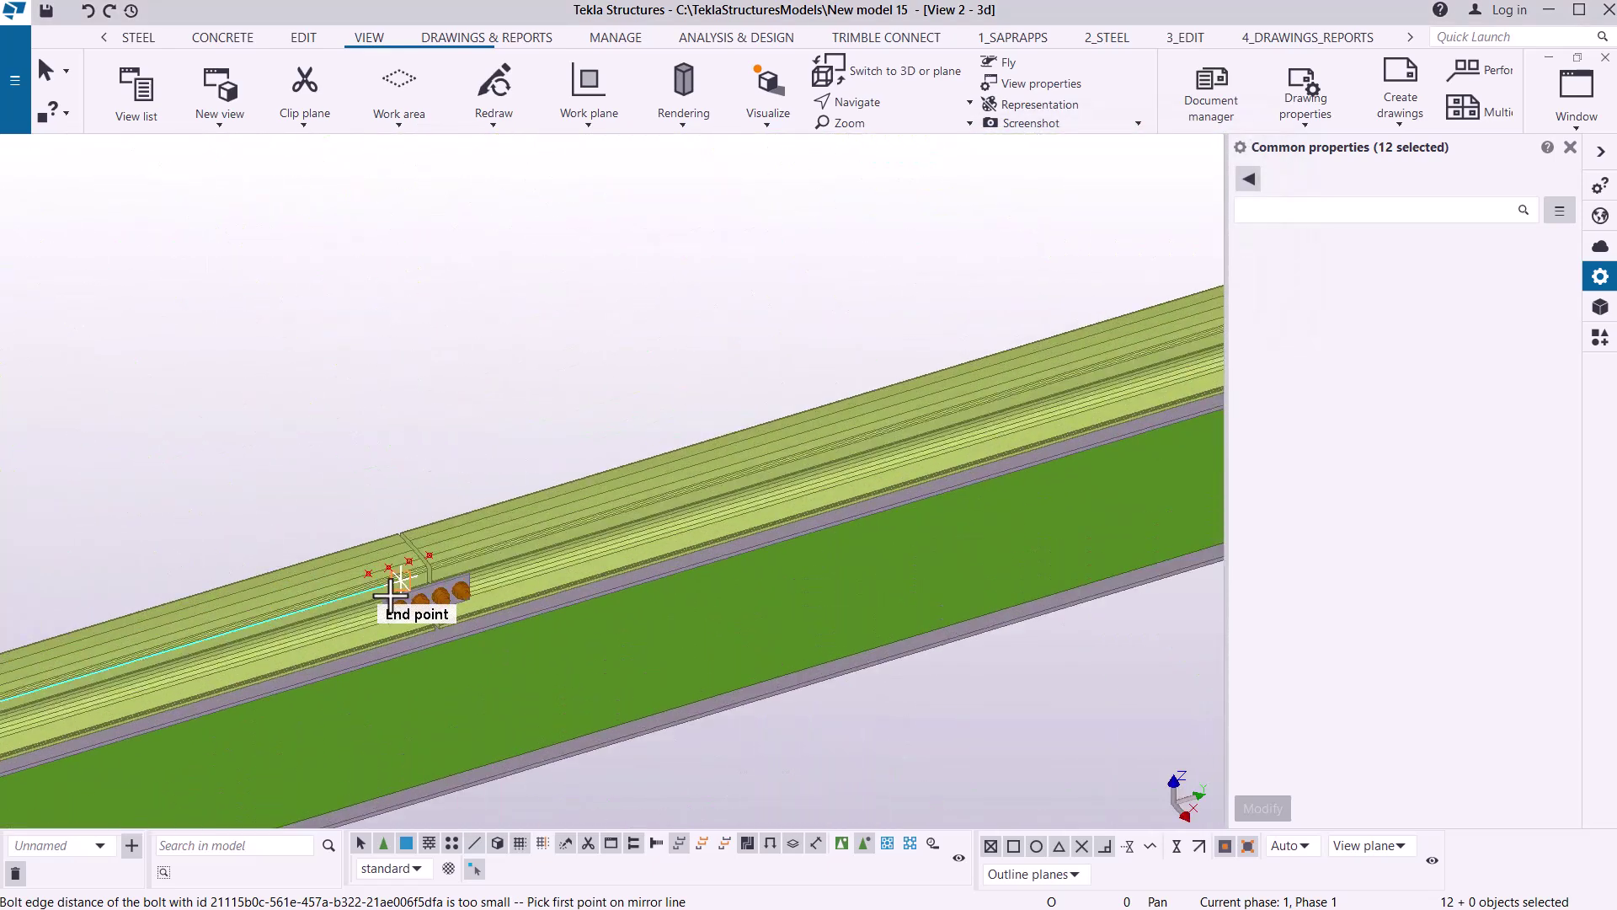
pyautogui.rightClick(519, 371)
pyautogui.click(560, 376)
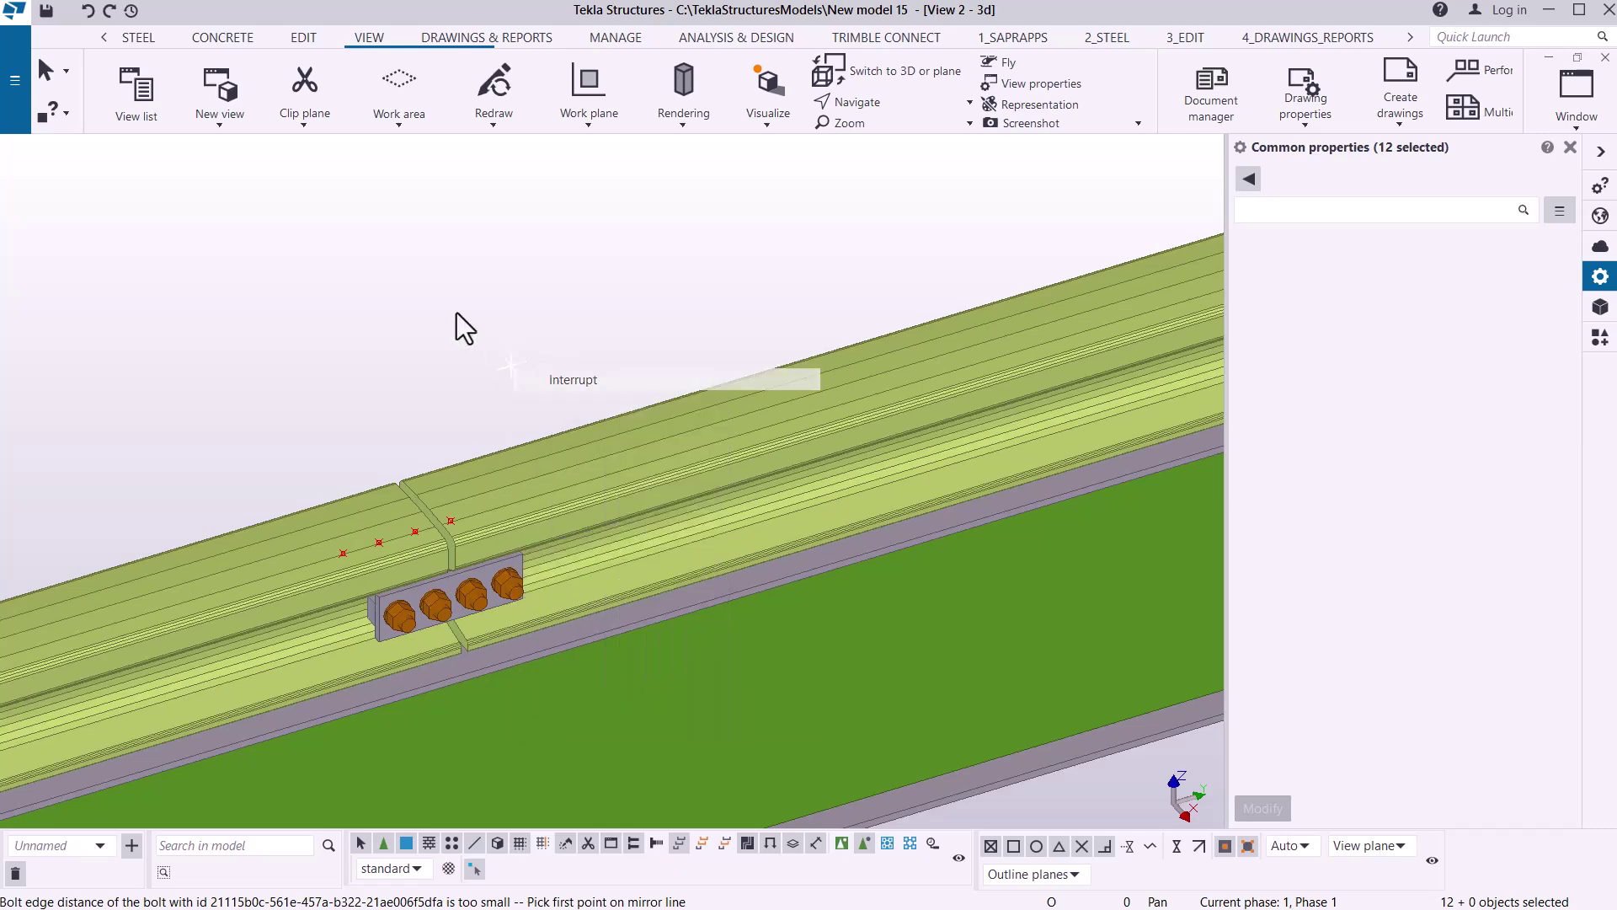
# - Rotate the view around the mirrored splice and examine its plates, bolts and the purlin run along the frames
pyautogui.moveTo(446, 497)
pyautogui.keyDown('ctrl'); pyautogui.mouseDown(button='middle')
pyautogui.moveTo(497, 469)
pyautogui.moveTo(441, 649)
pyautogui.moveTo(795, 267)
pyautogui.moveTo(872, 126)
pyautogui.mouseUp(button='middle'); pyautogui.keyUp('ctrl')
pyautogui.click(877, 103)
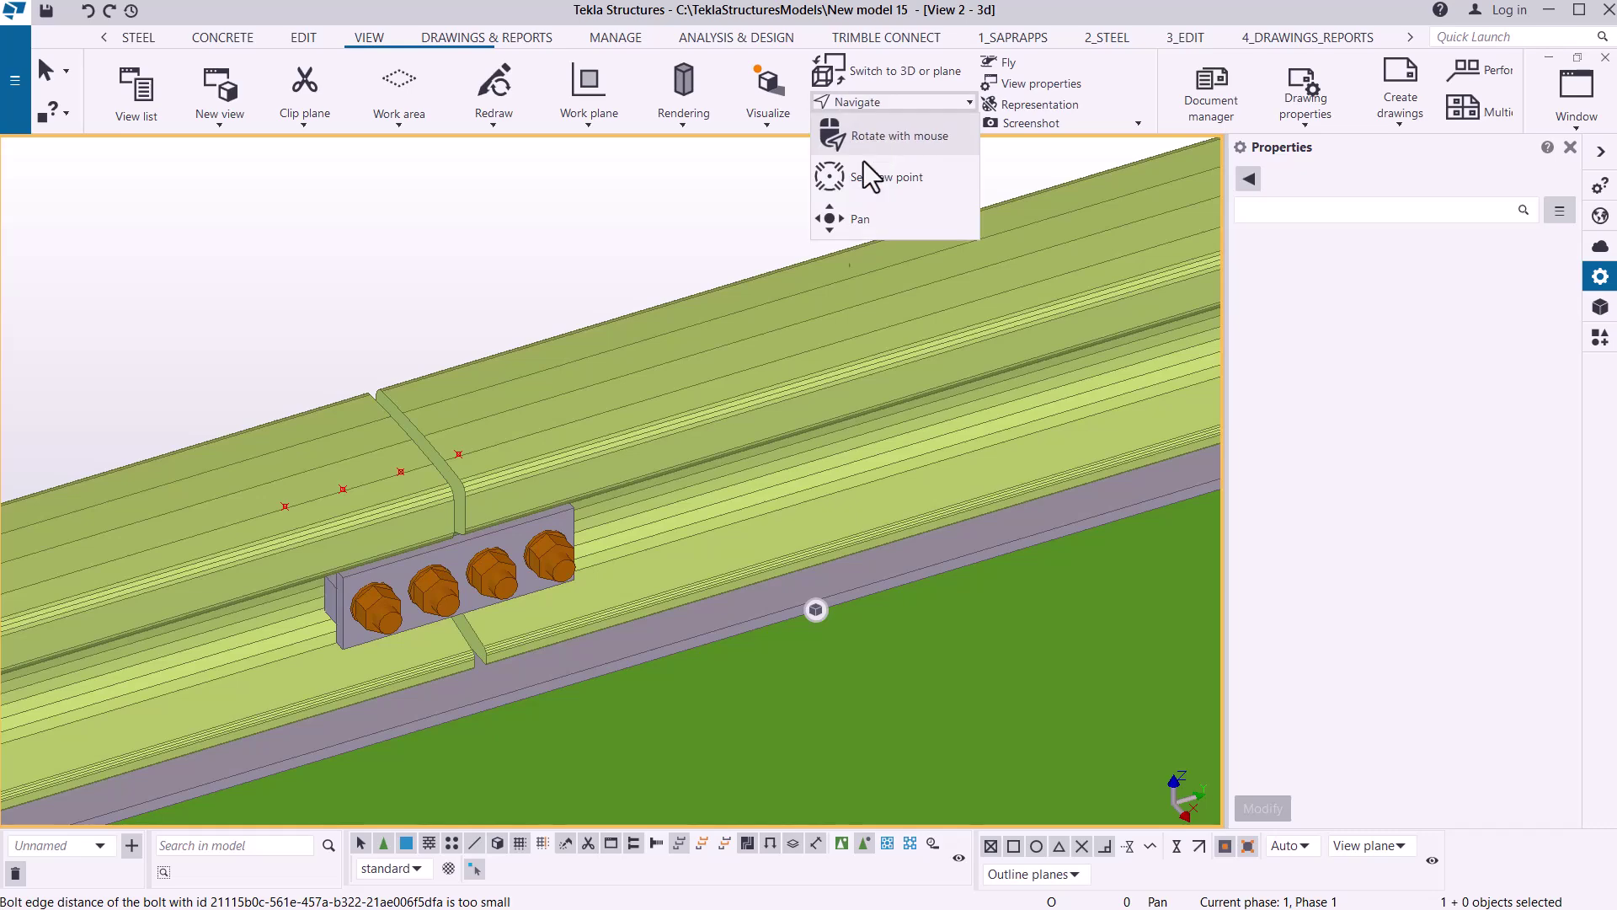
pyautogui.click(873, 140)
pyautogui.moveTo(572, 514); pyautogui.dragTo(488, 531)
pyautogui.scroll(-5, 487, 531)
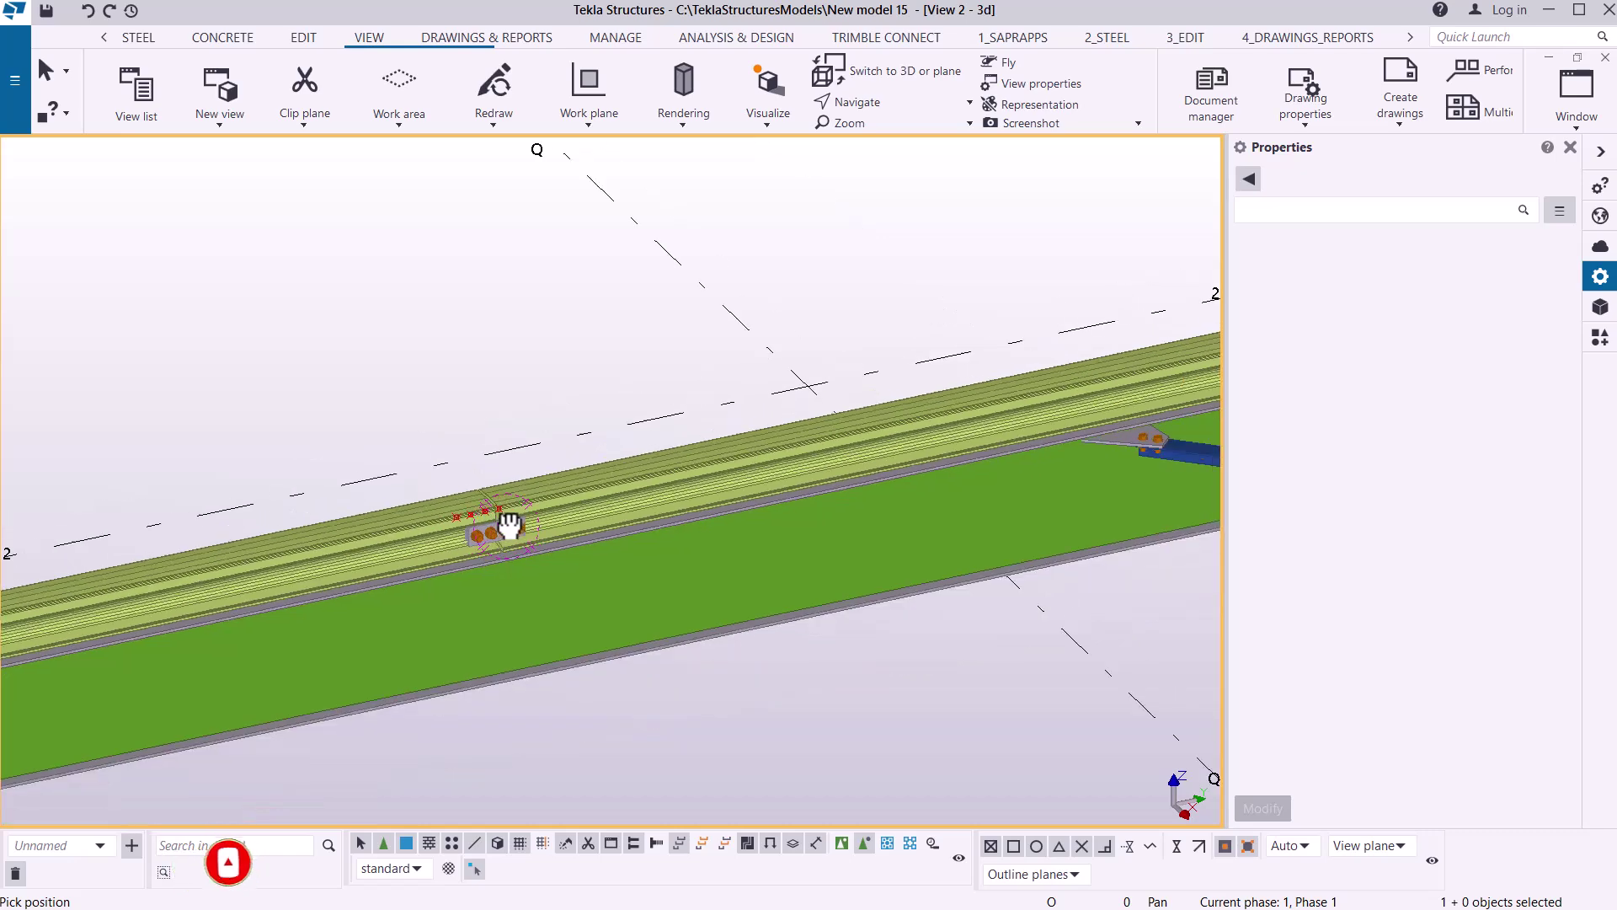
pyautogui.scroll(-5, 289, 555)
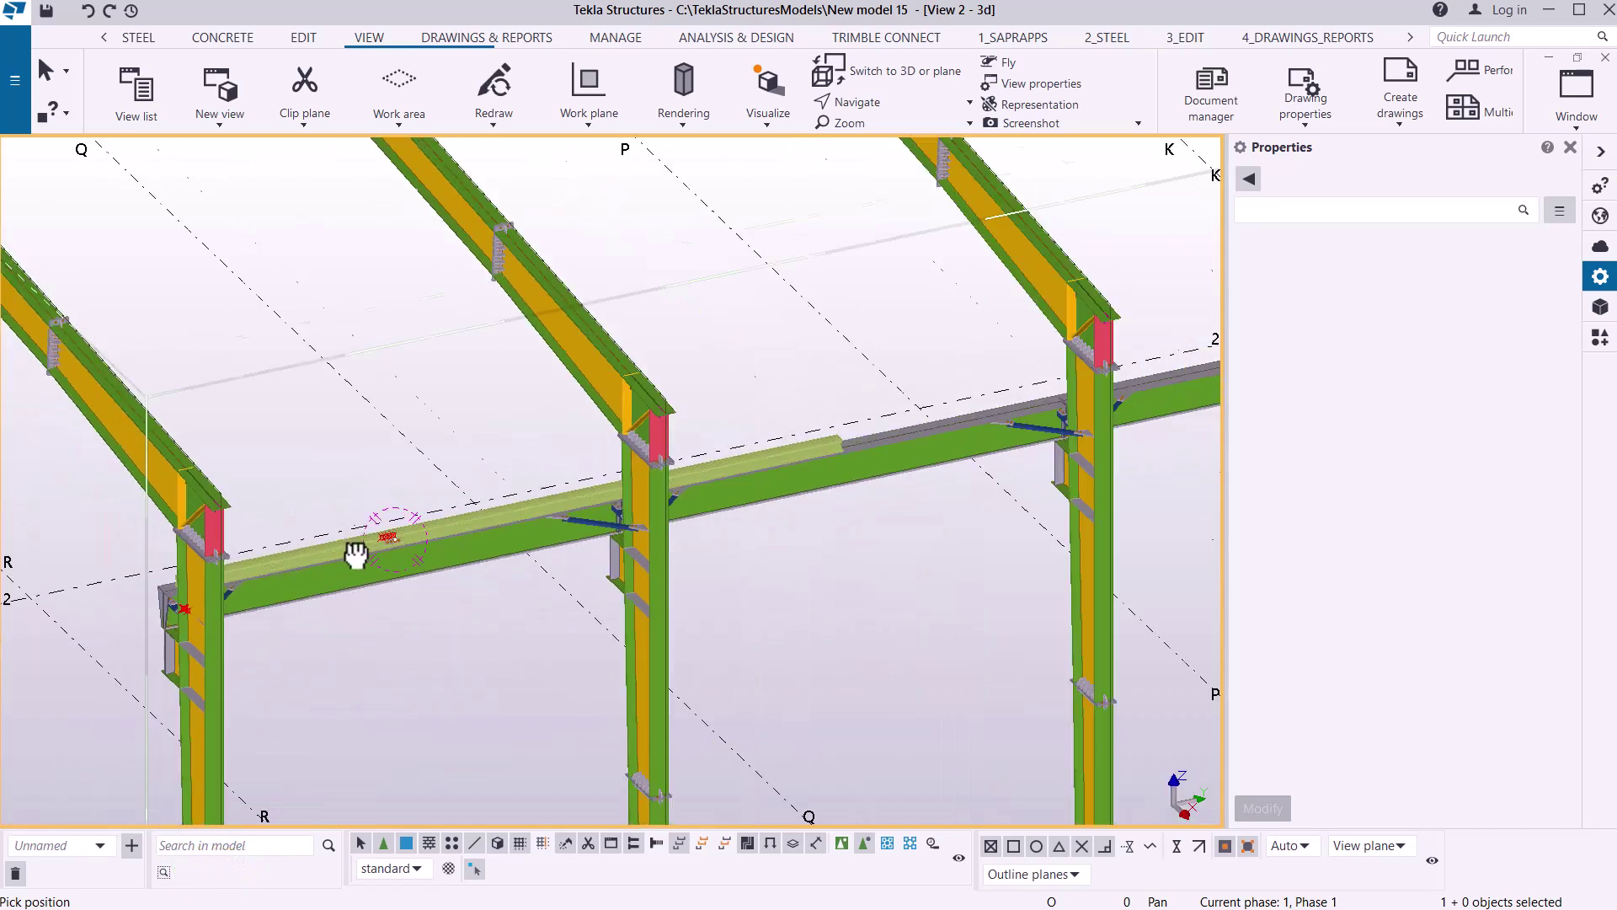
pyautogui.scroll(-4, 395, 564)
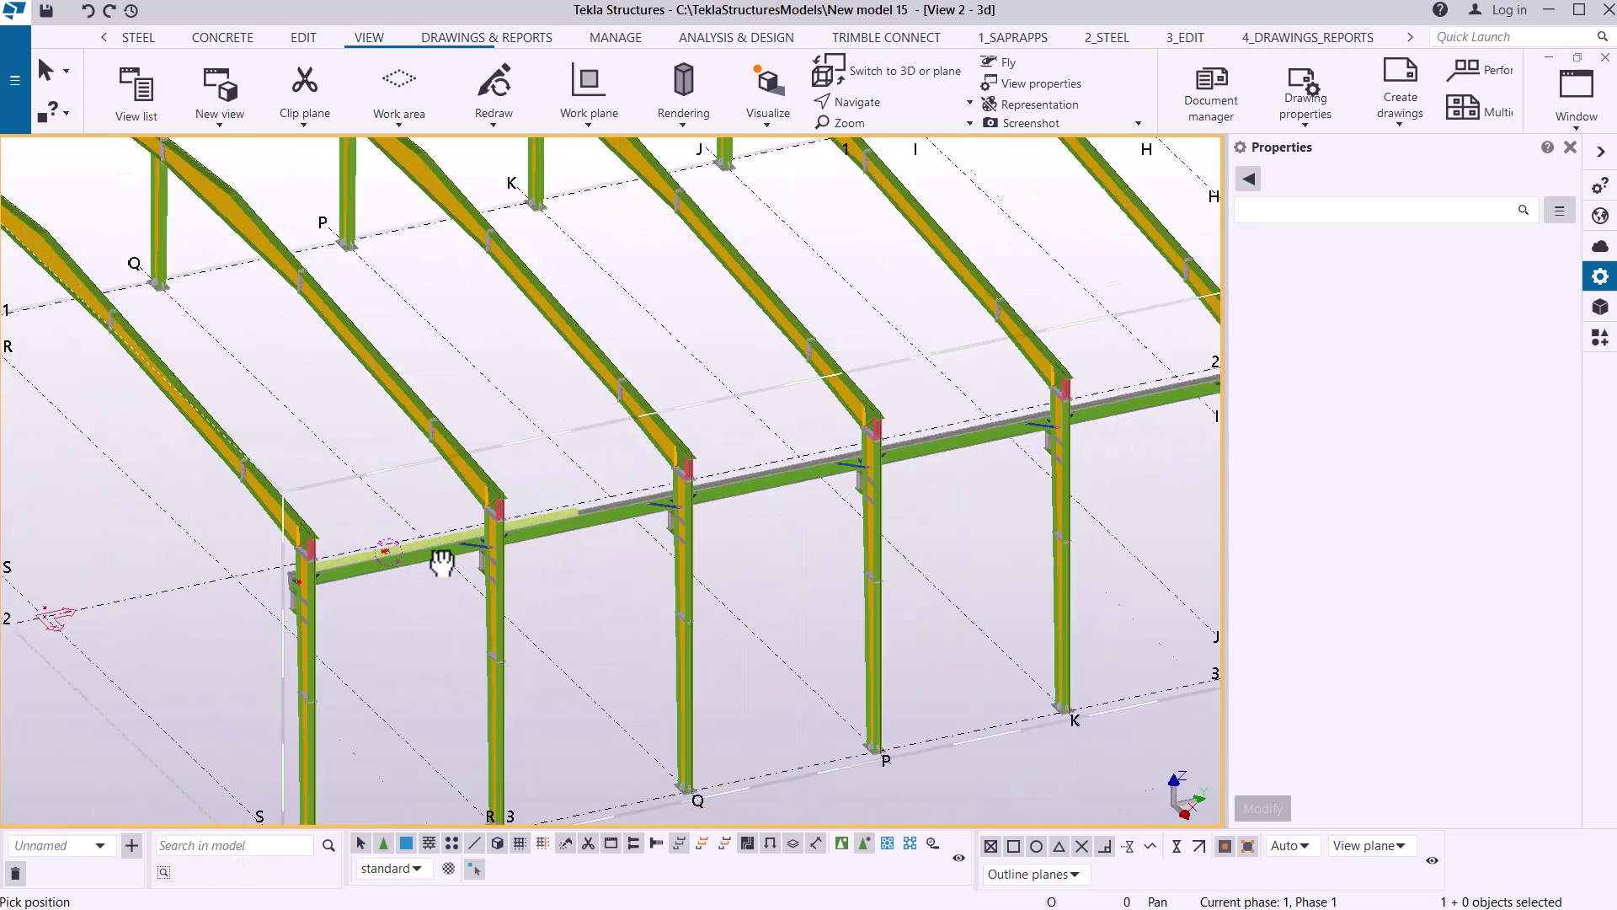
pyautogui.scroll(5, 455, 552)
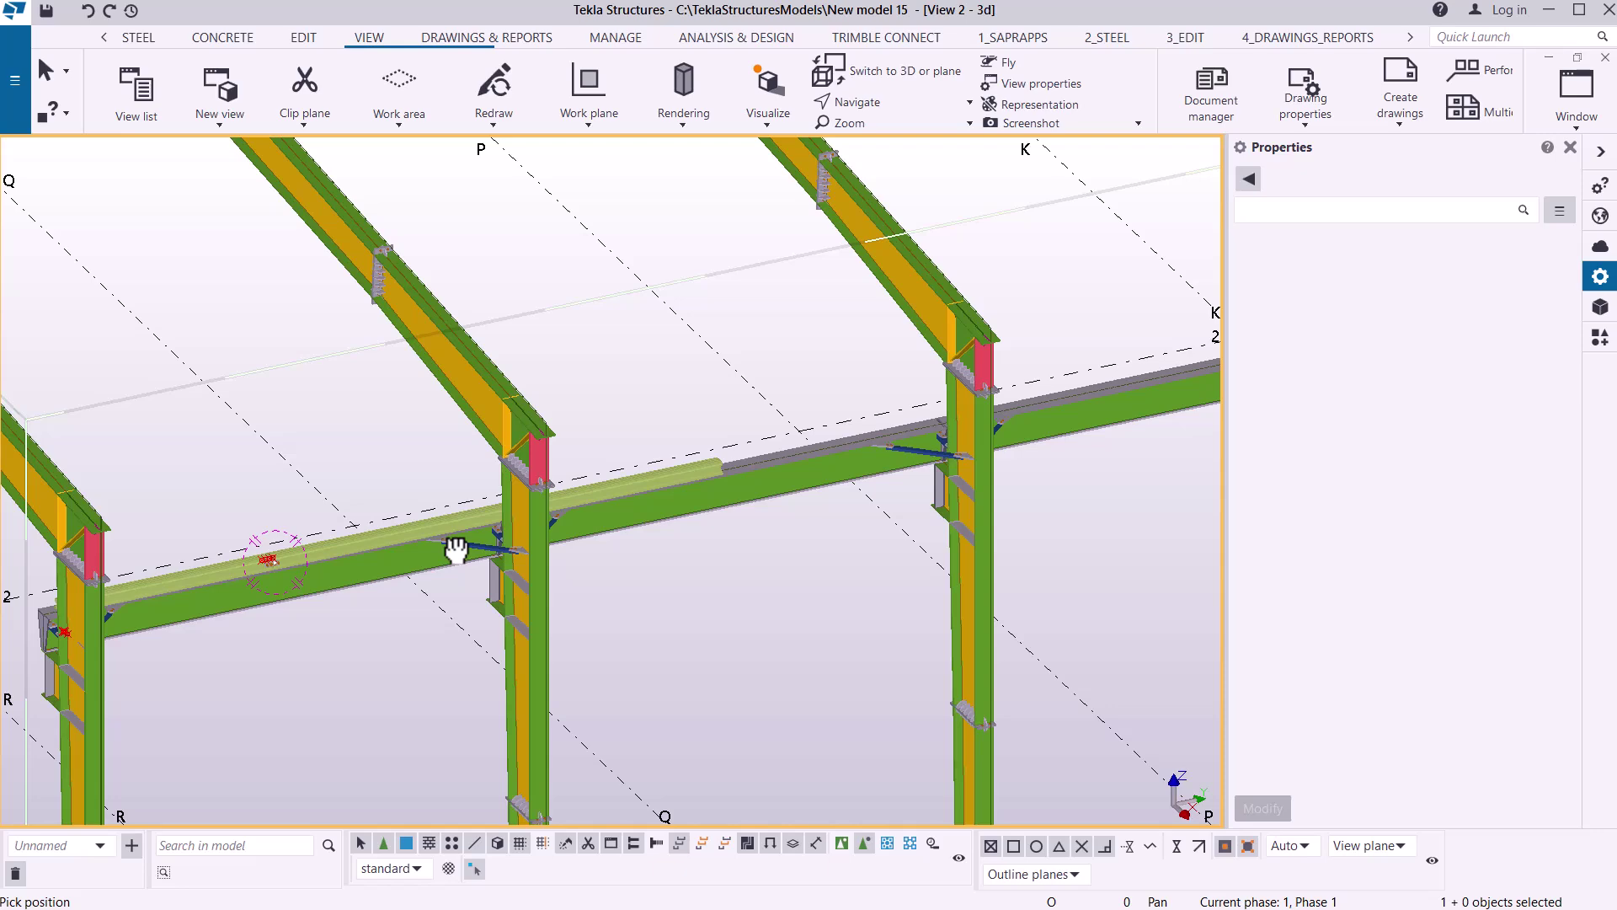
pyautogui.scroll(-5, 852, 497)
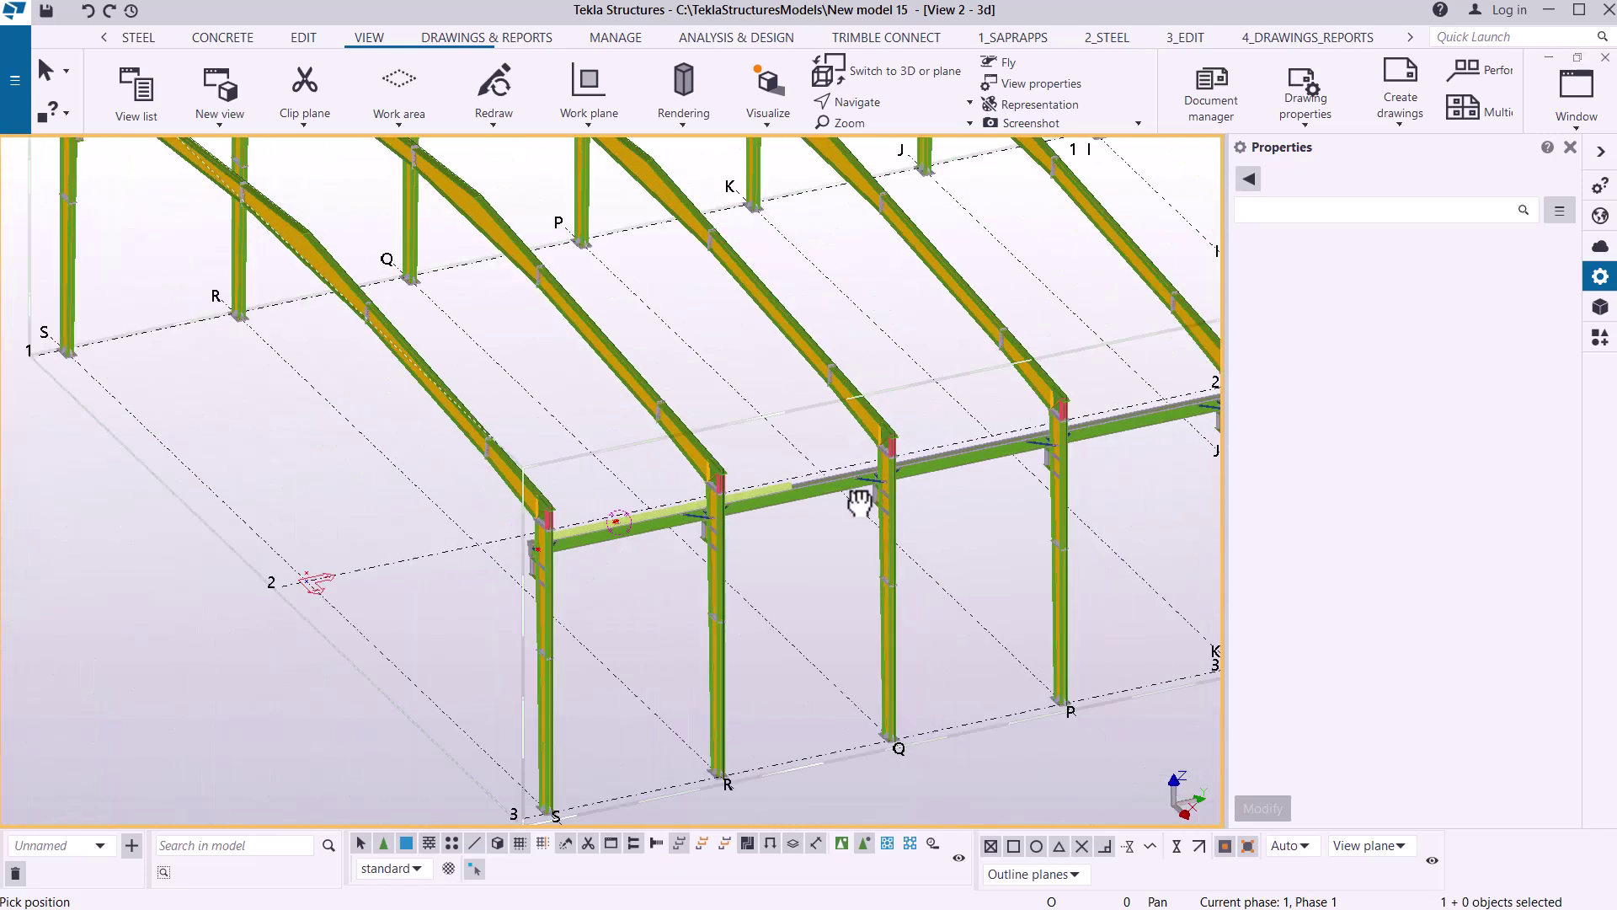
pyautogui.scroll(8, 676, 518)
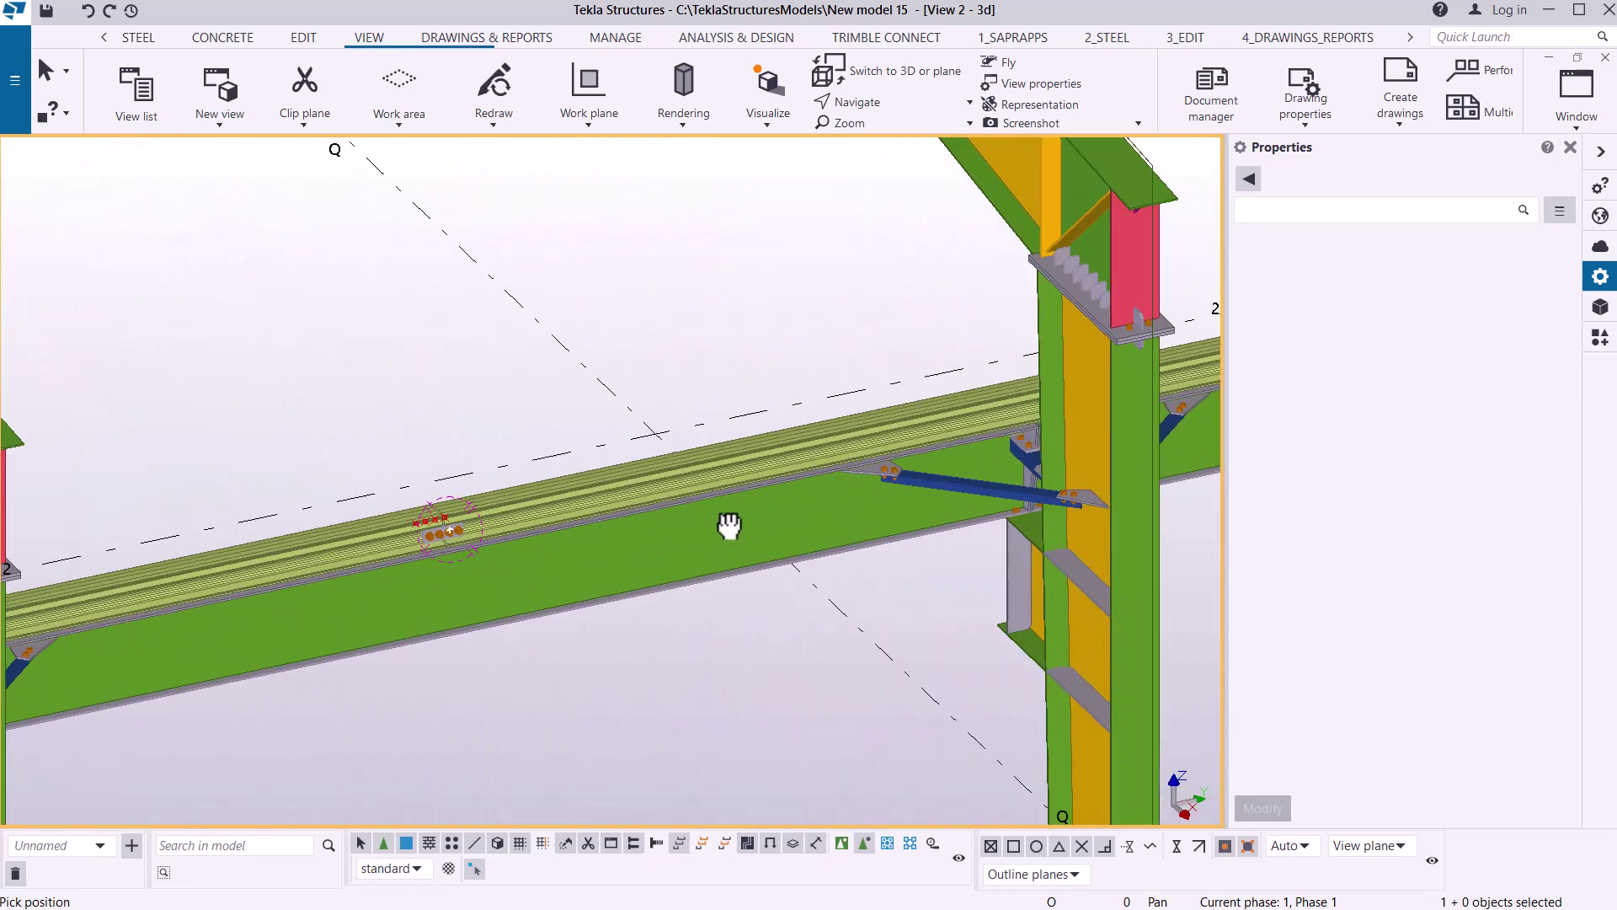
pyautogui.scroll(5, 714, 531)
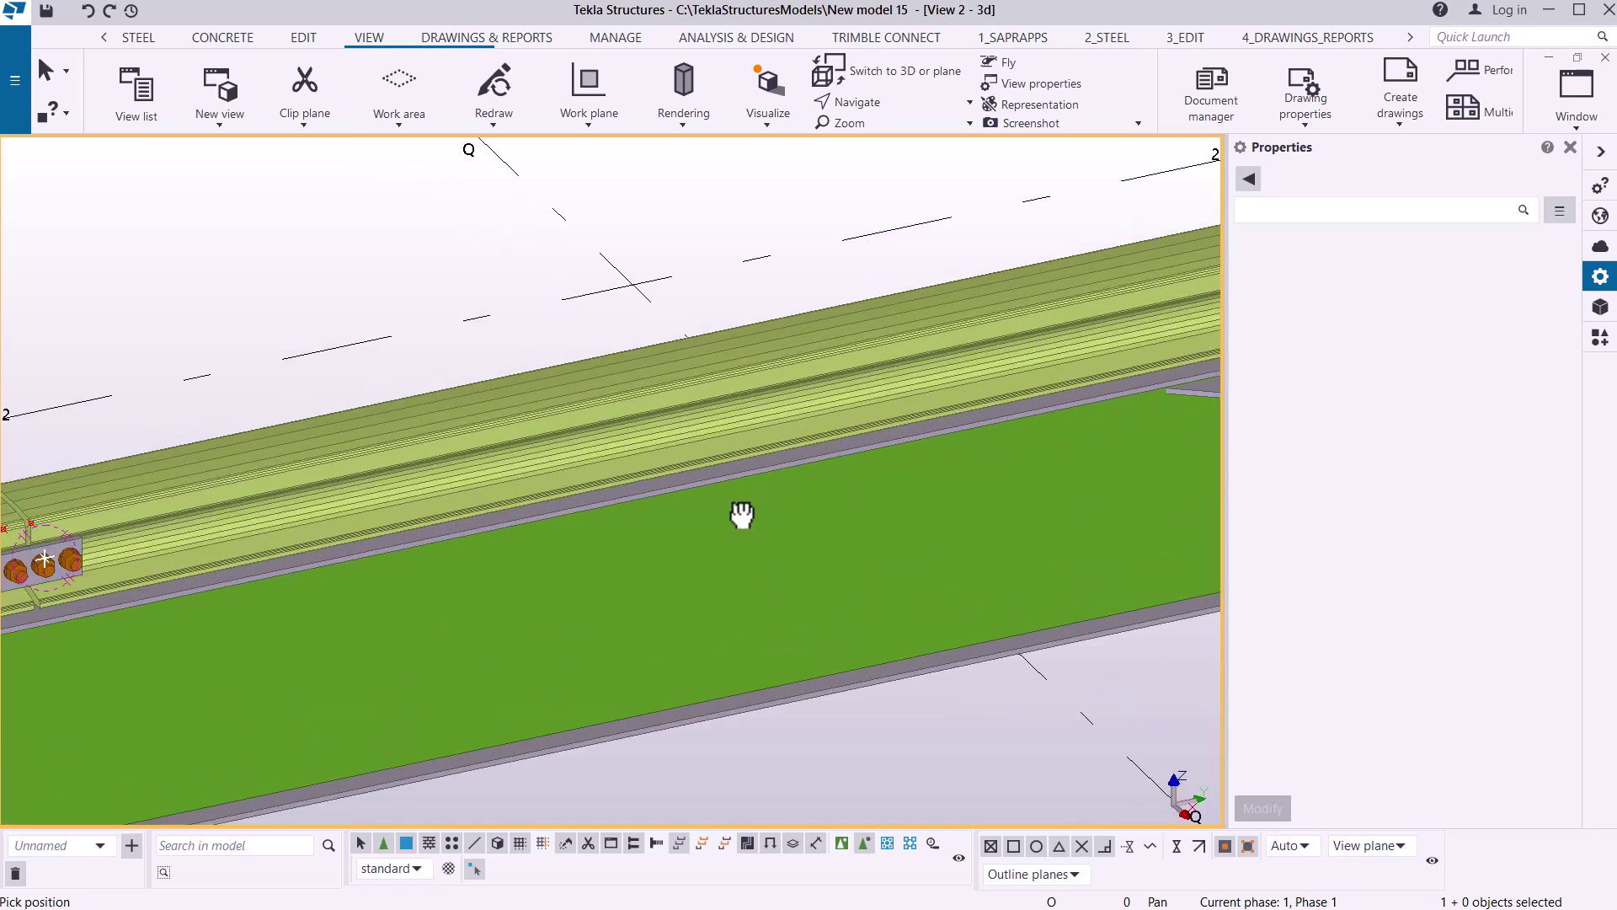